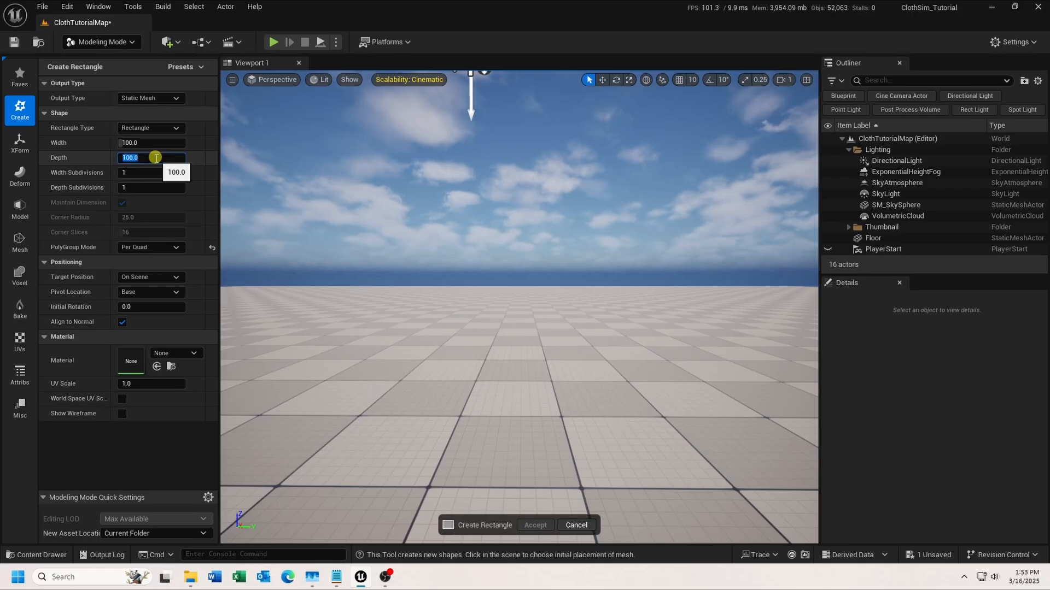
# - Set the new rectangle's depth to 200 and both its width and depth subdivisions to 40
pyautogui.write('200')
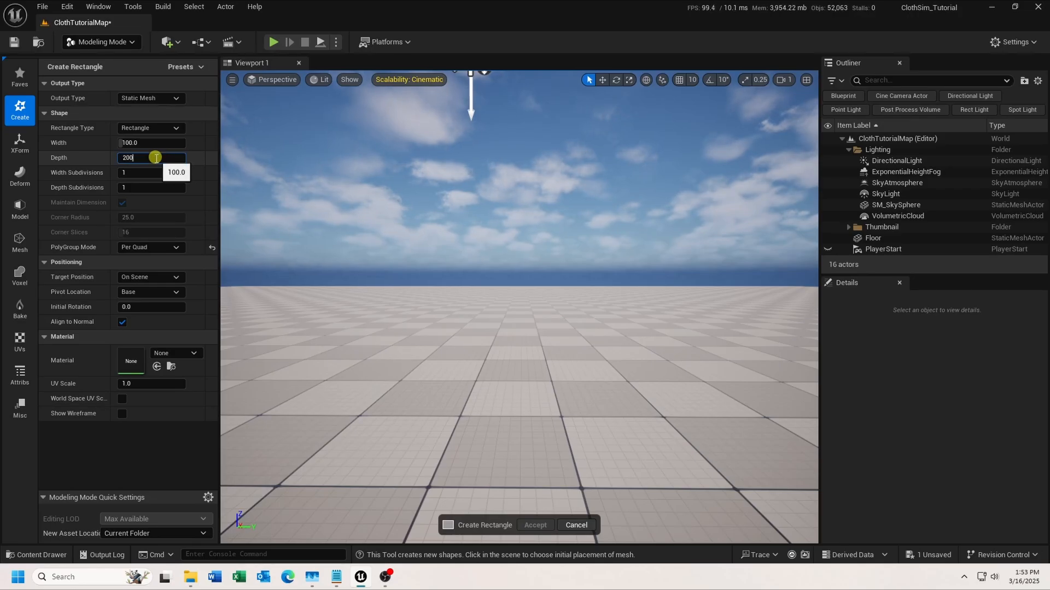
pyautogui.press('Return')
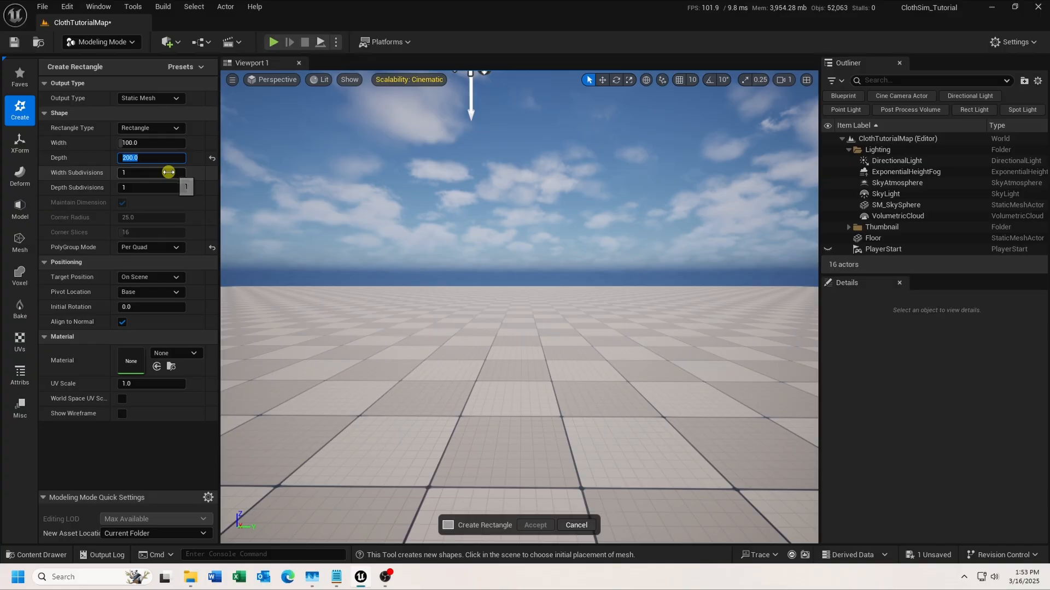
pyautogui.click(168, 172)
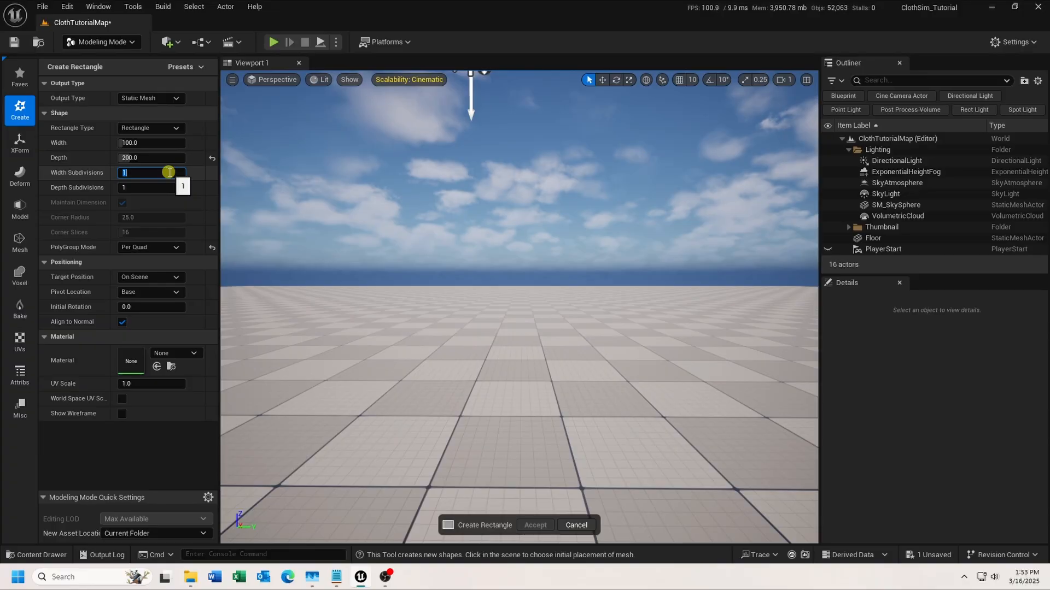
pyautogui.write('40')
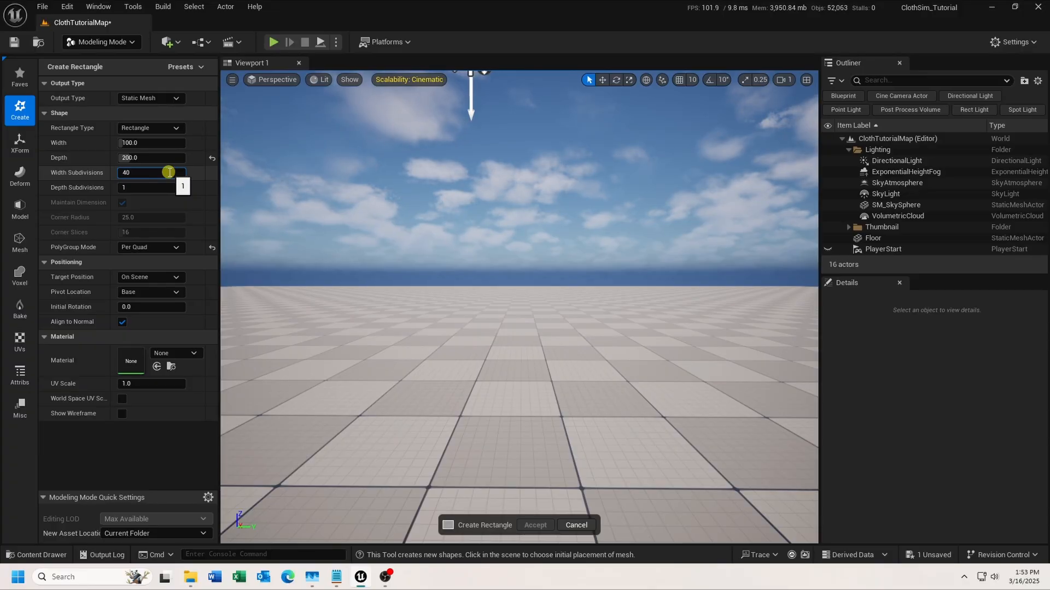
pyautogui.click(165, 186)
pyautogui.write('4')
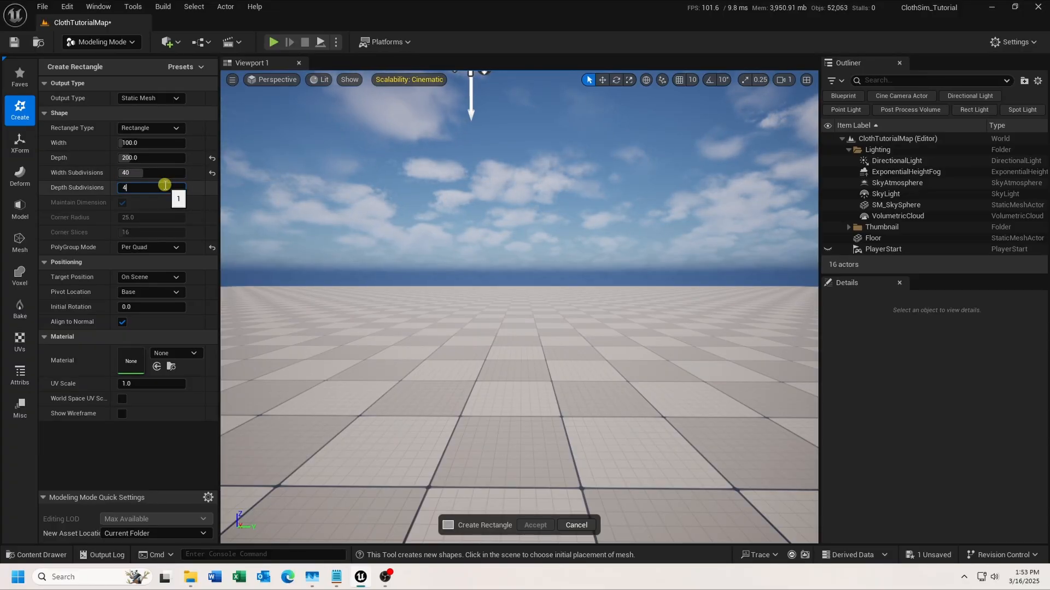
pyautogui.write('0')
pyautogui.press('Return')
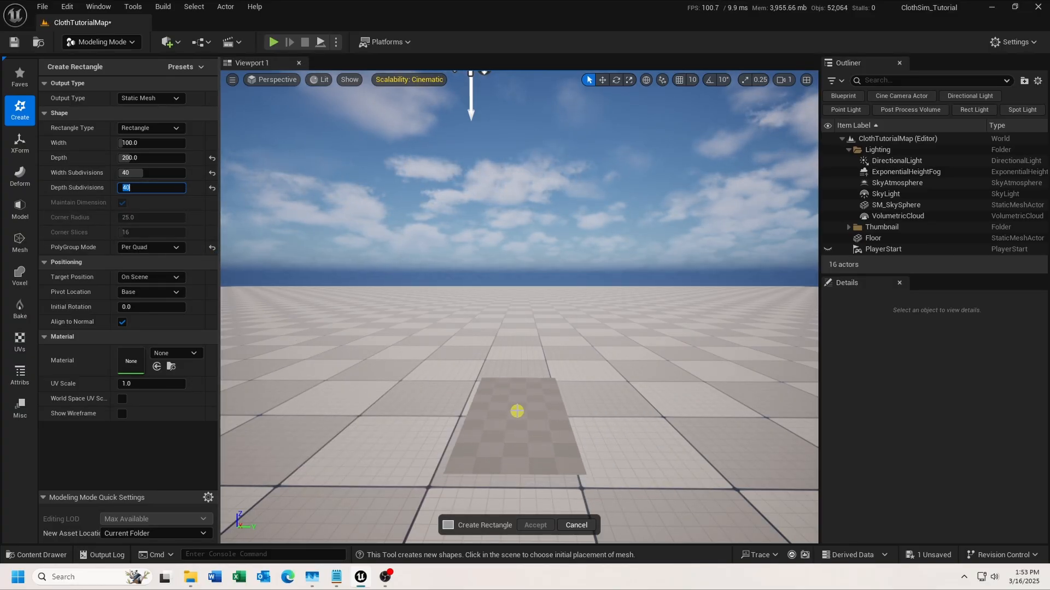
# - Place the rectangle on the floor in front of the camera, raise it to a height of about 69, and accept it
pyautogui.click(517, 413)
pyautogui.moveTo(517, 380); pyautogui.dragTo(512, 316)
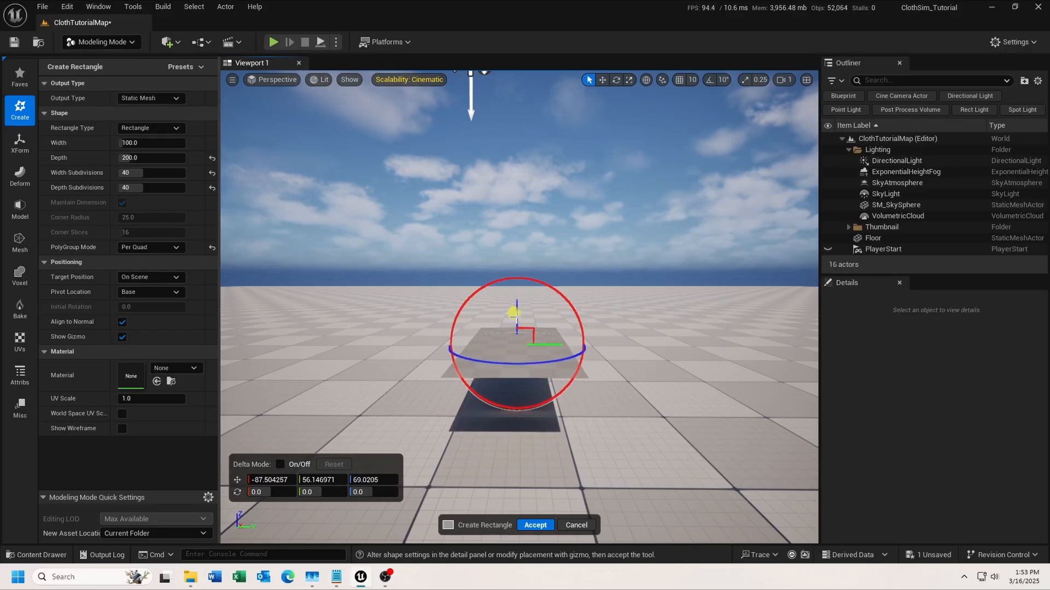
pyautogui.click(536, 524)
# - Switch to Selection mode and delete the placed rectangle from the level
pyautogui.click(127, 42)
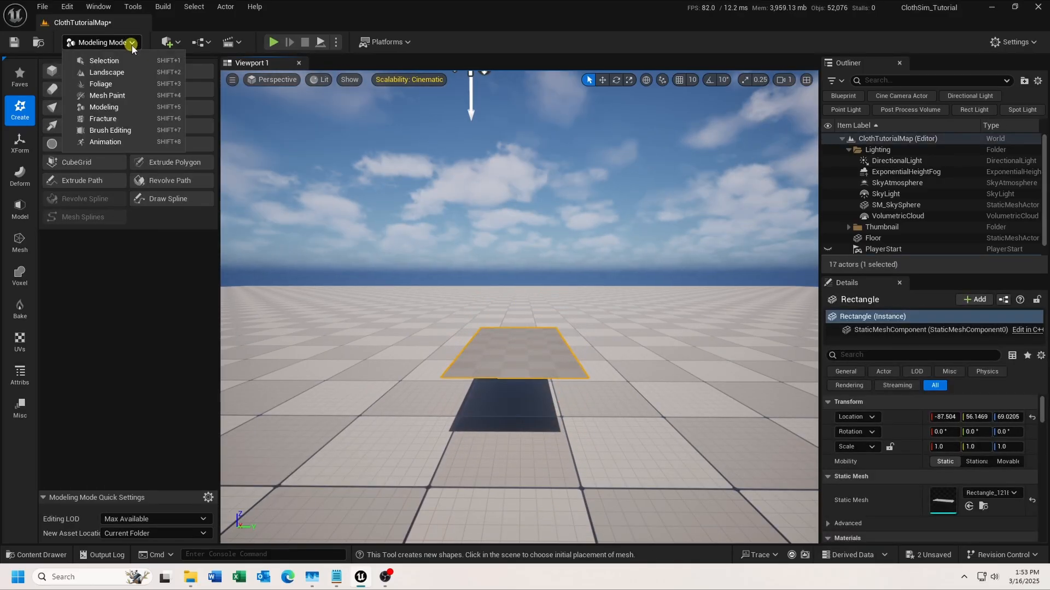
pyautogui.click(104, 60)
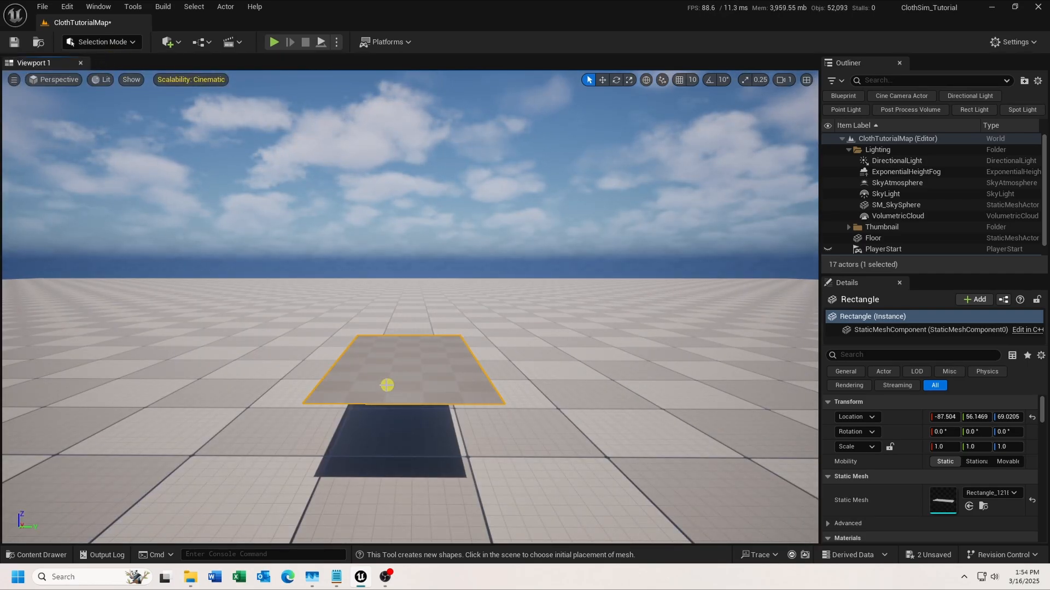
pyautogui.press('Delete')
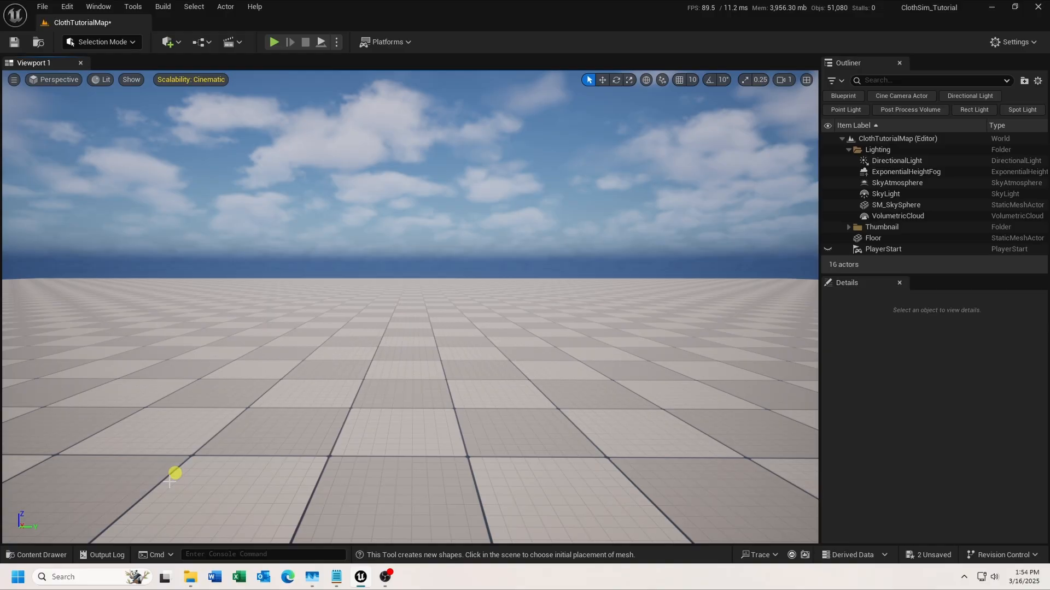
# - Rename the rectangle static mesh asset in the Cloth_Meshes folder as SM_Towel
pyautogui.click(49, 555)
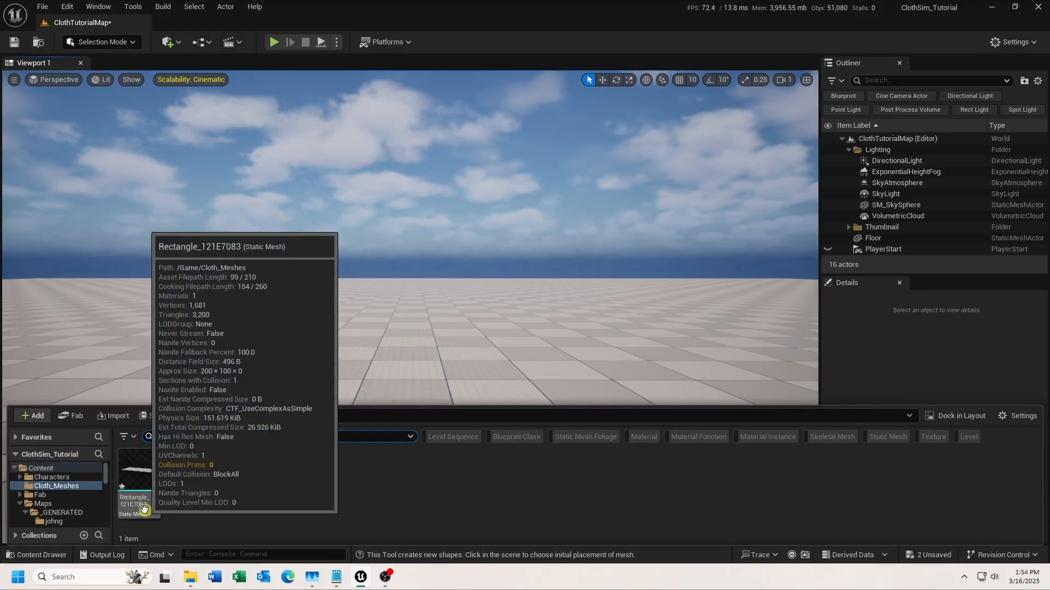
pyautogui.click(140, 478)
pyautogui.press('F2')
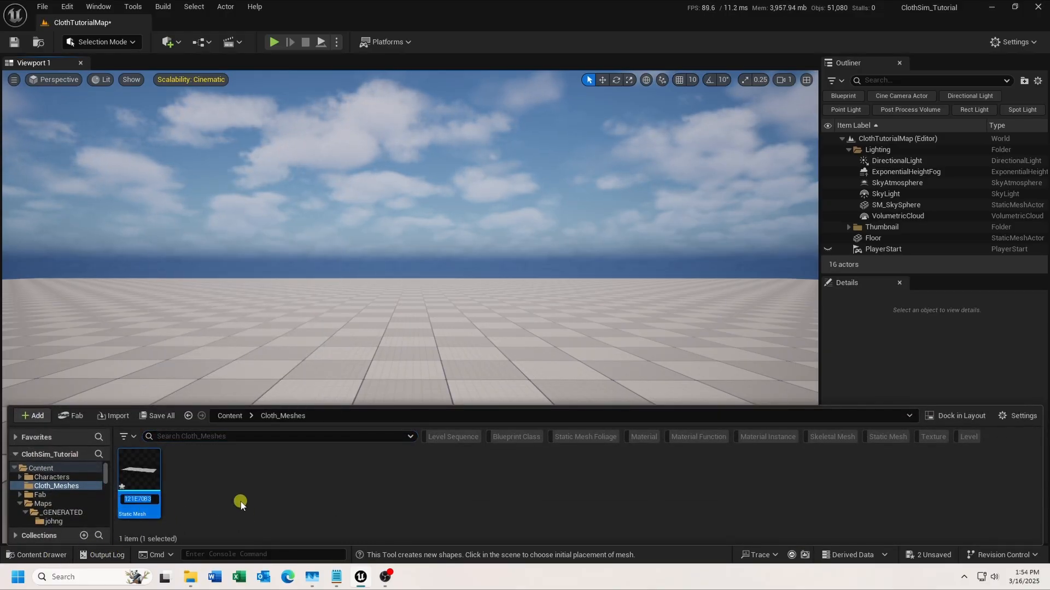
pyautogui.write('SM_')
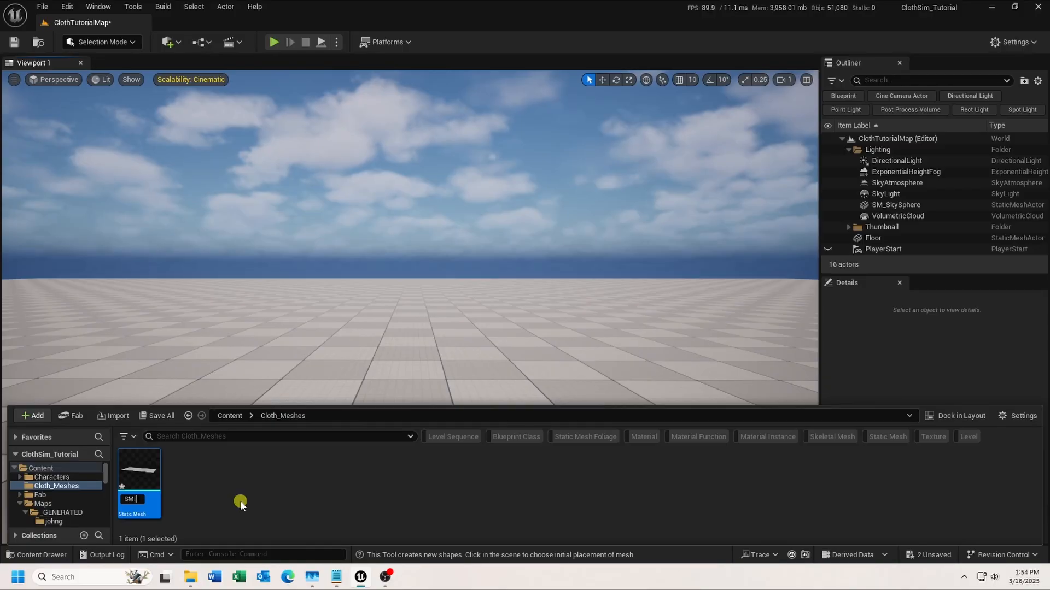
pyautogui.write('Towel')
pyautogui.press('Return')
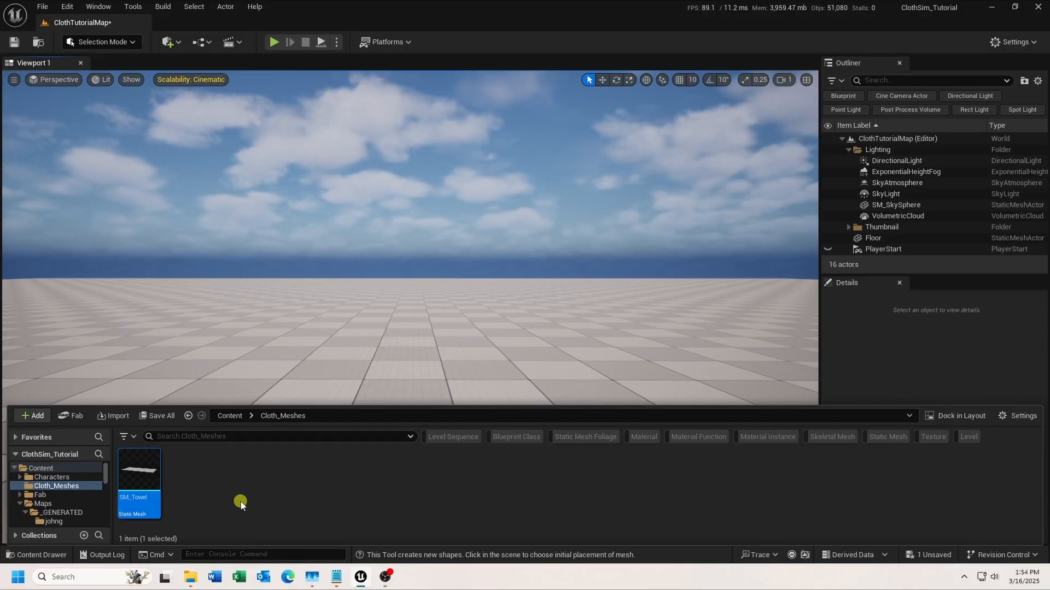
# - Assign the MI_Towel material to the SM_Towel mesh, then save and close the asset
pyautogui.doubleClick(144, 509)
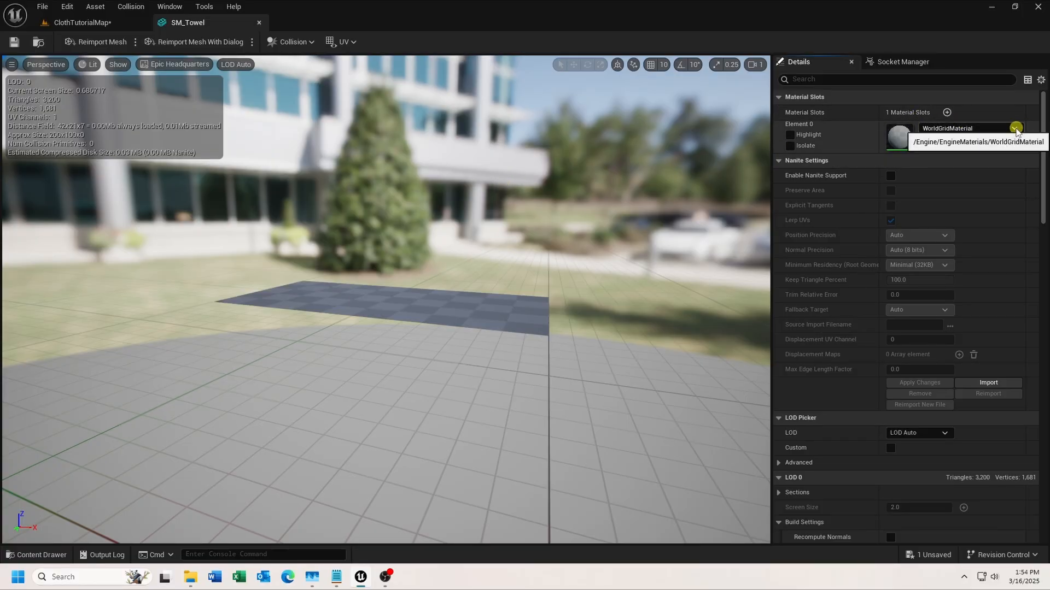
pyautogui.click(1015, 129)
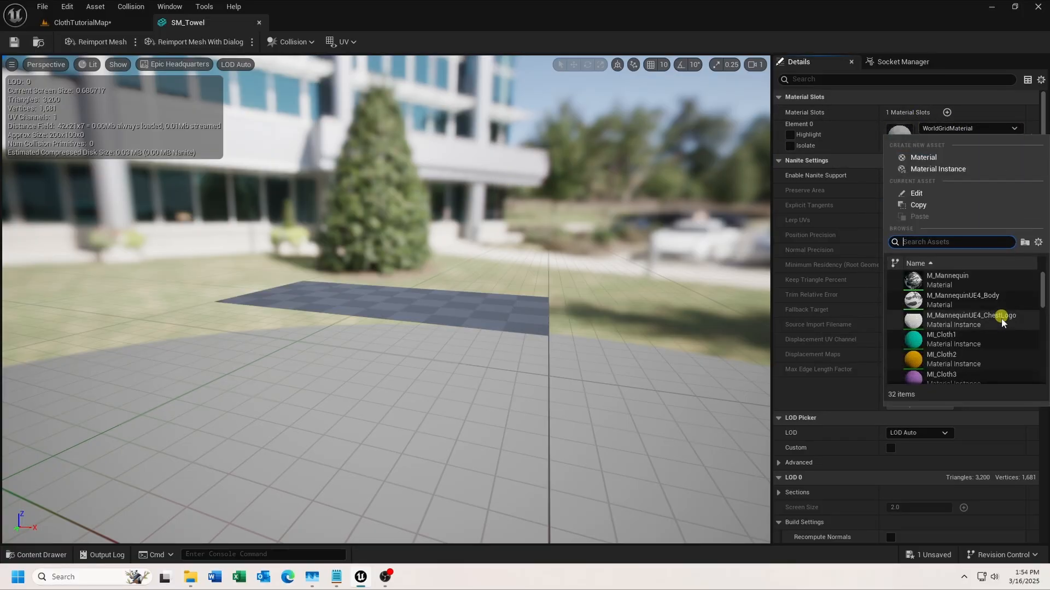
pyautogui.scroll(-3, 1000, 321)
pyautogui.scroll(-5, 1001, 321)
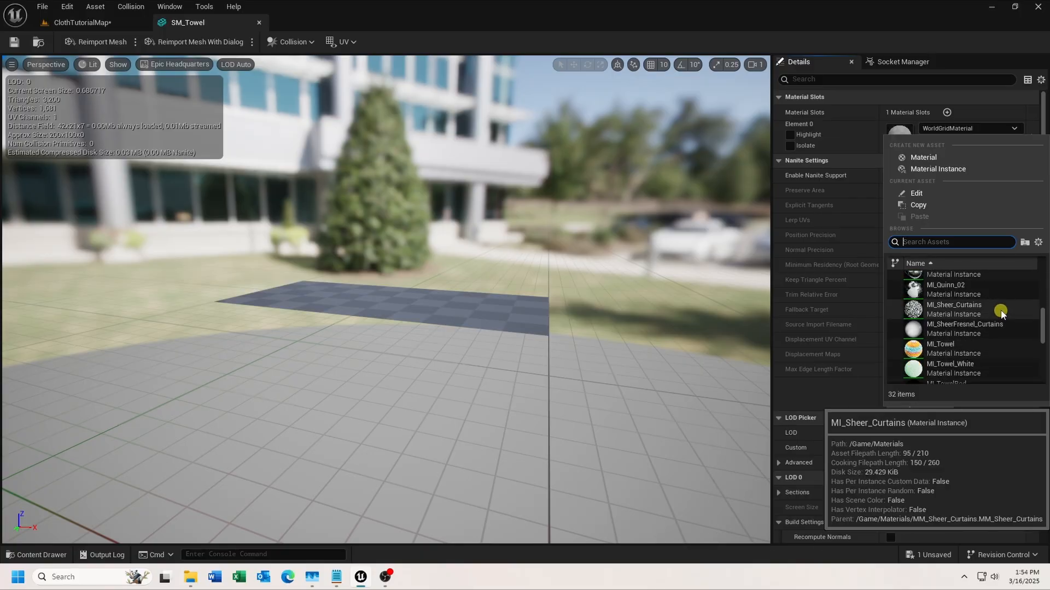
pyautogui.click(946, 349)
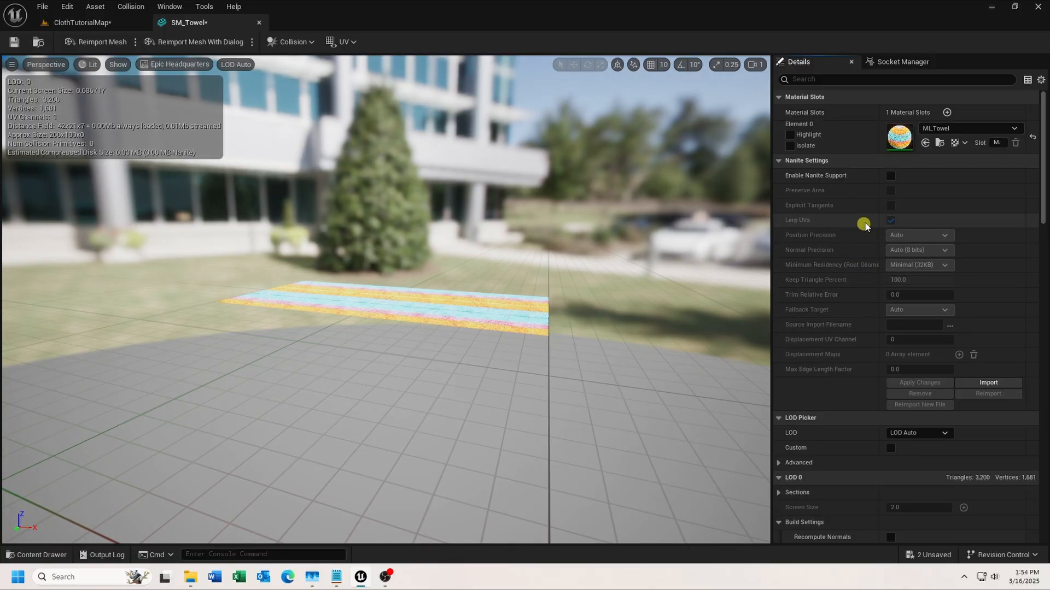
pyautogui.click(14, 42)
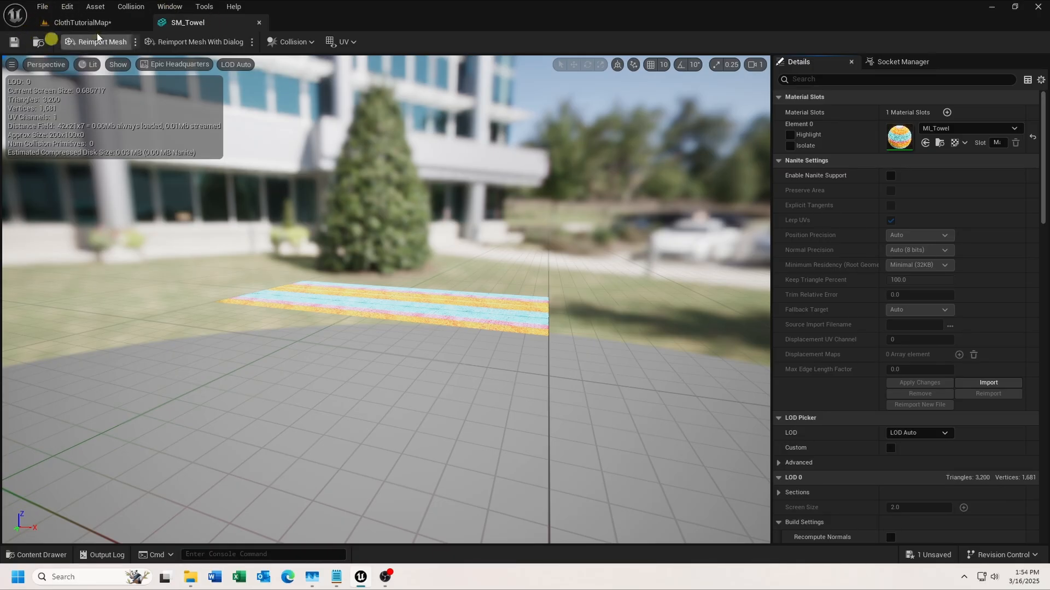
pyautogui.click(259, 22)
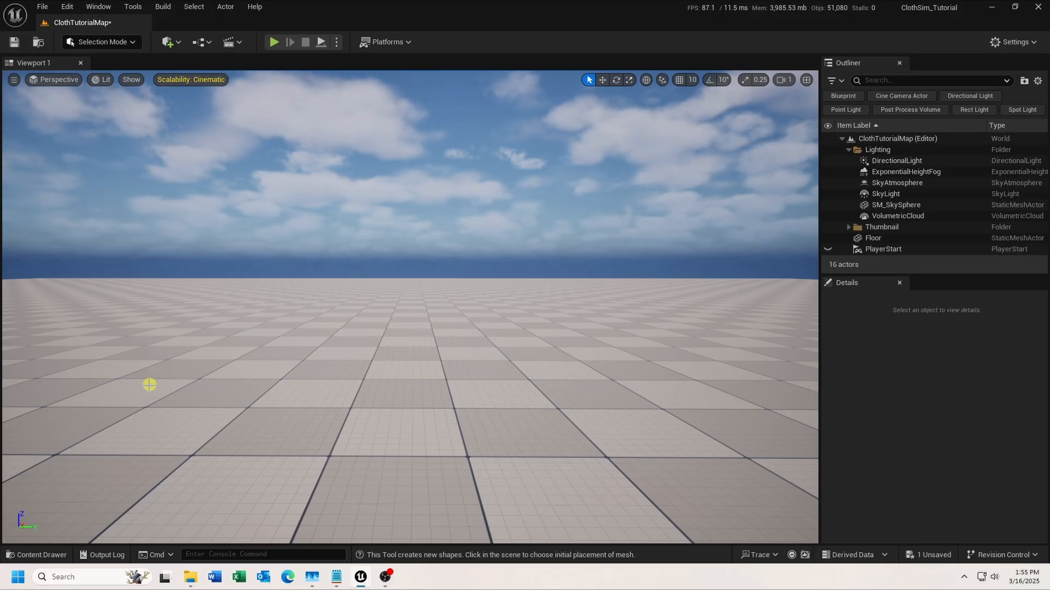
# - Convert SM_Towel to a skeletal mesh in Cloth_Meshes, creating a new skeleton with the default conversion options
pyautogui.click(43, 555)
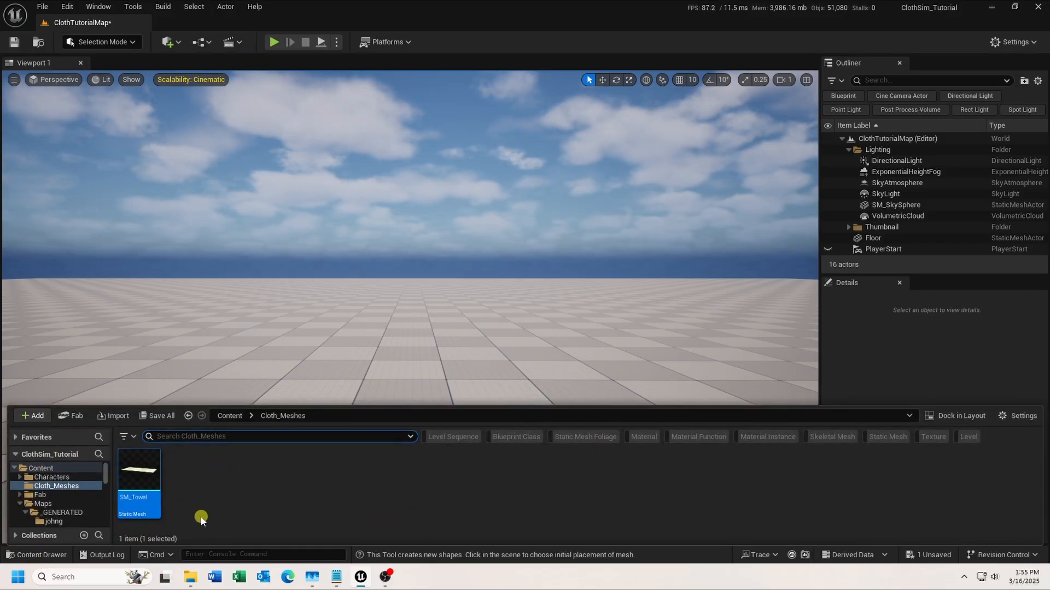
pyautogui.rightClick(143, 504)
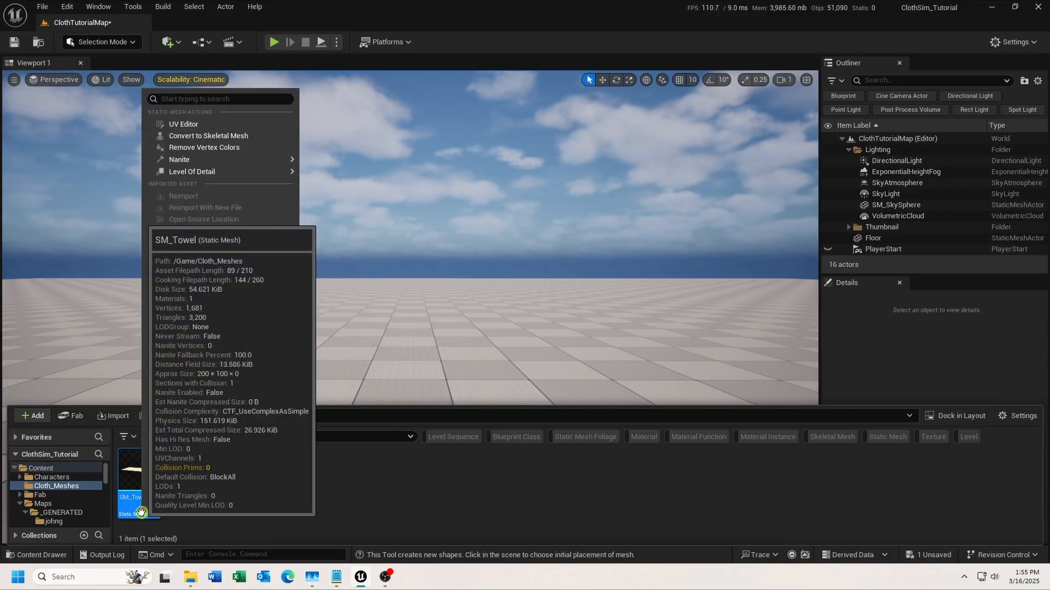
pyautogui.click(249, 137)
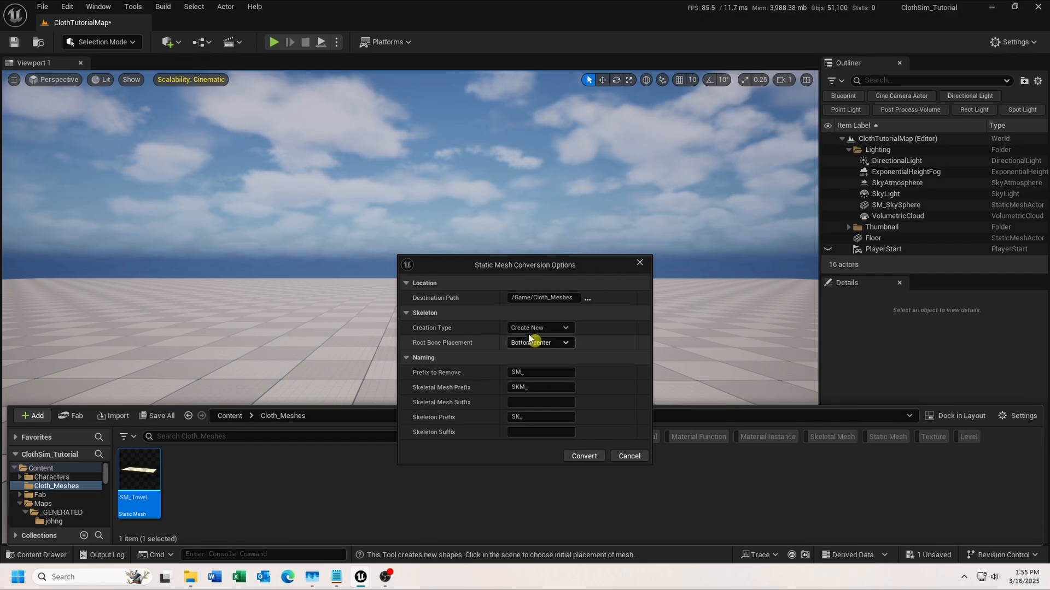
pyautogui.click(583, 457)
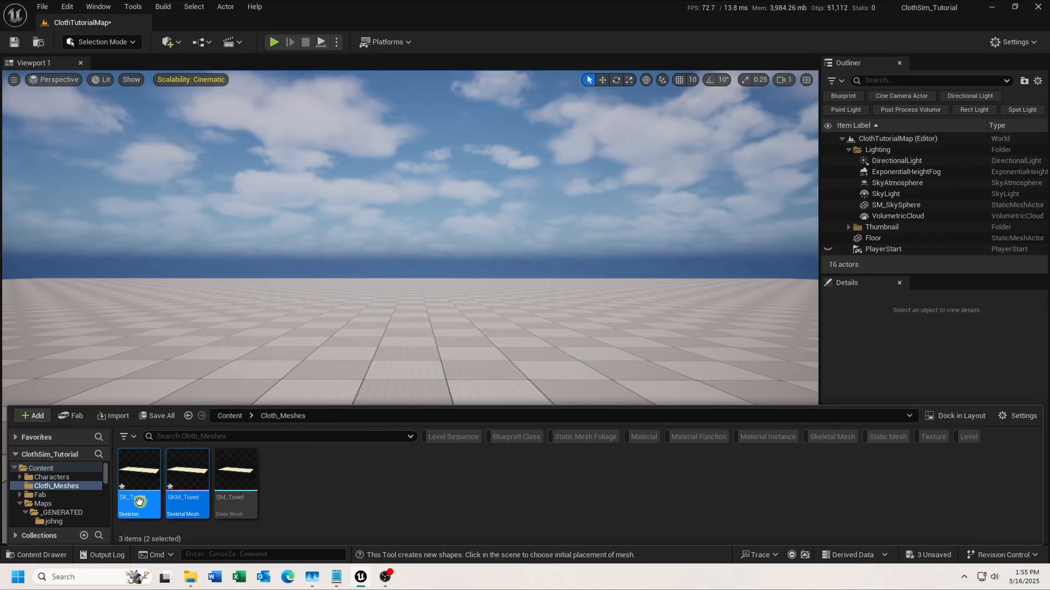
pyautogui.click(336, 508)
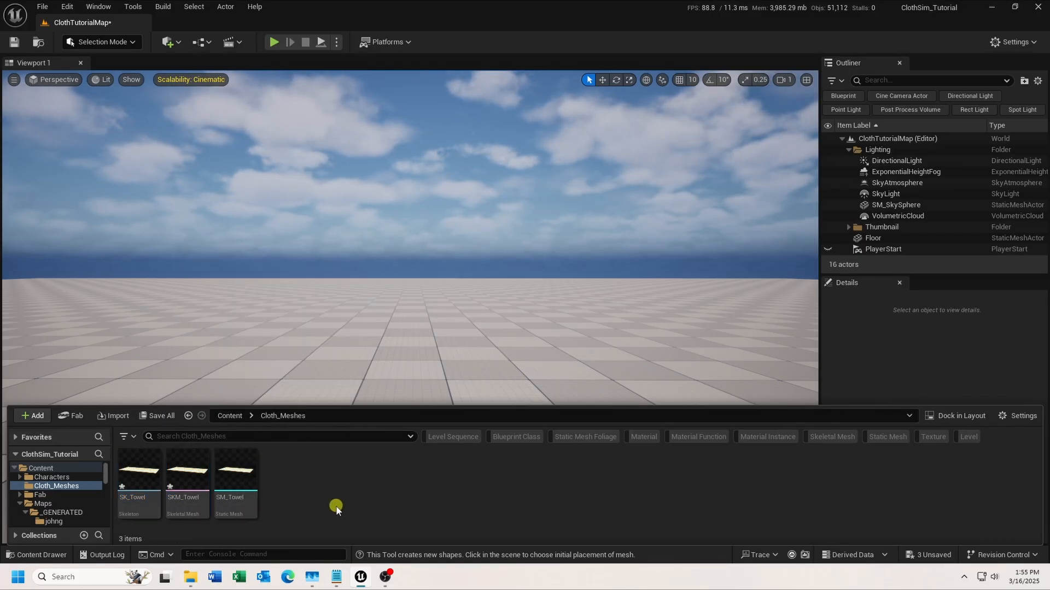
# - Open the SKM_Towel skeletal mesh and check that the Clothing tools are enabled
pyautogui.doubleClick(186, 504)
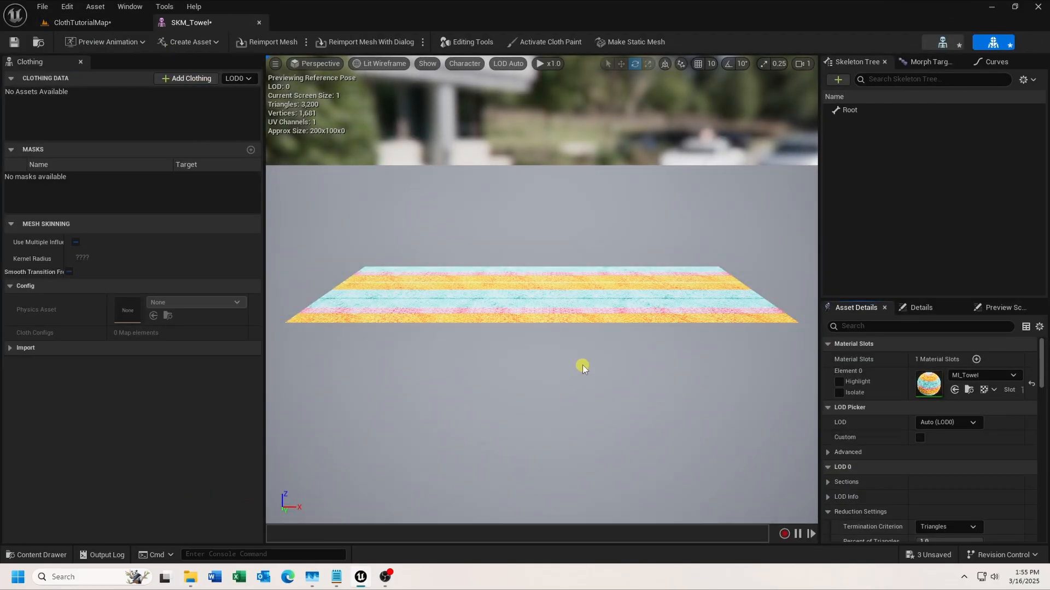
pyautogui.moveTo(583, 359); pyautogui.dragTo(348, 494)
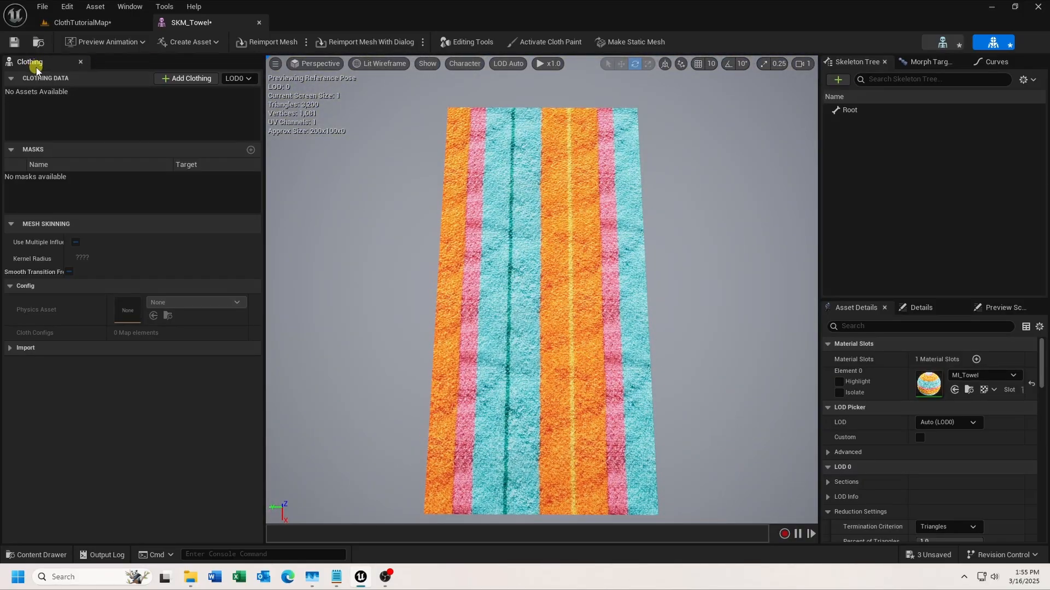
pyautogui.click(129, 6)
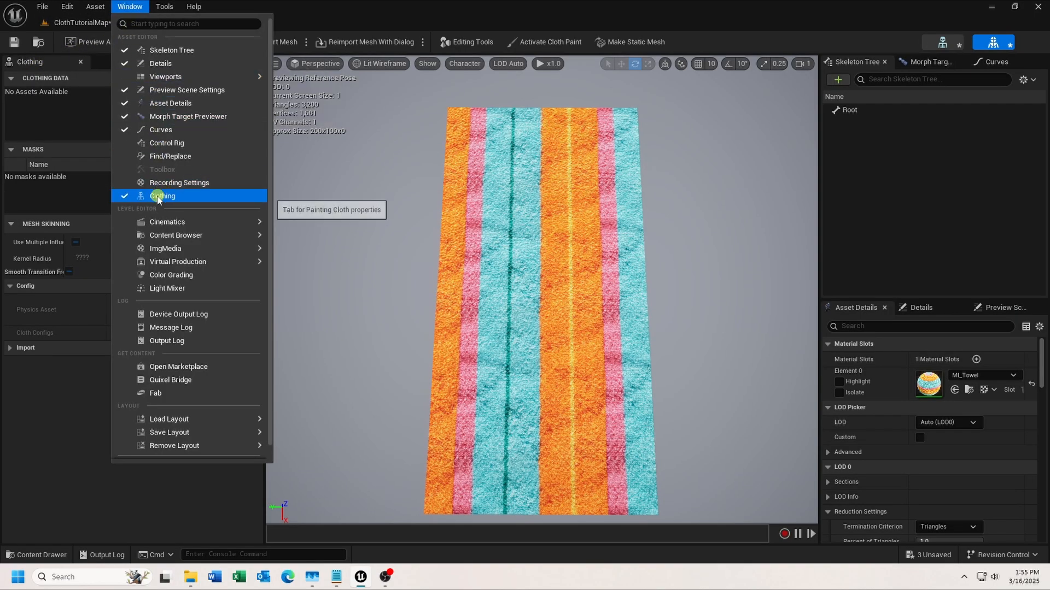
pyautogui.click(347, 10)
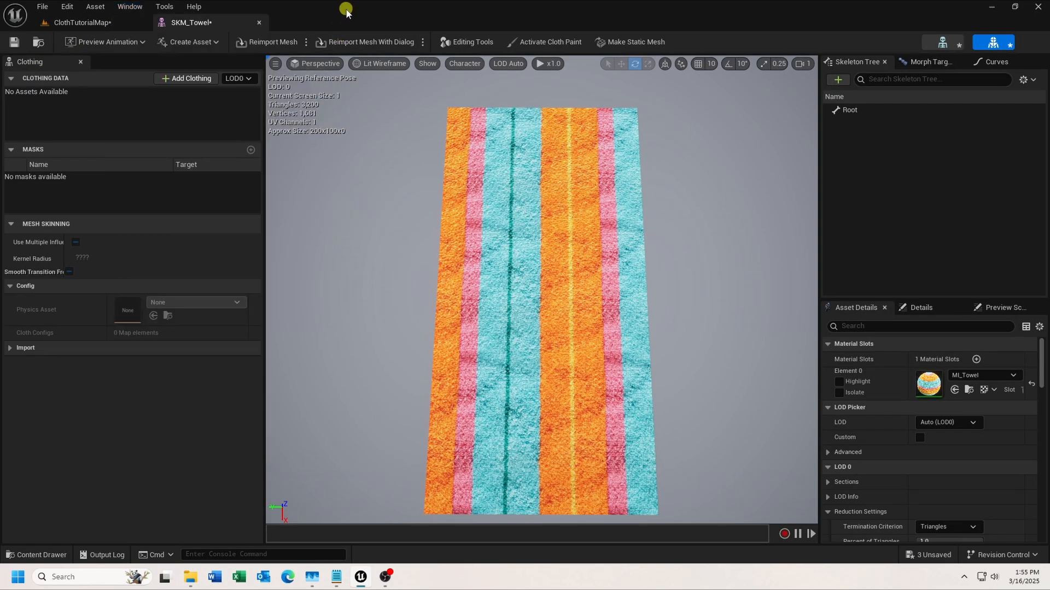
# - Create clothing data from the towel's LOD0 section without a physics asset and apply it to that section
pyautogui.rightClick(531, 328)
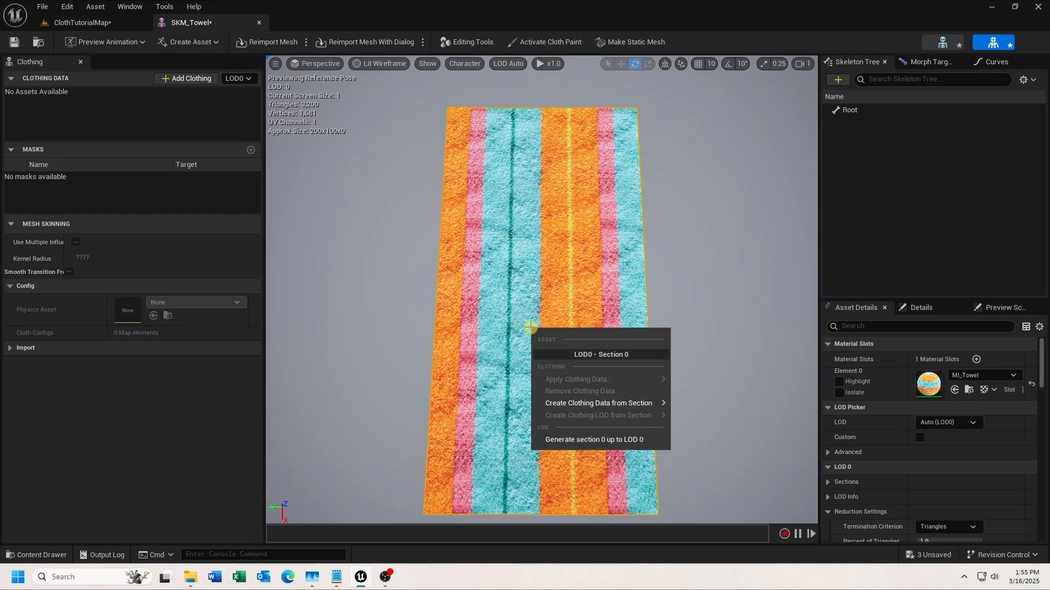
pyautogui.click(649, 405)
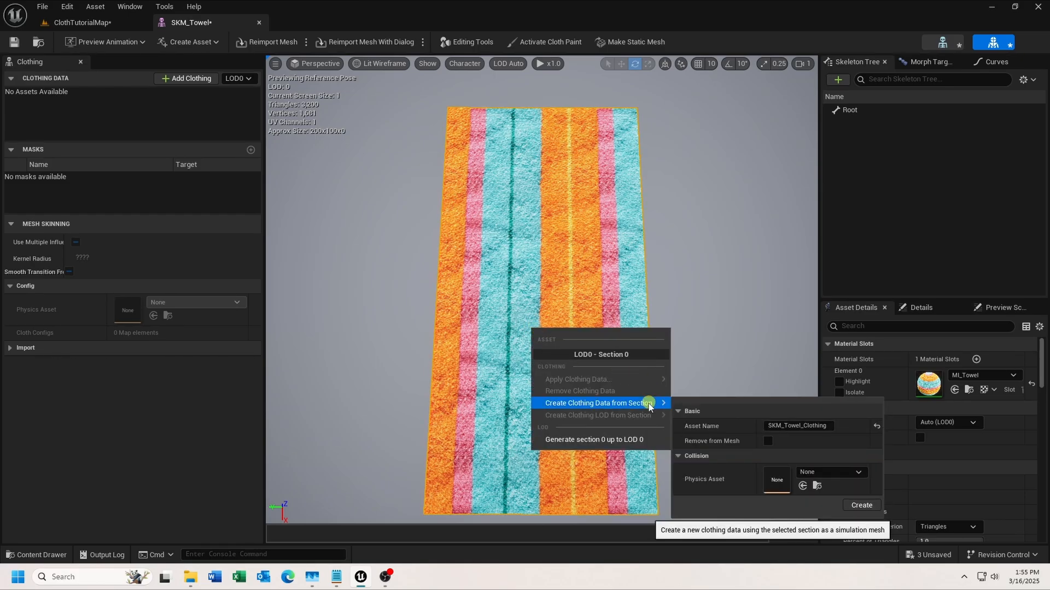
pyautogui.click(855, 507)
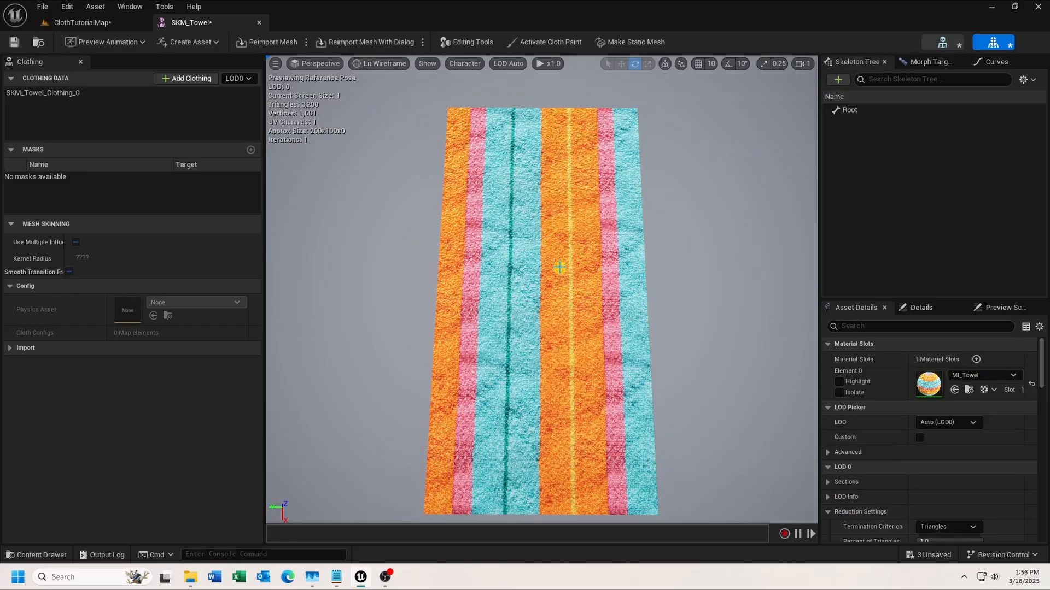
pyautogui.rightClick(559, 267)
pyautogui.moveTo(592, 321)
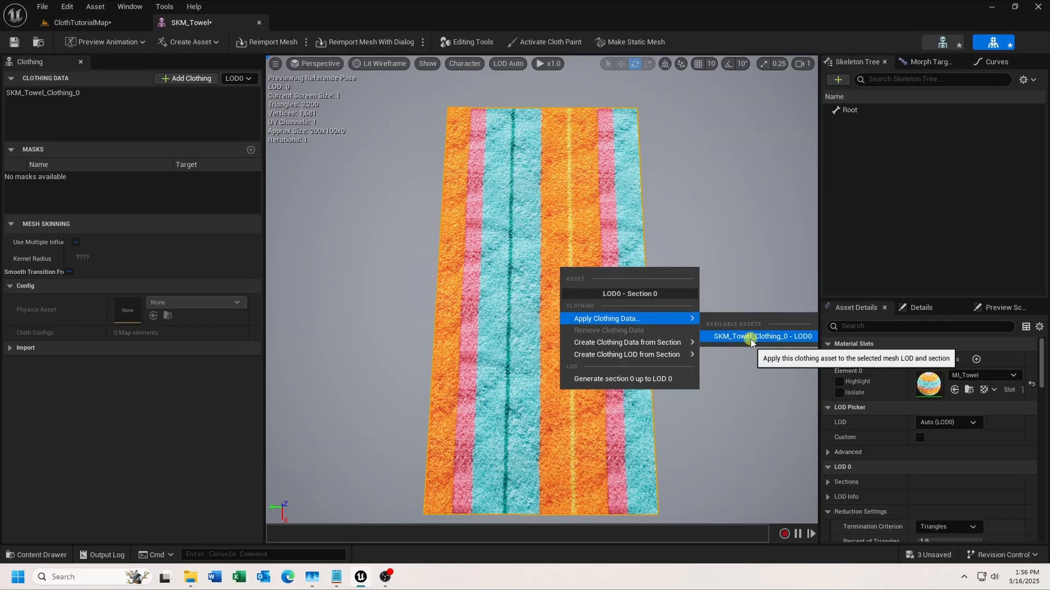
pyautogui.click(751, 338)
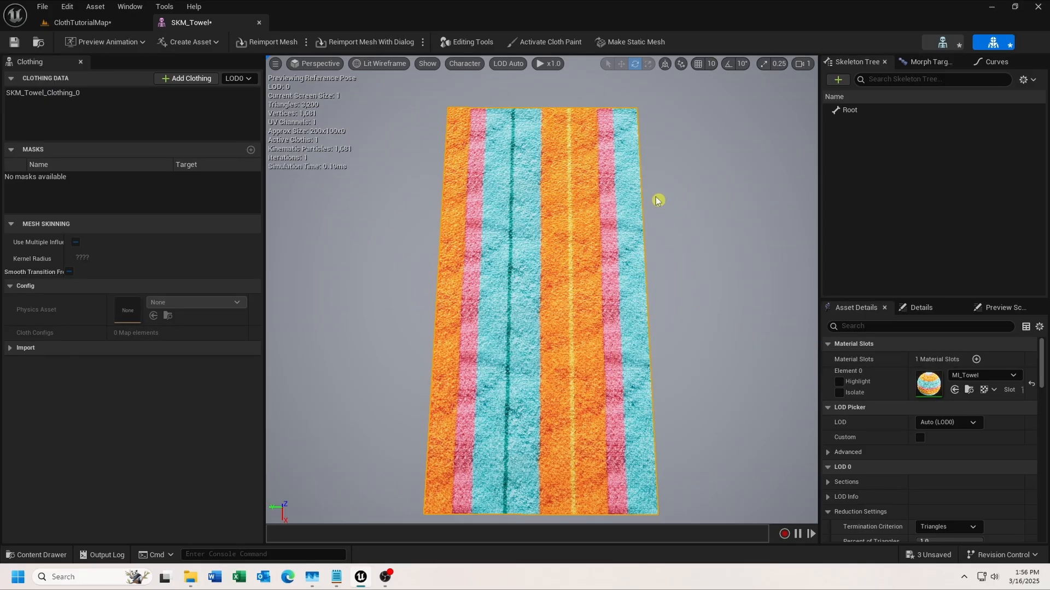
# - Activate cloth painting on the SKM_Towel_Clothing_0 clothing data and set the paint value to 25
pyautogui.click(543, 43)
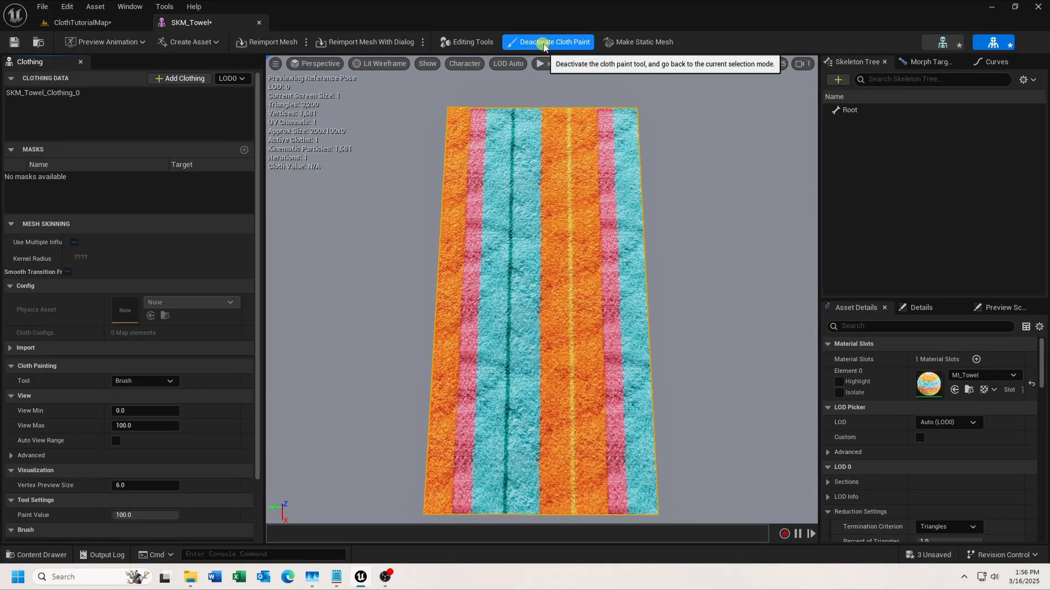
pyautogui.click(64, 93)
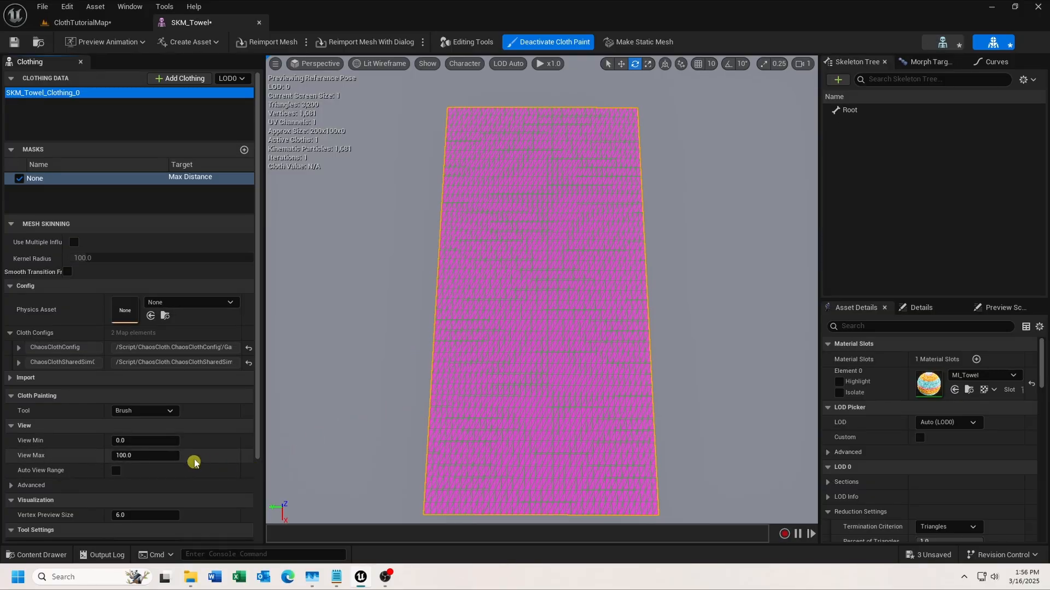
pyautogui.scroll(-2, 186, 462)
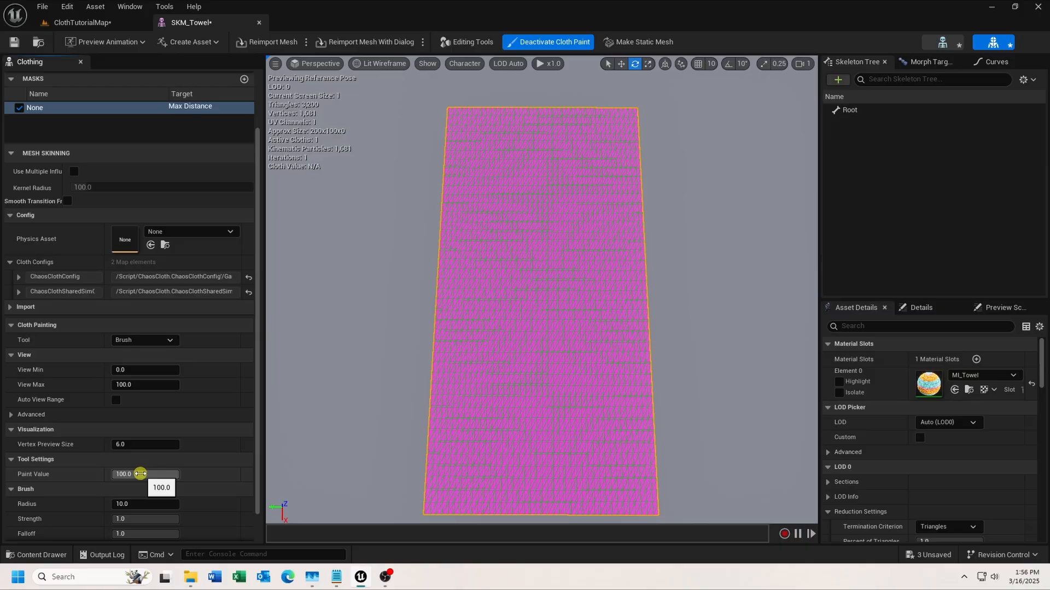
pyautogui.click(141, 473)
pyautogui.write('25')
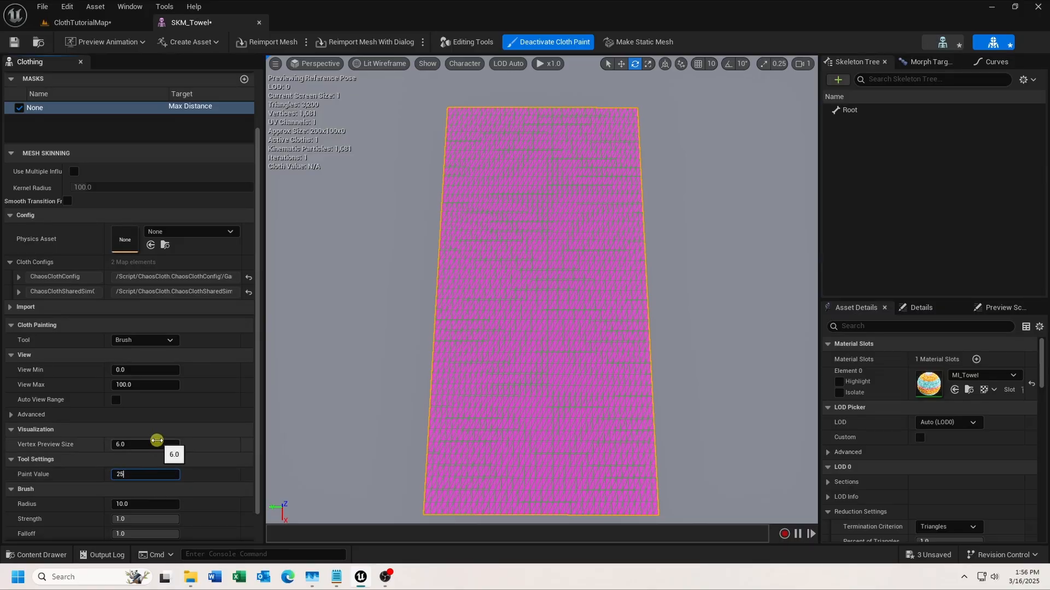
pyautogui.press('Return')
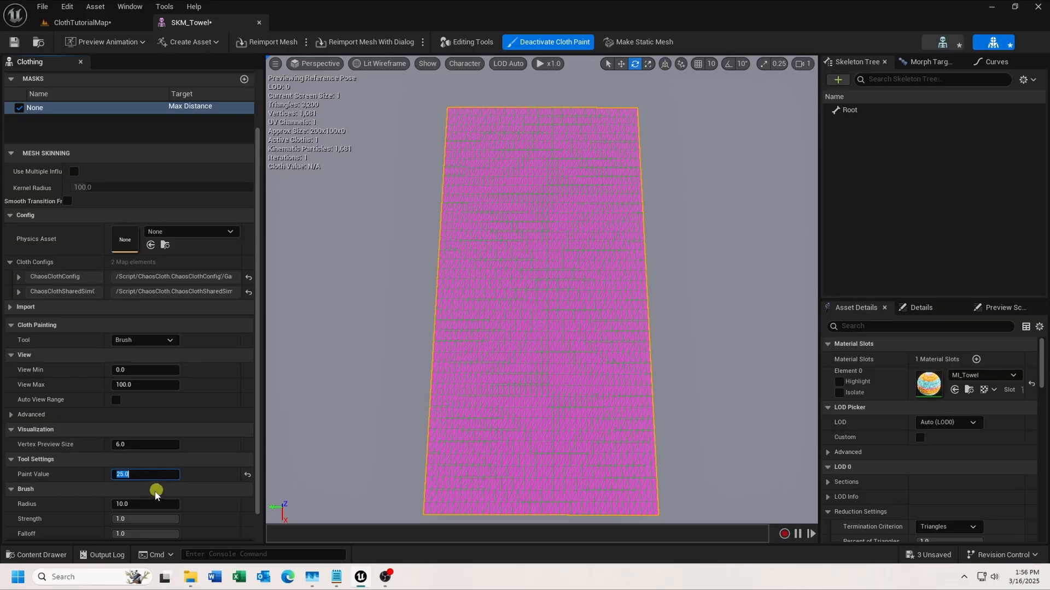
# - Set the brush radius to 50, paint the Max Distance mask over the whole towel, and deactivate cloth painting
pyautogui.click(148, 504)
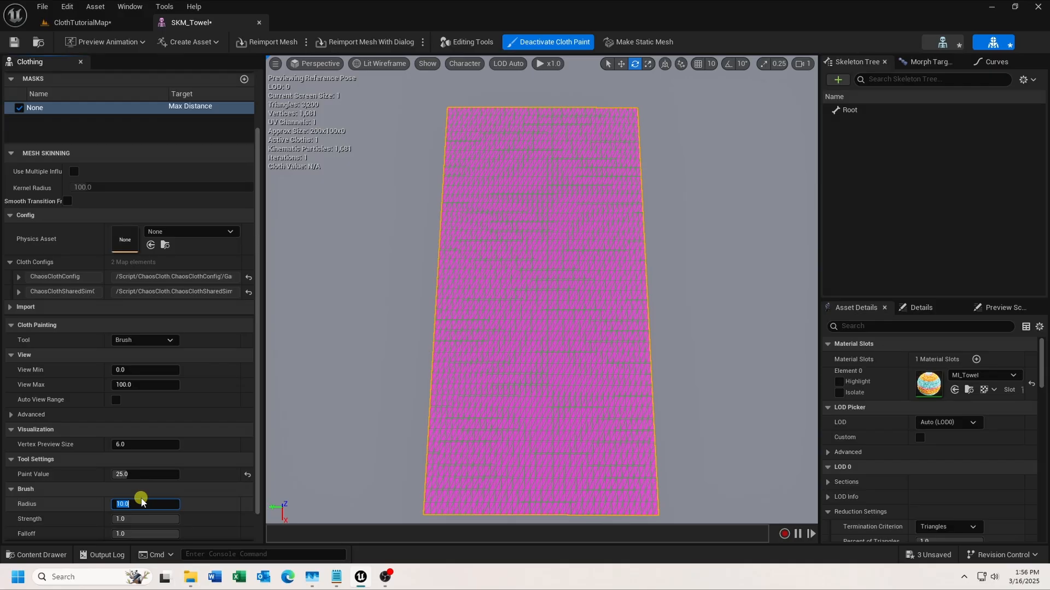
pyautogui.write('50')
pyautogui.press('Return')
pyautogui.moveTo(423, 496)
pyautogui.mouseDown()
pyautogui.moveTo(626, 477)
pyautogui.moveTo(670, 457)
pyautogui.moveTo(569, 426)
pyautogui.moveTo(460, 368)
pyautogui.moveTo(635, 325)
pyautogui.moveTo(483, 251)
pyautogui.moveTo(622, 218)
pyautogui.moveTo(628, 164)
pyautogui.moveTo(536, 140)
pyautogui.moveTo(477, 143)
pyautogui.mouseUp()
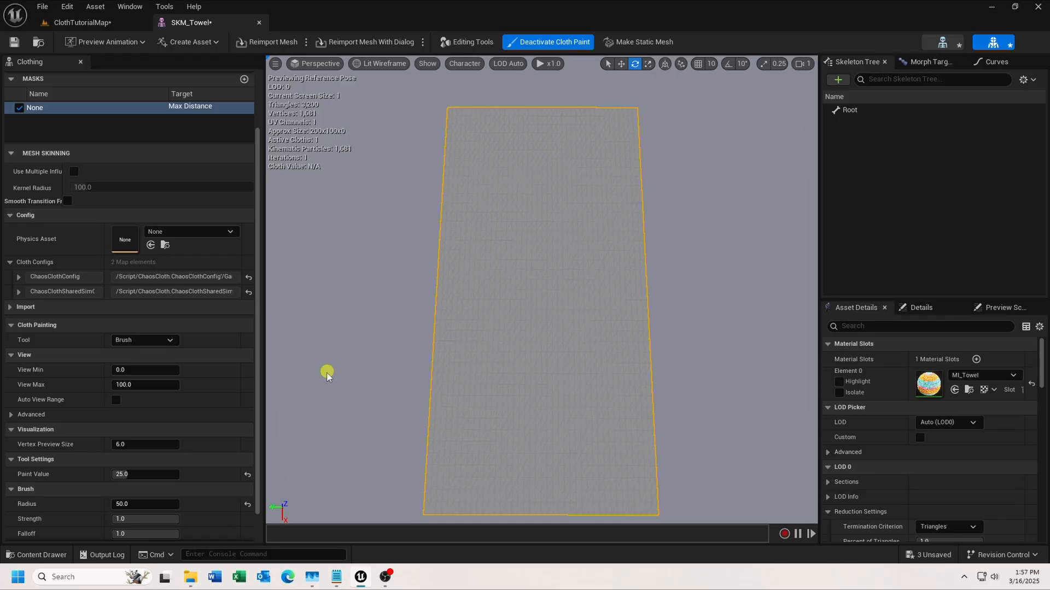
pyautogui.click(554, 44)
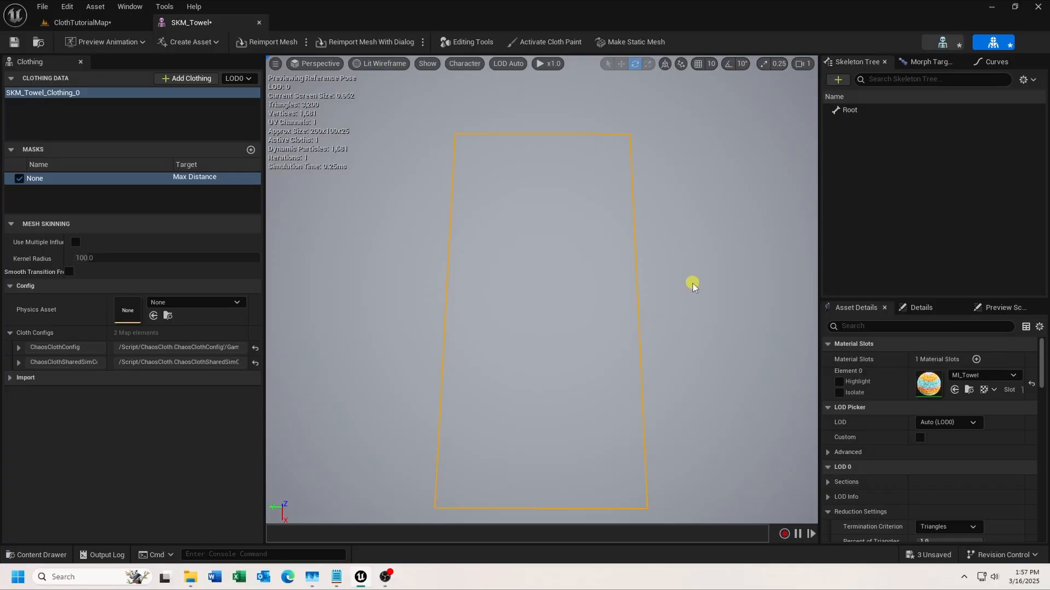
# - Reactivate cloth painting, set the paint value to 0, and paint over the entire towel
pyautogui.click(549, 42)
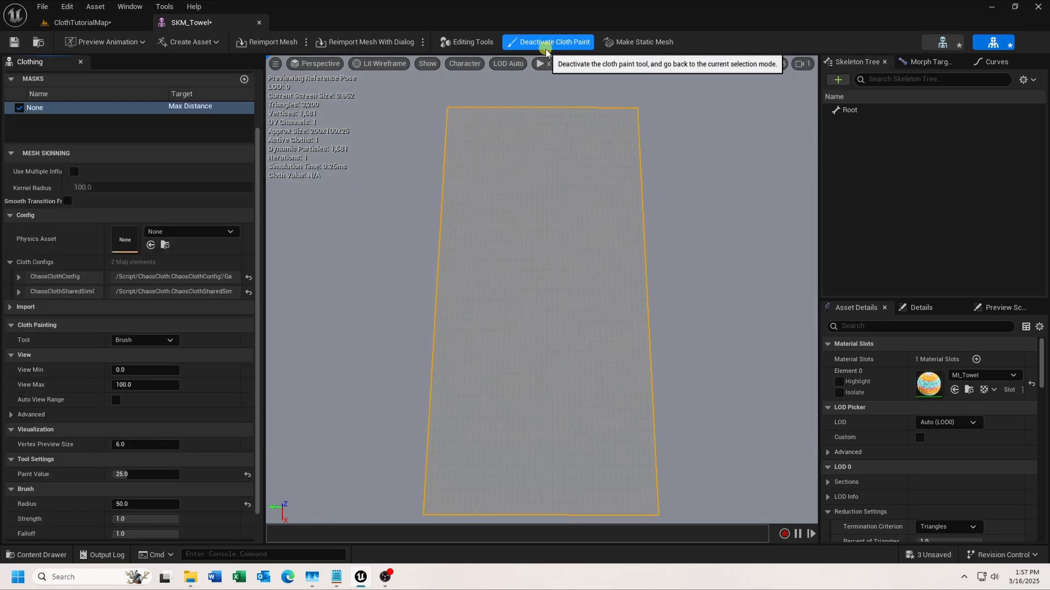
pyautogui.click(155, 474)
pyautogui.write('0')
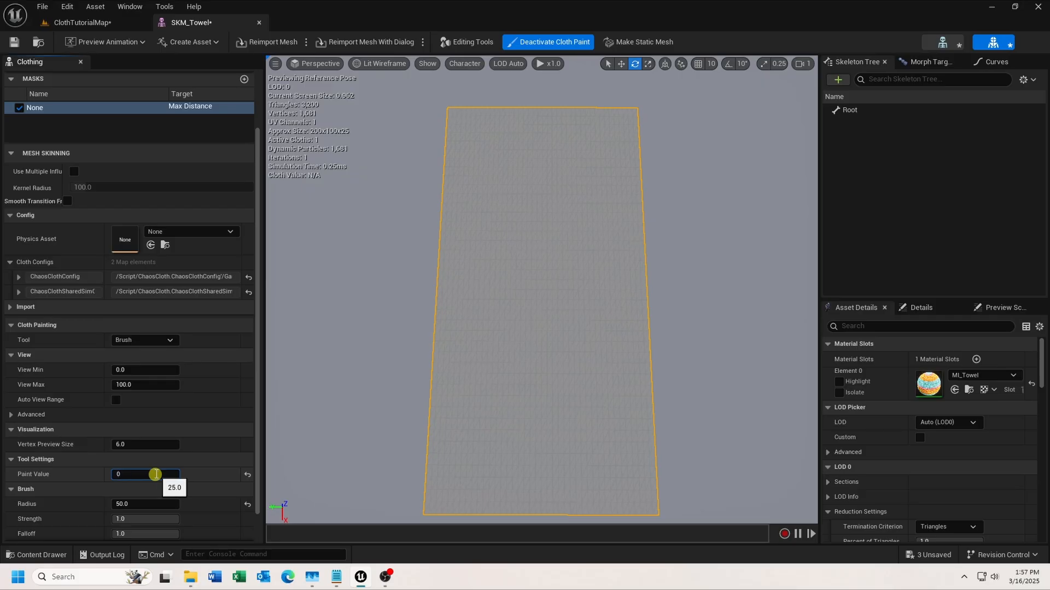
pyautogui.press('Return')
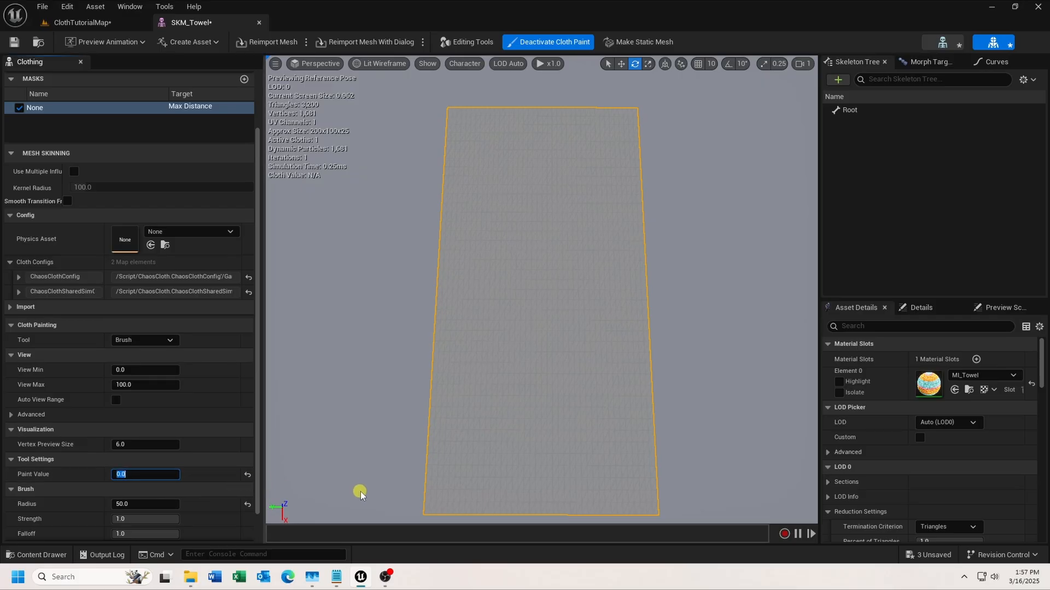
pyautogui.click(443, 491)
pyautogui.moveTo(444, 487)
pyautogui.mouseDown()
pyautogui.moveTo(643, 443)
pyautogui.moveTo(484, 382)
pyautogui.moveTo(593, 312)
pyautogui.moveTo(522, 241)
pyautogui.moveTo(483, 173)
pyautogui.moveTo(598, 152)
pyautogui.moveTo(609, 178)
pyautogui.moveTo(732, 239)
pyautogui.mouseUp()
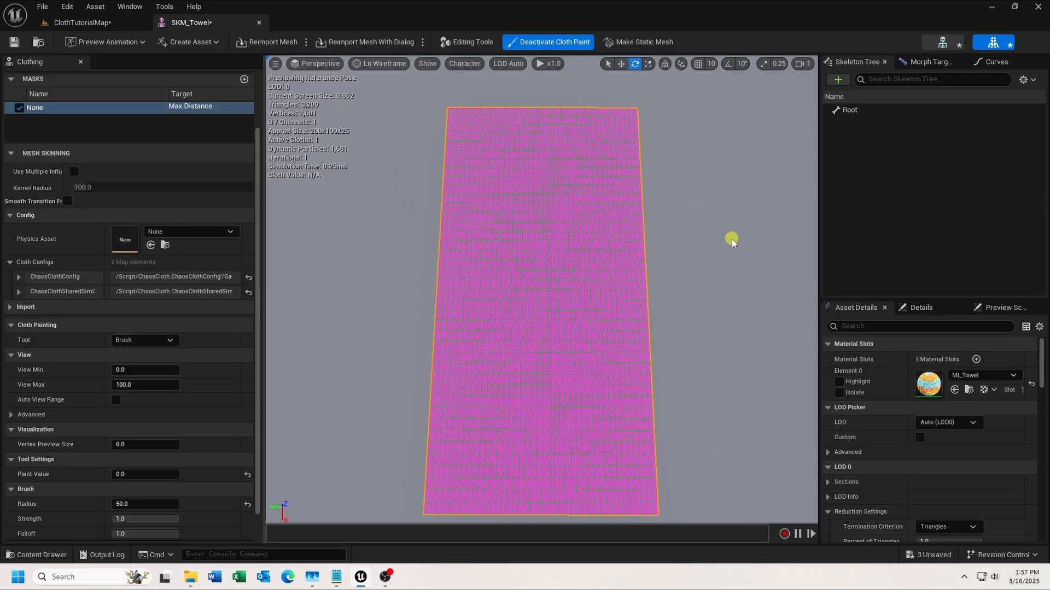
# - Set the paint value to 25, paint only the lower part of the towel, and deactivate cloth painting to preview the simulation
pyautogui.click(140, 476)
pyautogui.write('25')
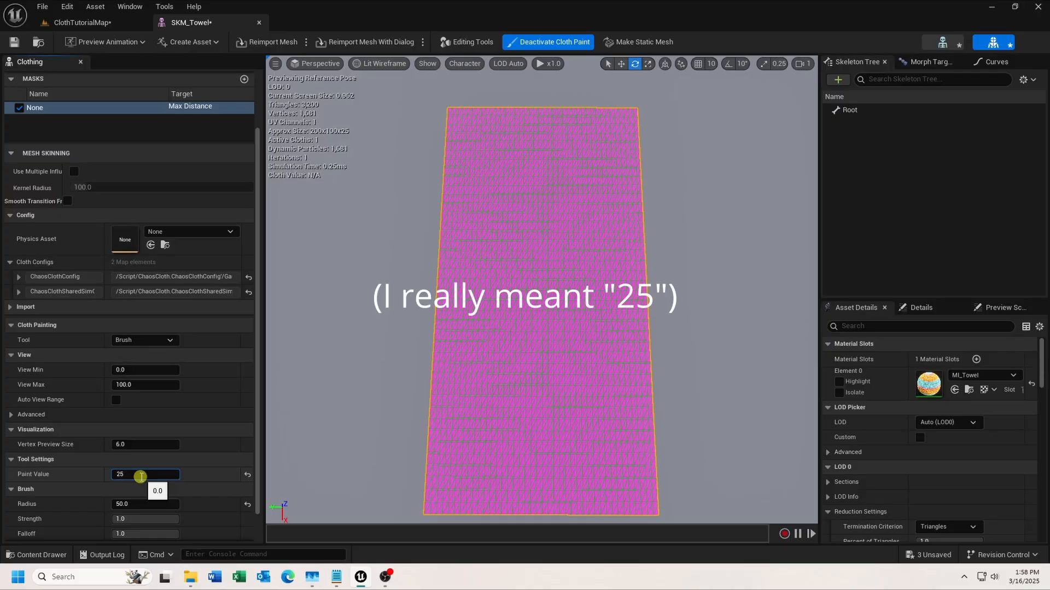
pyautogui.press('Return')
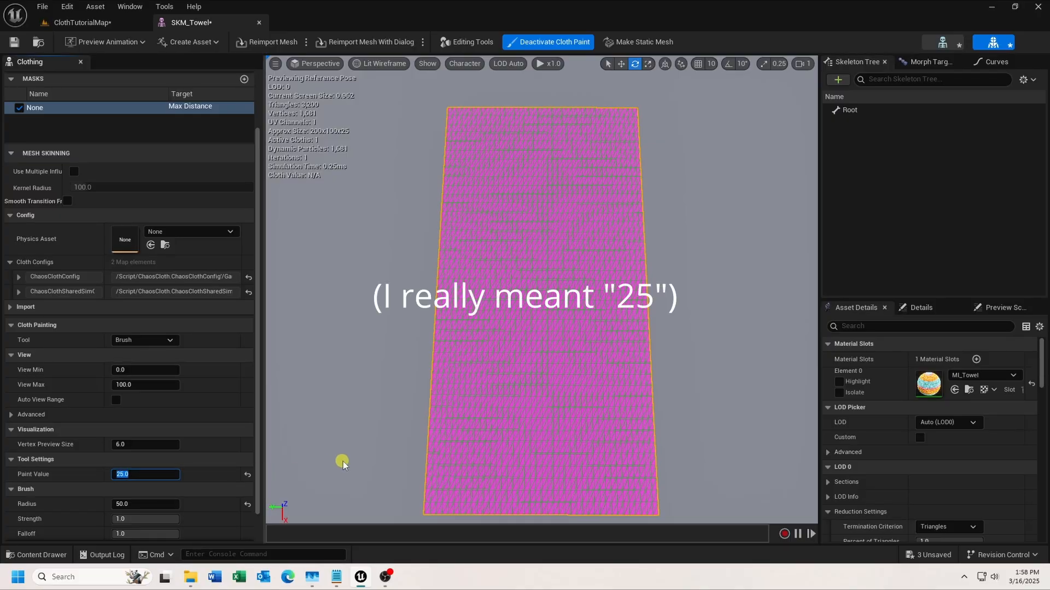
pyautogui.click(429, 459)
pyautogui.moveTo(429, 458)
pyautogui.mouseDown()
pyautogui.moveTo(638, 415)
pyautogui.moveTo(567, 384)
pyautogui.moveTo(448, 385)
pyautogui.moveTo(655, 372)
pyautogui.moveTo(711, 381)
pyautogui.mouseUp()
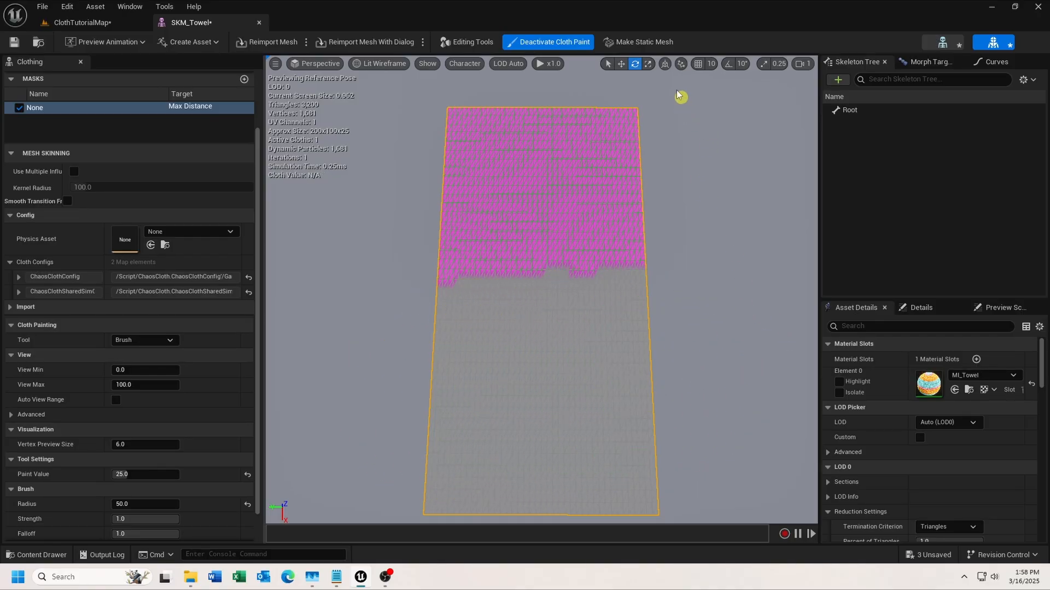
pyautogui.click(543, 44)
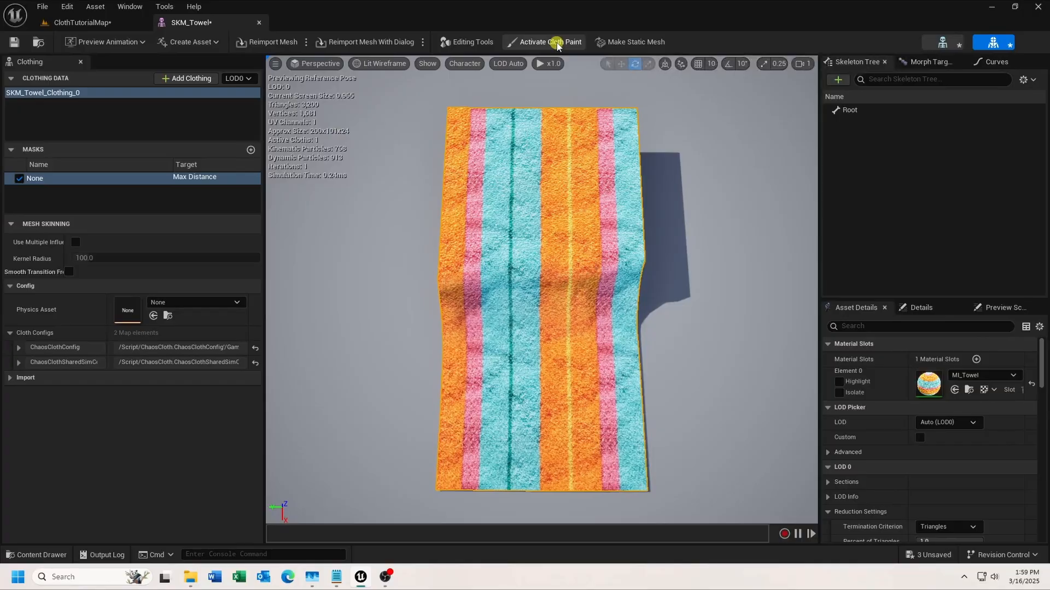
# - Reactivate cloth painting, set the paint value to 1000, and paint the entire towel
pyautogui.click(551, 42)
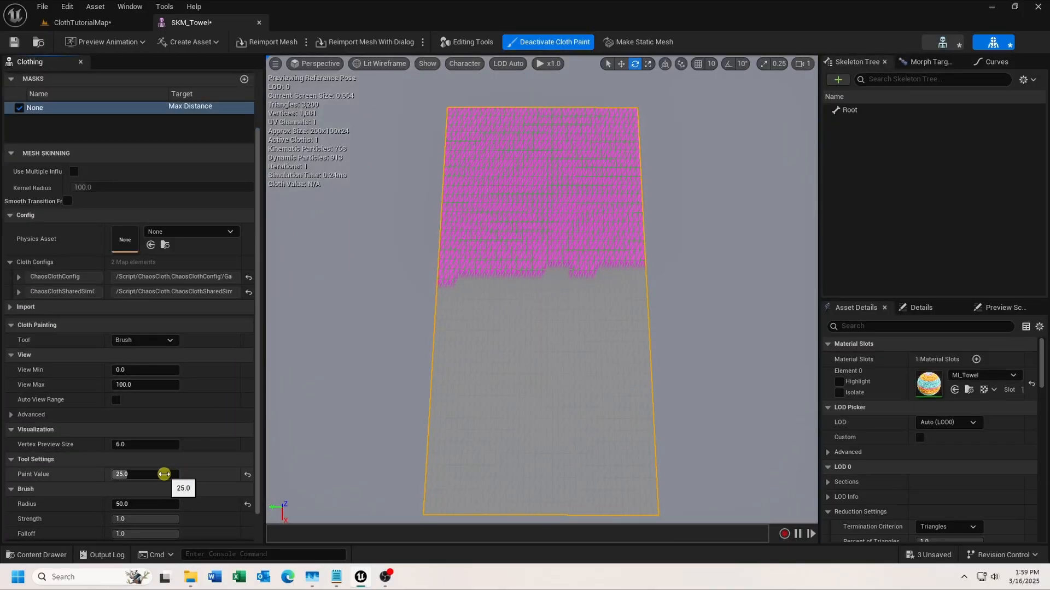
pyautogui.click(164, 474)
pyautogui.write('1000')
pyautogui.press('Return')
pyautogui.moveTo(489, 415)
pyautogui.mouseDown()
pyautogui.moveTo(452, 476)
pyautogui.moveTo(614, 469)
pyautogui.moveTo(674, 454)
pyautogui.moveTo(605, 436)
pyautogui.moveTo(446, 424)
pyautogui.moveTo(432, 403)
pyautogui.moveTo(576, 356)
pyautogui.moveTo(582, 295)
pyautogui.moveTo(483, 268)
pyautogui.moveTo(572, 229)
pyautogui.moveTo(616, 175)
pyautogui.moveTo(562, 141)
pyautogui.moveTo(489, 159)
pyautogui.moveTo(553, 202)
pyautogui.mouseUp()
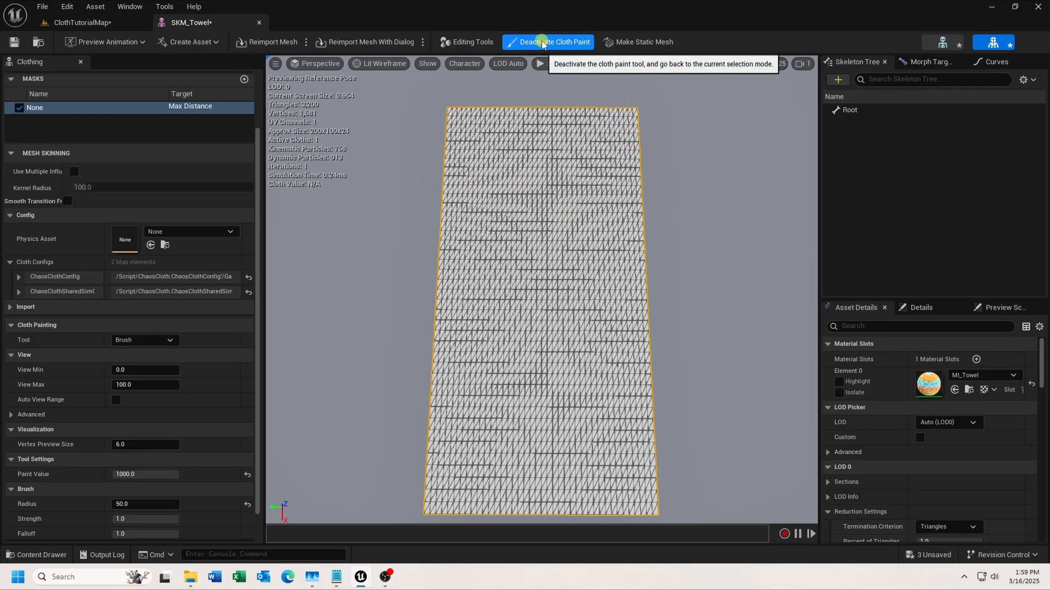
# - Deactivate cloth painting, then save and close the SKM_Towel asset
pyautogui.click(542, 43)
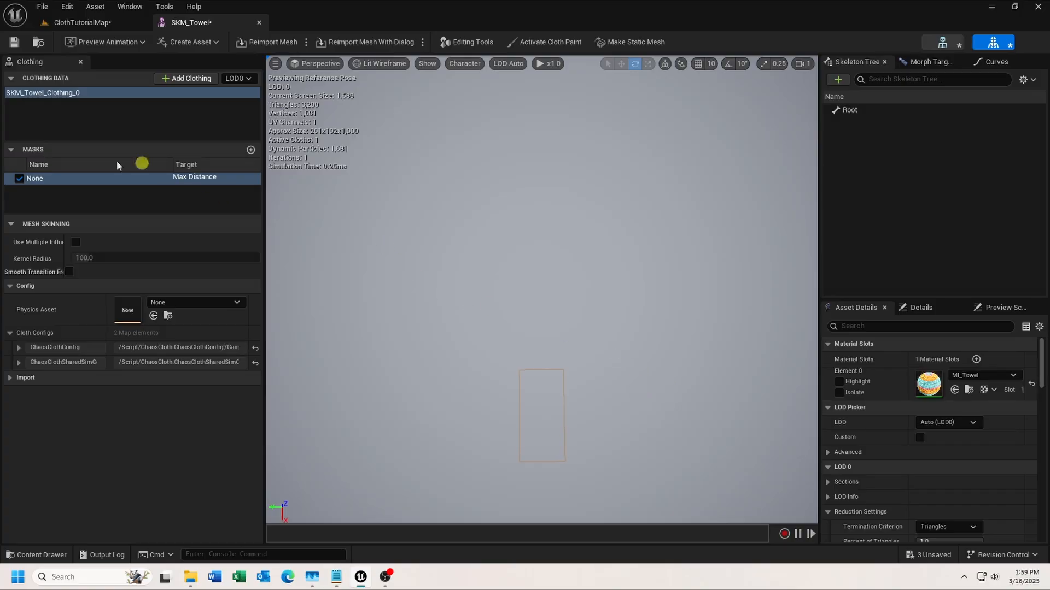
pyautogui.click(17, 43)
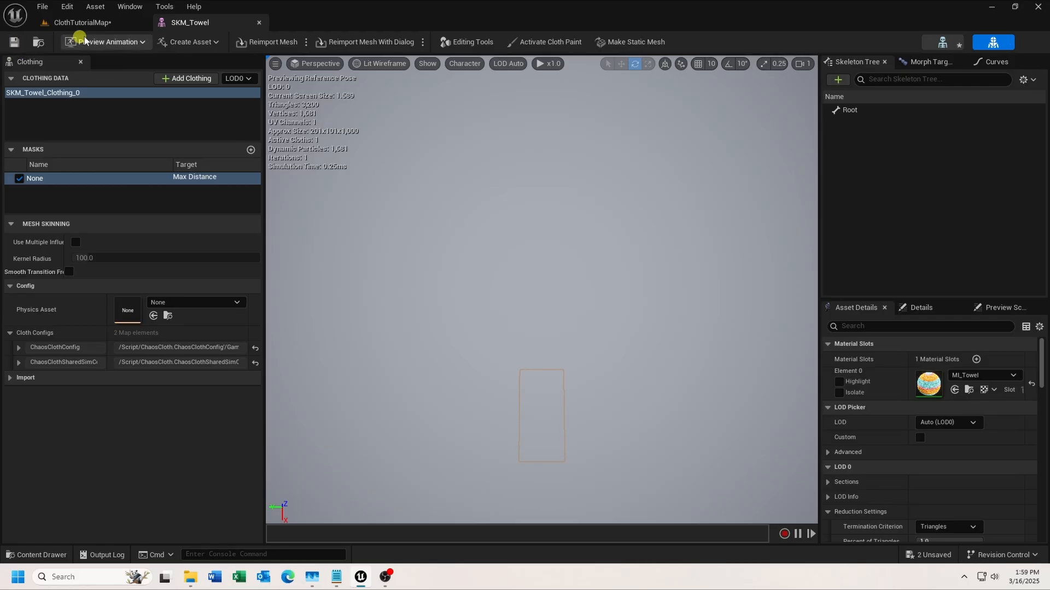
pyautogui.click(255, 23)
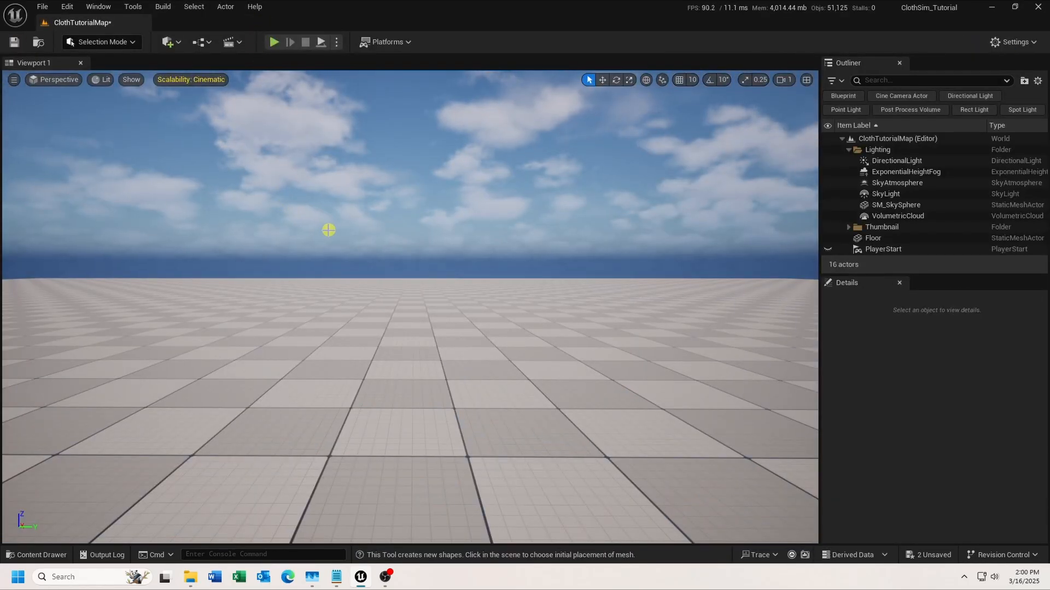
# - Place the SKM_Towel skeletal mesh in the level and raise it above the floor to a Z location of about 102
pyautogui.click(27, 556)
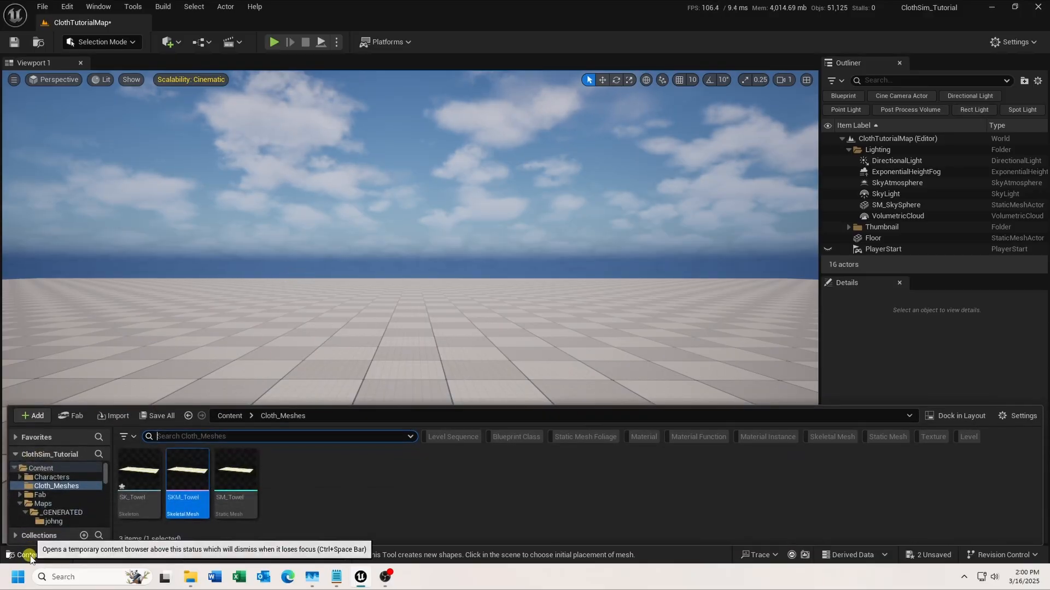
pyautogui.moveTo(181, 510); pyautogui.dragTo(423, 396)
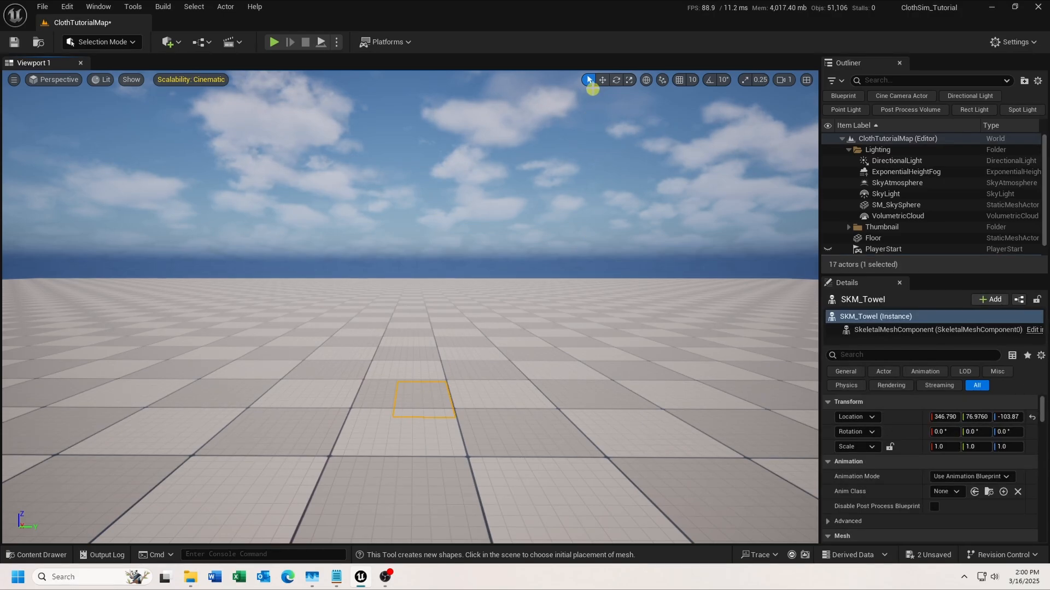
pyautogui.click(602, 80)
pyautogui.moveTo(423, 366); pyautogui.dragTo(426, 253)
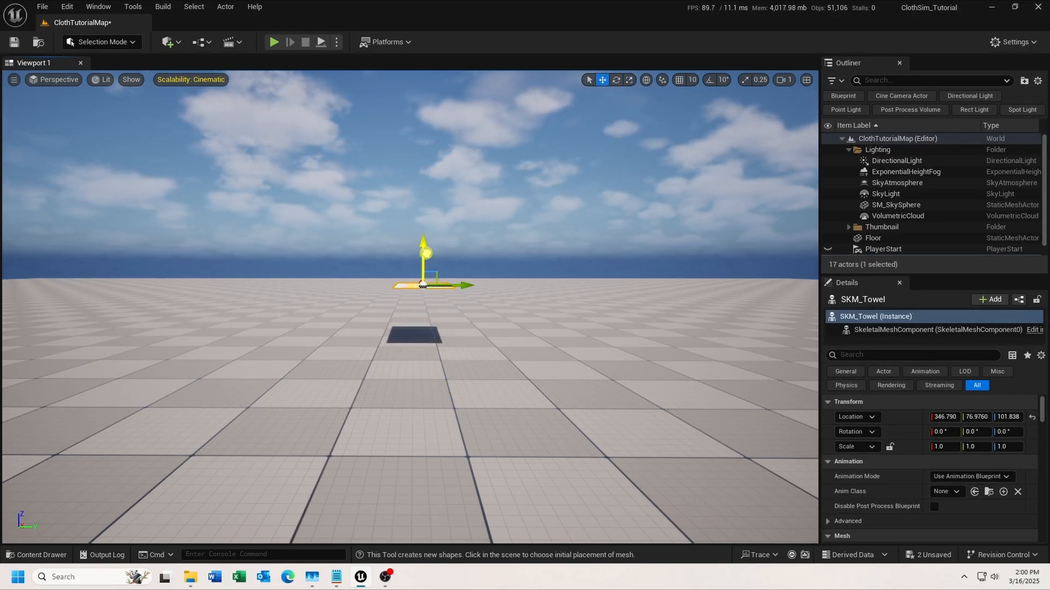
# - Move the towel closer along X to about 47 and raise it to a Z location of about 142
pyautogui.moveTo(470, 314); pyautogui.dragTo(451, 330, button='right')
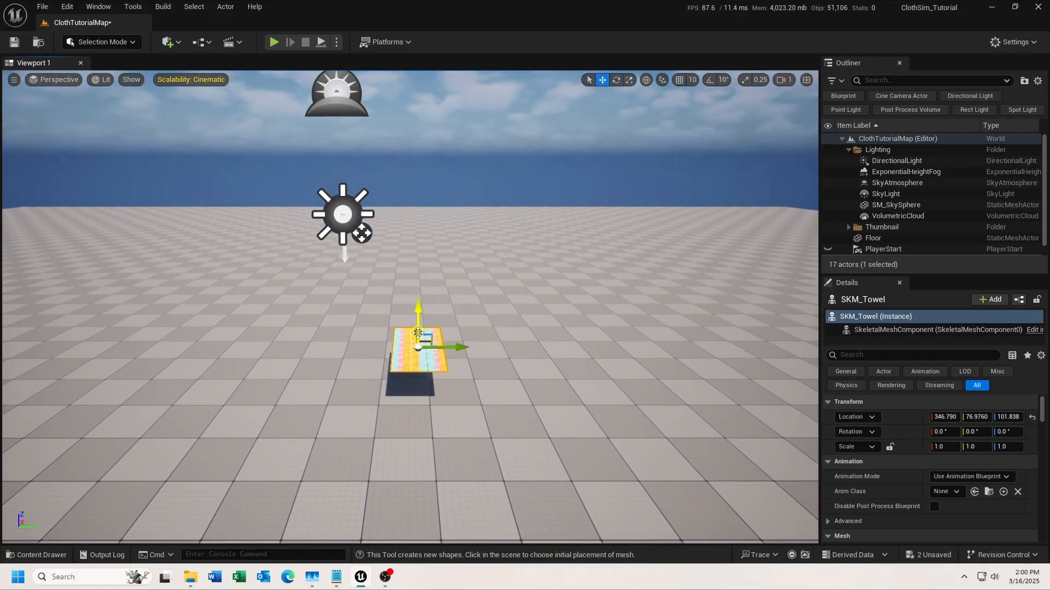
pyautogui.moveTo(414, 332); pyautogui.dragTo(401, 423)
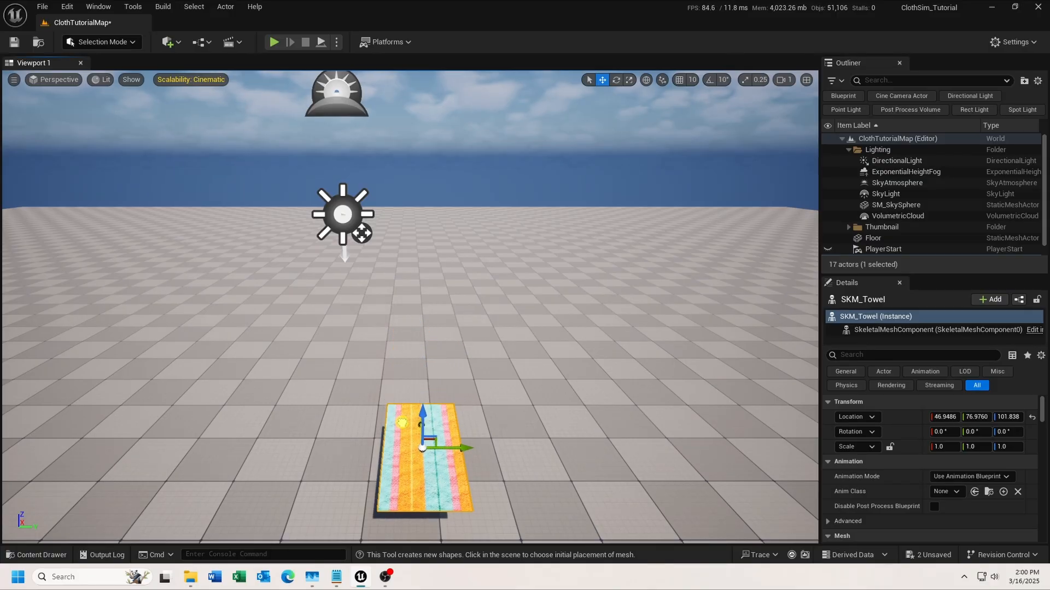
pyautogui.moveTo(504, 441)
pyautogui.mouseDown(button='right')
pyautogui.moveTo(525, 437)
pyautogui.moveTo(511, 427)
pyautogui.moveTo(509, 438)
pyautogui.mouseUp(button='right')
pyautogui.click(448, 323)
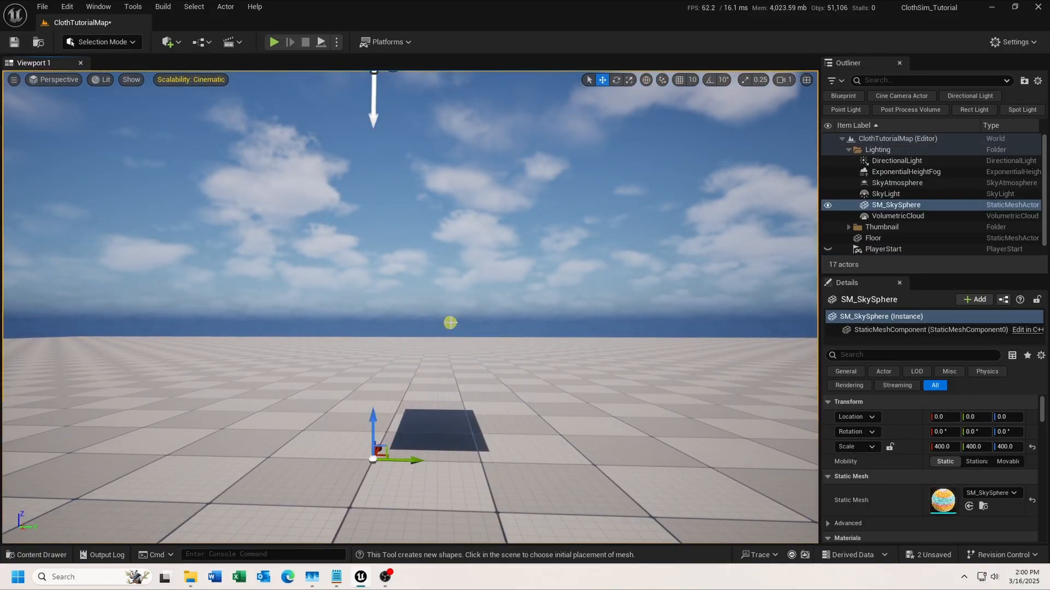
pyautogui.click(452, 340)
pyautogui.moveTo(453, 328); pyautogui.dragTo(454, 286)
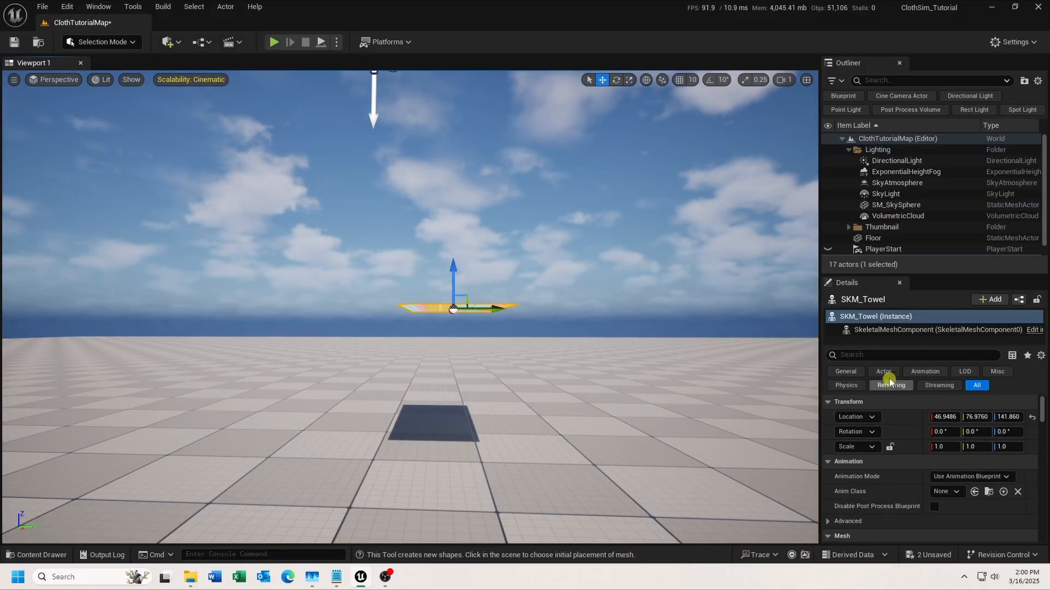
# - Enable Collide with Environment and Force Collision Update in the placed towel's clothing settings
pyautogui.click(883, 354)
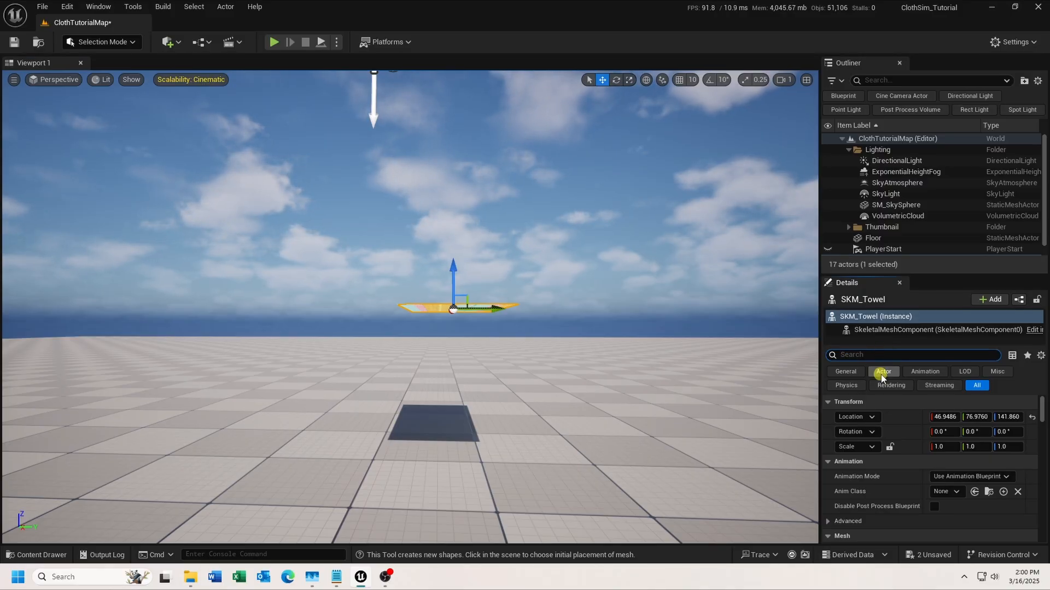
pyautogui.write('cloth')
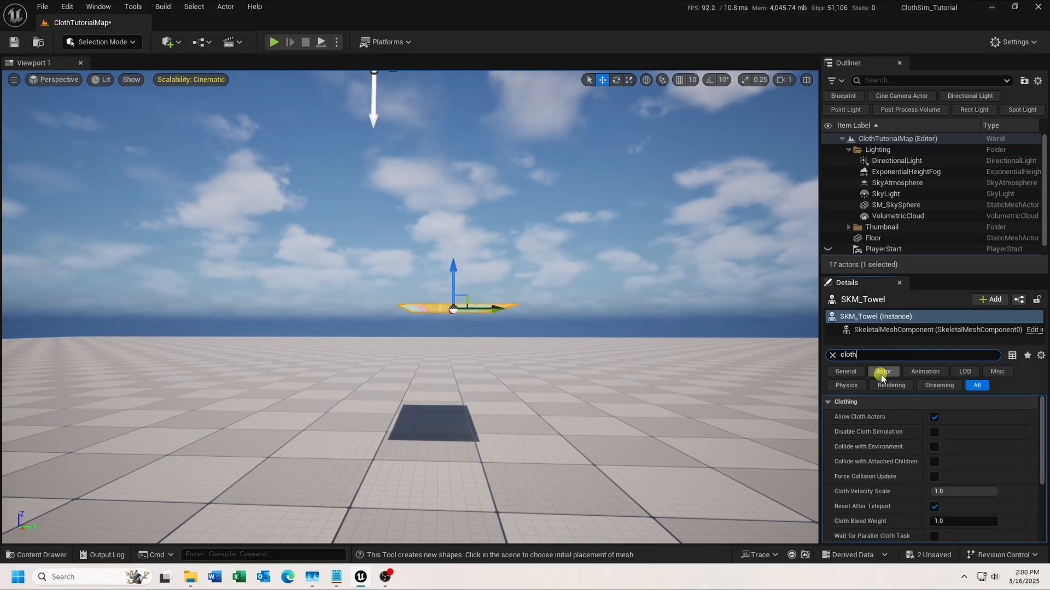
pyautogui.moveTo(890, 454)
pyautogui.click(933, 449)
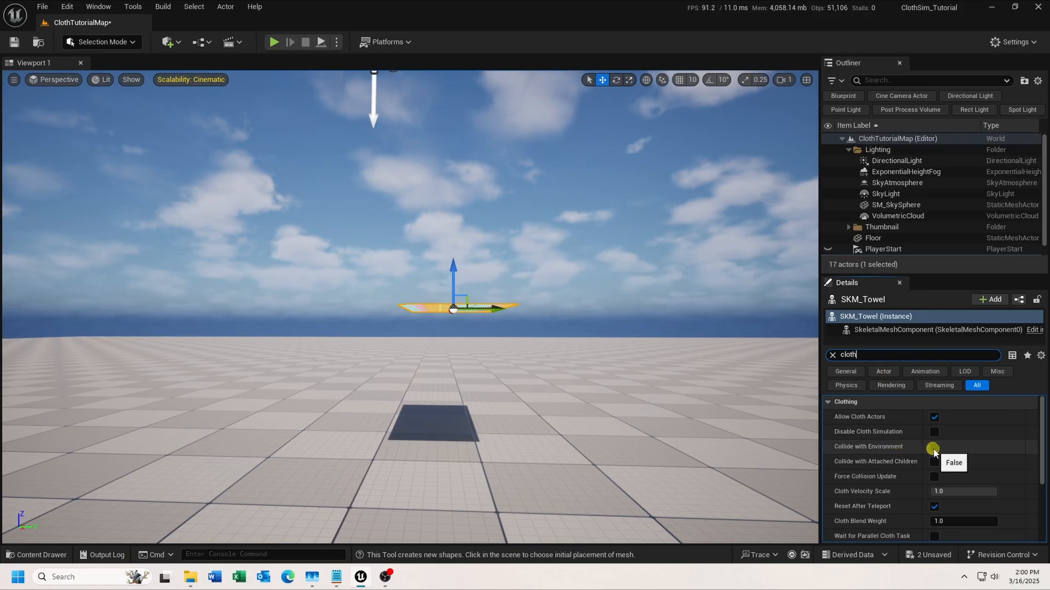
pyautogui.moveTo(882, 480)
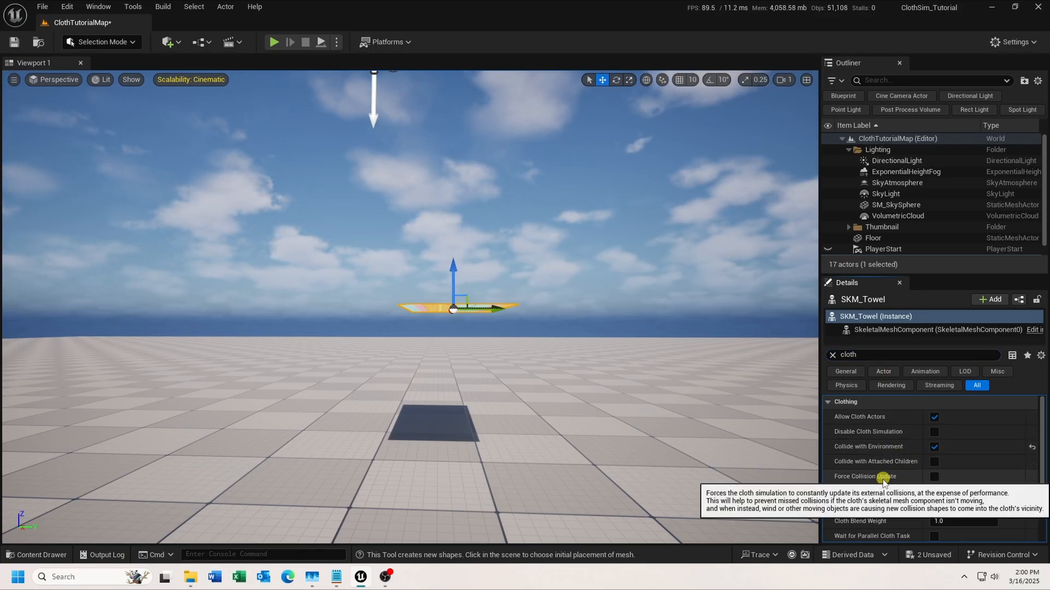
pyautogui.click(934, 477)
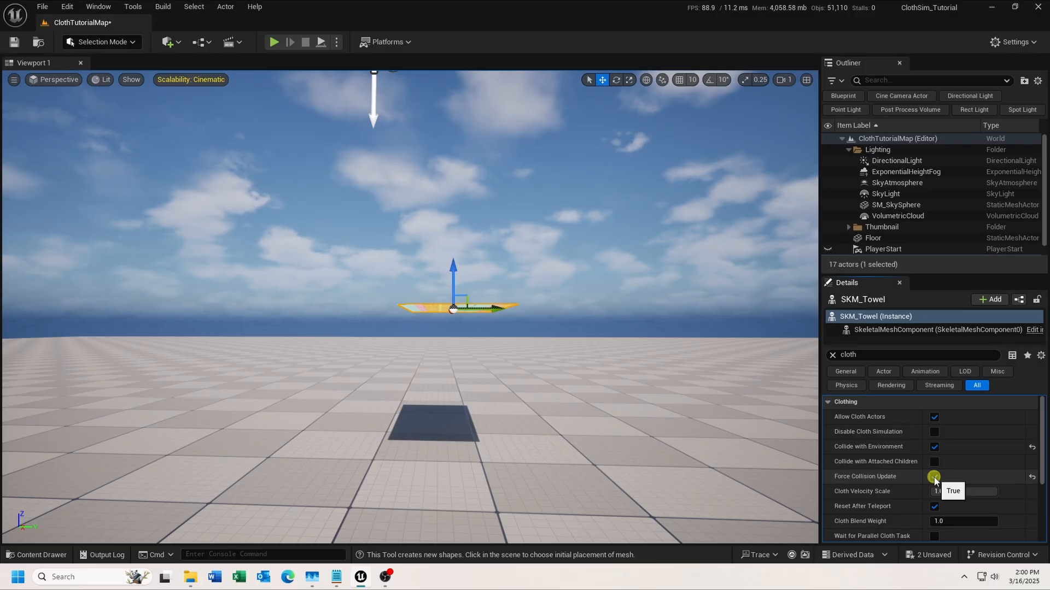
# - Simulate the level to watch how the towel falls onto the floor, then stop the simulation
pyautogui.click(321, 43)
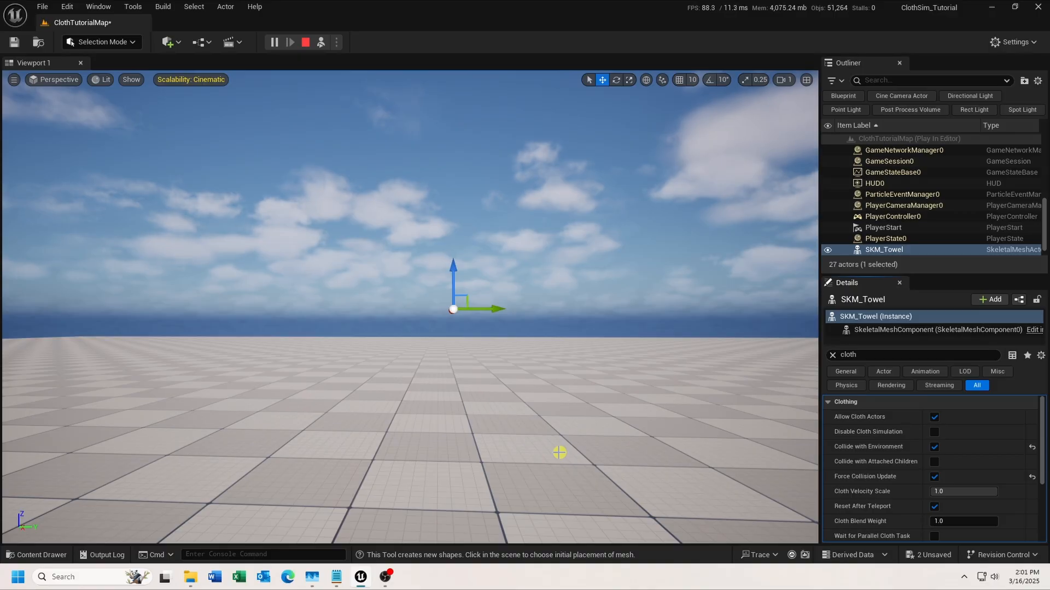
pyautogui.click(304, 44)
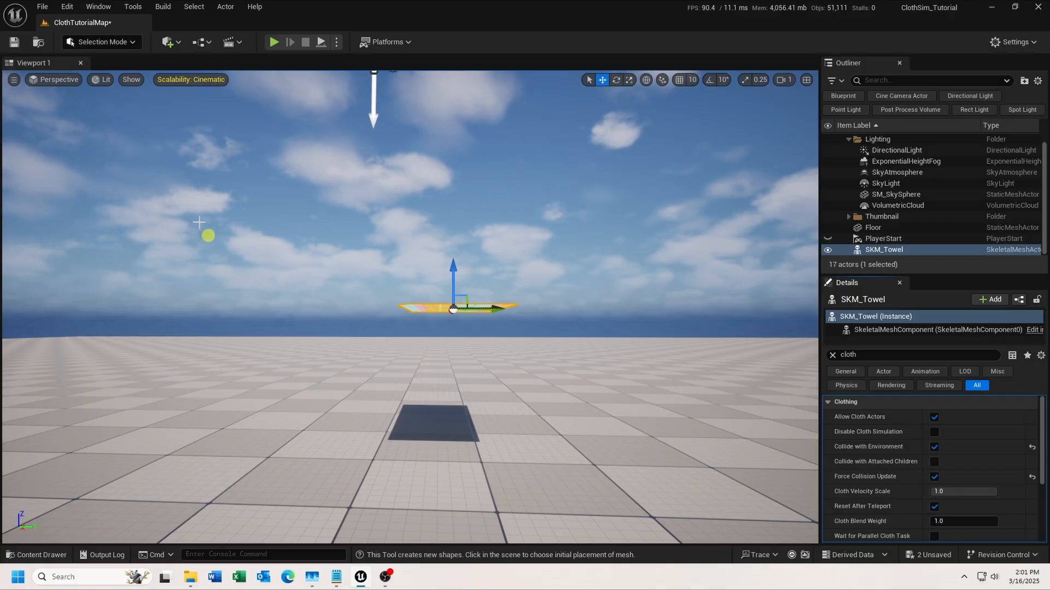
# - Add a Sphere shape to the level and move it along X to sit beneath the floating towel
pyautogui.click(176, 42)
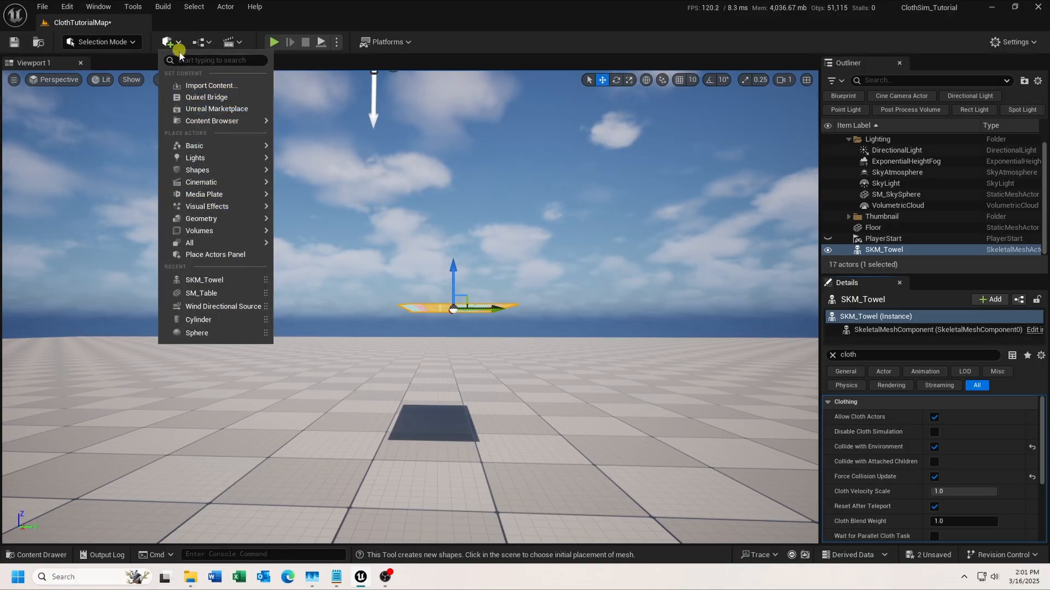
pyautogui.moveTo(198, 169)
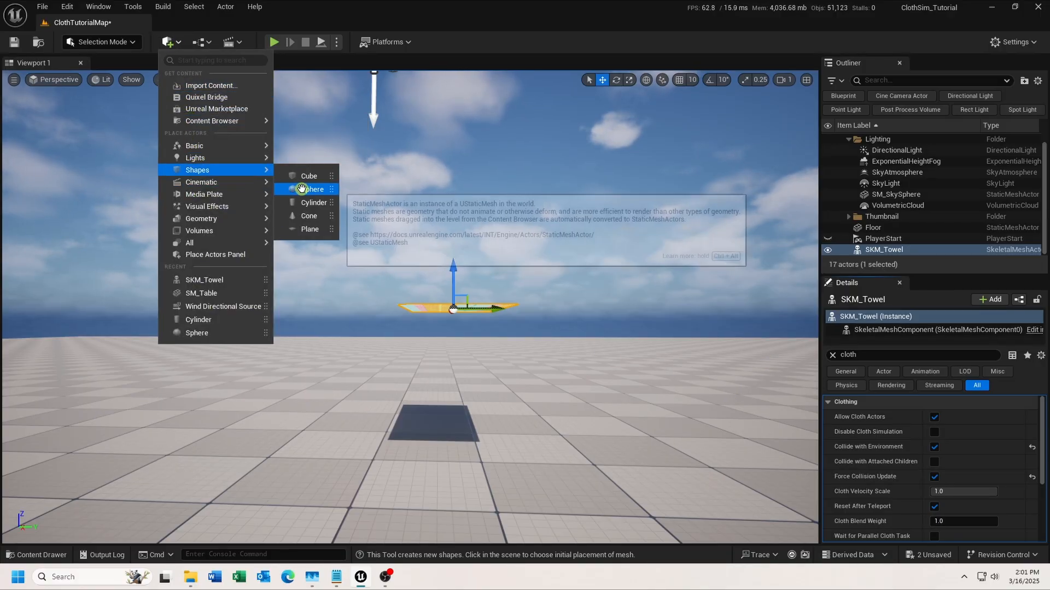
pyautogui.moveTo(302, 189); pyautogui.dragTo(447, 373)
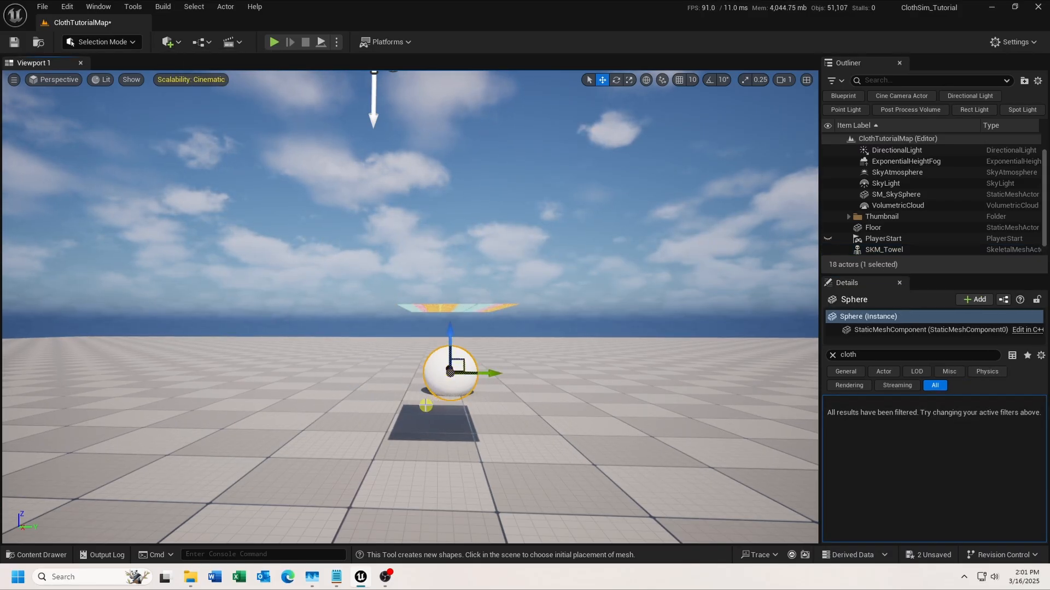
pyautogui.moveTo(447, 403)
pyautogui.mouseDown()
pyautogui.moveTo(496, 402)
pyautogui.moveTo(508, 415)
pyautogui.moveTo(440, 403)
pyautogui.mouseUp()
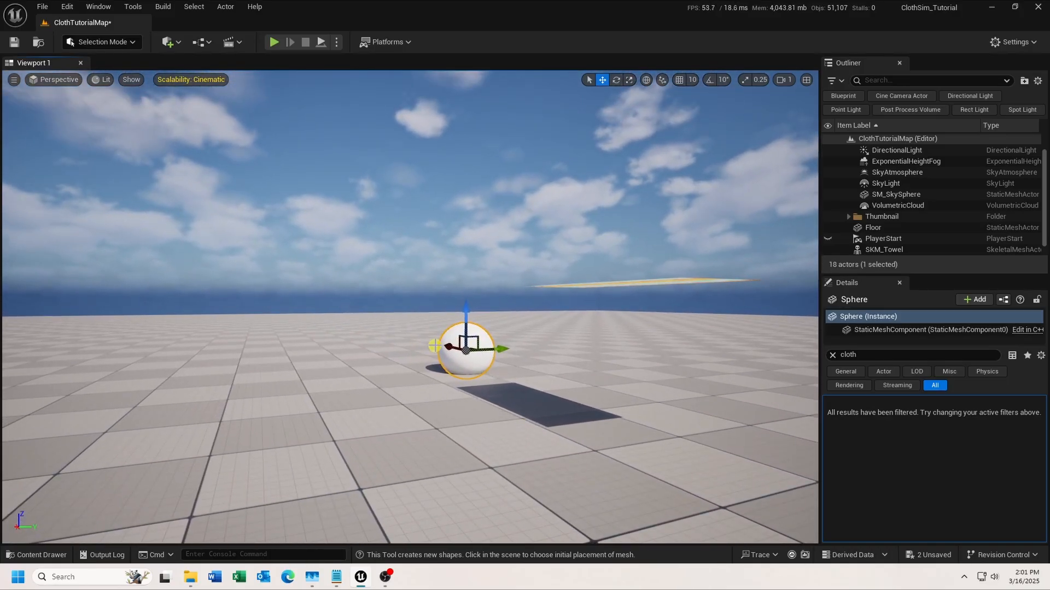
pyautogui.moveTo(451, 348); pyautogui.dragTo(427, 358)
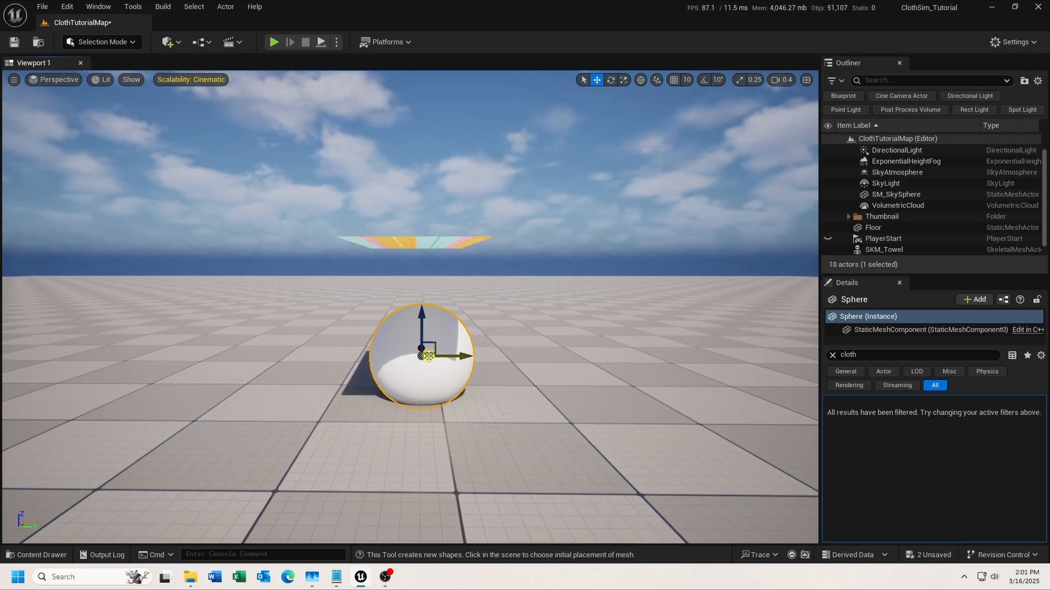
# - Scale the sphere down uniformly and raise it to just below the towel
pyautogui.click(623, 80)
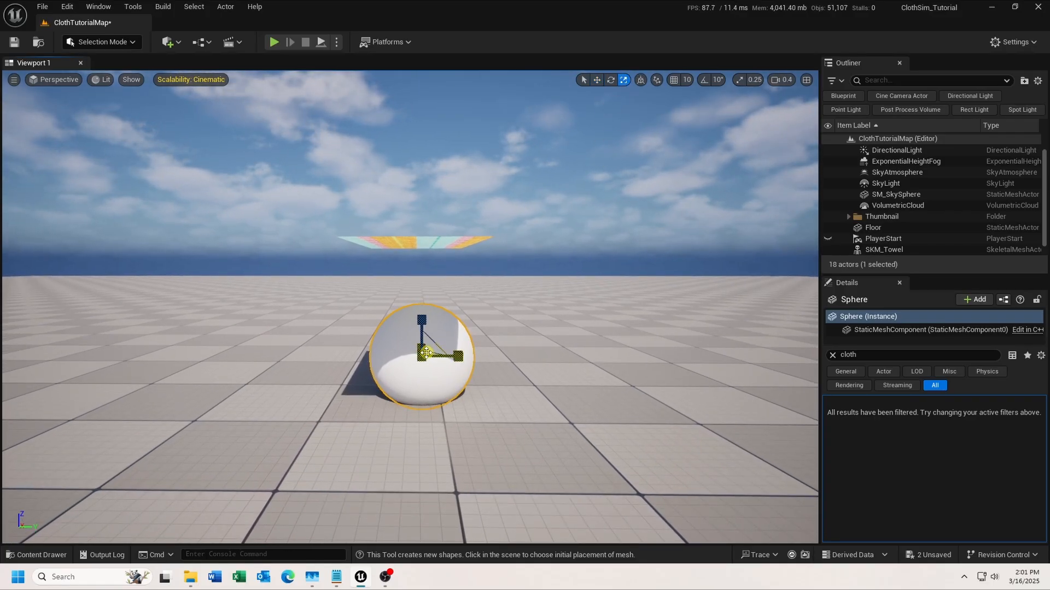
pyautogui.moveTo(426, 353); pyautogui.dragTo(418, 362)
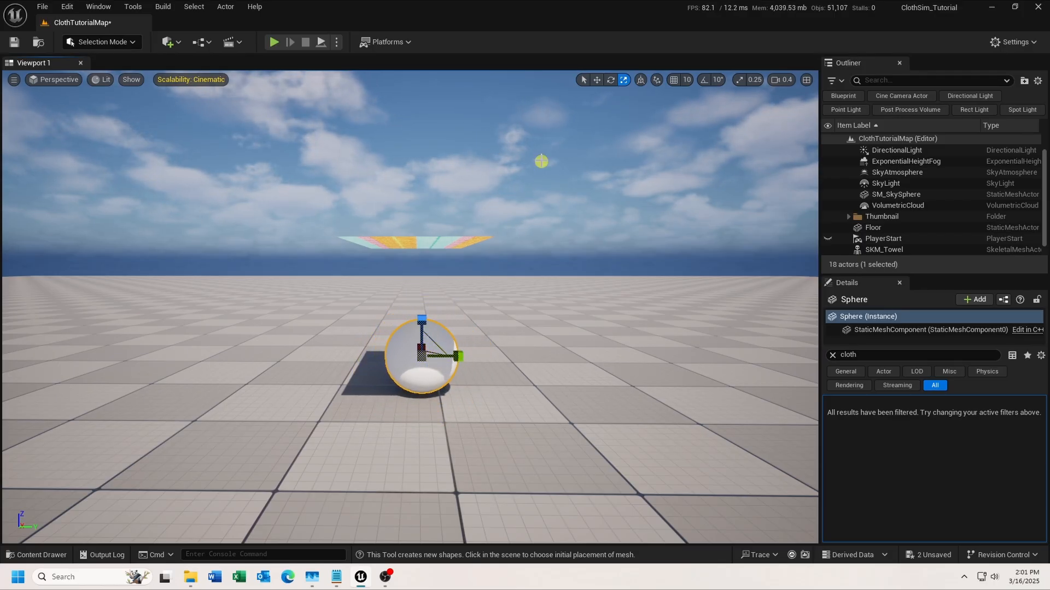
pyautogui.click(597, 81)
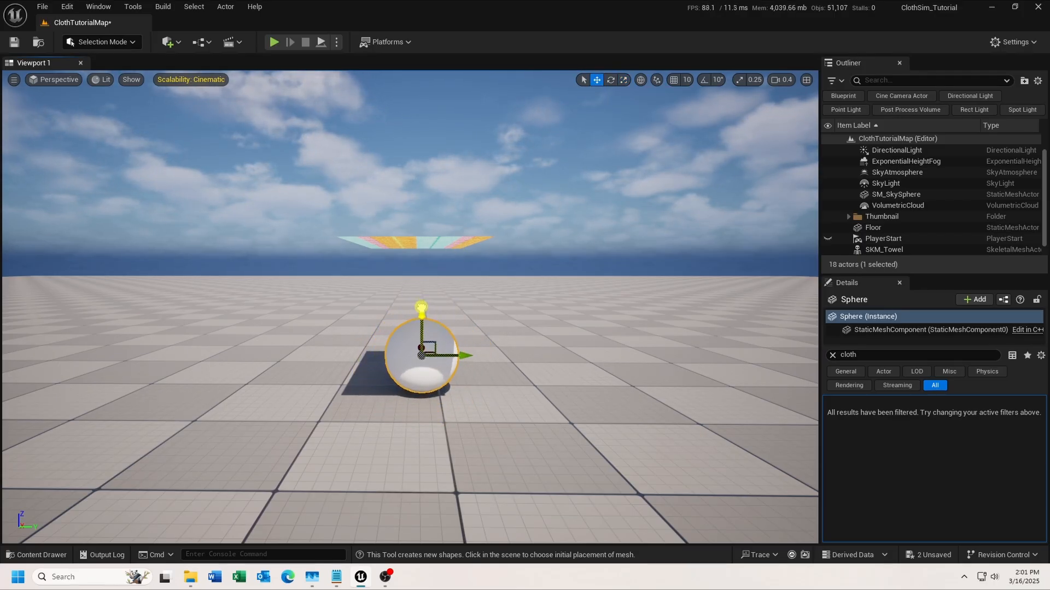
pyautogui.moveTo(421, 266); pyautogui.dragTo(422, 249)
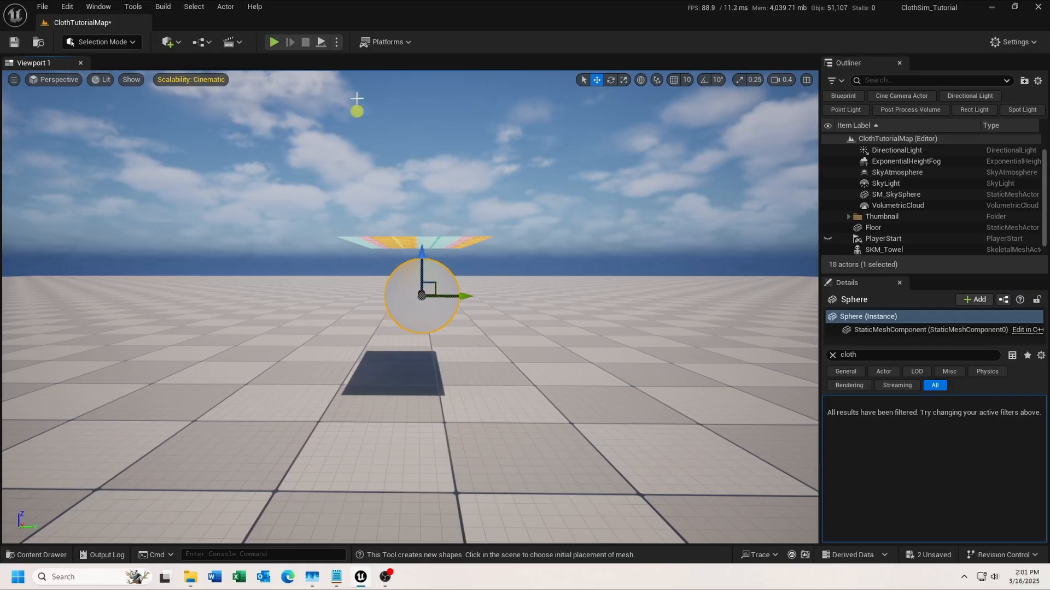
# - Simulate the level to watch how the towel falls over the sphere
pyautogui.click(321, 43)
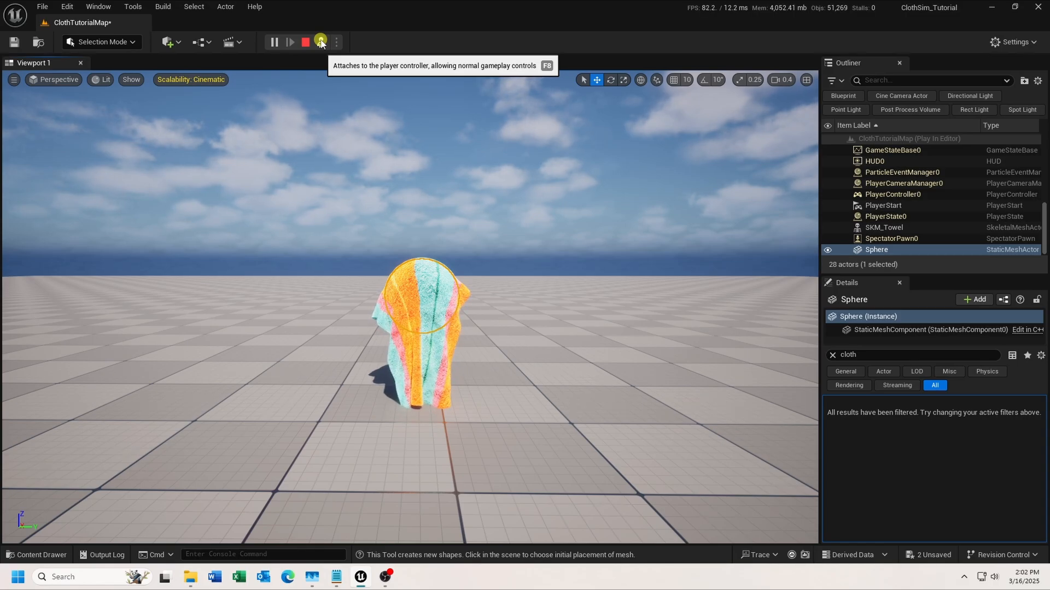
pyautogui.click(321, 43)
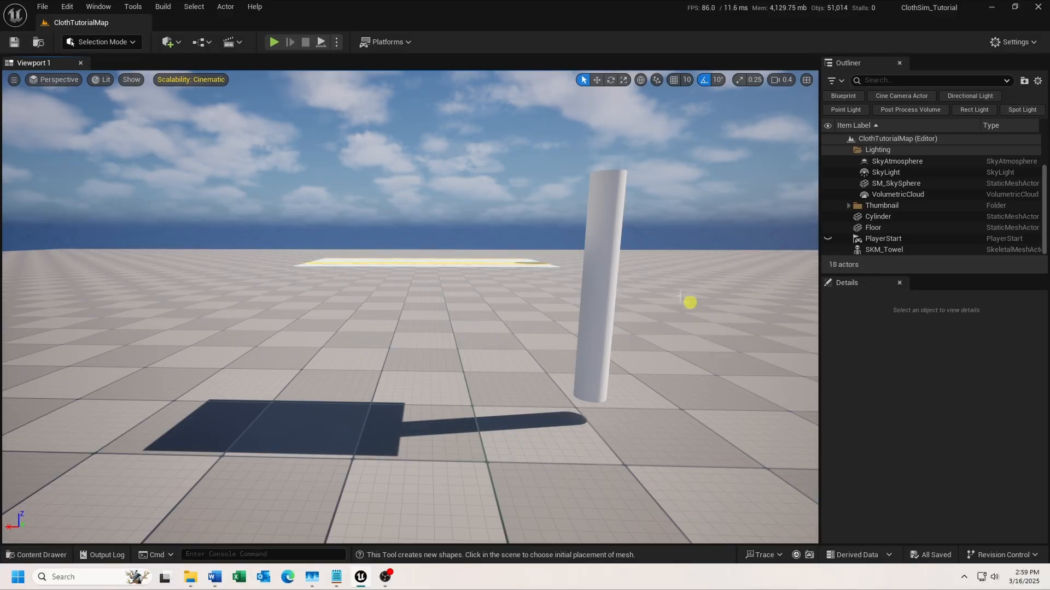
# - Rotate the cylinder -90 degrees so it lies horizontally and move it along X to beneath the middle of the towel
pyautogui.click(607, 248)
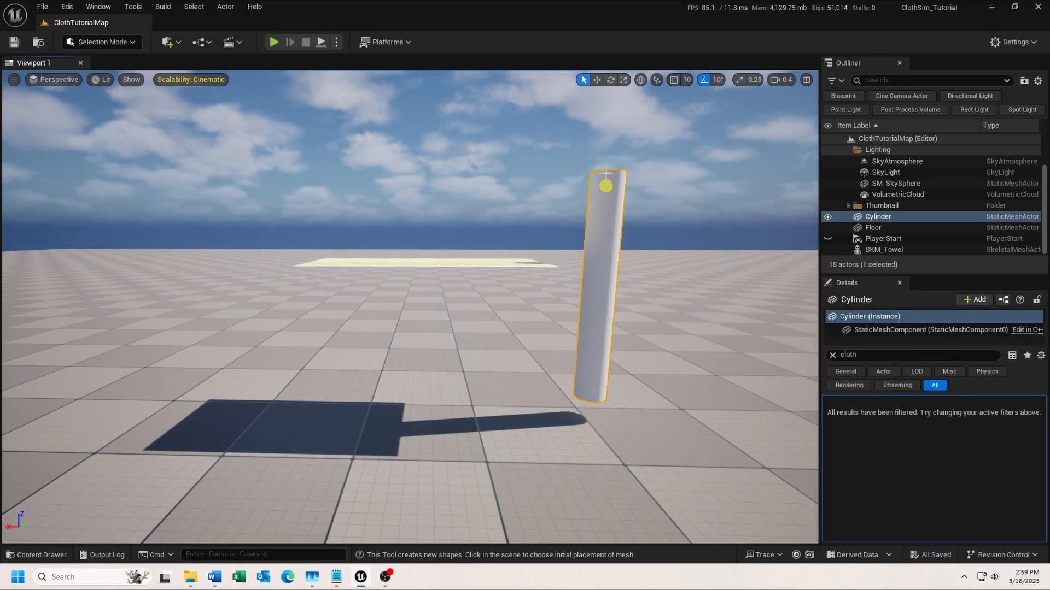
pyautogui.click(611, 80)
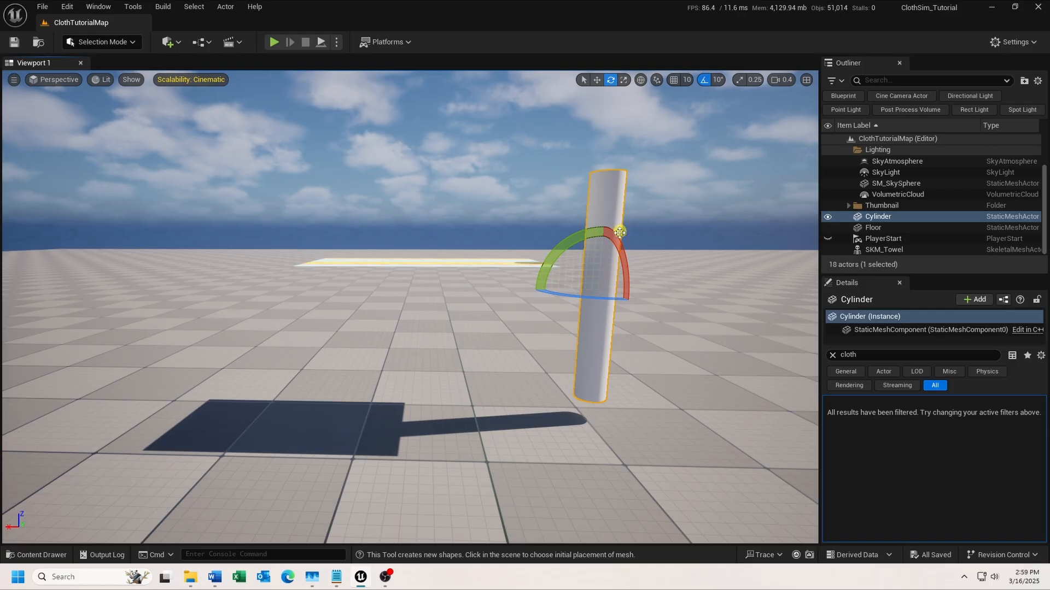
pyautogui.moveTo(618, 240); pyautogui.dragTo(647, 424)
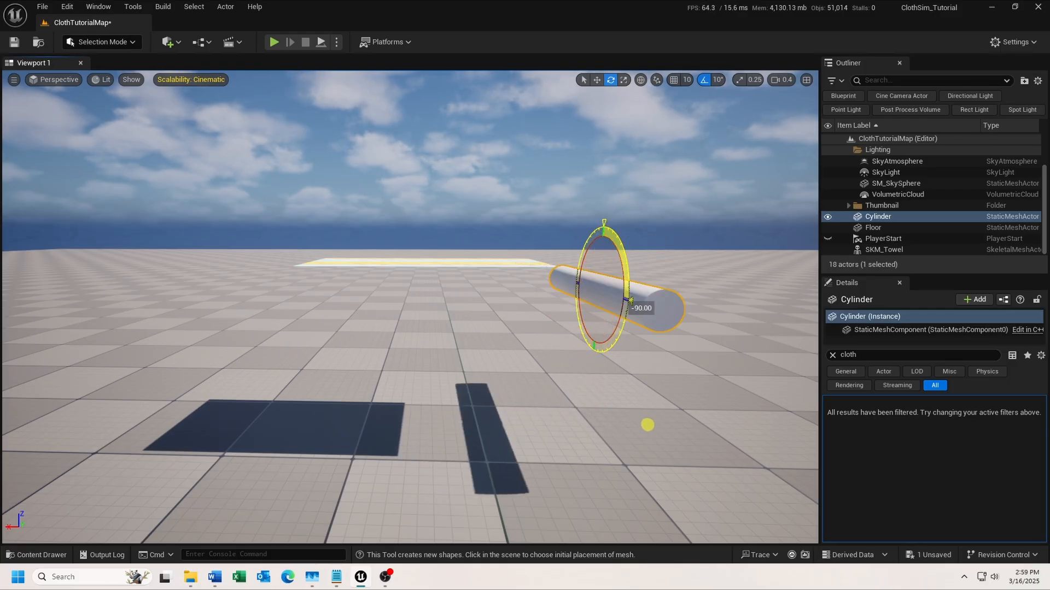
pyautogui.press('r')
pyautogui.press('w')
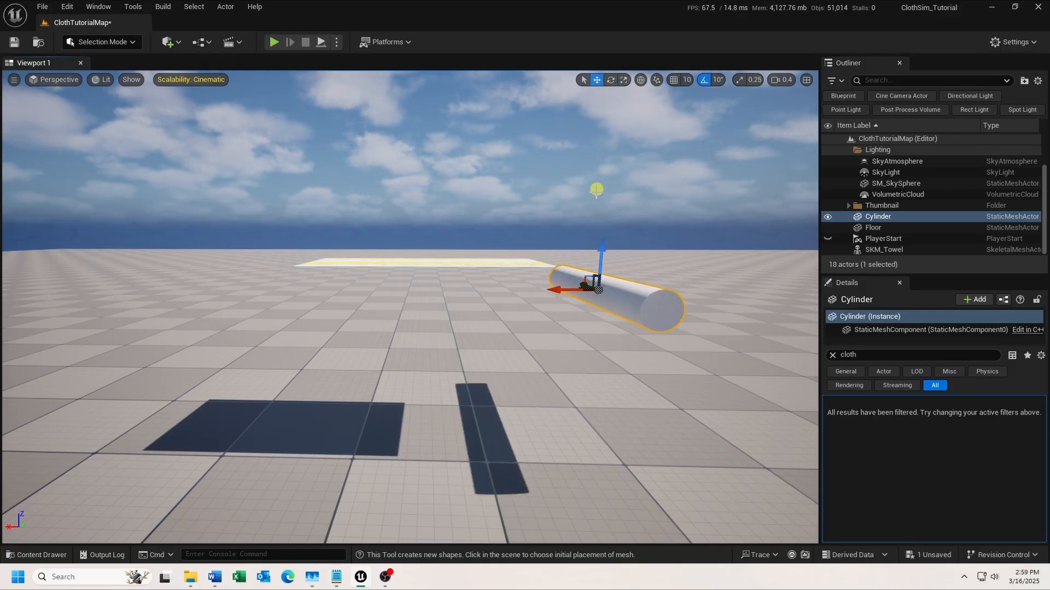
pyautogui.moveTo(570, 285); pyautogui.dragTo(395, 294)
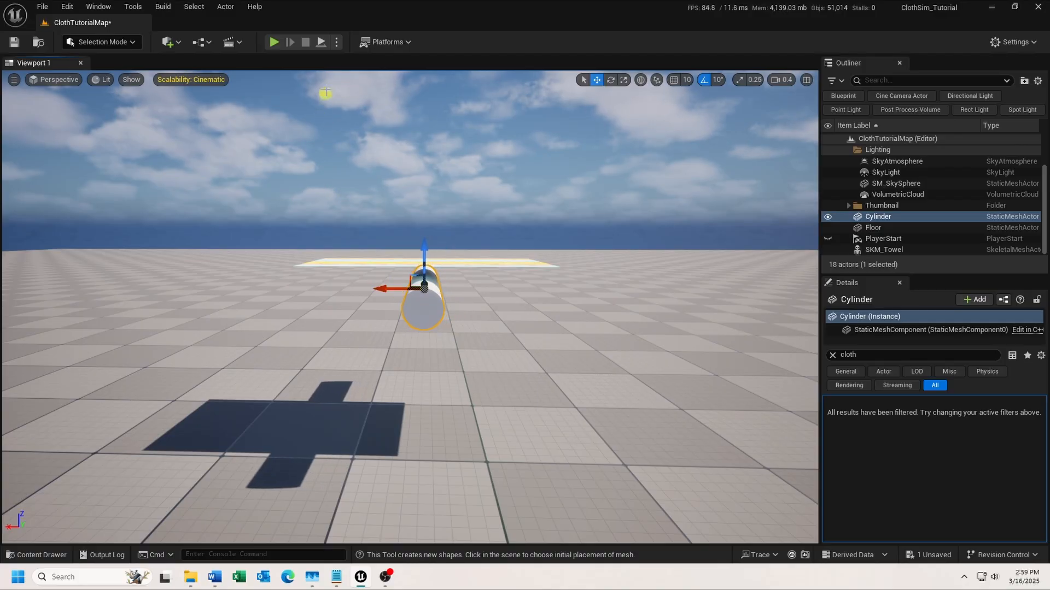
# - Simulate the level and convert the draped SKM_Towel to a static mesh named SM_TowelSim in the Cloth_Meshes folder
pyautogui.click(322, 44)
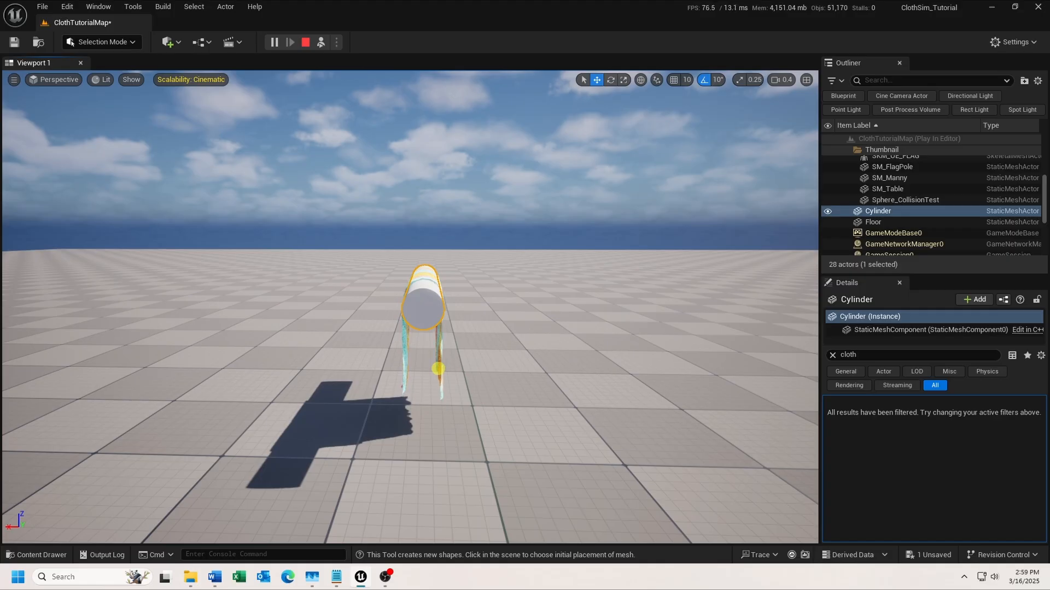
pyautogui.click(443, 370)
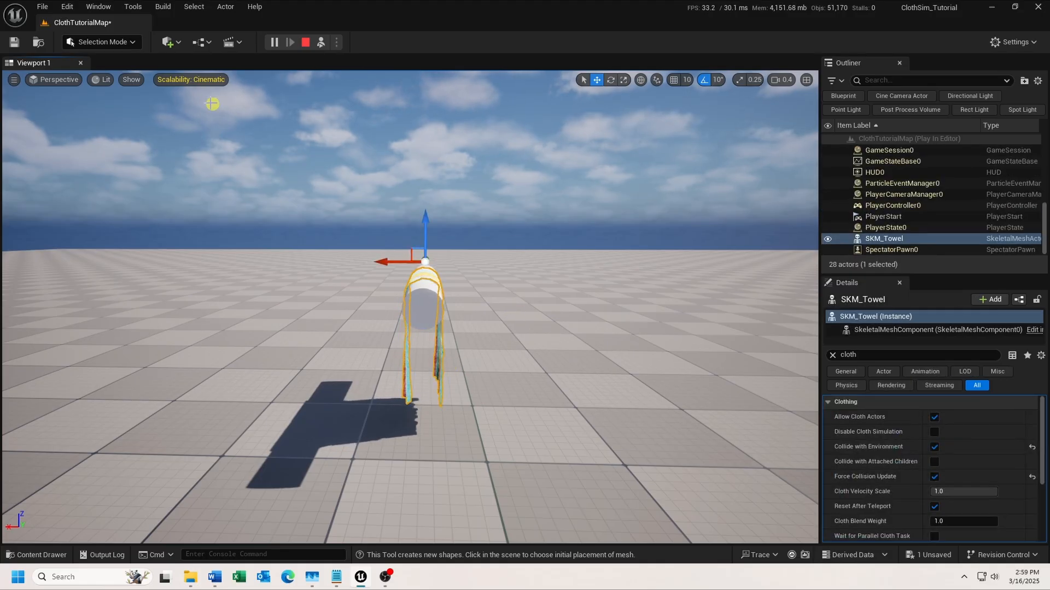
pyautogui.click(224, 8)
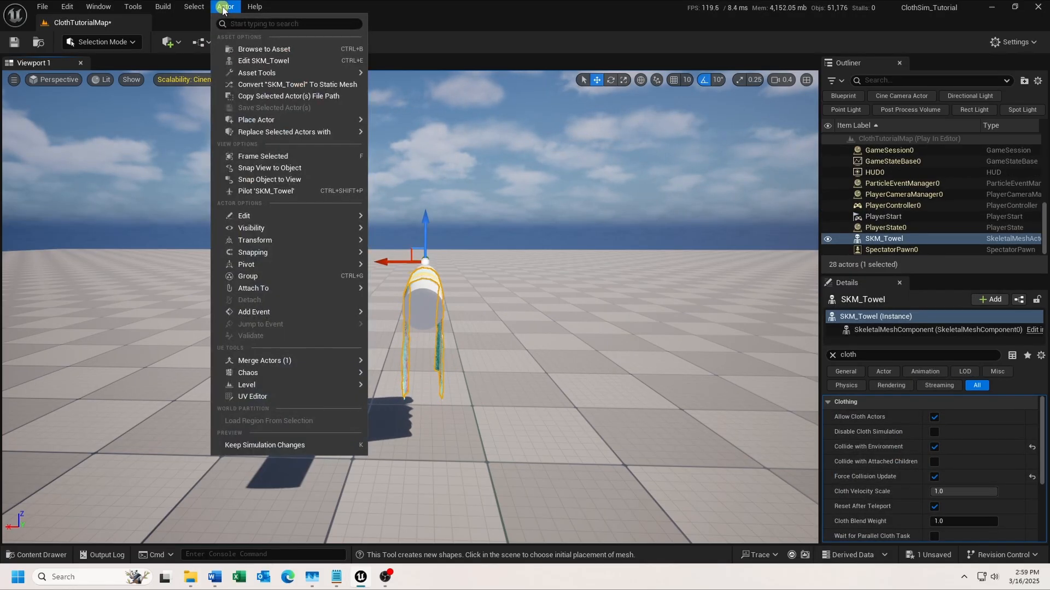
pyautogui.click(271, 86)
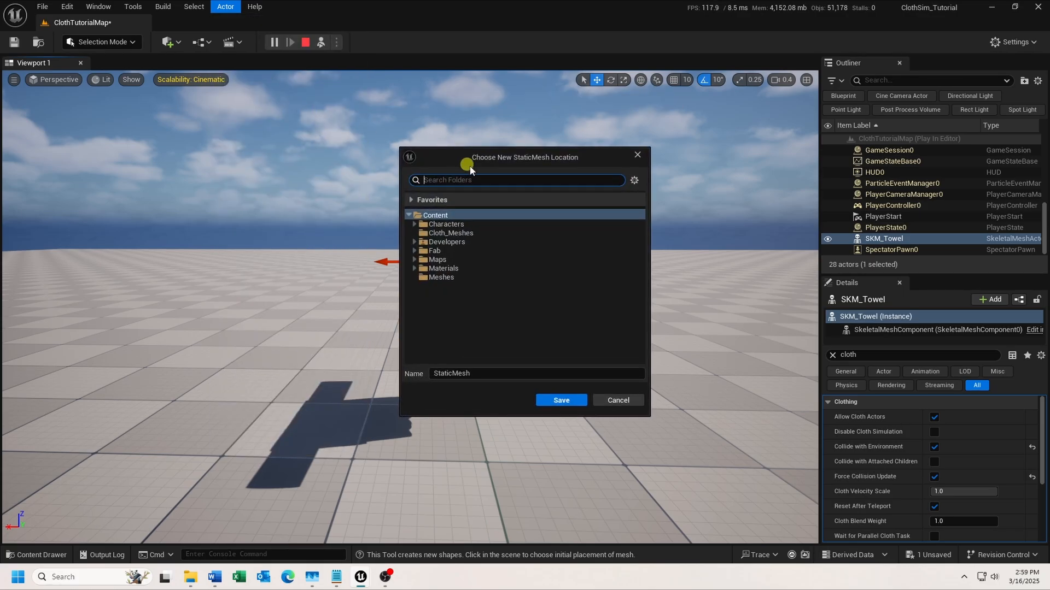
pyautogui.click(466, 233)
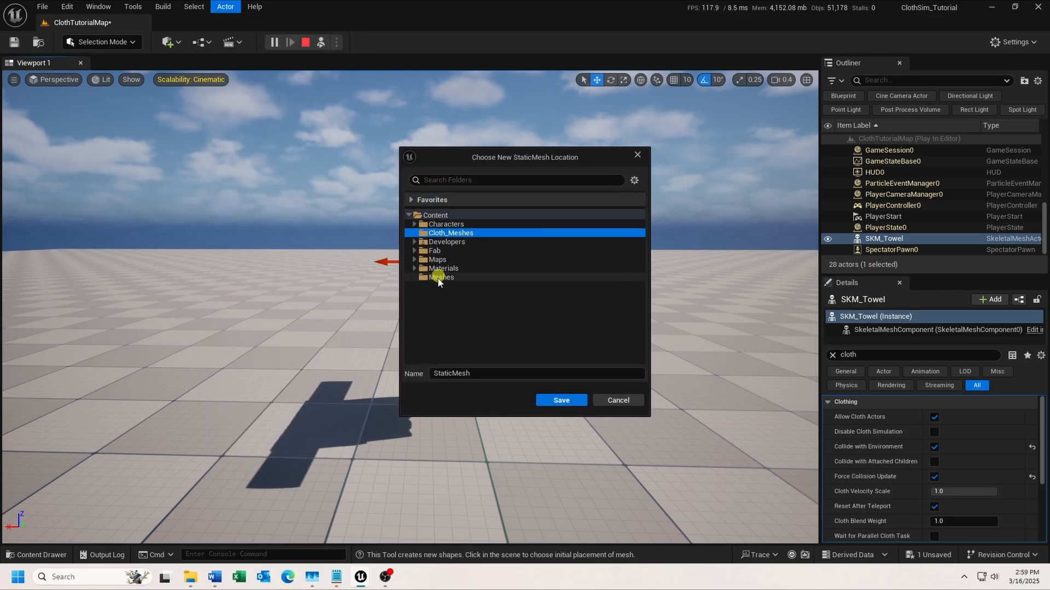
pyautogui.click(479, 372)
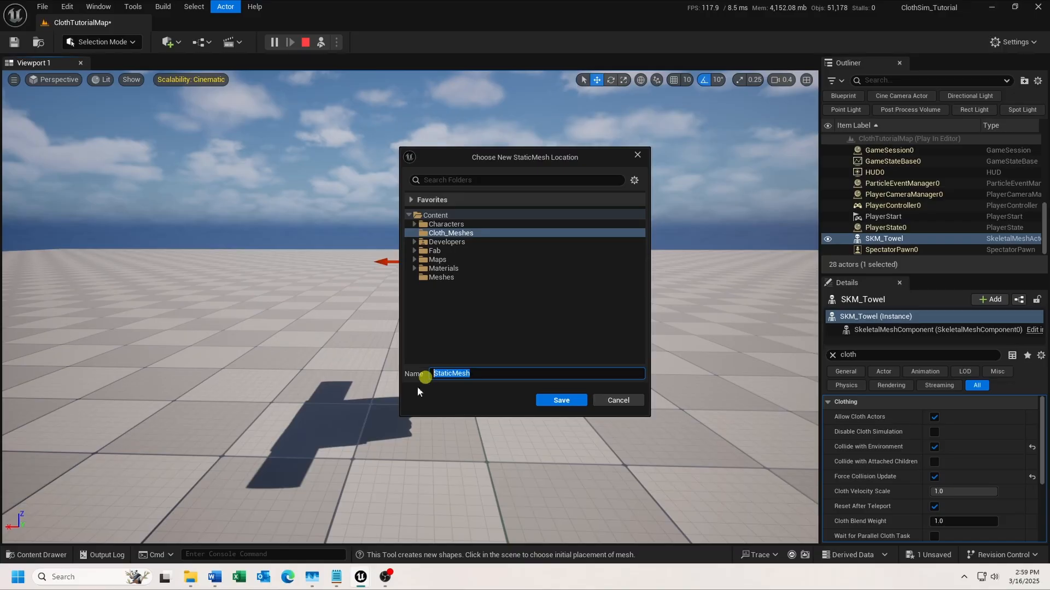
pyautogui.write('SM_TowelSim')
pyautogui.click(561, 400)
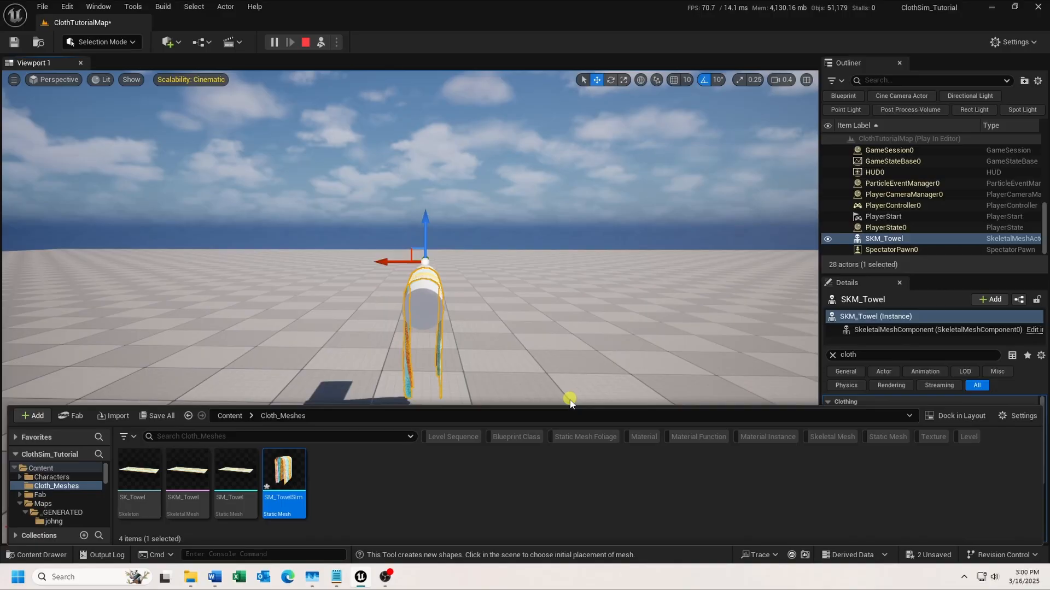
# - Stop the simulation and place the SM_TowelSim static mesh in the level to one side of the cylinder
pyautogui.click(304, 42)
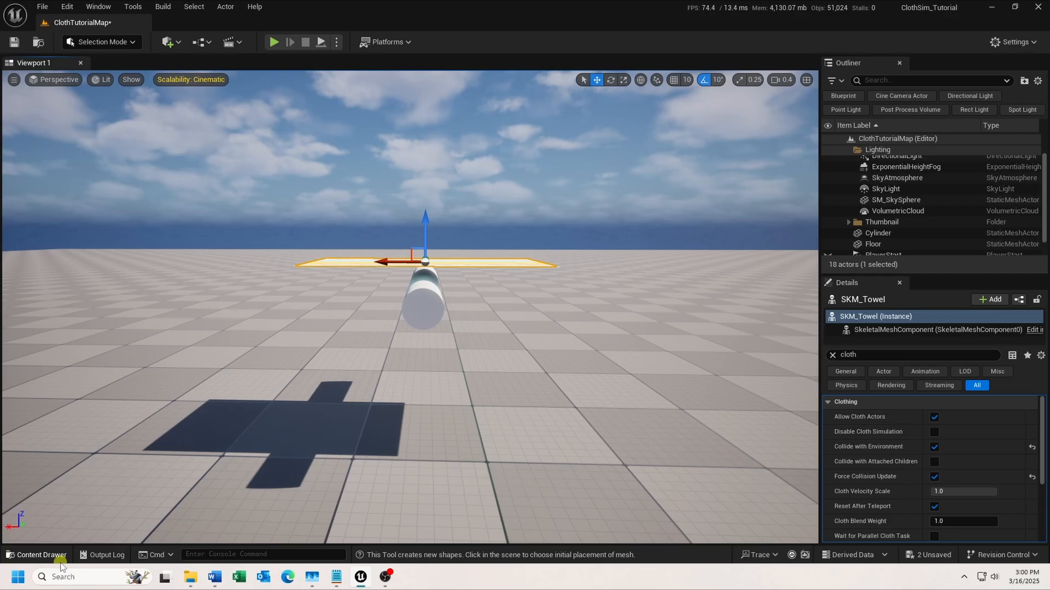
pyautogui.click(48, 555)
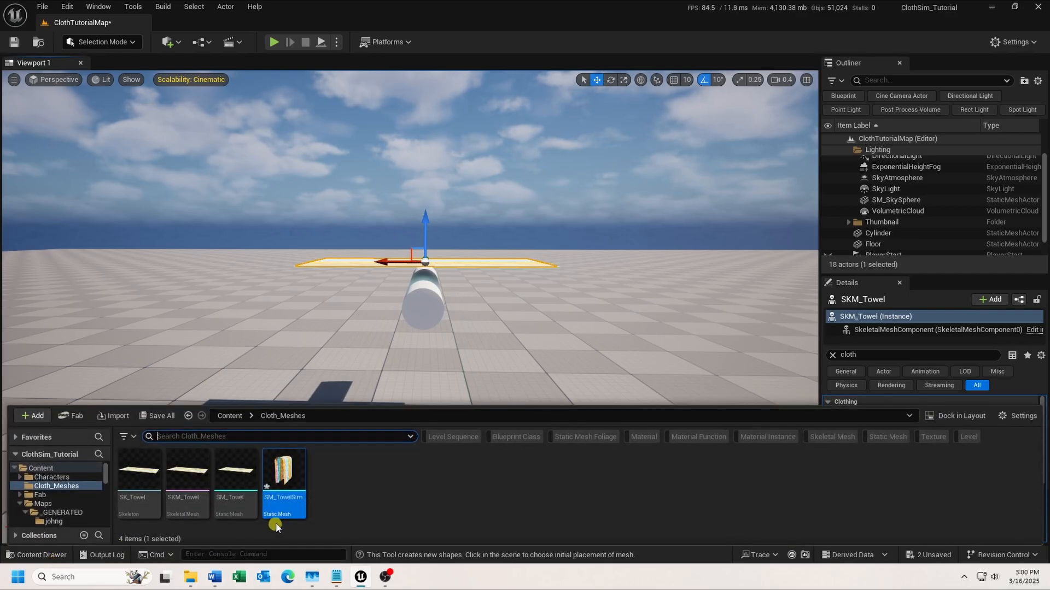
pyautogui.moveTo(279, 492); pyautogui.dragTo(625, 419)
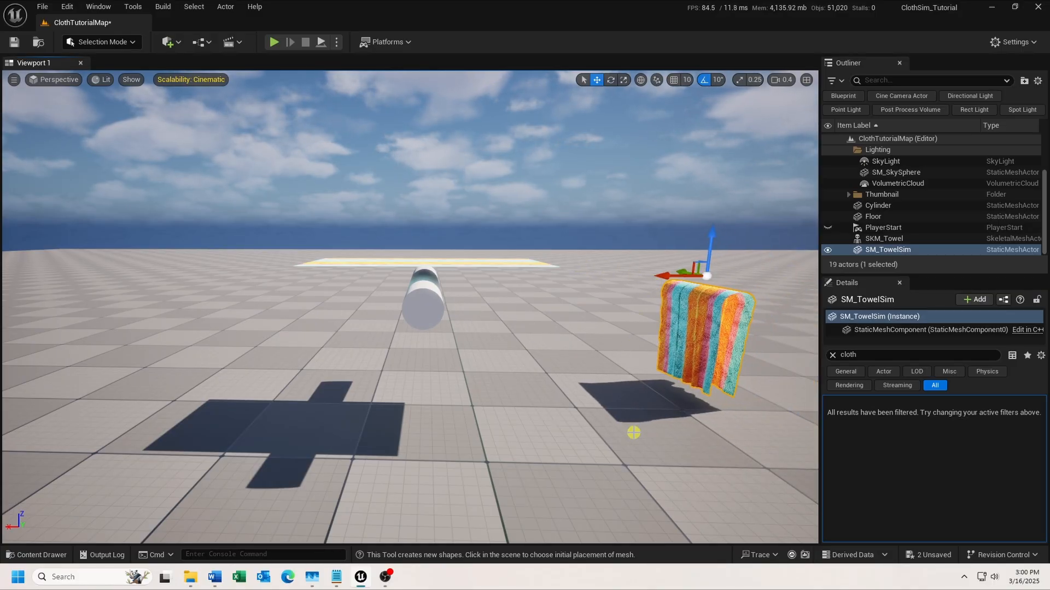
# - Set the pivot of SM_TowelSim to its center with Edit Pivot in Modeling Mode, and return to Selection Mode
pyautogui.click(132, 44)
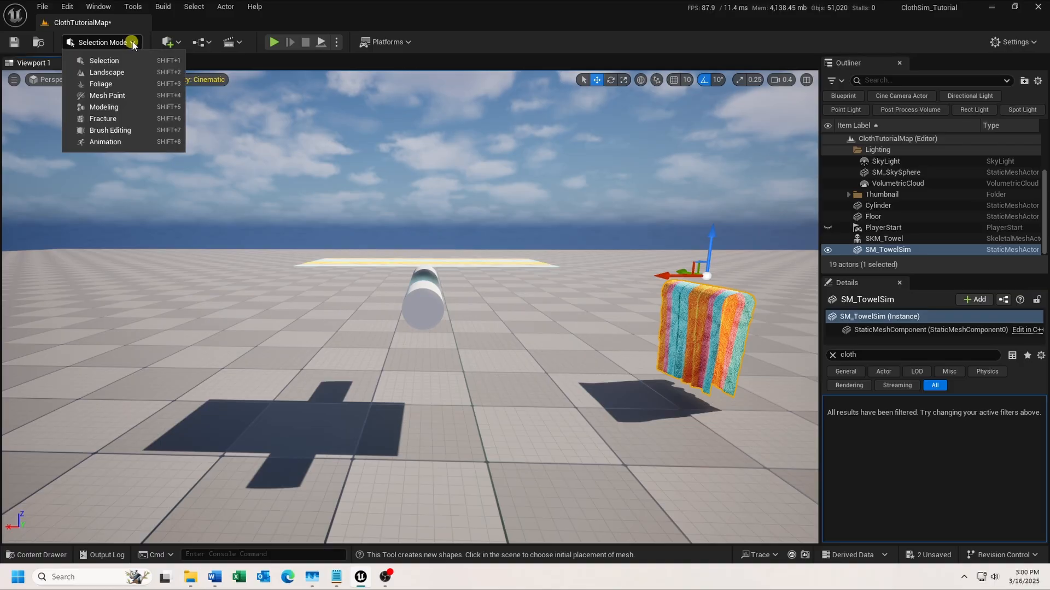
pyautogui.click(106, 107)
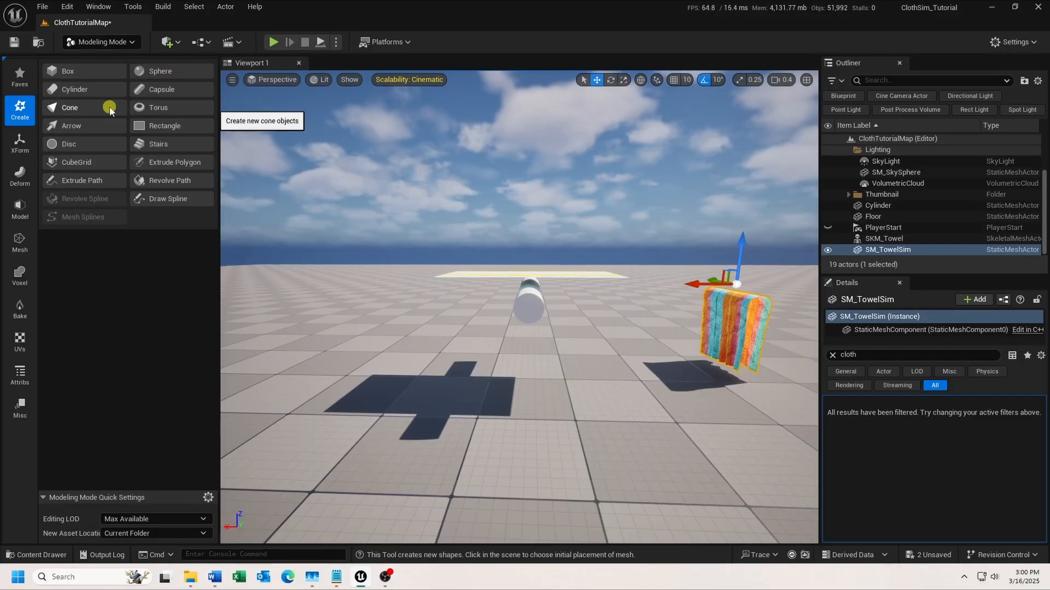
pyautogui.click(21, 144)
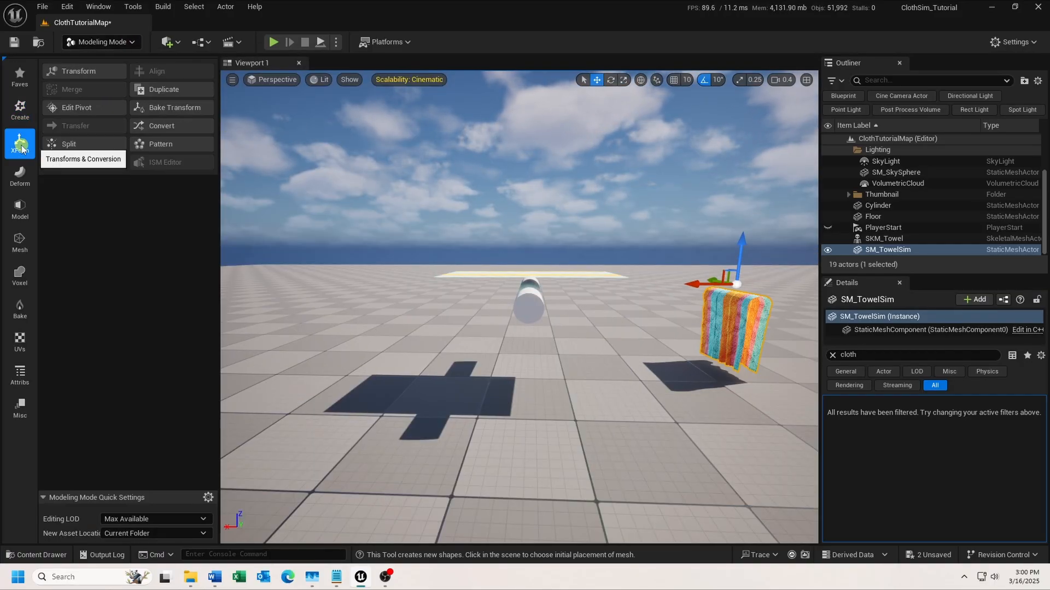
pyautogui.click(70, 105)
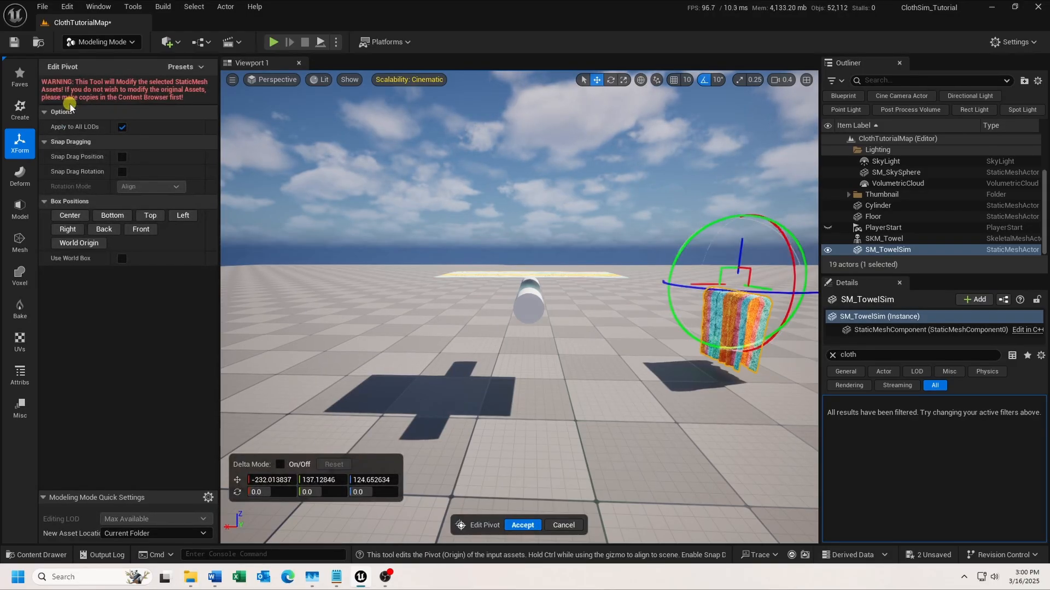
pyautogui.click(70, 216)
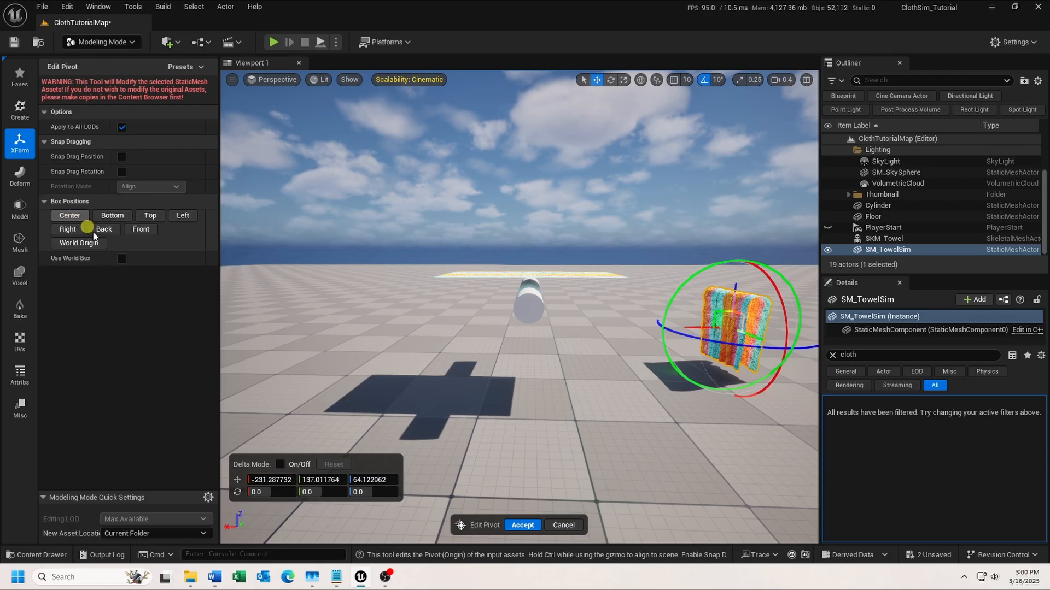
pyautogui.click(516, 526)
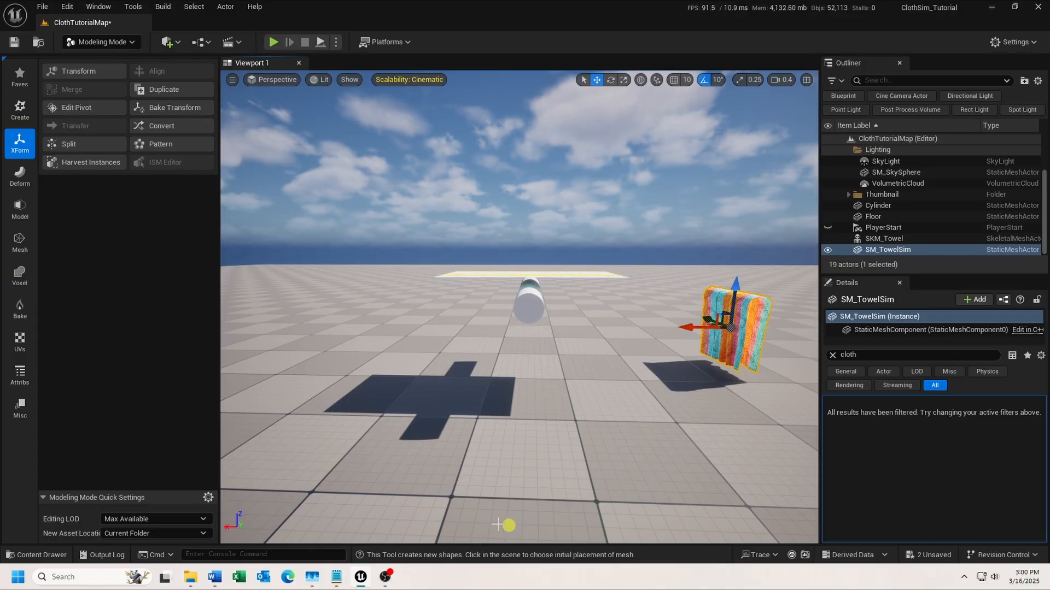
pyautogui.click(133, 42)
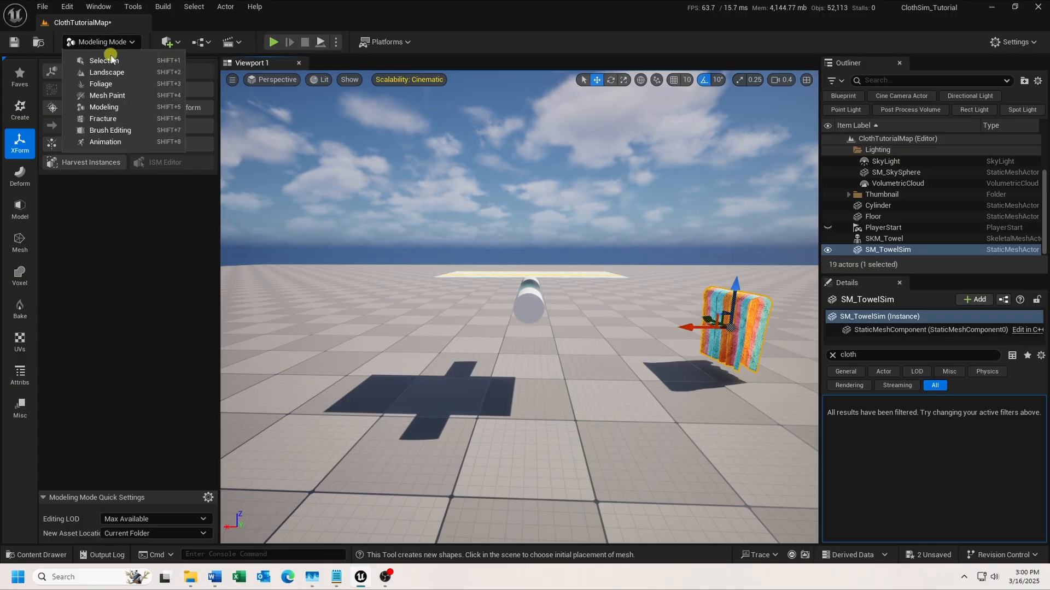
pyautogui.click(111, 59)
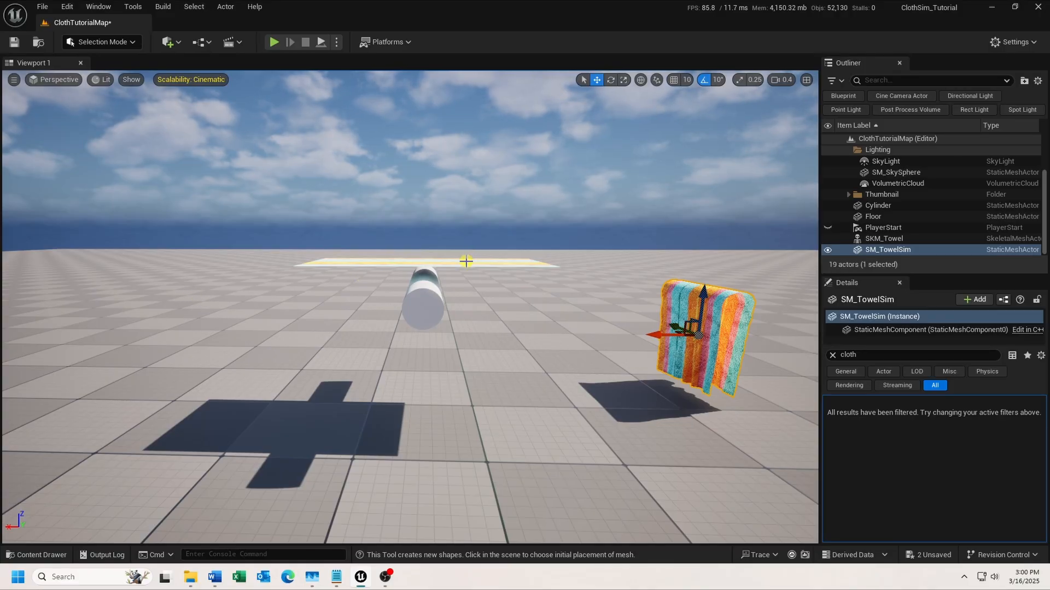
# - Open the SKM_Towel asset for editing and display the cloth configs of SKM_Towel_Clothing_0
pyautogui.click(466, 262)
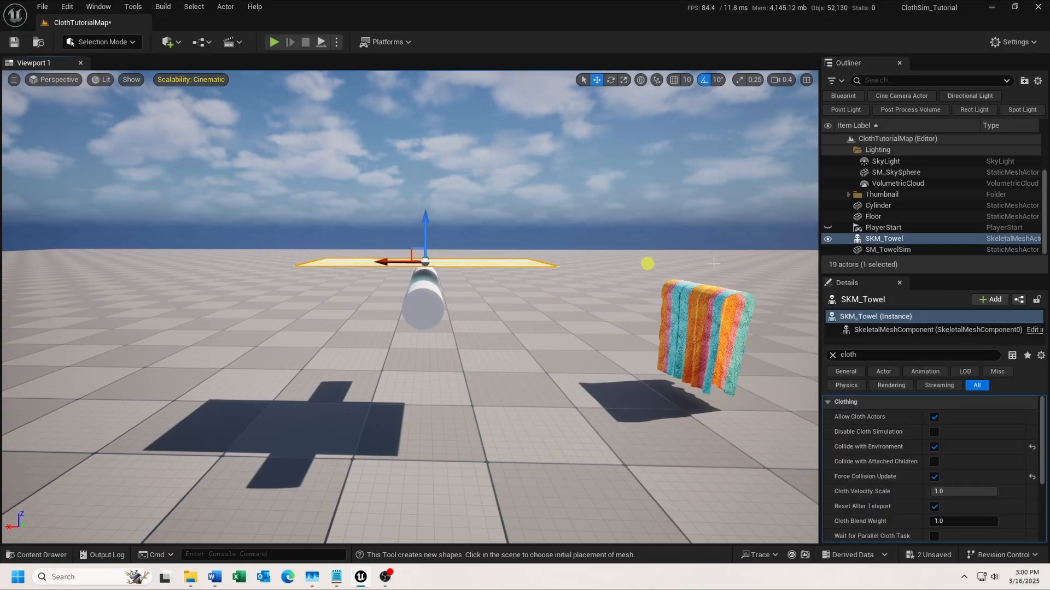
pyautogui.rightClick(899, 239)
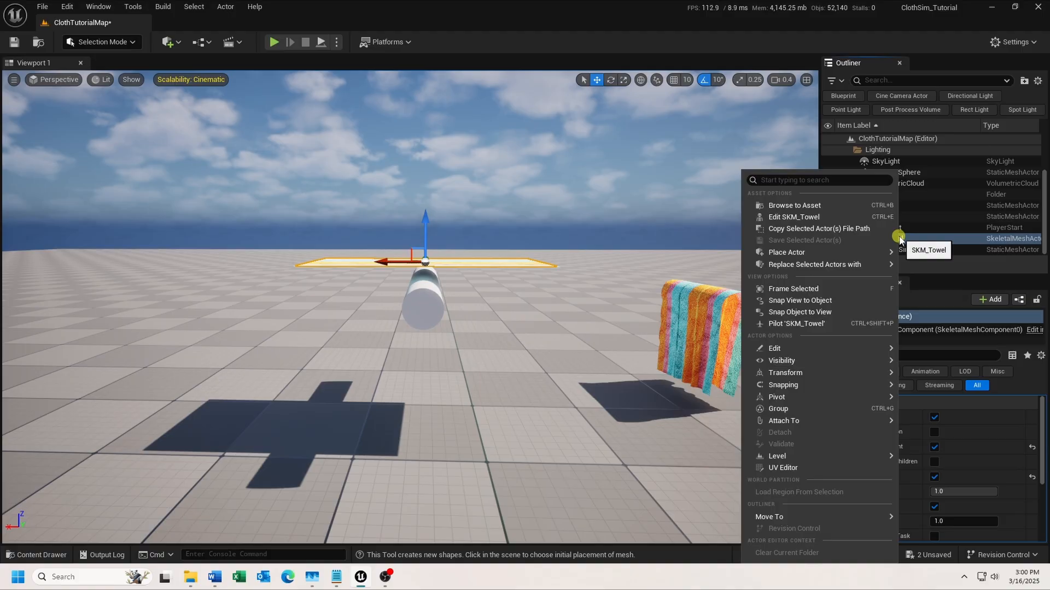
pyautogui.click(813, 219)
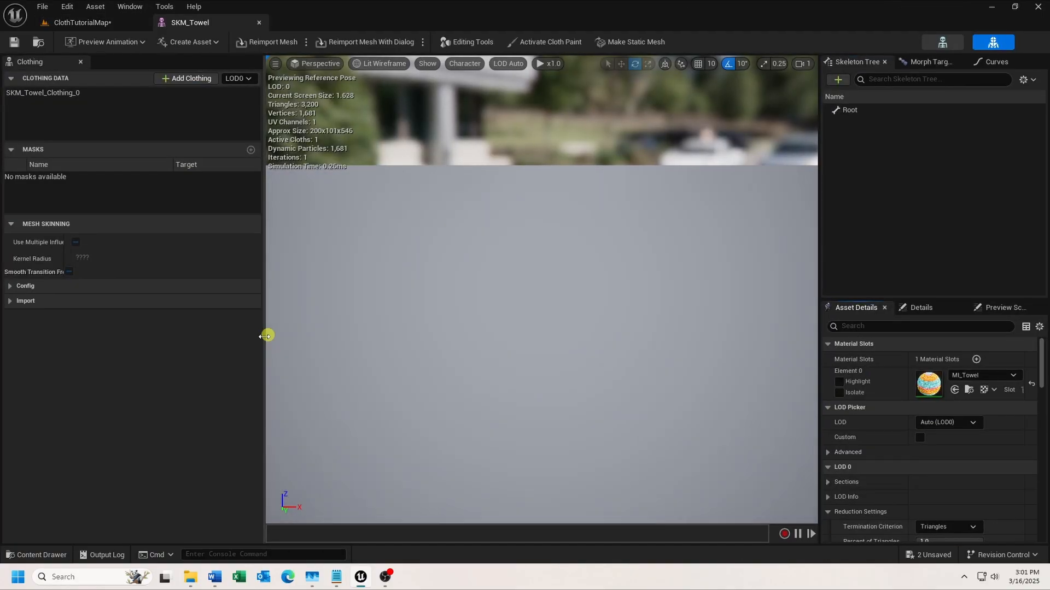
pyautogui.click(10, 285)
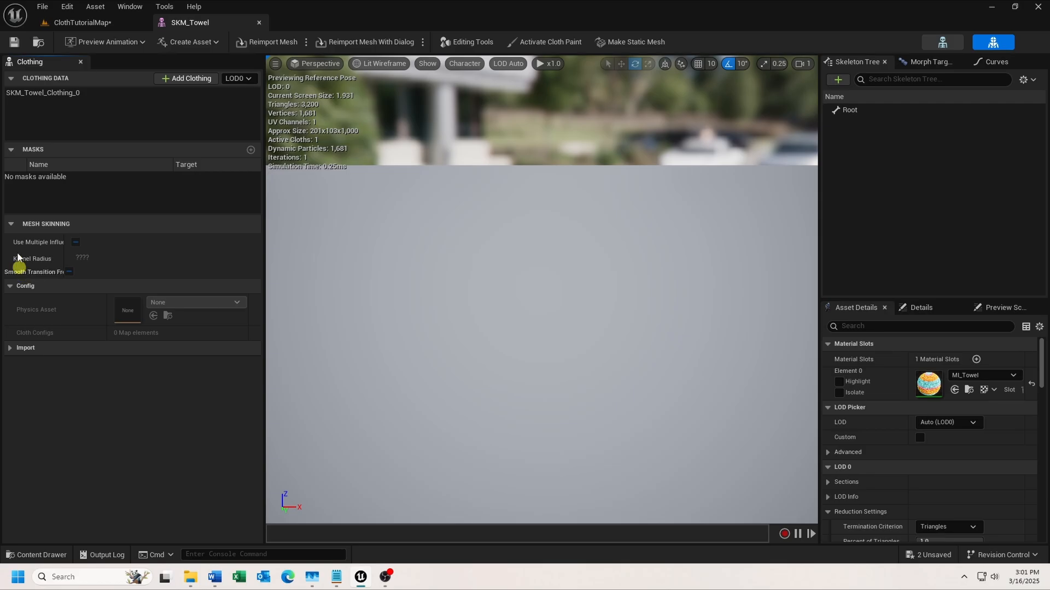
pyautogui.click(39, 94)
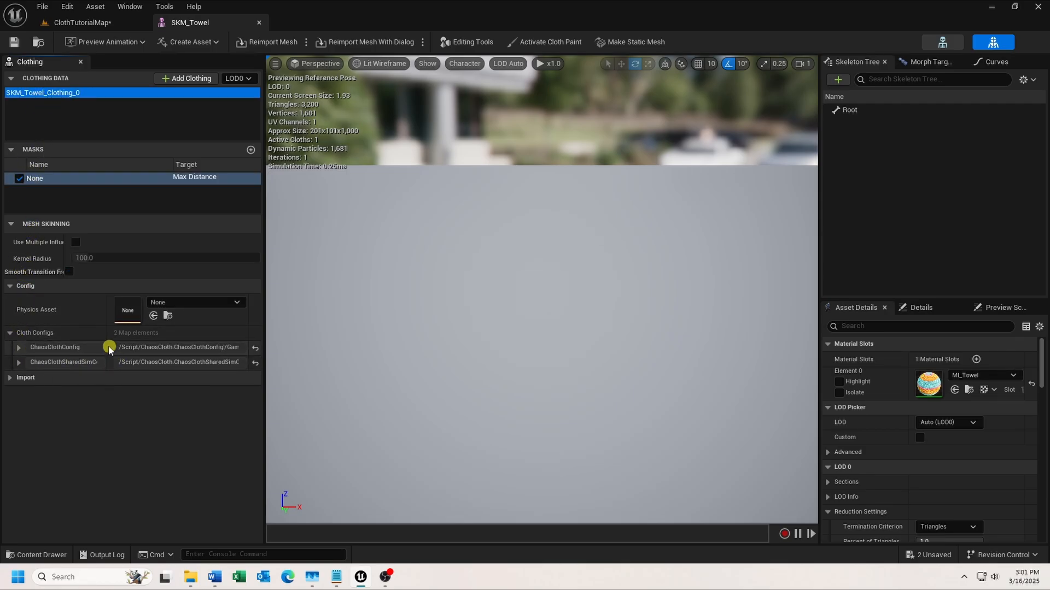
pyautogui.moveTo(107, 346); pyautogui.dragTo(128, 346)
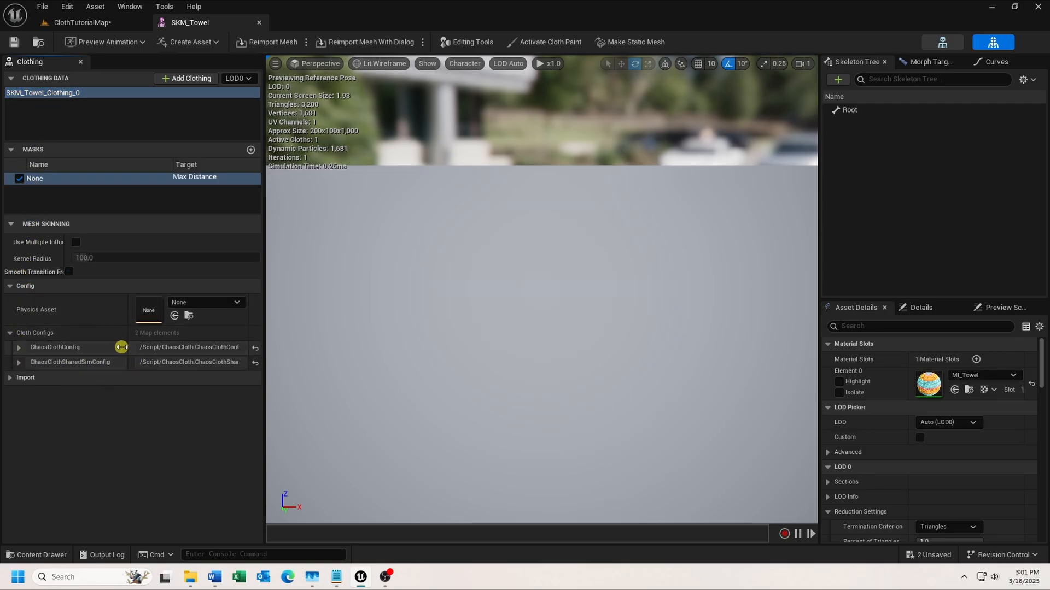
# - In ChaosClothSharedSimConfig, set Iteration Count to 6 and Subdivision Count to 2, and save the SKM_Towel asset
pyautogui.click(20, 363)
pyautogui.click(27, 377)
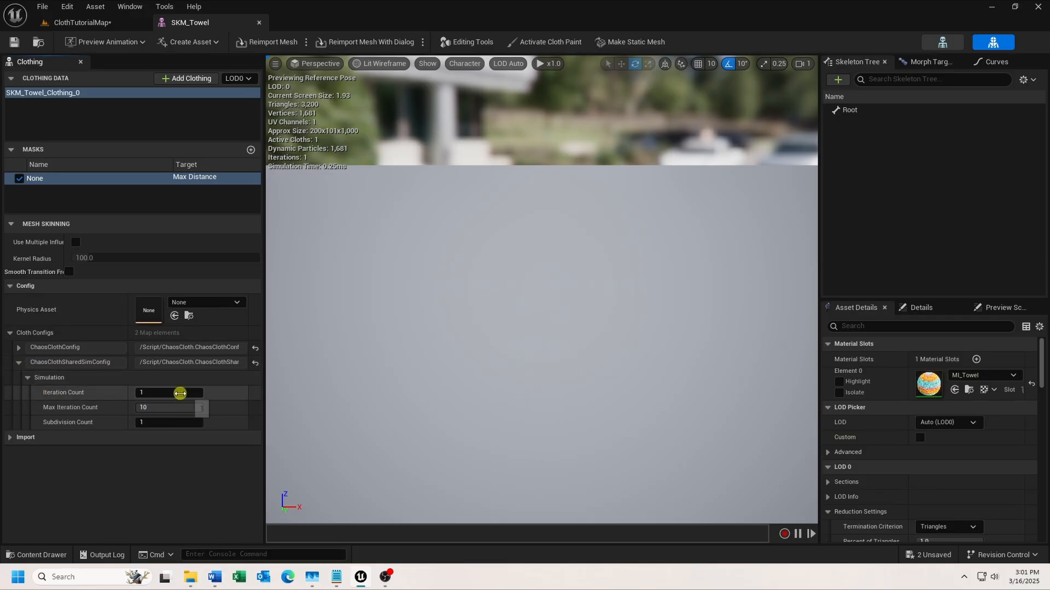
pyautogui.click(180, 393)
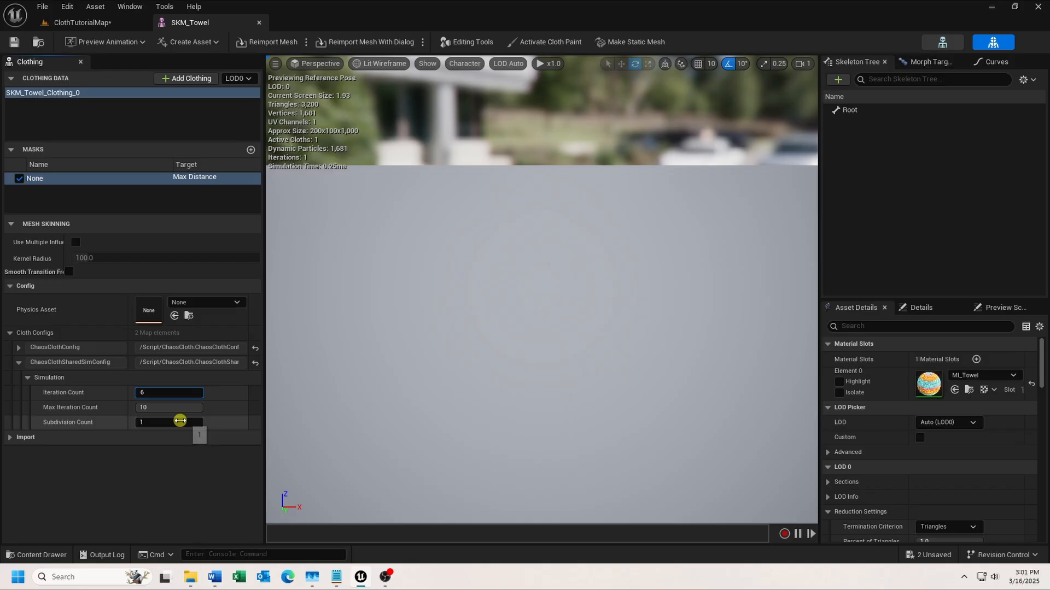
pyautogui.click(180, 422)
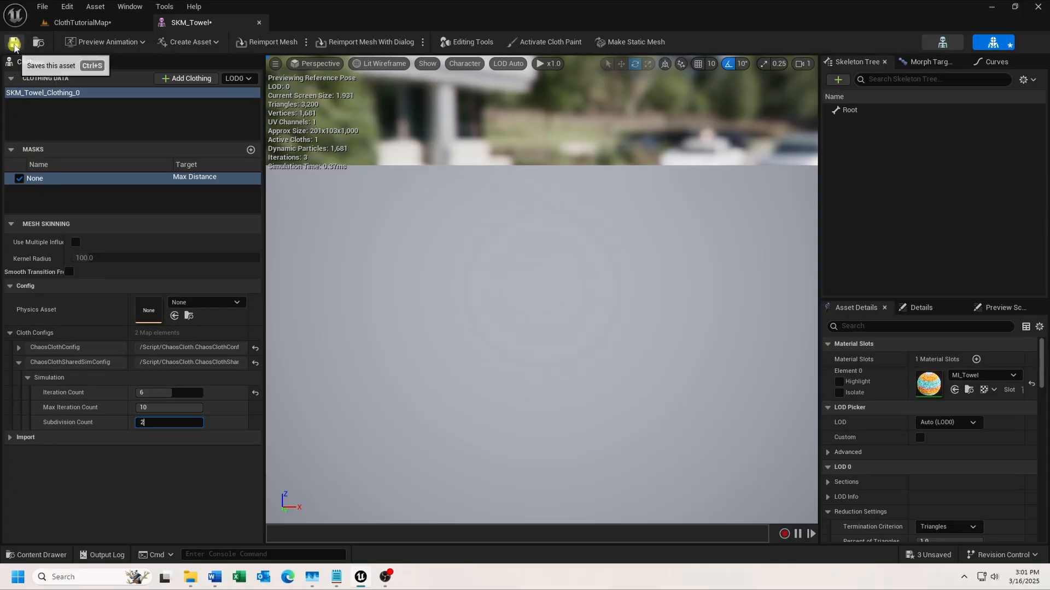
pyautogui.click(13, 44)
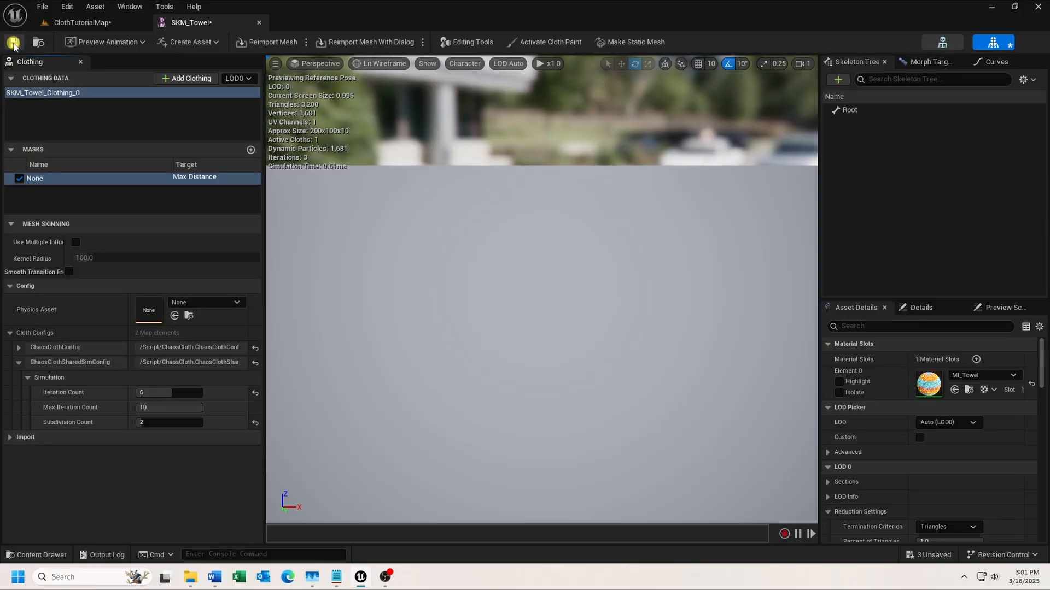
# - Return to the ClothTutorialMap level and simulate it to test the towel's cloth settings
pyautogui.click(79, 24)
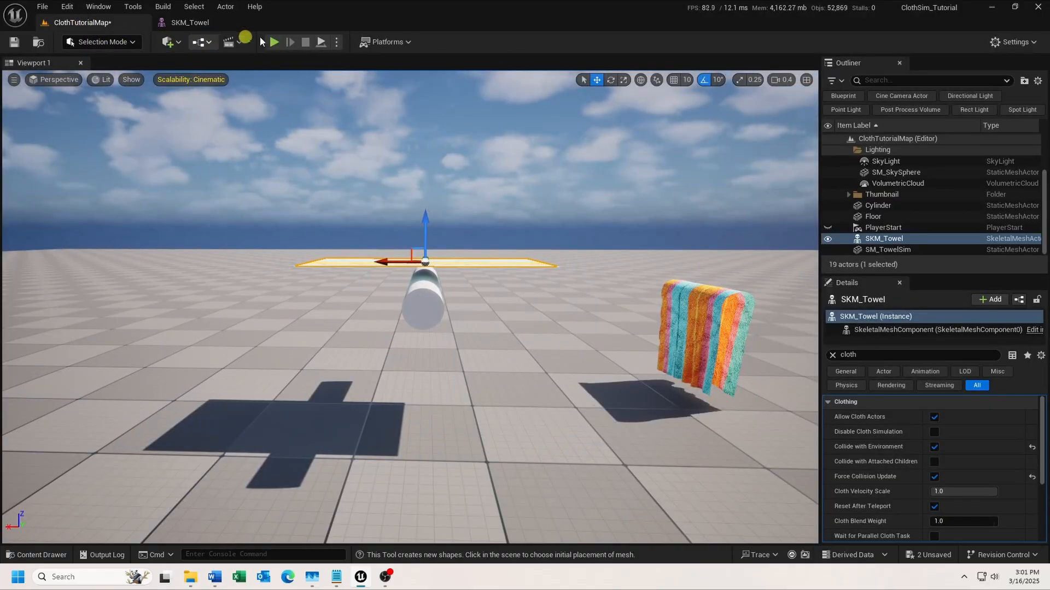
pyautogui.click(319, 44)
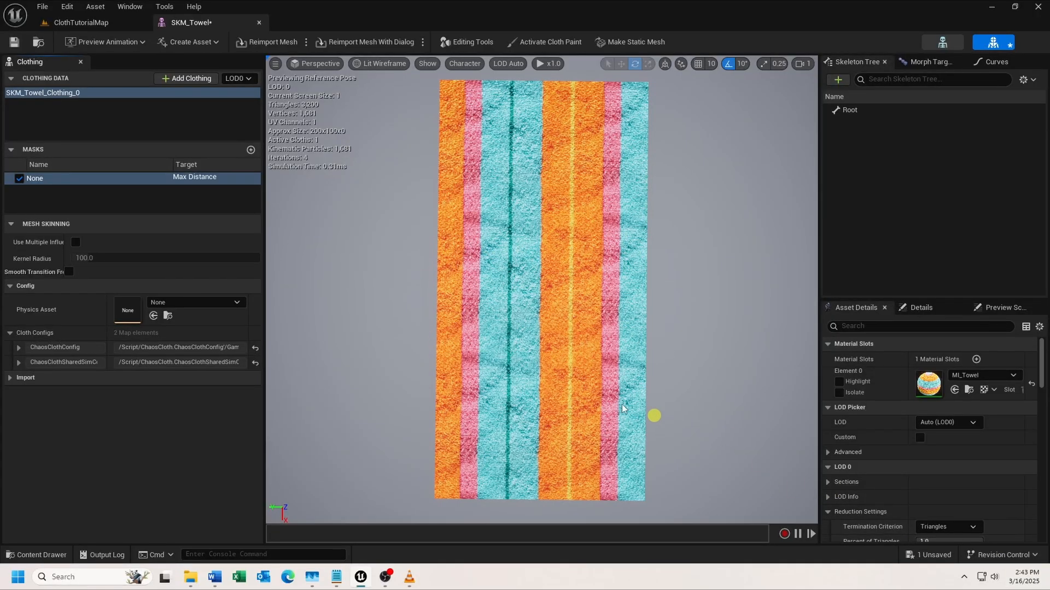
# - Expand ChaosClothConfig for SKM_Towel_Clothing_0 and look through its cloth properties
pyautogui.click(19, 348)
pyautogui.scroll(-5, 19, 350)
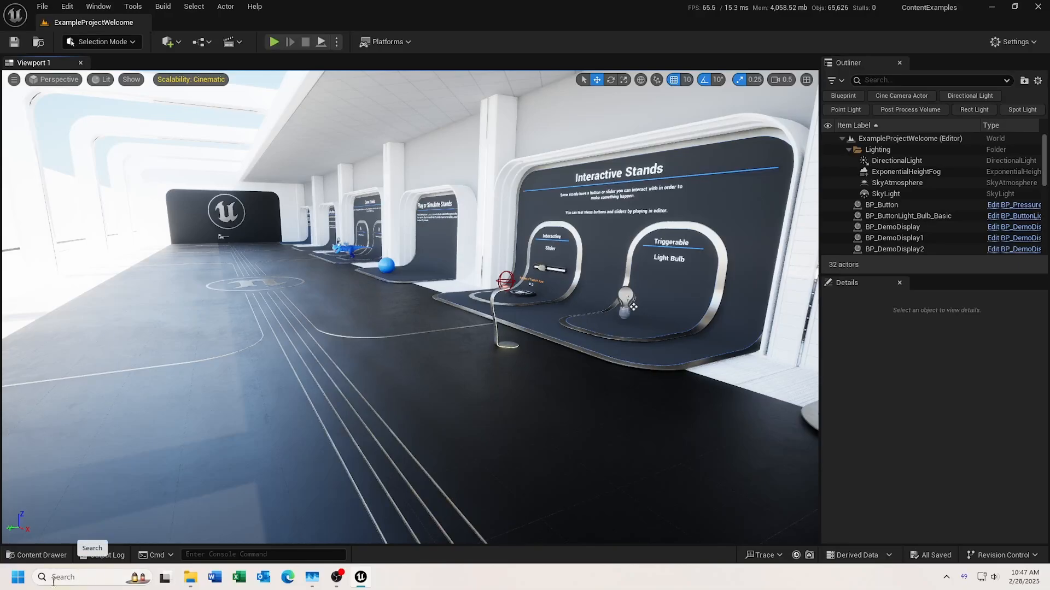
# - In the ContentExamples project, open the Physics_Cloth level from the Maps/Physics folder
pyautogui.click(55, 555)
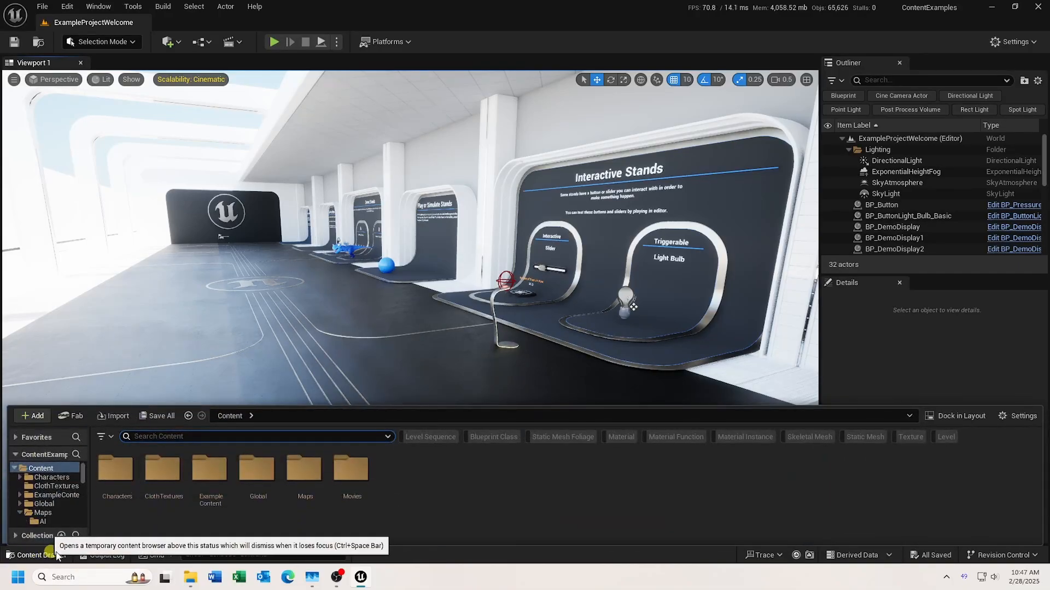
pyautogui.click(303, 471)
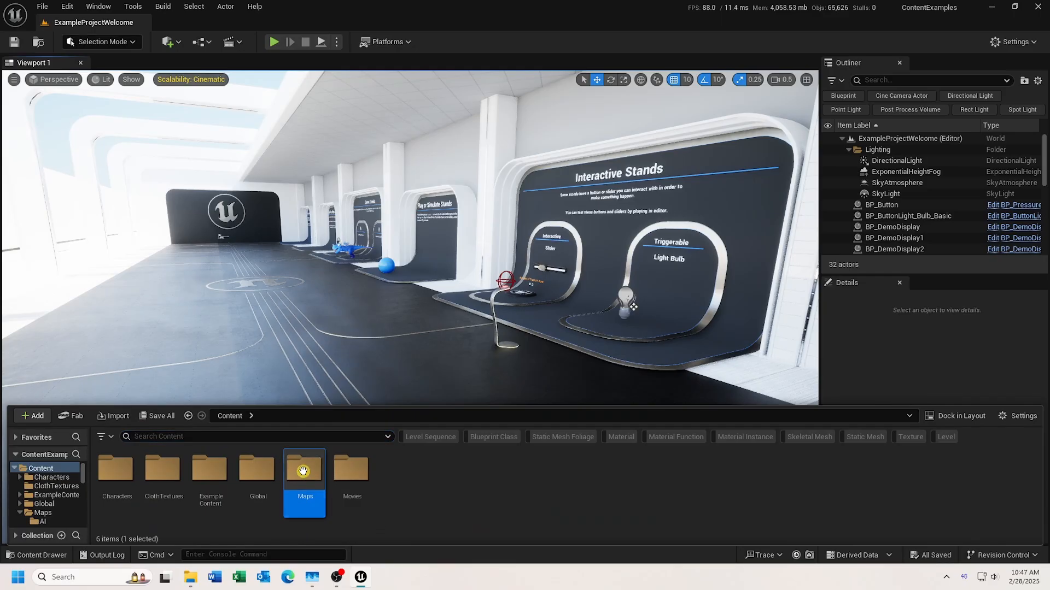
pyautogui.doubleClick(303, 471)
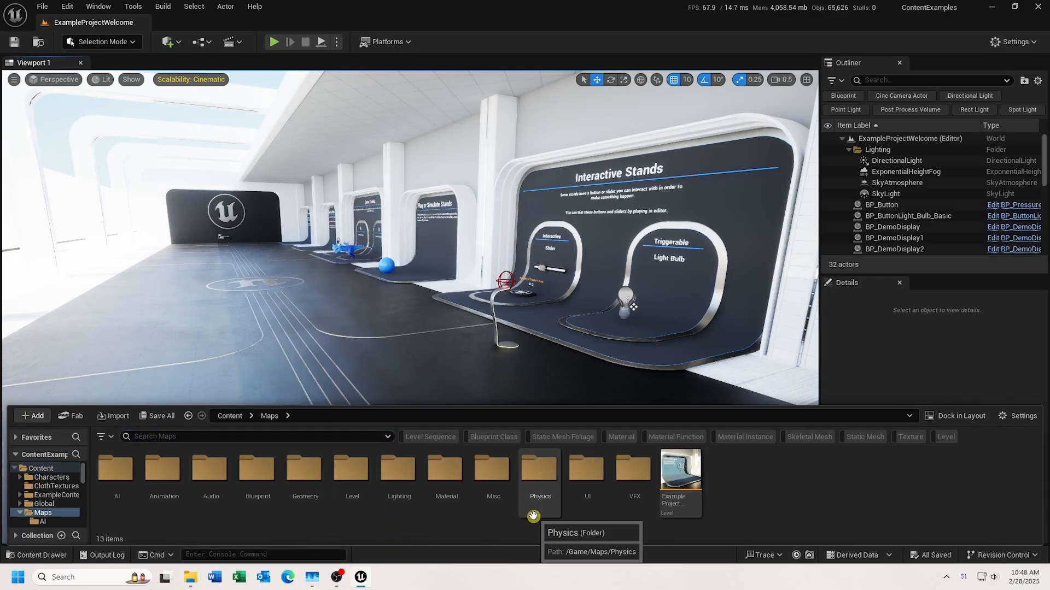
pyautogui.doubleClick(538, 496)
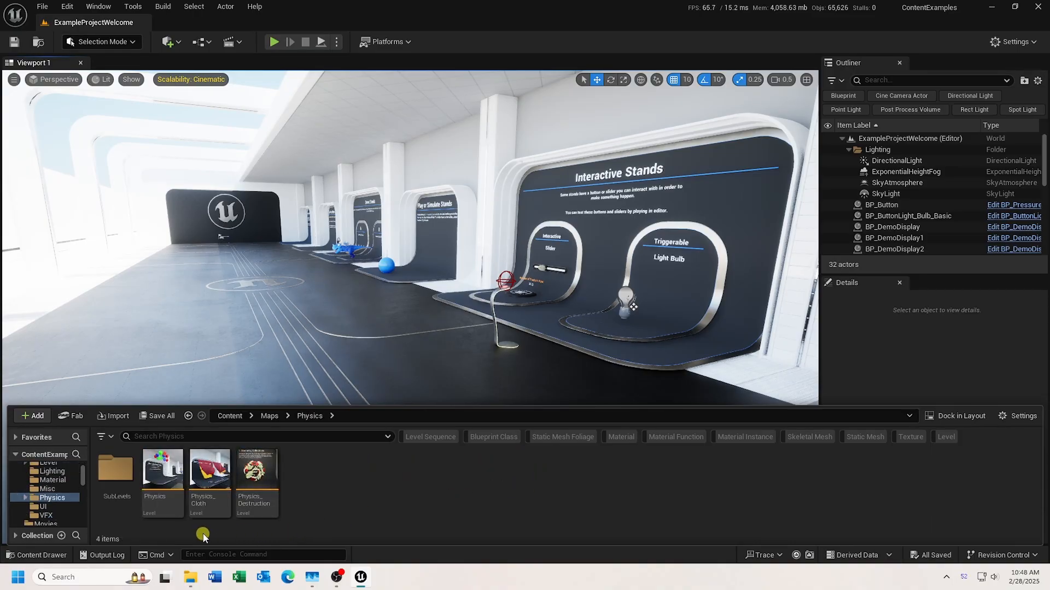
pyautogui.click(205, 474)
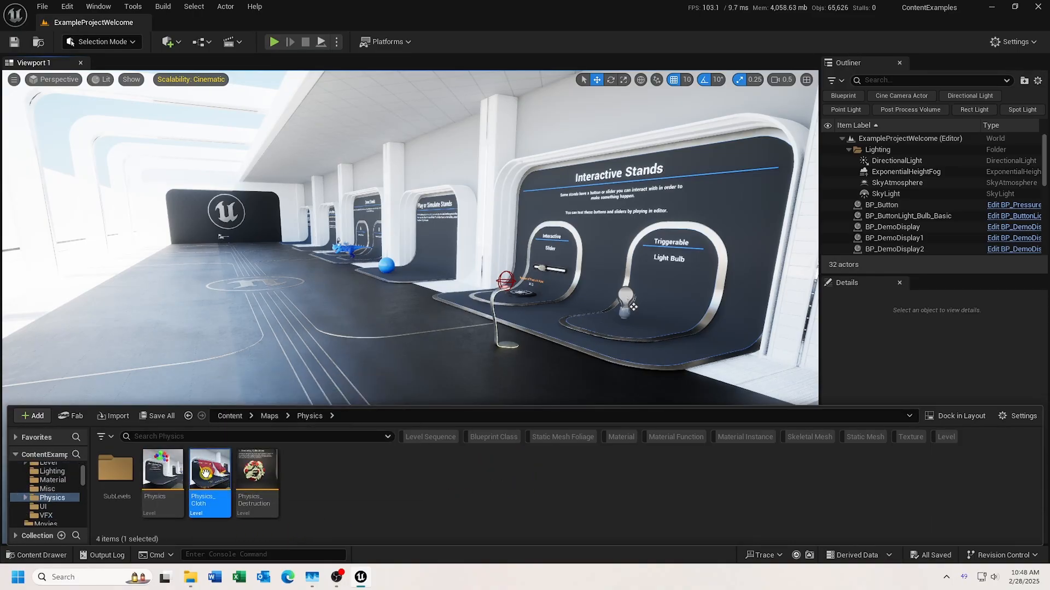
pyautogui.doubleClick(205, 474)
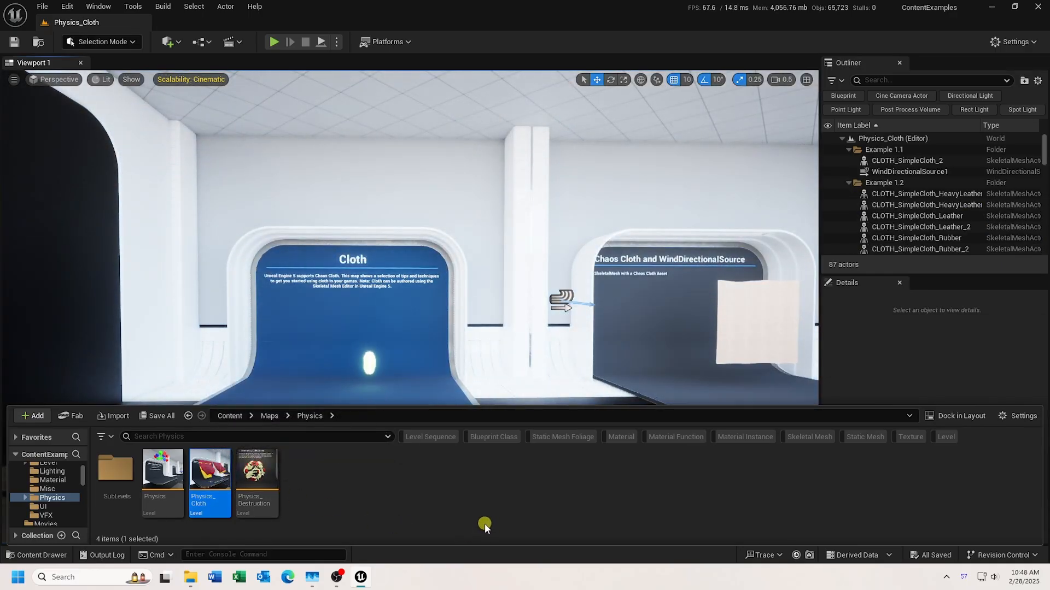
# - Examine the cloth property values displayed for Burlap, Silk, Rubber and Heavy Leather in the Physics_Cloth level
pyautogui.click(34, 555)
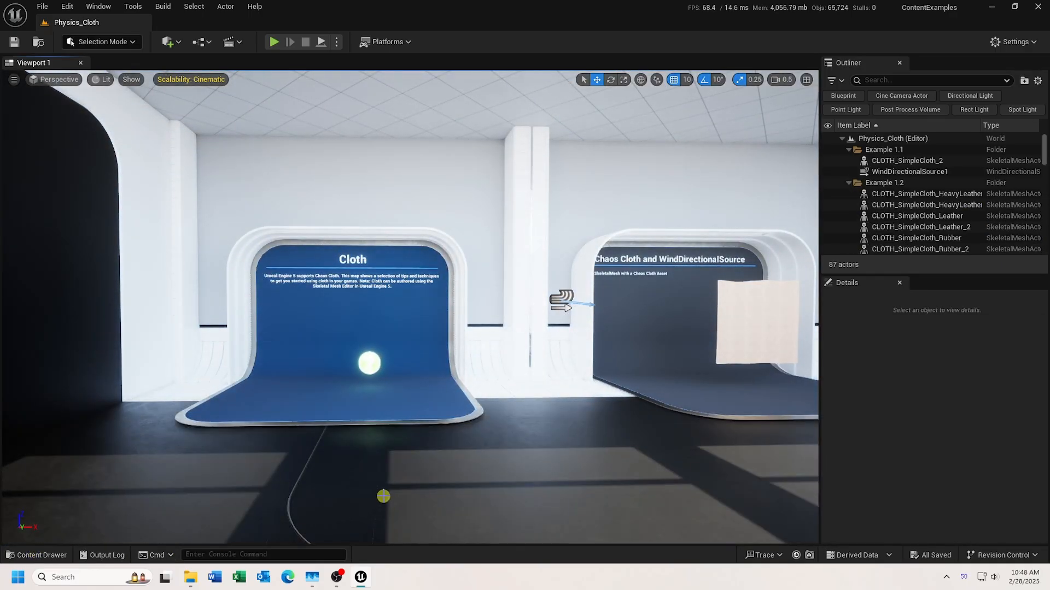
pyautogui.moveTo(368, 487)
pyautogui.mouseDown()
pyautogui.moveTo(379, 487)
pyautogui.moveTo(358, 491)
pyautogui.moveTo(372, 499)
pyautogui.moveTo(374, 544)
pyautogui.moveTo(369, 503)
pyautogui.mouseUp()
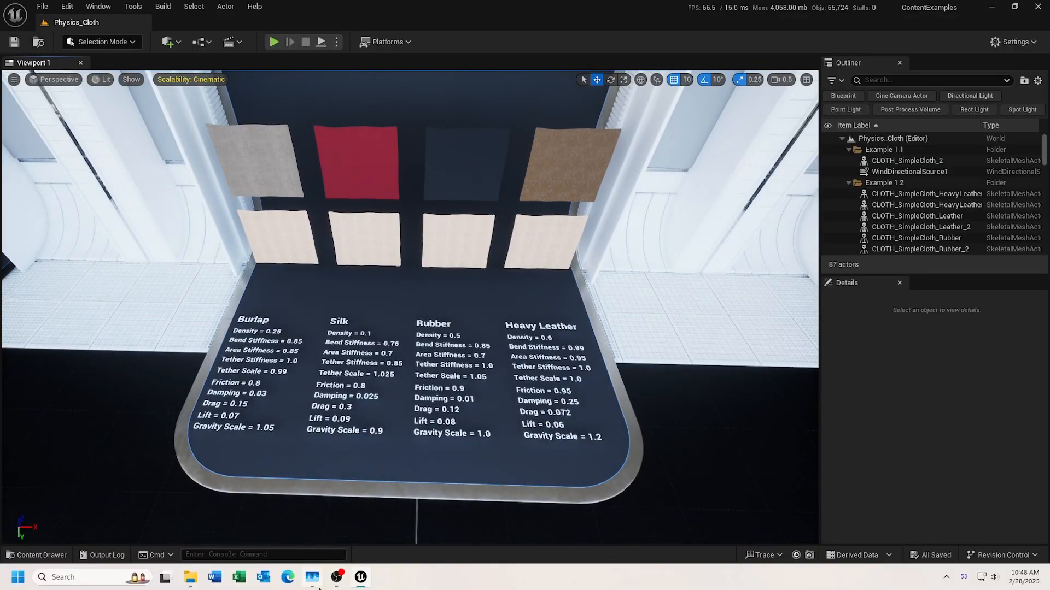
pyautogui.moveTo(309, 586)
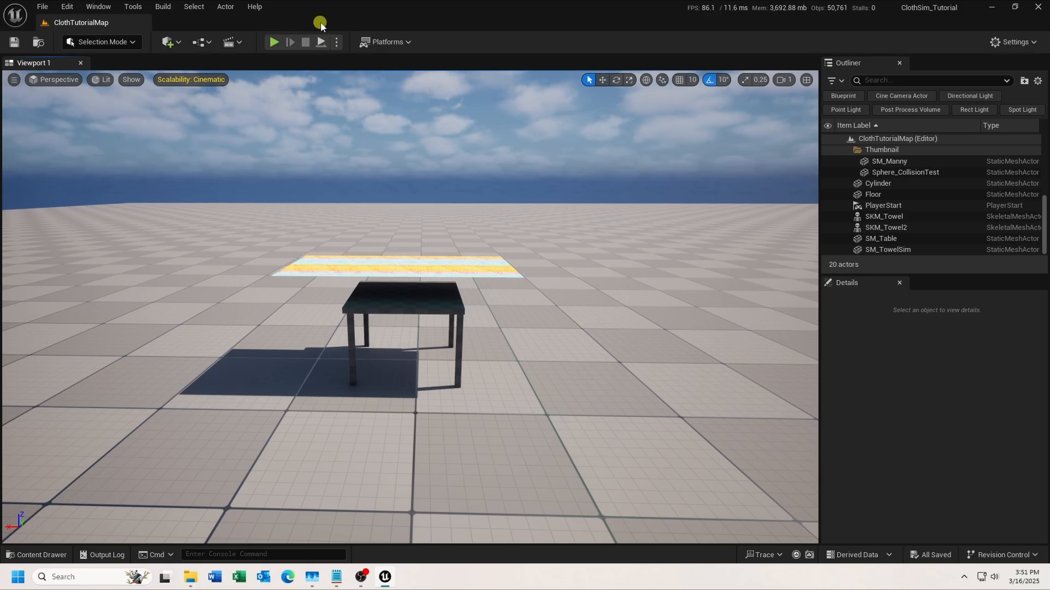
# - Simulate ClothTutorialMap to test the towel's collision with the table, and stop the simulation
pyautogui.click(321, 43)
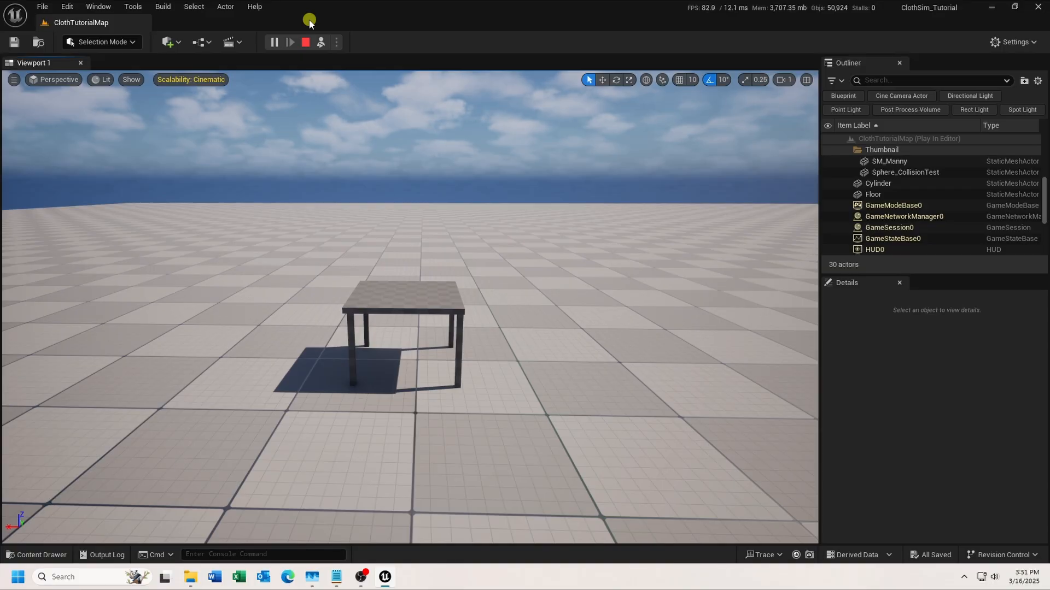
pyautogui.click(306, 42)
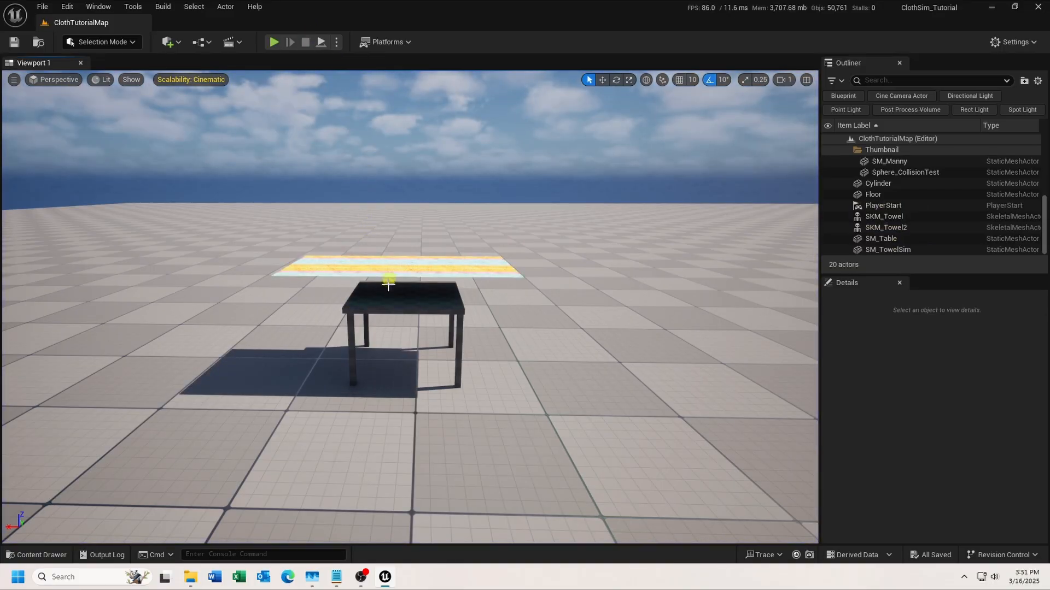
# - Open the SM_Table static mesh for editing and add a box simplified collision to it
pyautogui.click(398, 306)
pyautogui.rightClick(397, 306)
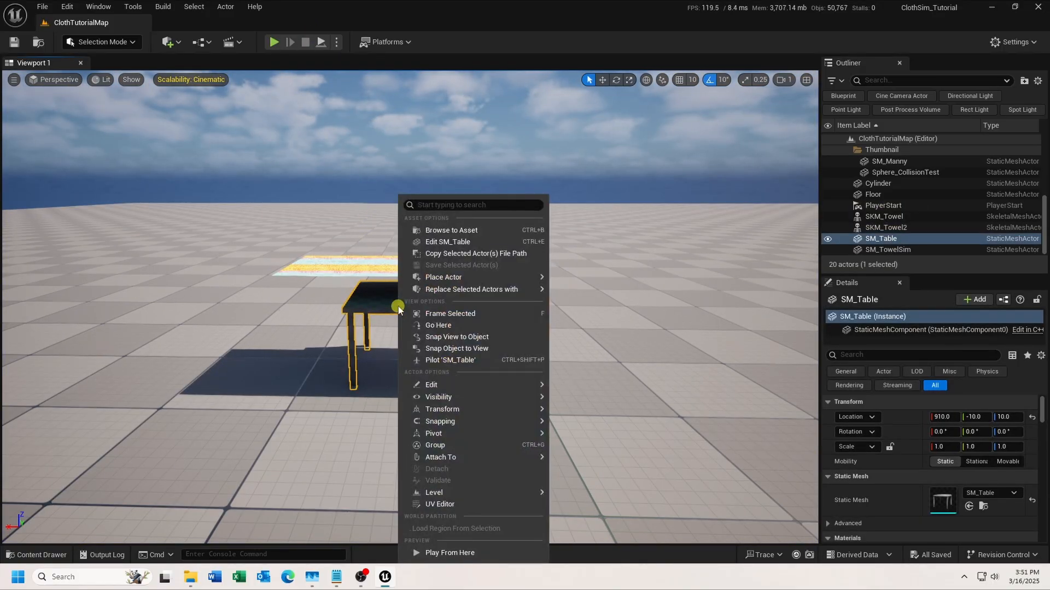
pyautogui.click(452, 245)
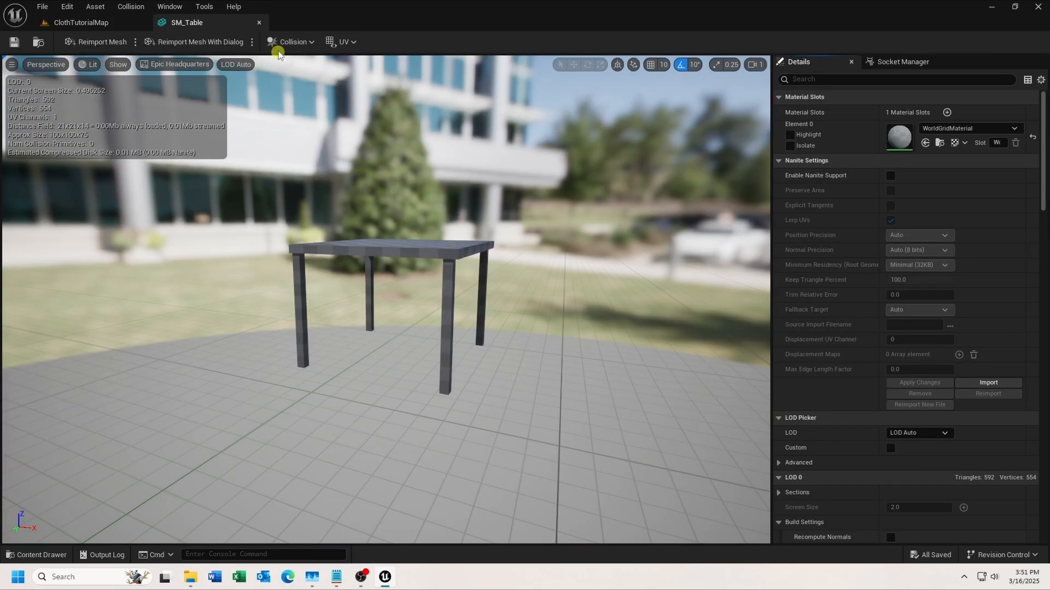
pyautogui.click(288, 42)
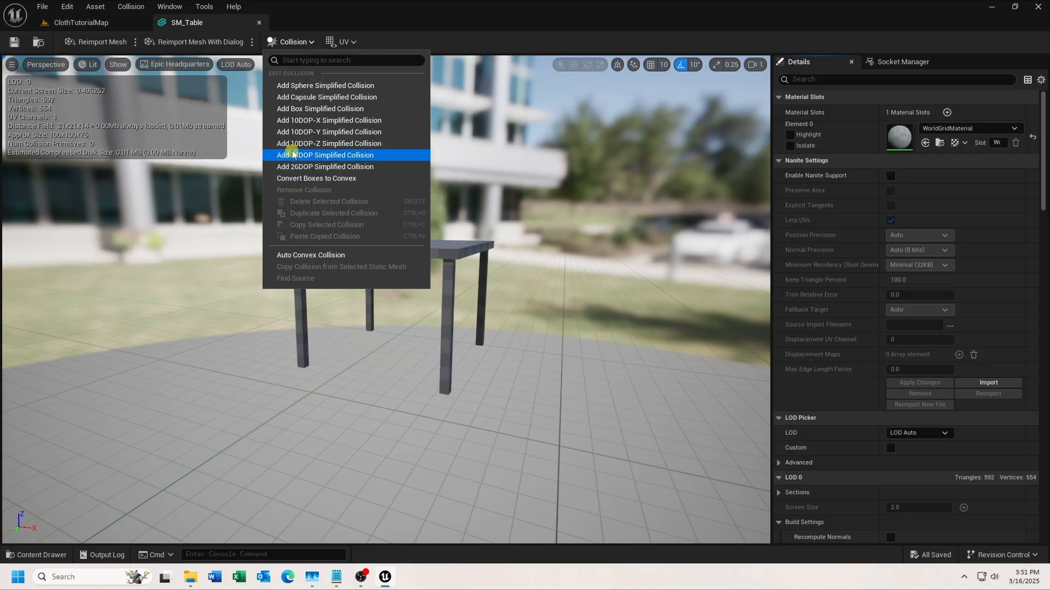
pyautogui.click(313, 112)
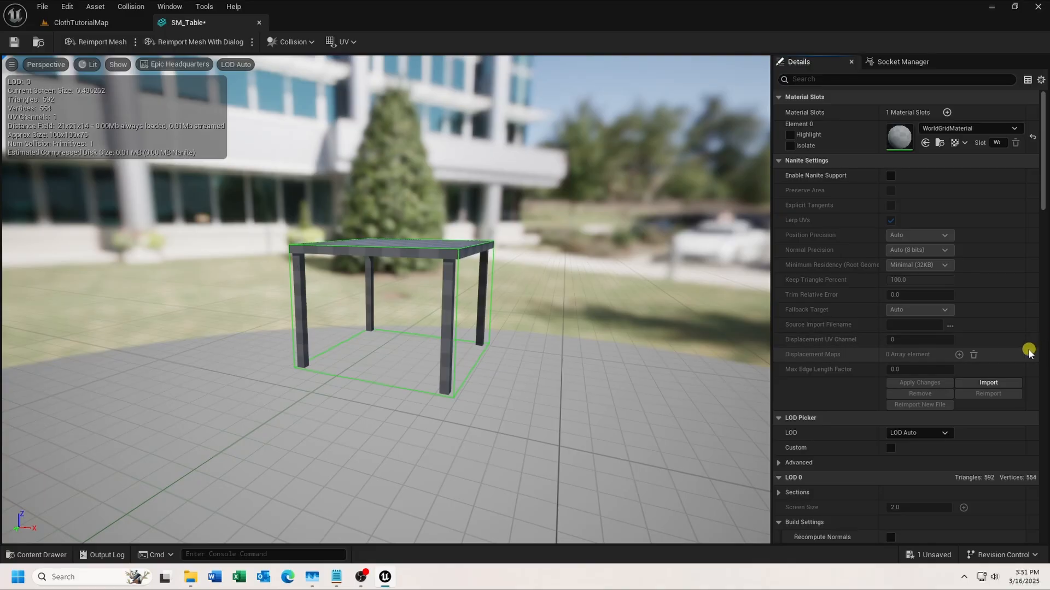
# - Set the Collision Presets of SM_Table to BlockAll
pyautogui.scroll(-5, 1024, 351)
pyautogui.scroll(-7, 1013, 359)
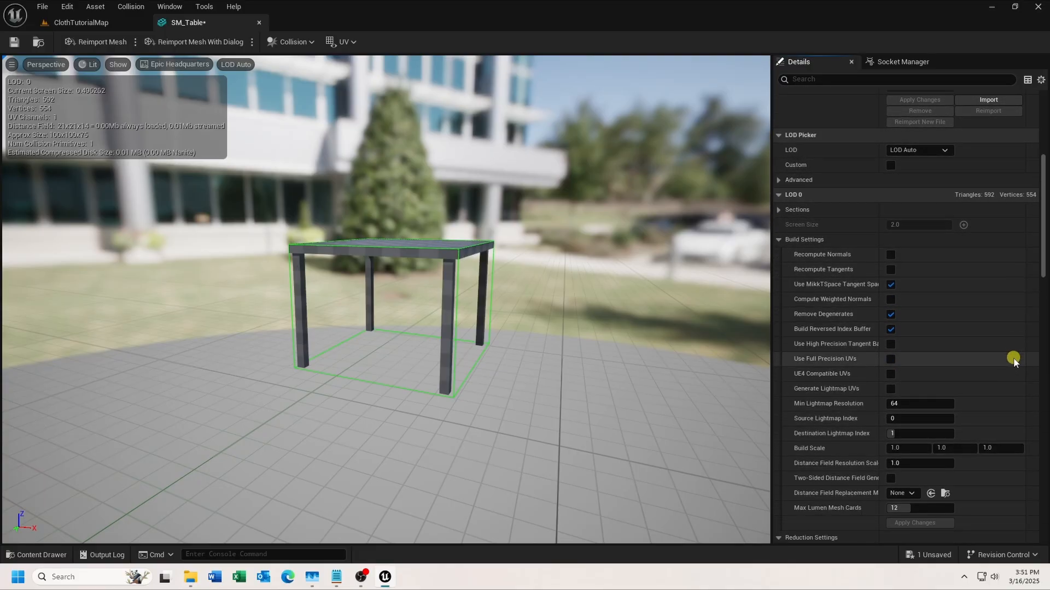
pyautogui.scroll(-7, 1012, 360)
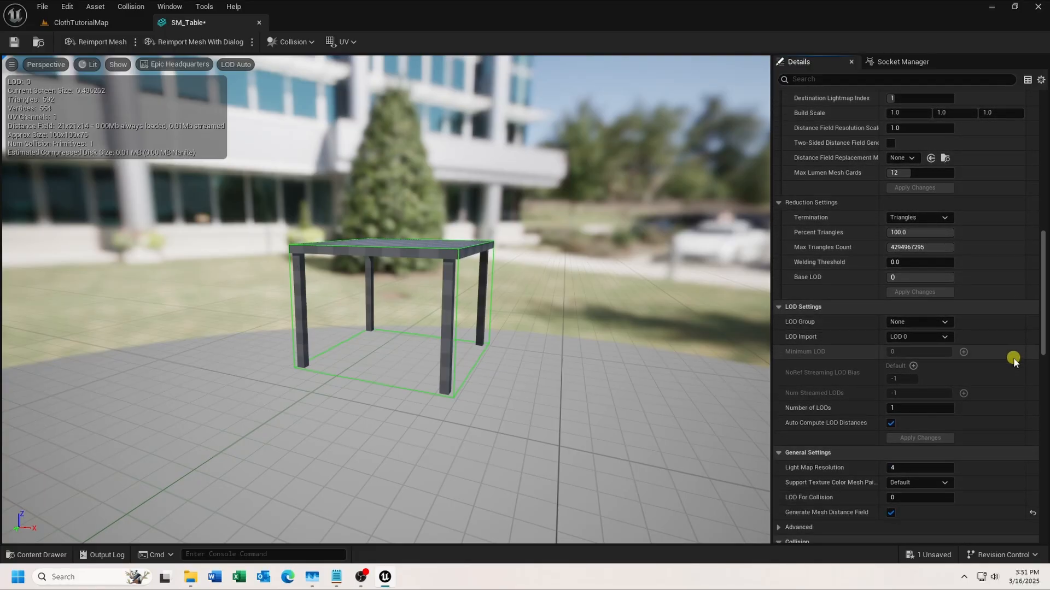
pyautogui.scroll(-2, 1013, 360)
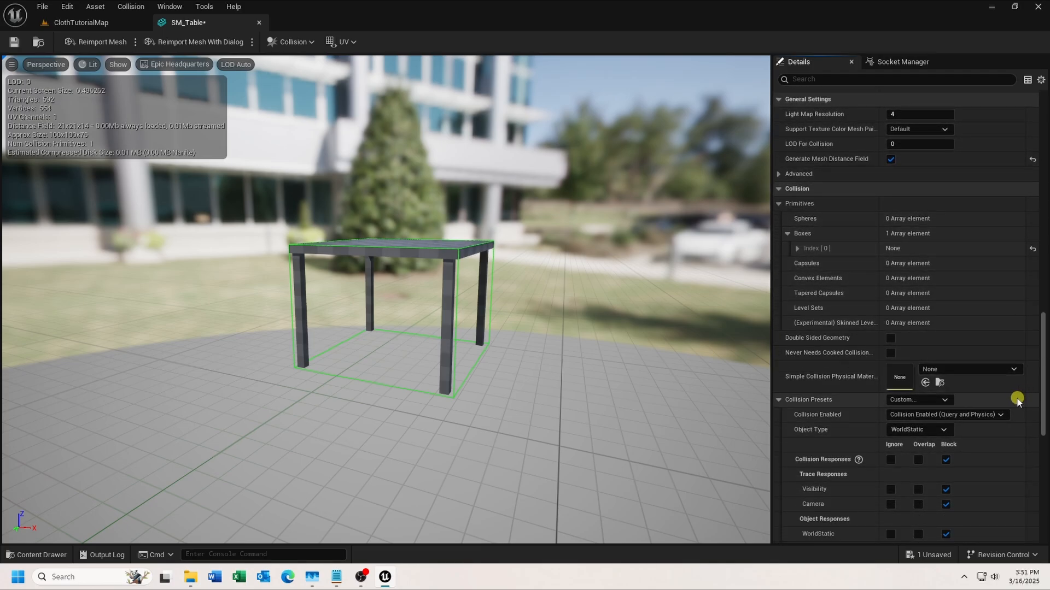
pyautogui.click(945, 401)
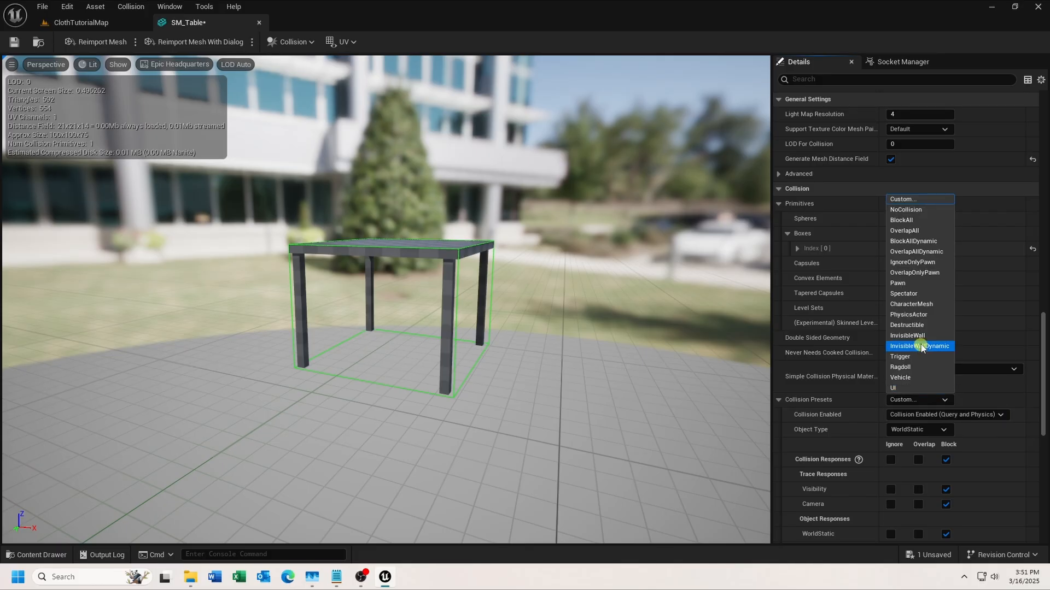
pyautogui.click(912, 220)
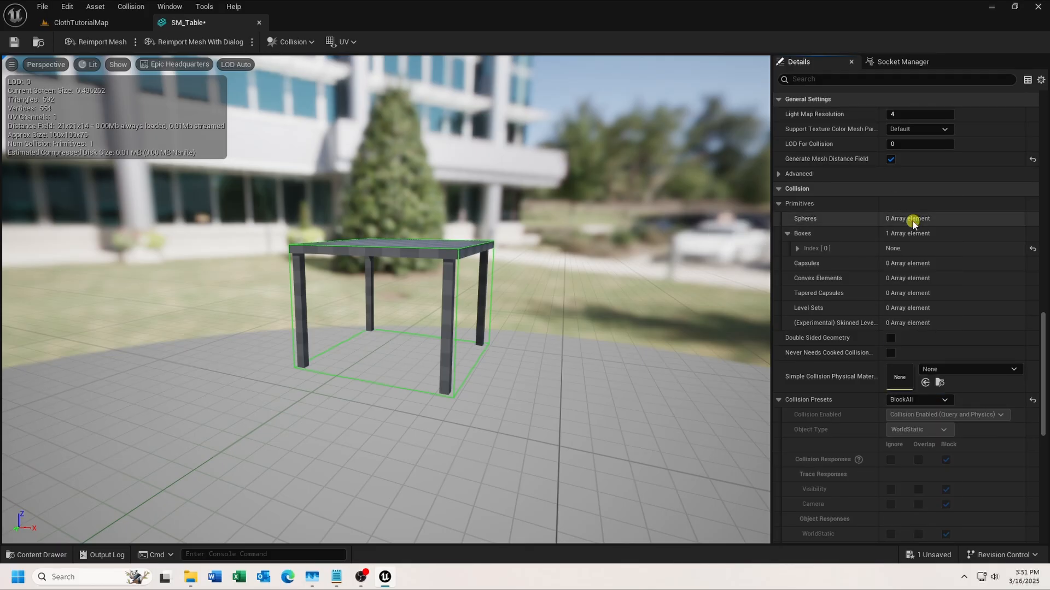
# - Set SM_Table's Collision Complexity to Use Simple Collision As Complex and save the mesh
pyautogui.scroll(-5, 1001, 405)
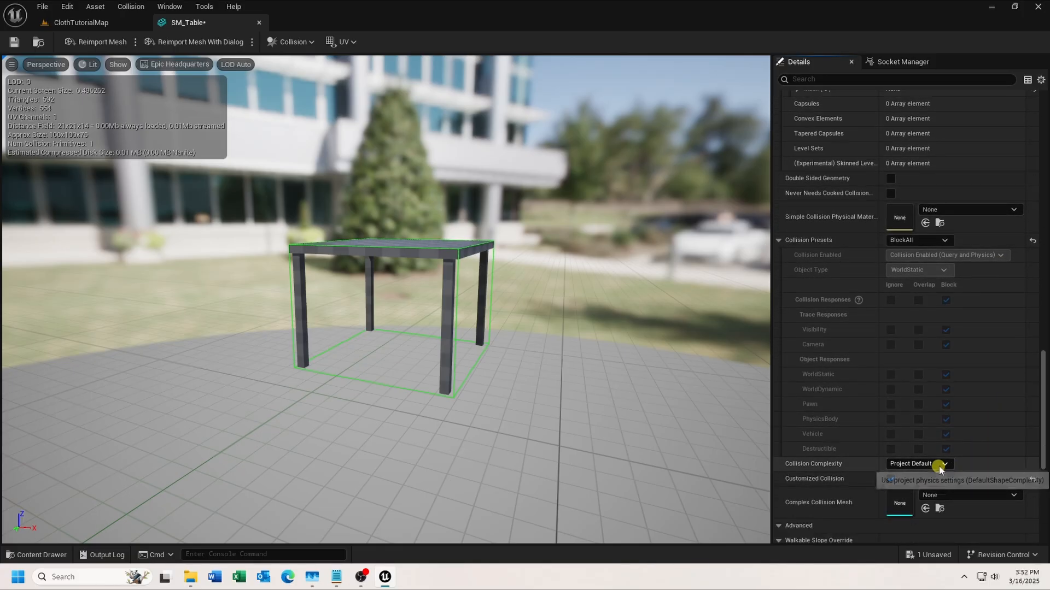
pyautogui.click(944, 464)
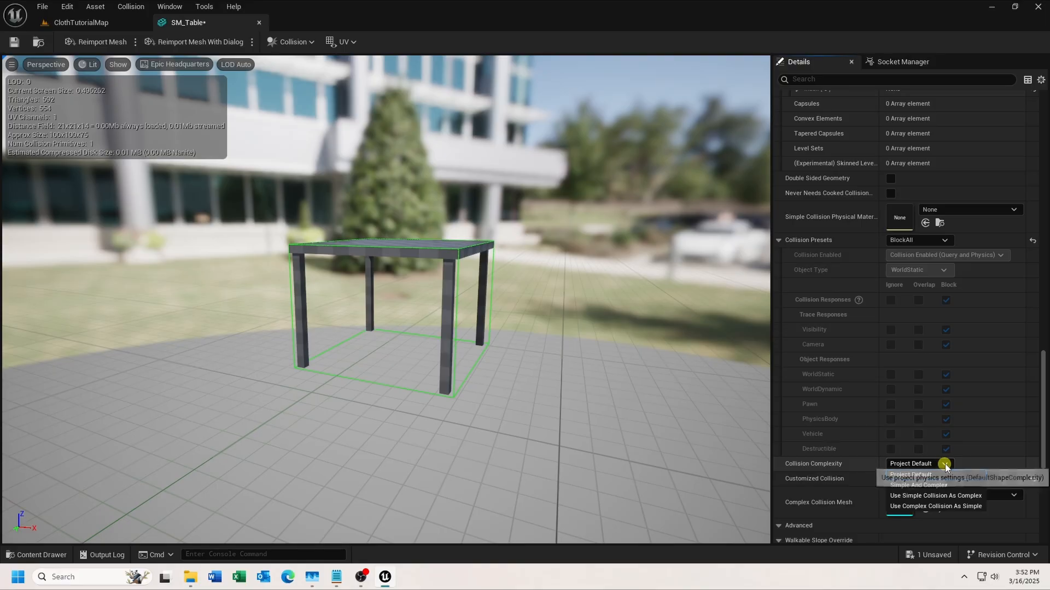
pyautogui.click(940, 496)
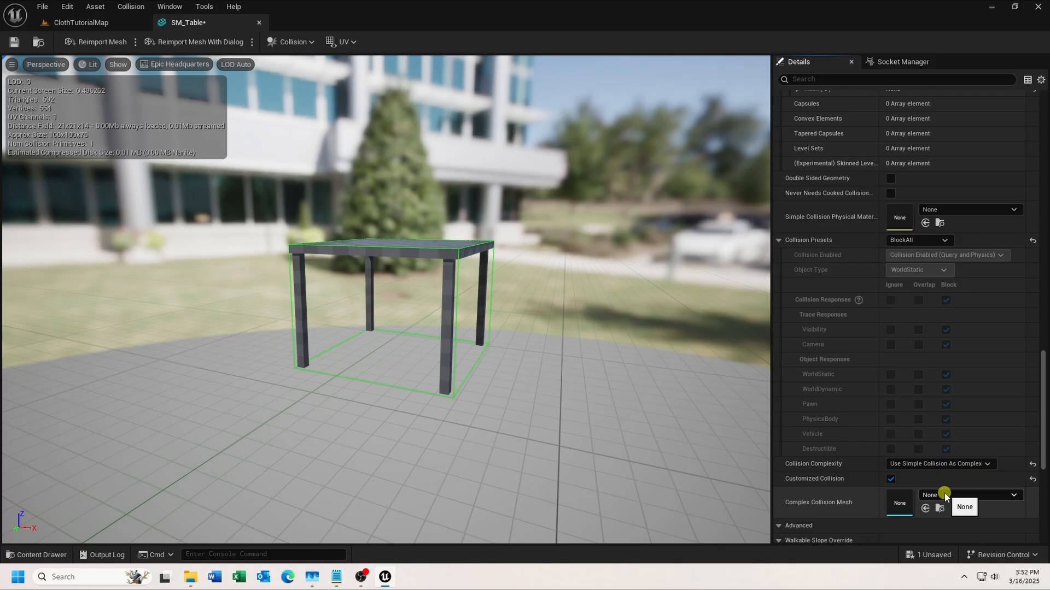
pyautogui.click(14, 42)
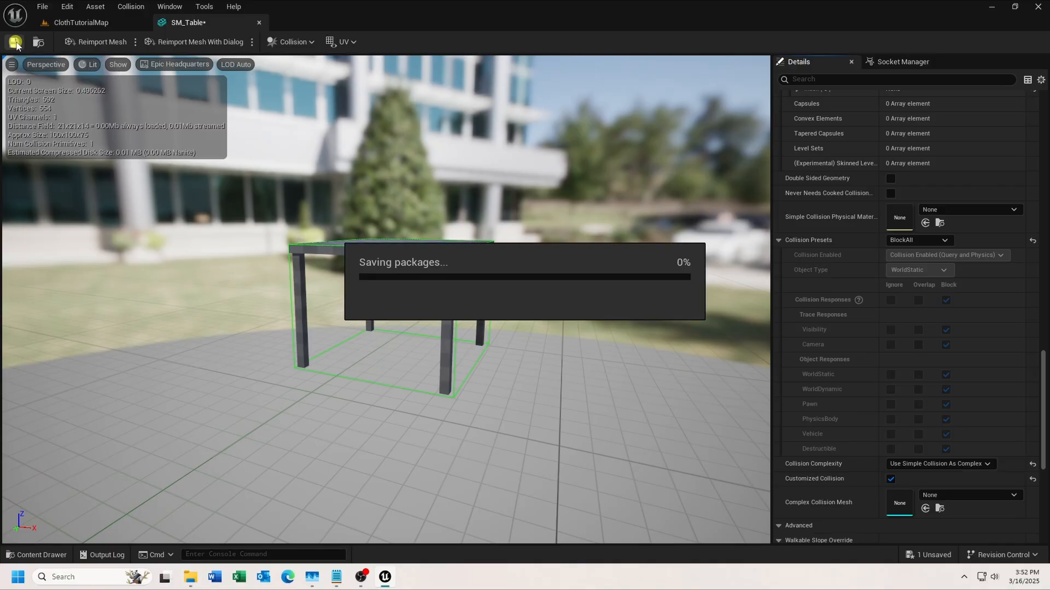
# - Return to ClothTutorialMap, simulate the towel falling onto the table, and stop the simulation
pyautogui.click(258, 24)
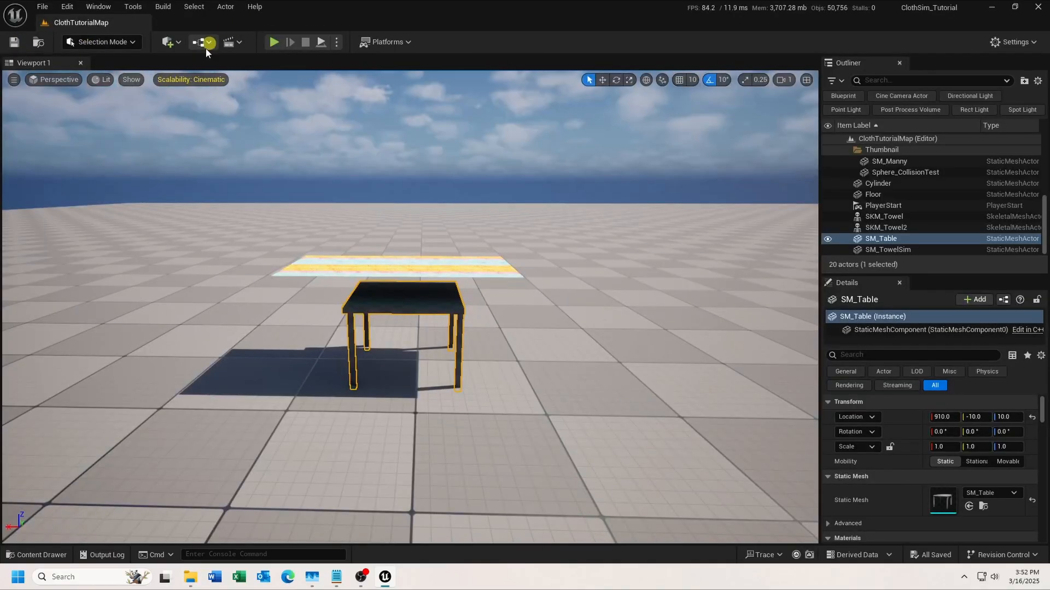
pyautogui.click(322, 42)
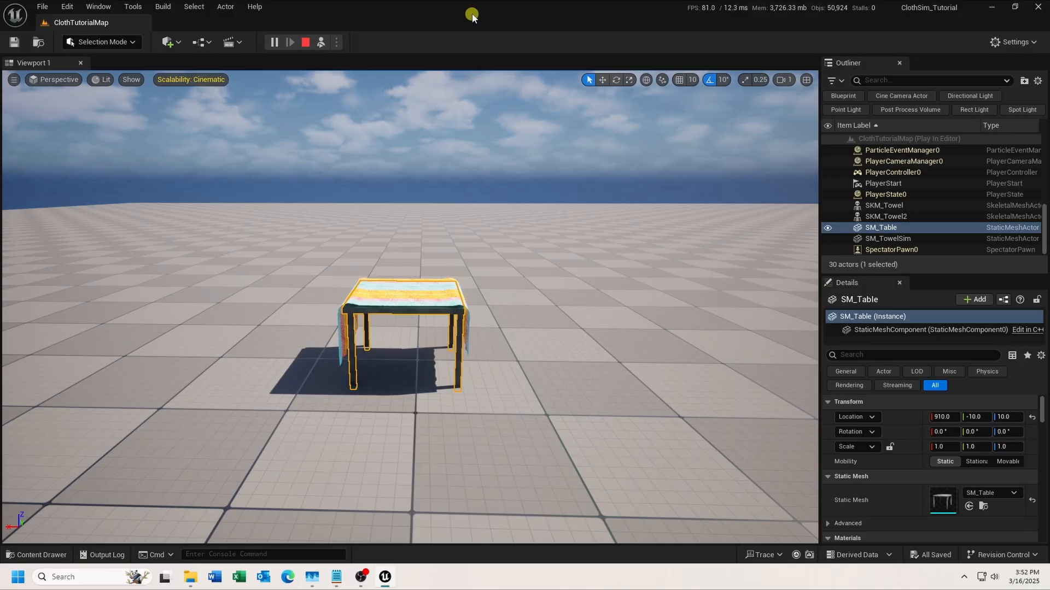
pyautogui.click(305, 43)
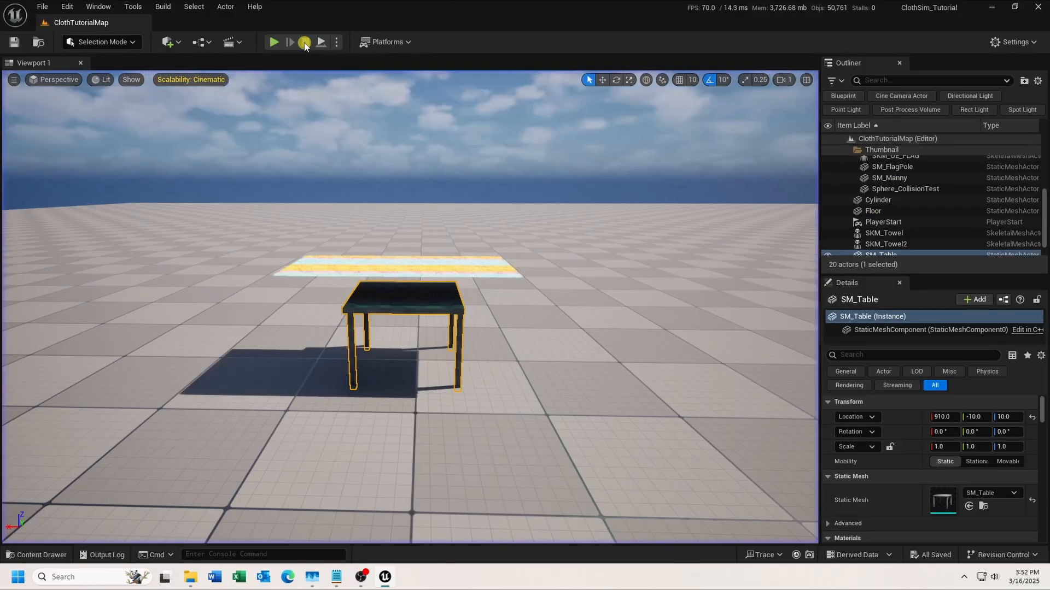
# - Open the SM_Table static mesh for editing and display its complex collision
pyautogui.rightClick(391, 307)
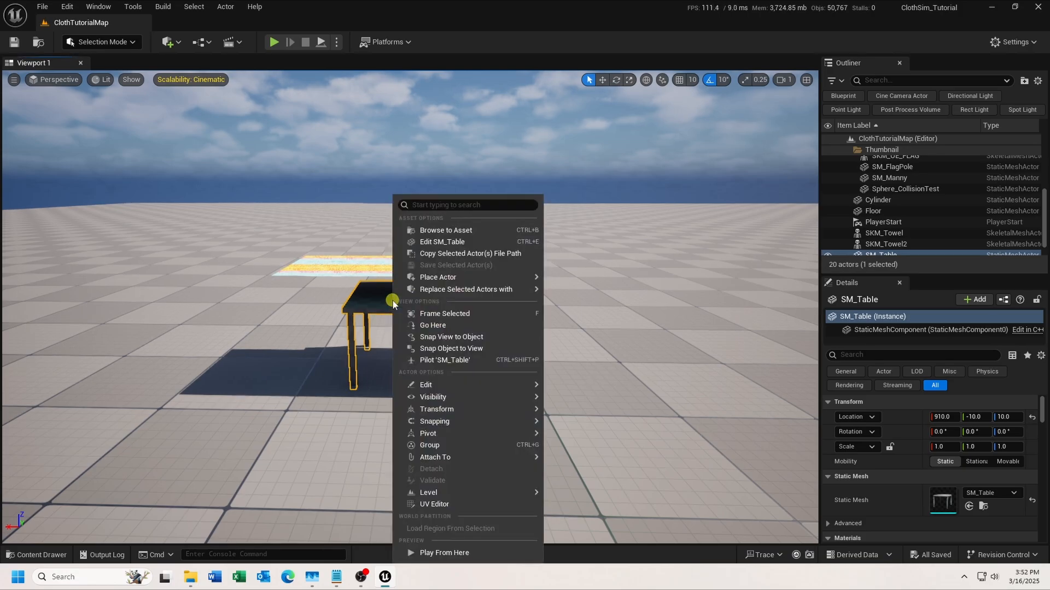
pyautogui.click(422, 244)
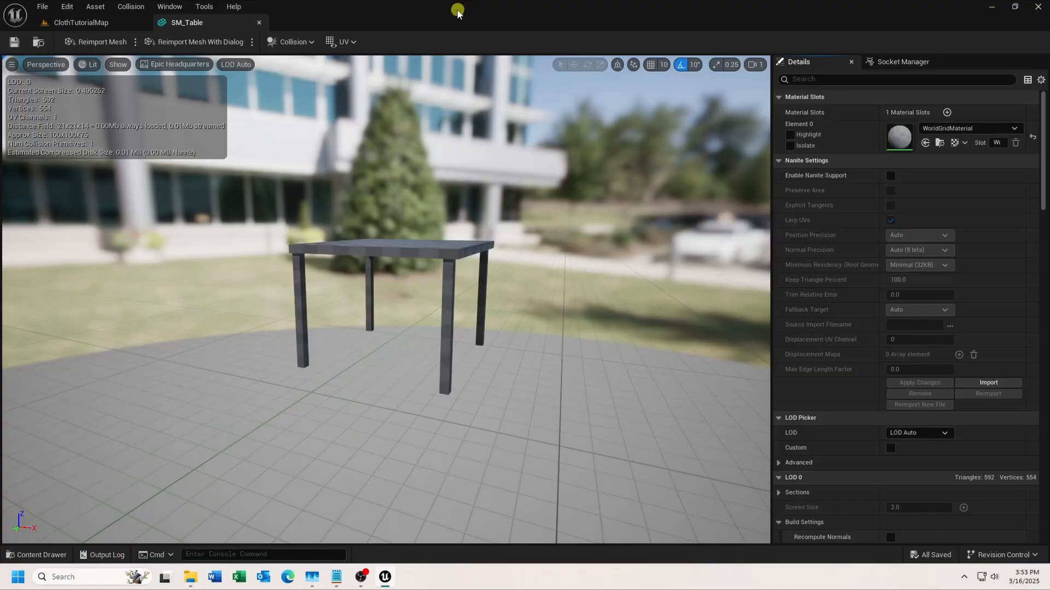
pyautogui.click(124, 65)
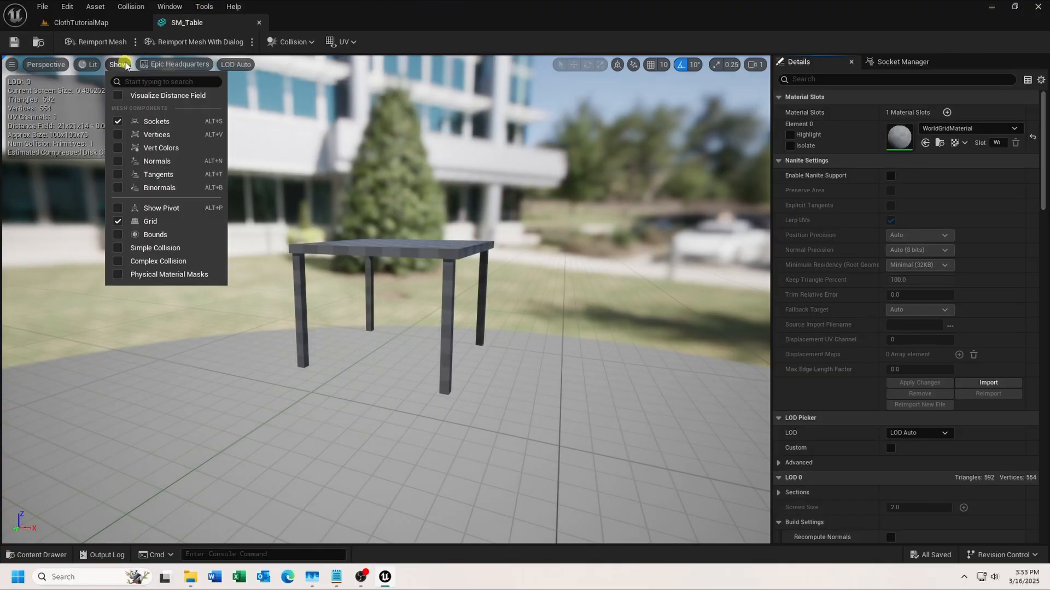
pyautogui.click(130, 262)
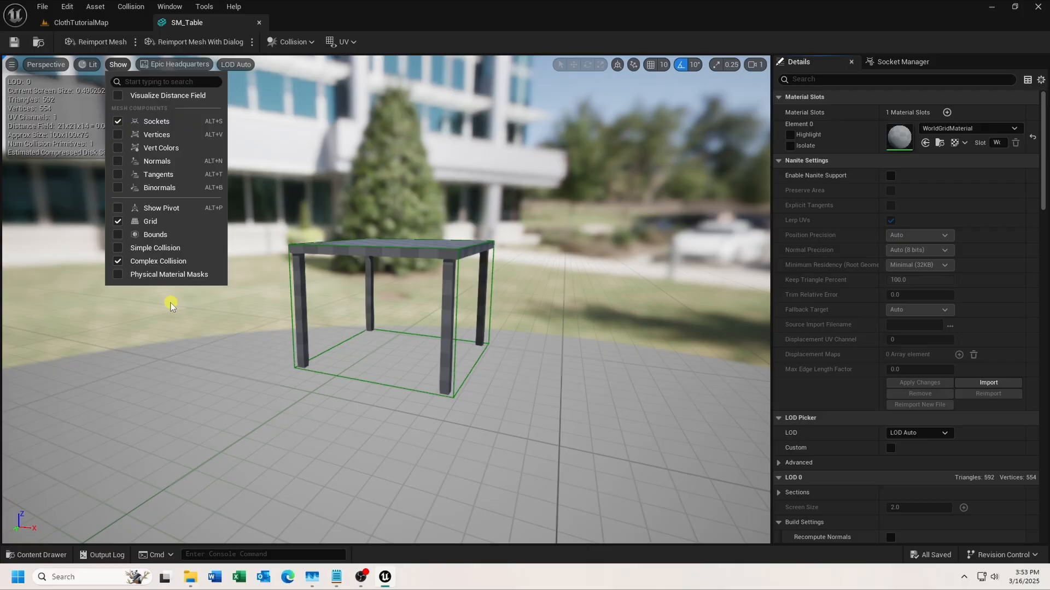
# - Scale SM_Table's collision box uniformly so it extends slightly beyond the table, and save the mesh
pyautogui.click(454, 396)
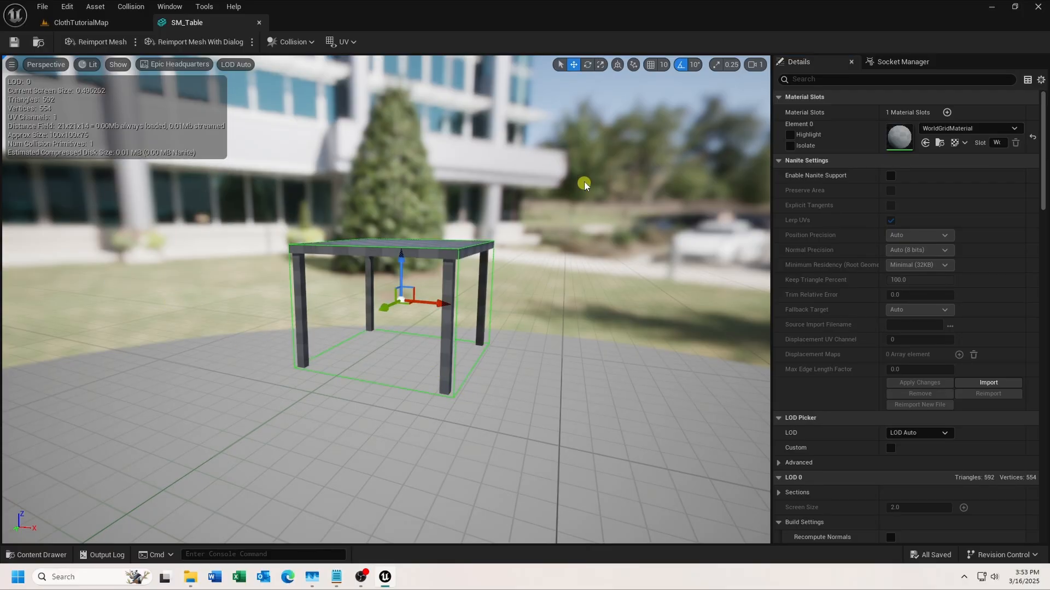
pyautogui.click(600, 65)
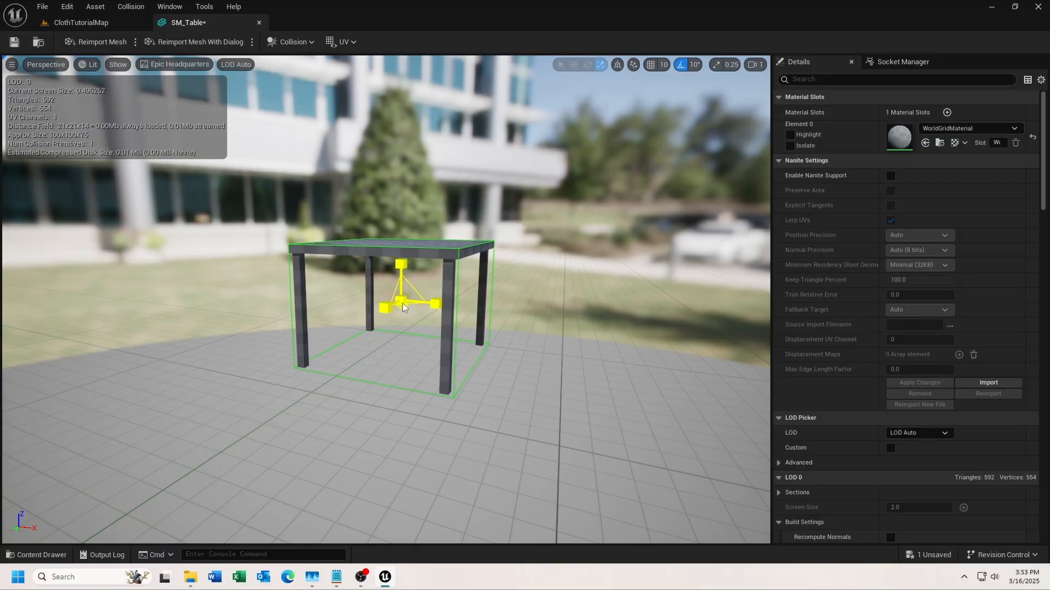
pyautogui.moveTo(403, 304)
pyautogui.mouseDown()
pyautogui.moveTo(416, 257)
pyautogui.moveTo(407, 306)
pyautogui.mouseUp()
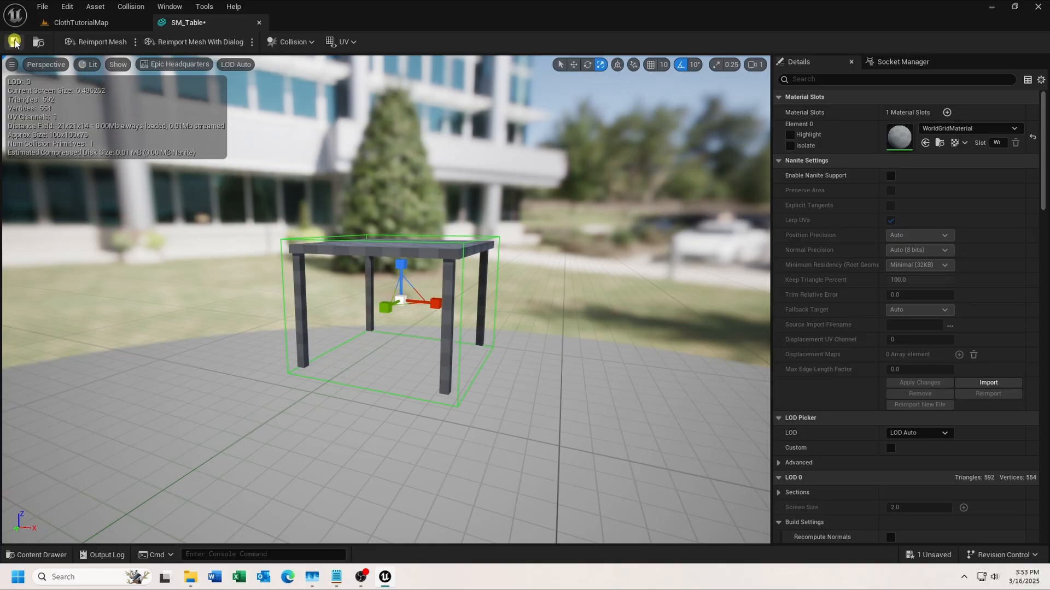
pyautogui.click(15, 43)
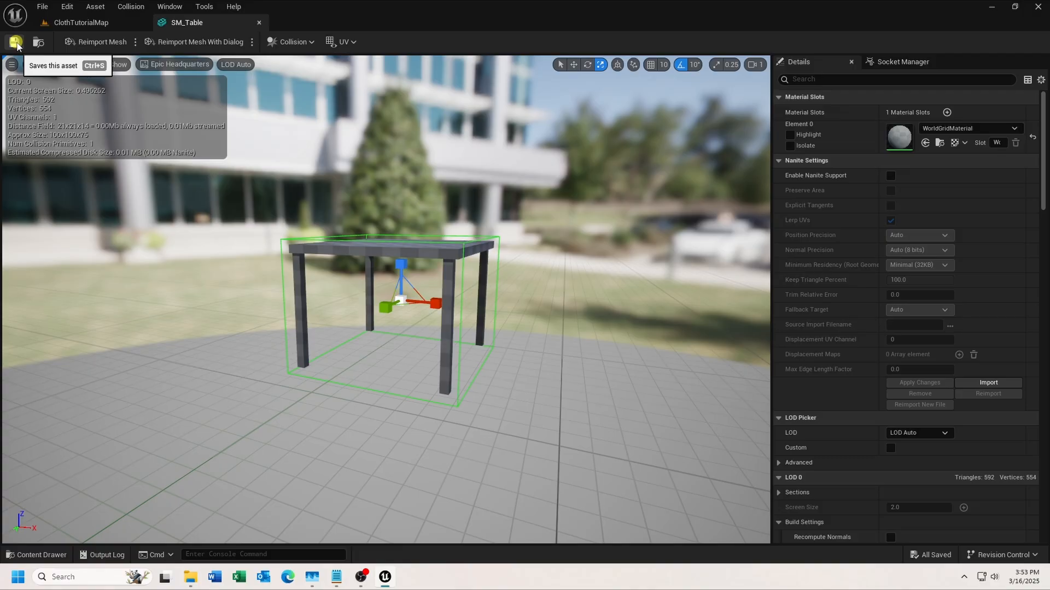
# - Replace SM_Table's box collision with auto convex collision using Hull Count 4, Max Hull Verts 16 and Hull Precision 100000
pyautogui.click(300, 43)
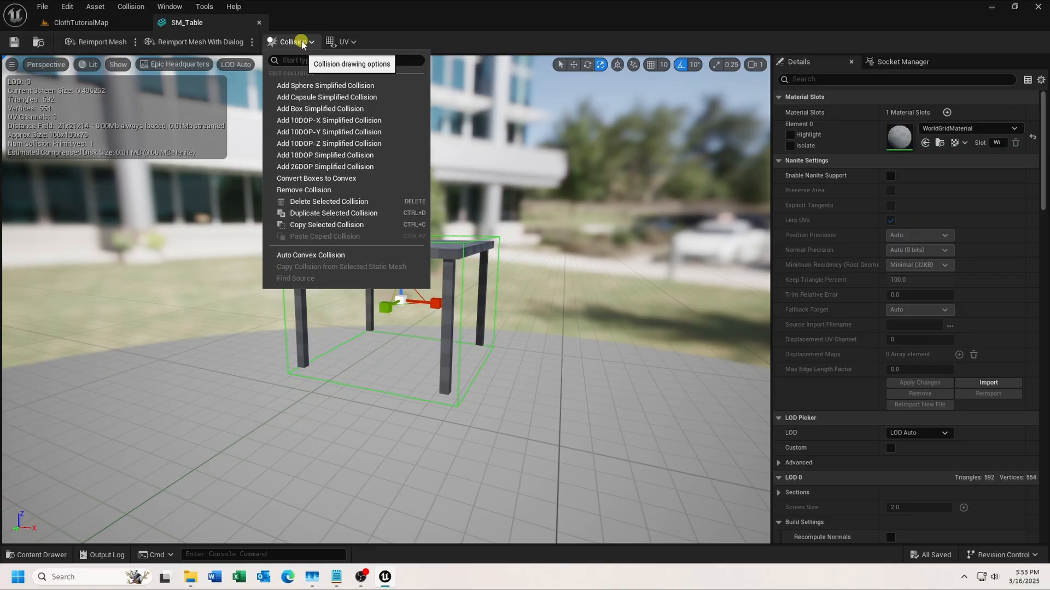
pyautogui.click(308, 191)
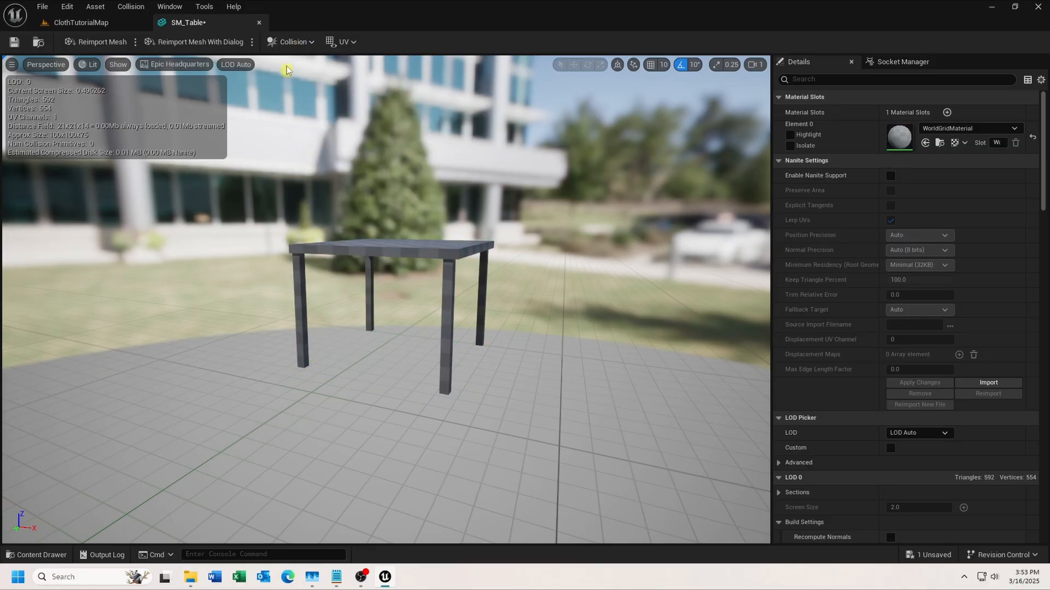
pyautogui.click(289, 42)
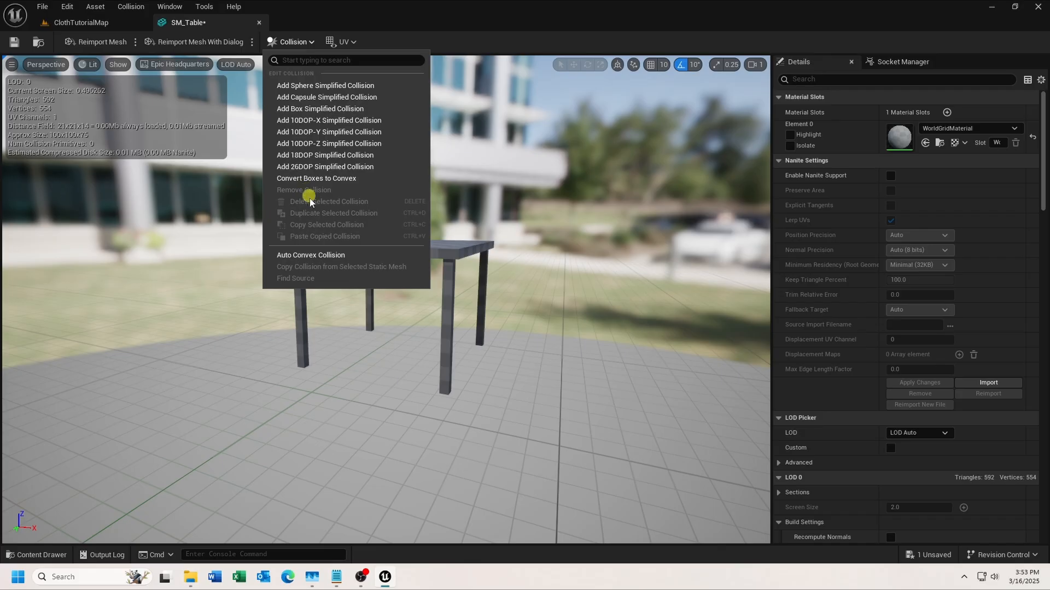
pyautogui.click(313, 255)
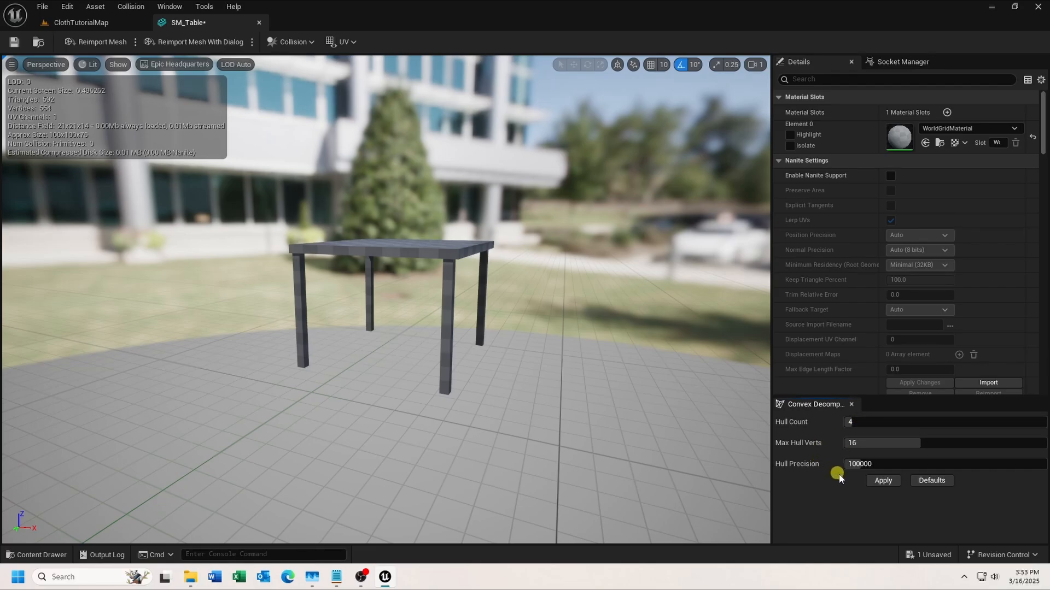
pyautogui.click(881, 481)
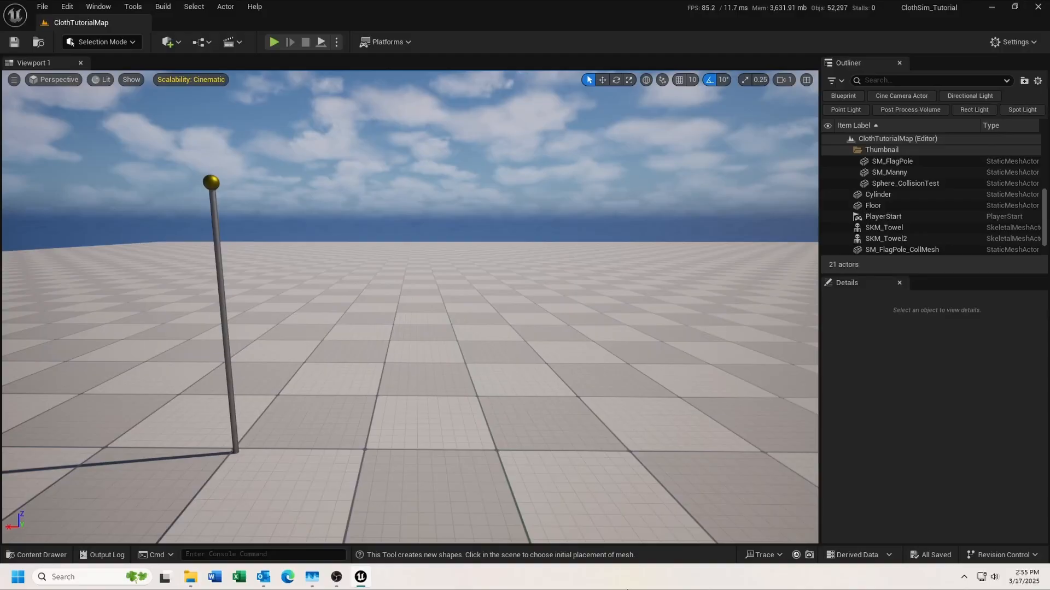
# - Make Cloth_Meshes the current content folder and close the content browser
pyautogui.click(52, 556)
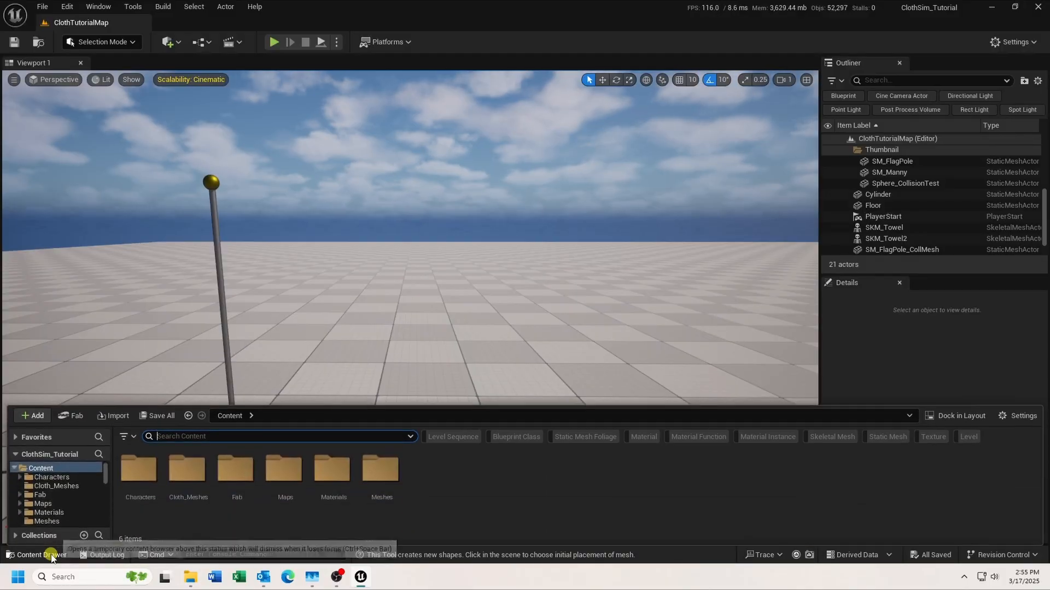
pyautogui.doubleClick(188, 481)
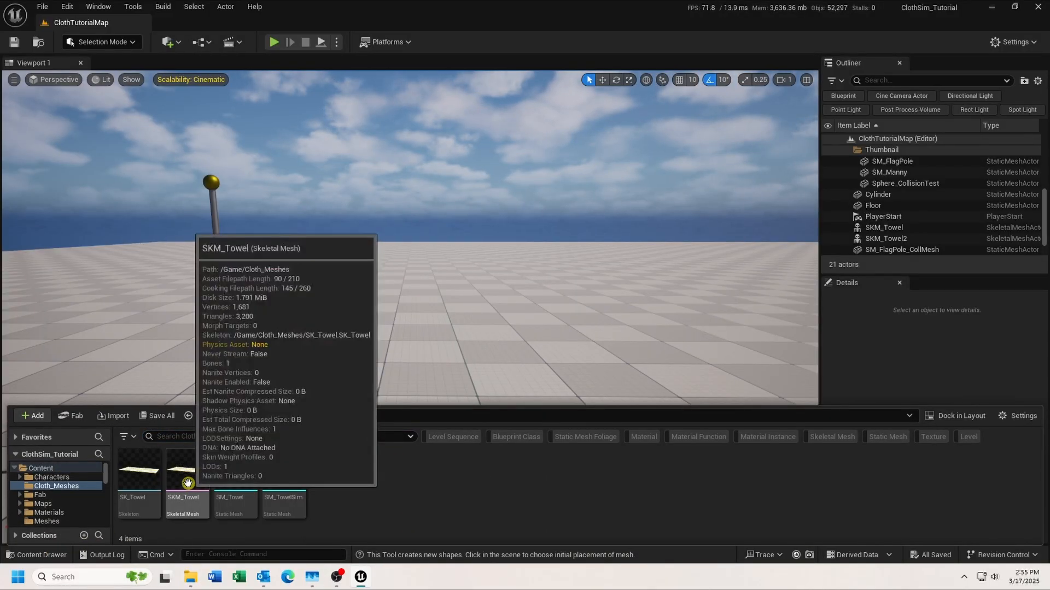
pyautogui.click(31, 556)
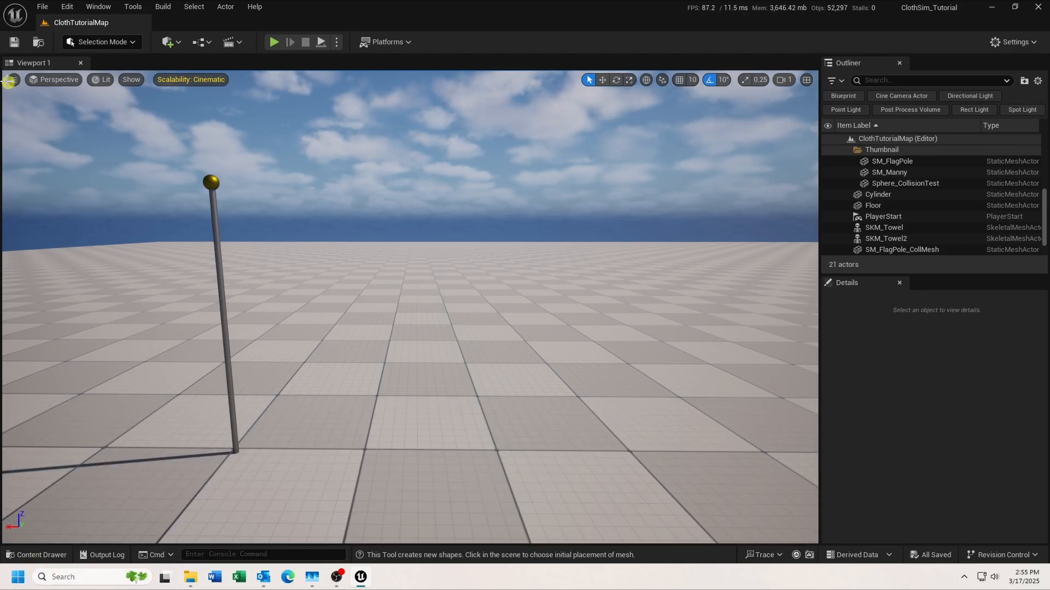
# - Switch to Modeling mode and set the New Asset Location to Current Folder
pyautogui.click(132, 42)
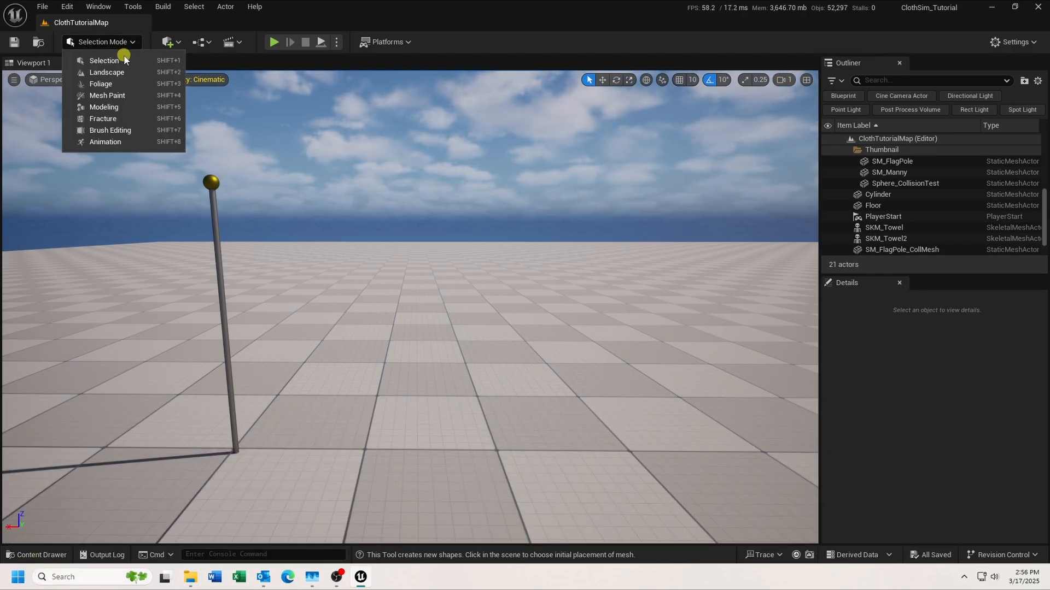
pyautogui.click(112, 106)
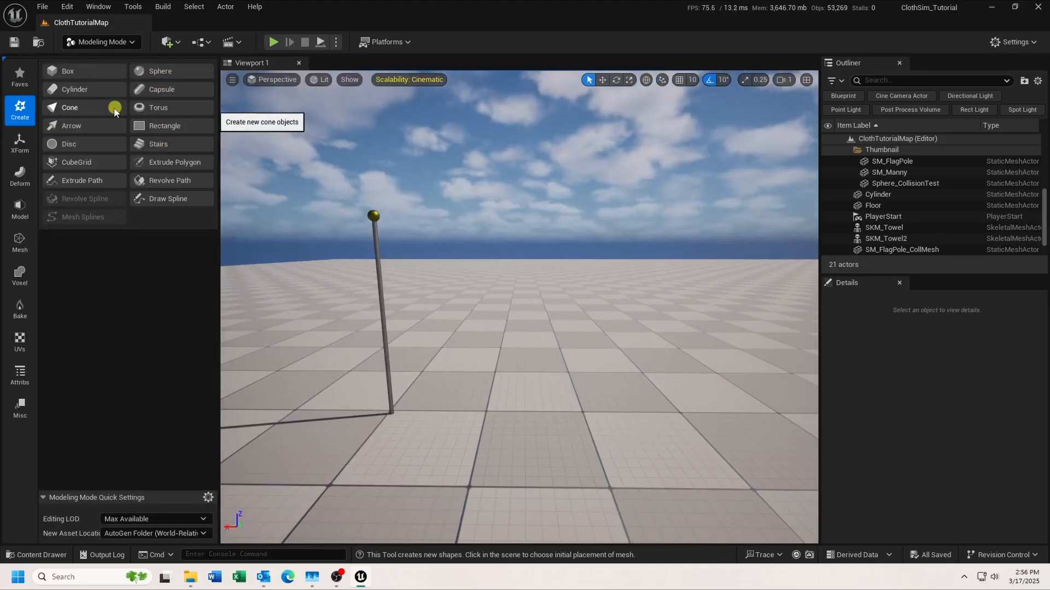
pyautogui.click(202, 533)
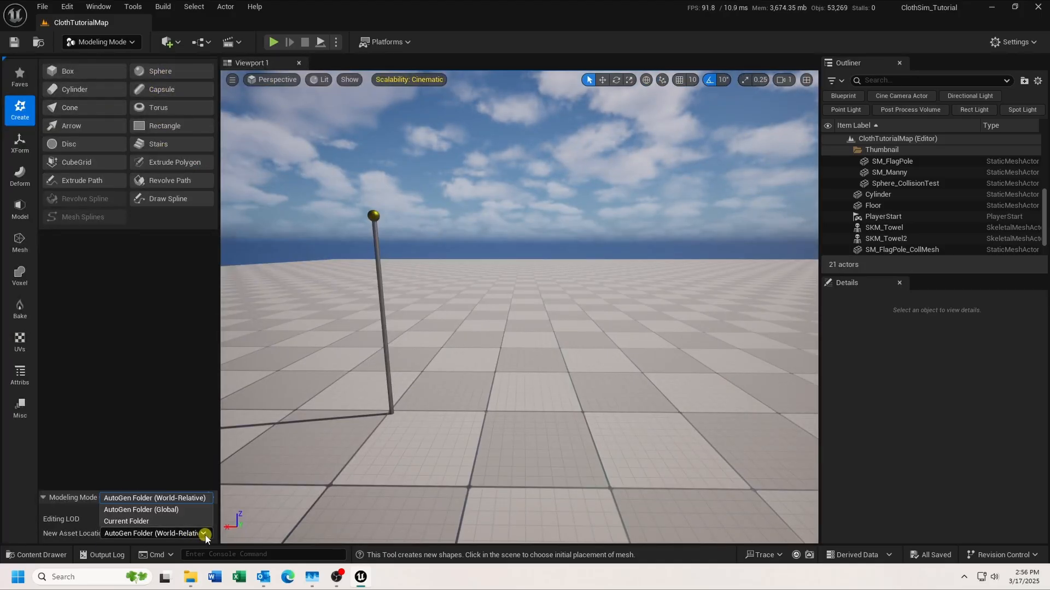
pyautogui.click(155, 522)
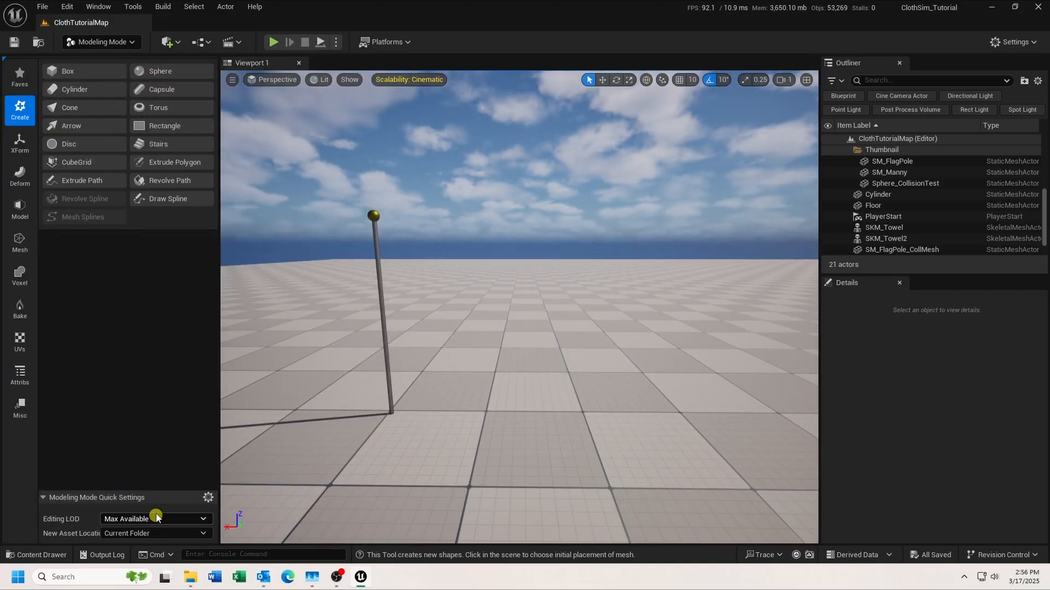
# - Create a 100 by 100 rectangle static mesh with 40 width and 40 depth subdivisions on the floor near the flagpole
pyautogui.click(195, 129)
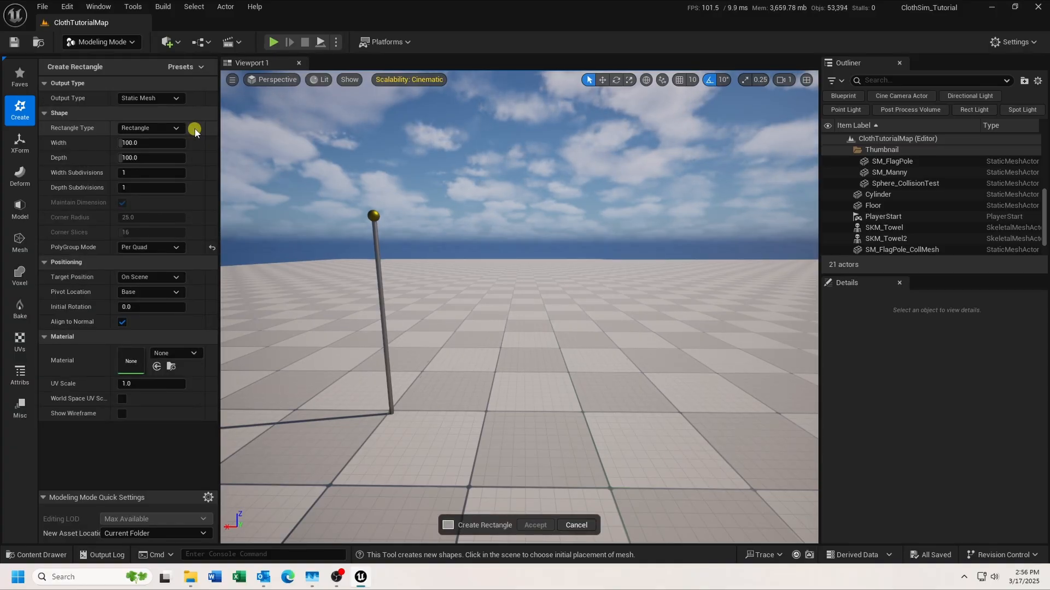
pyautogui.click(166, 173)
pyautogui.write('40')
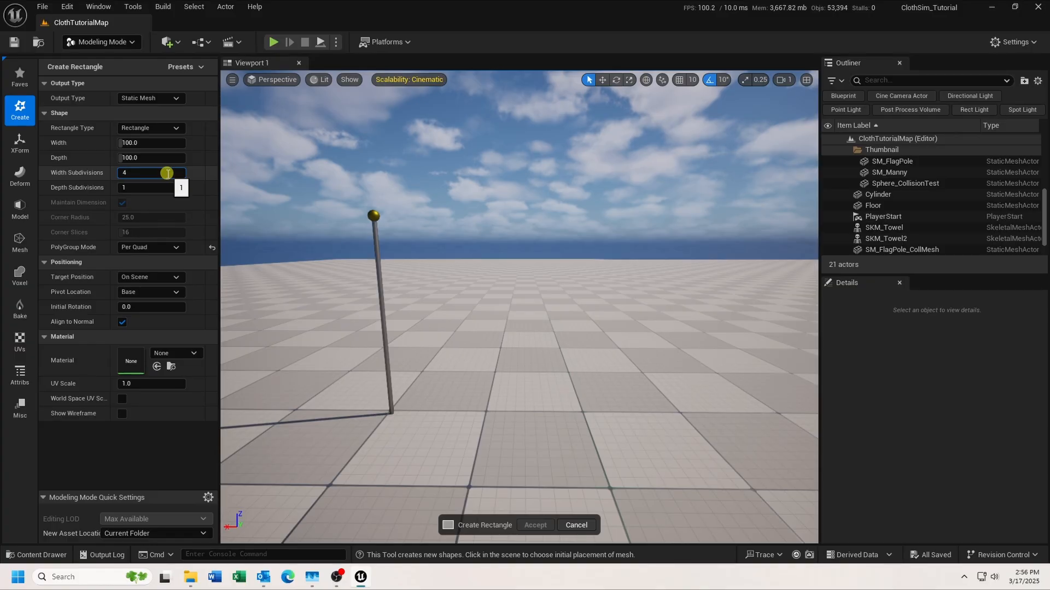
pyautogui.click(164, 187)
pyautogui.write('40')
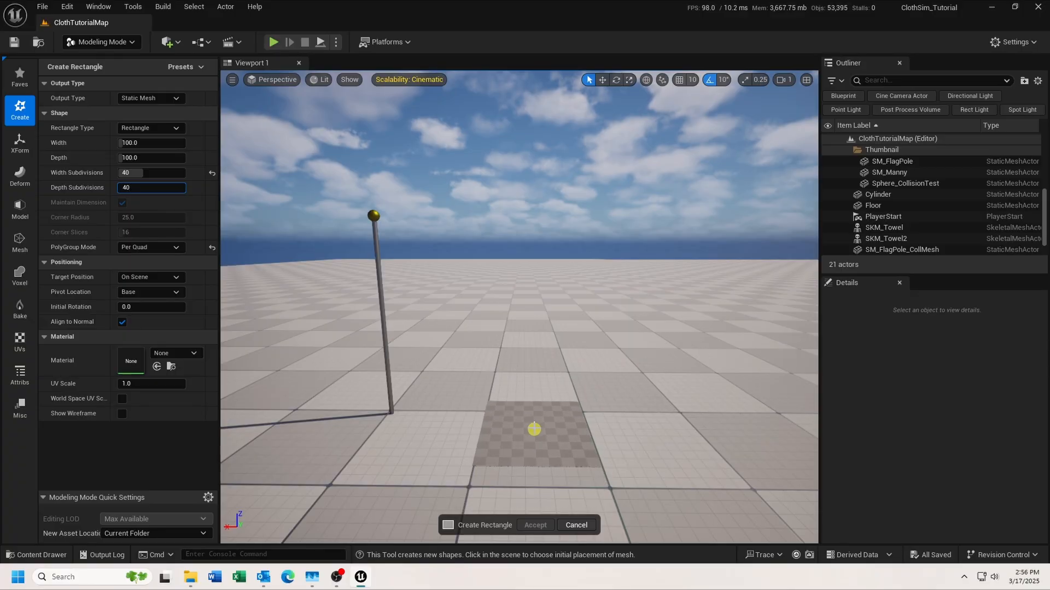
pyautogui.click(534, 418)
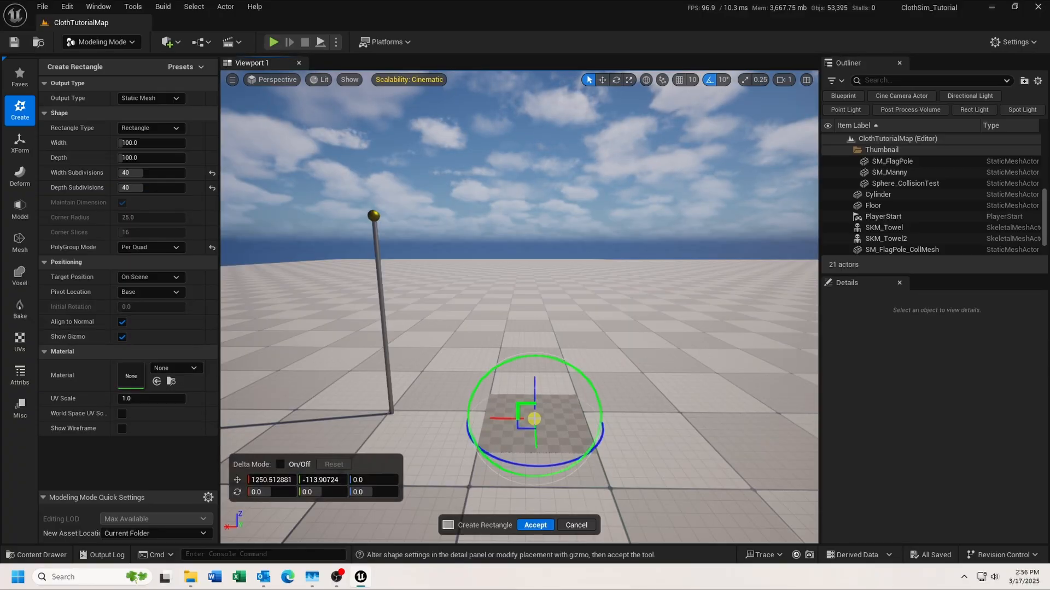
pyautogui.click(536, 525)
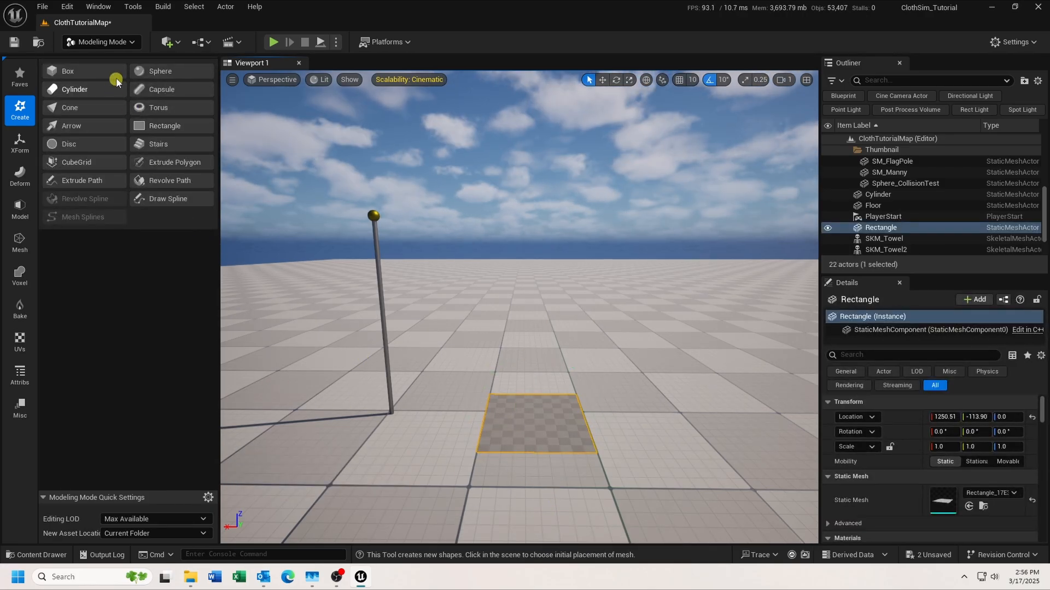
# - Return to Selection mode and delete the new rectangle actor from the level
pyautogui.click(129, 42)
pyautogui.click(119, 57)
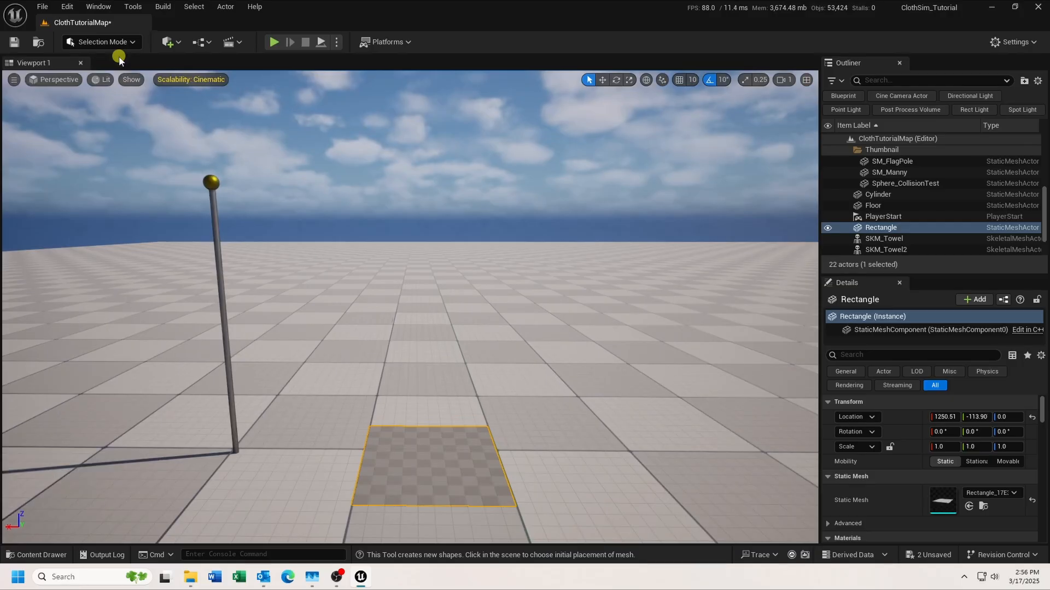
pyautogui.click(435, 480)
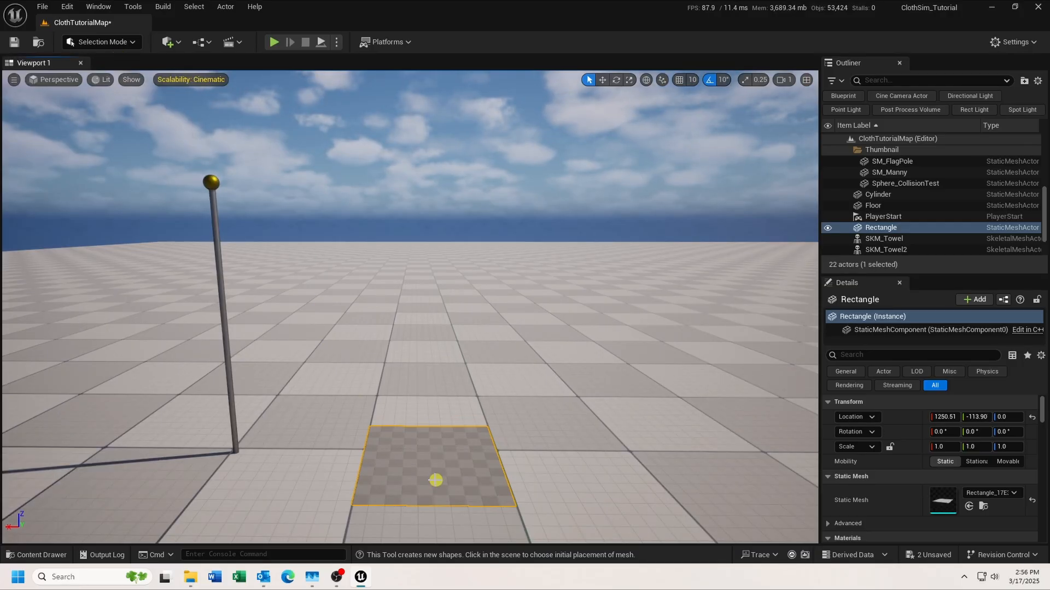
pyautogui.press('Delete')
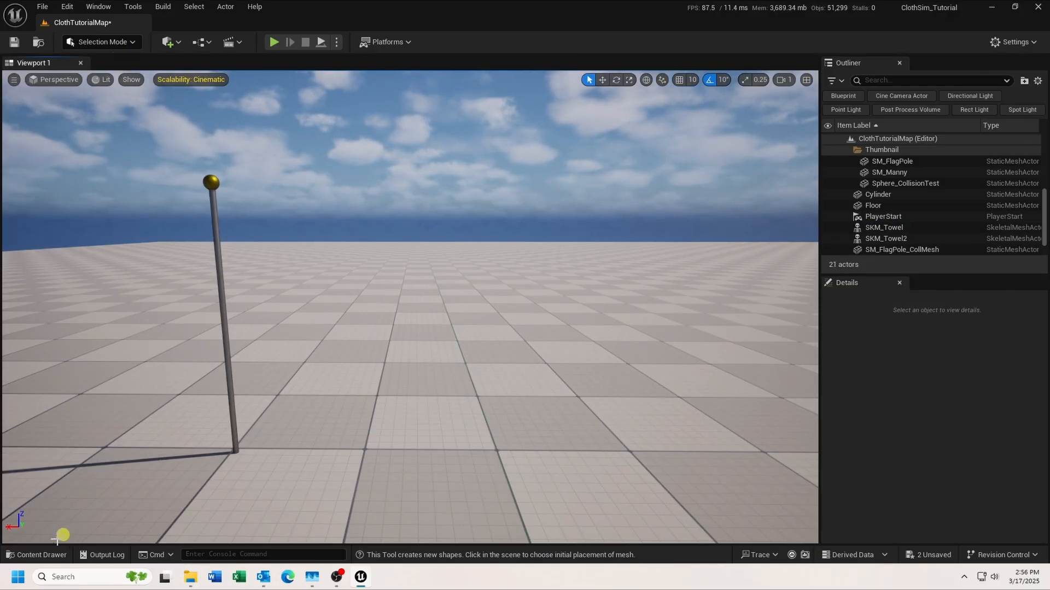
# - Rename the new rectangle static mesh in the Cloth_Meshes folder as SM_Flag
pyautogui.click(45, 560)
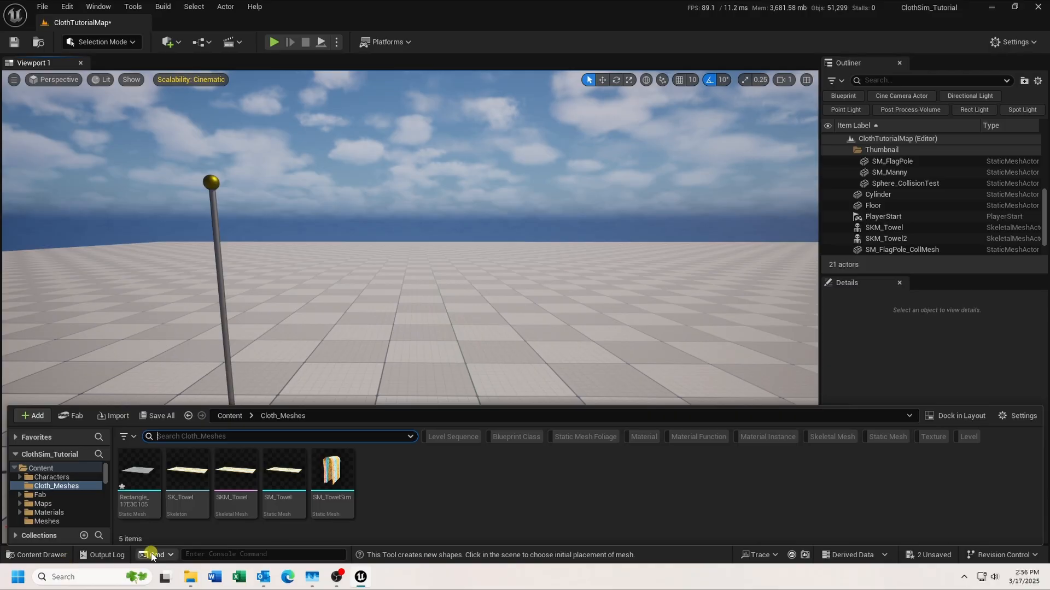
pyautogui.click(142, 515)
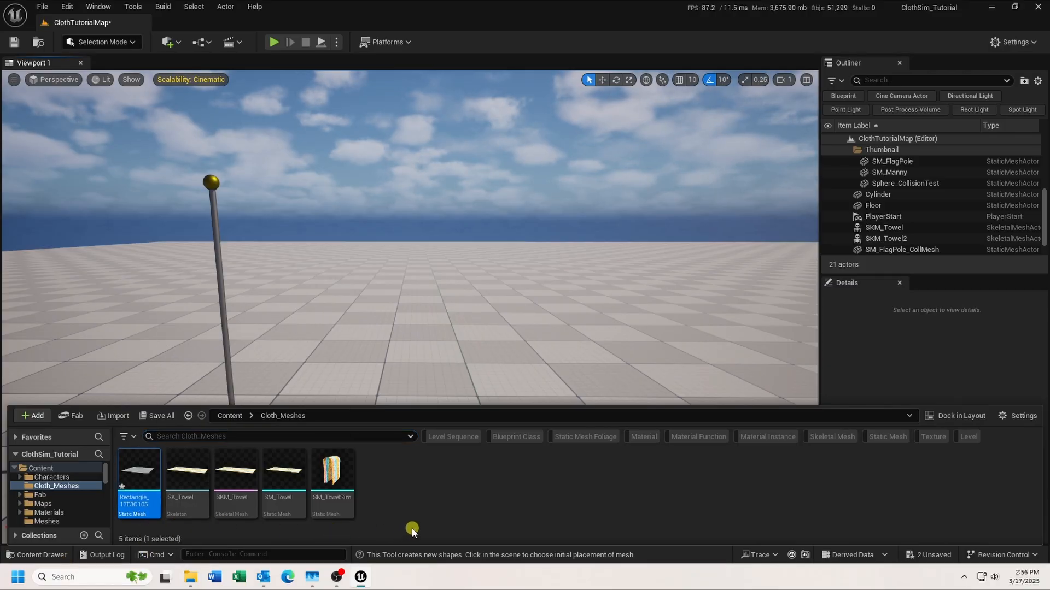
pyautogui.press('F2')
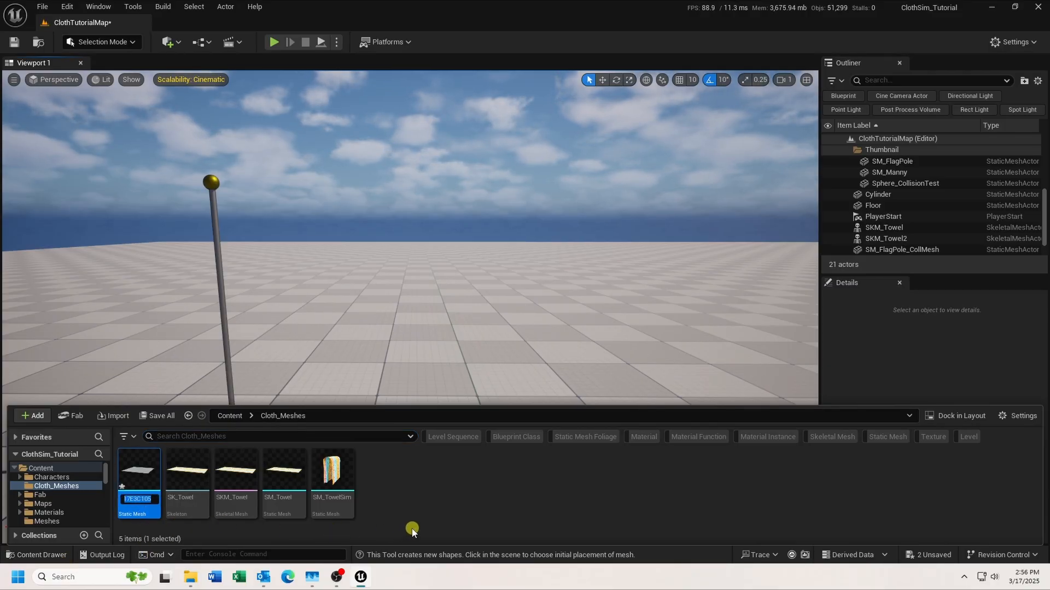
pyautogui.write('SM_Flag')
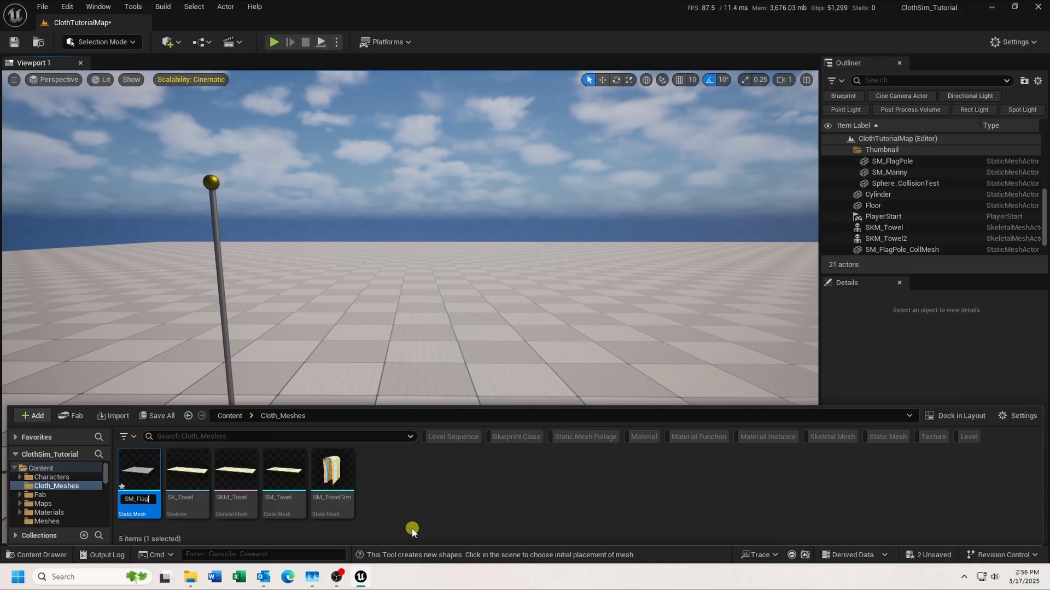
pyautogui.press('Return')
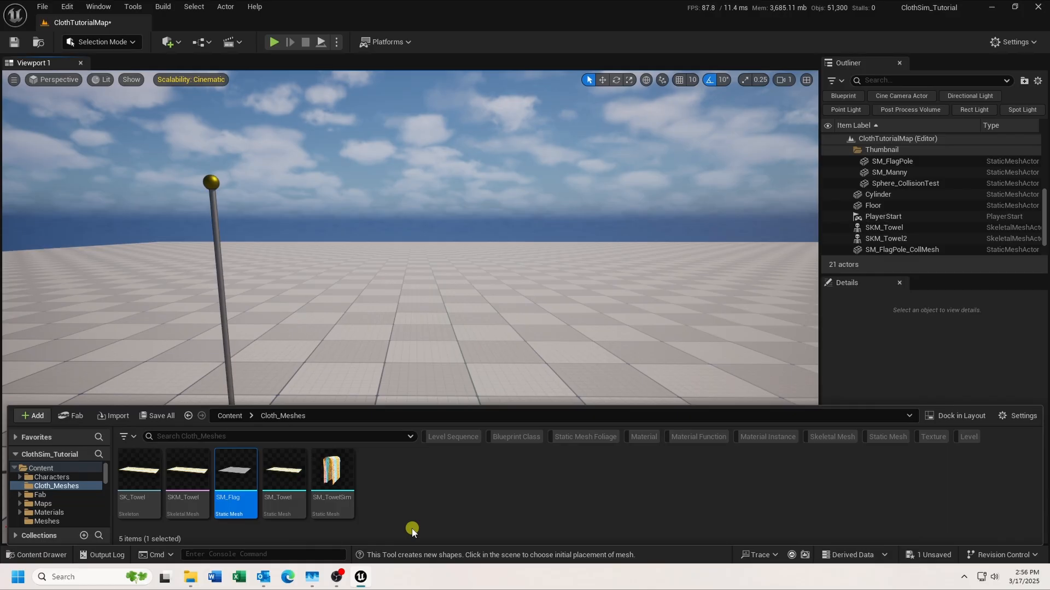
# - Assign the MI_UE_Flag material to the SM_Flag static mesh, then save the asset and close its editor
pyautogui.doubleClick(227, 508)
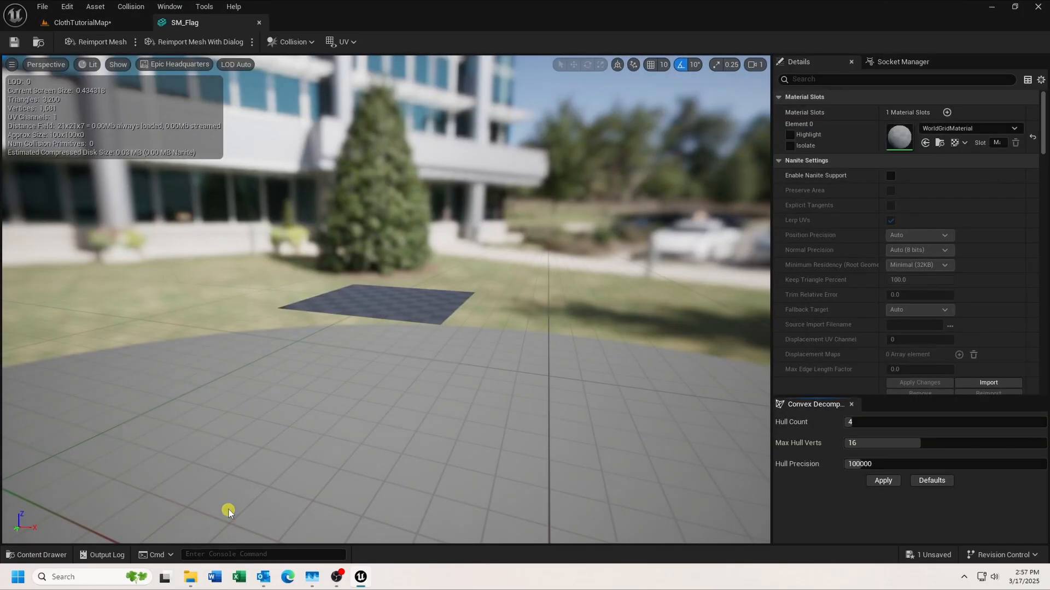
pyautogui.click(1015, 128)
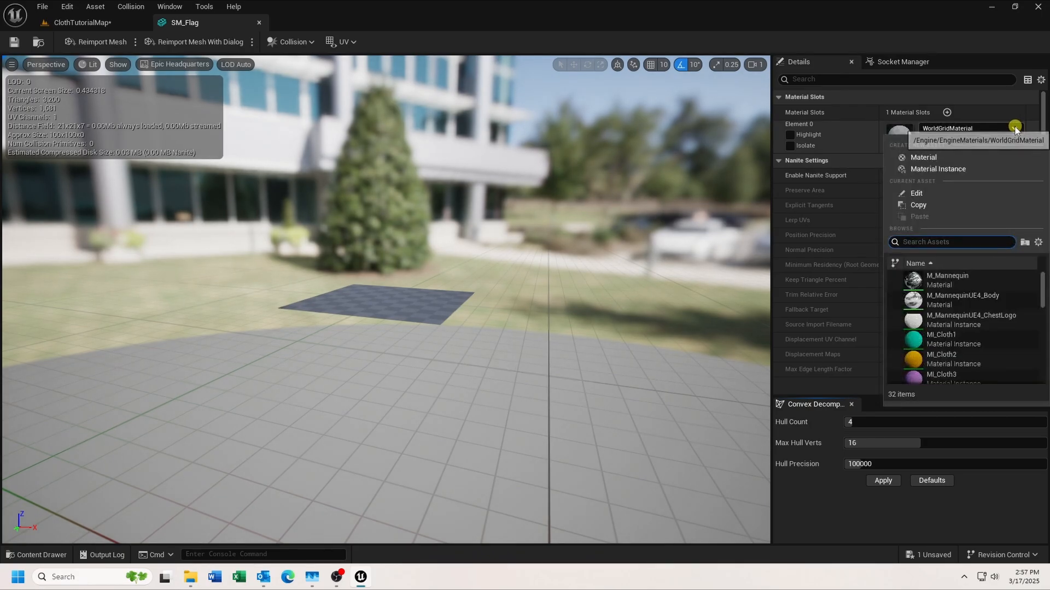
pyautogui.scroll(-3, 1003, 301)
pyautogui.scroll(-5, 1003, 306)
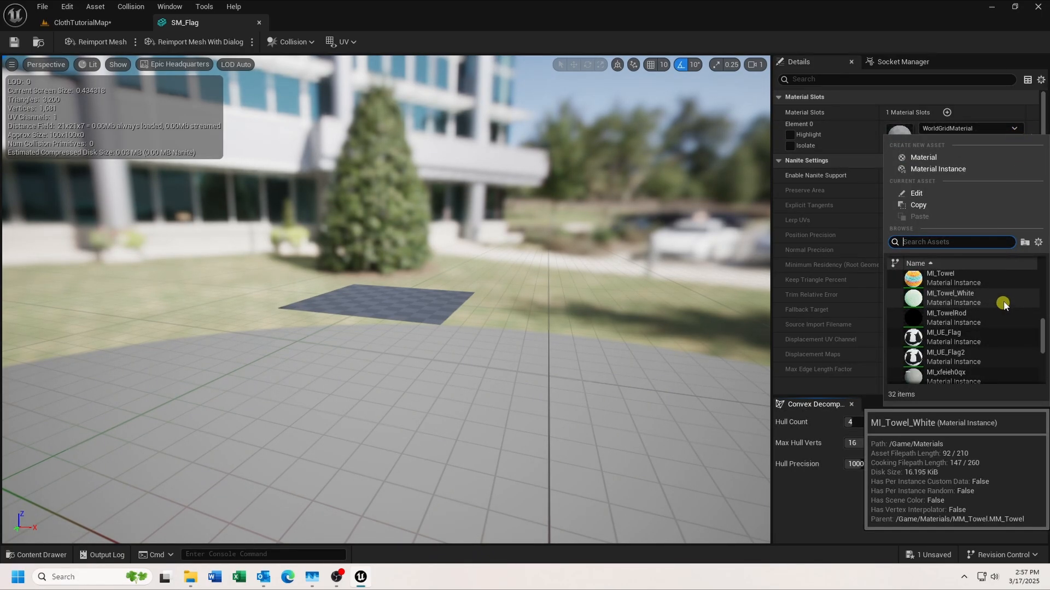
pyautogui.click(950, 335)
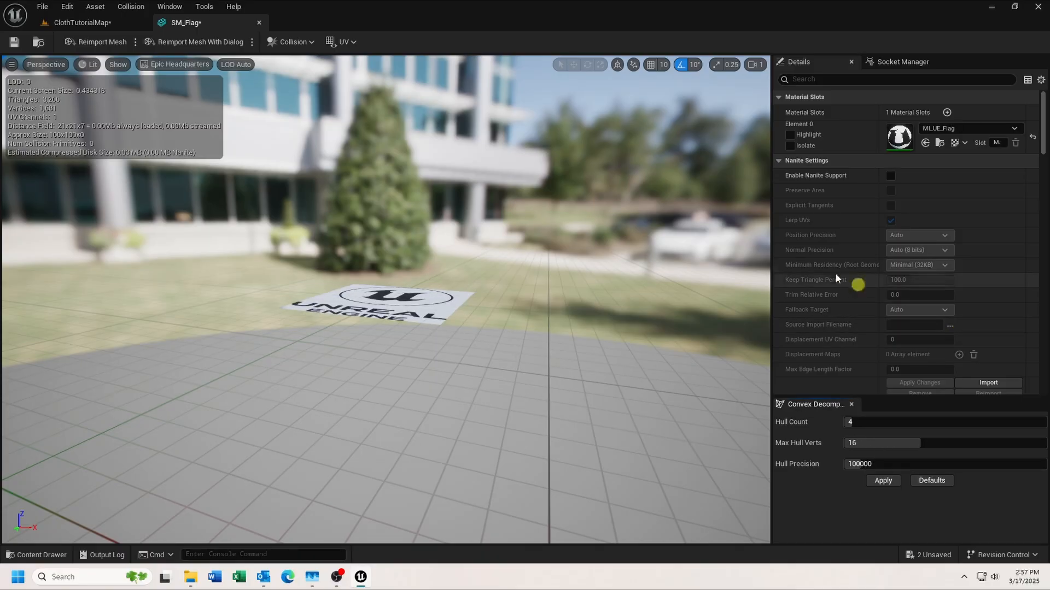
pyautogui.click(14, 42)
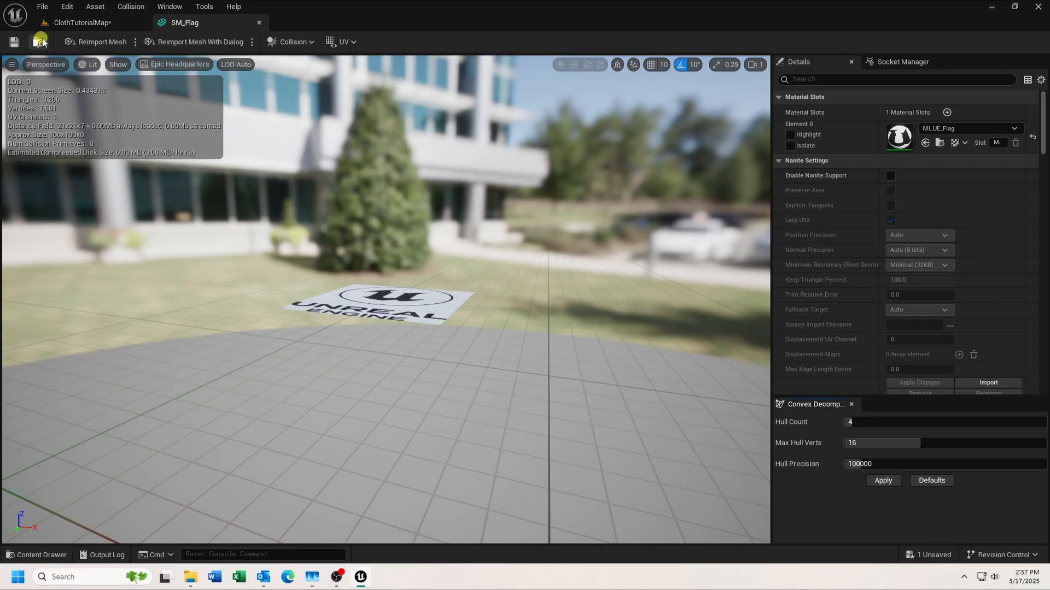
pyautogui.click(260, 24)
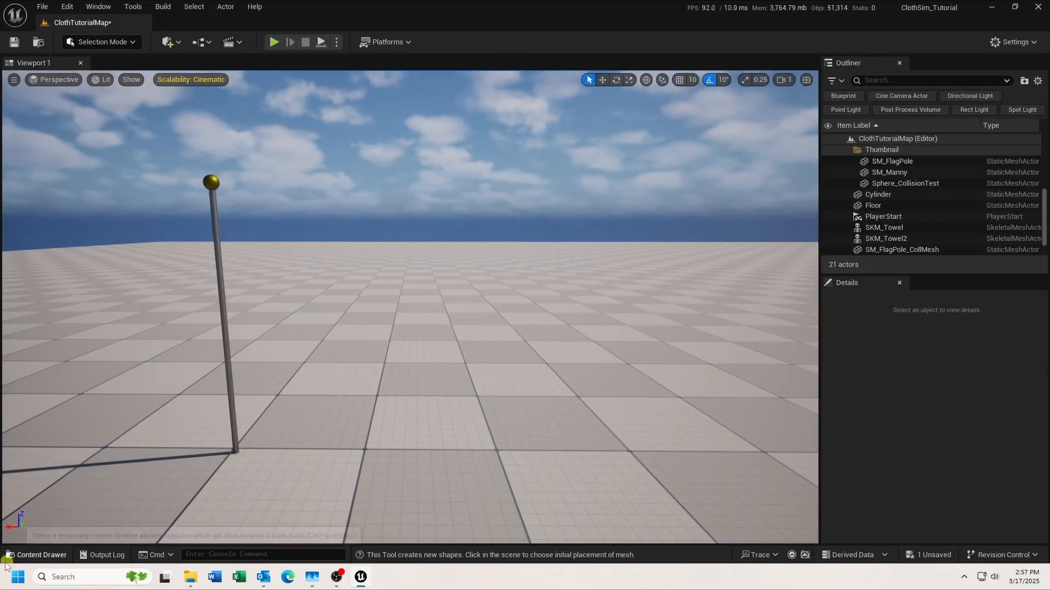
# - Convert SM_Flag to a skeletal mesh in Cloth_Meshes with a new skeleton, using the default conversion options
pyautogui.click(36, 555)
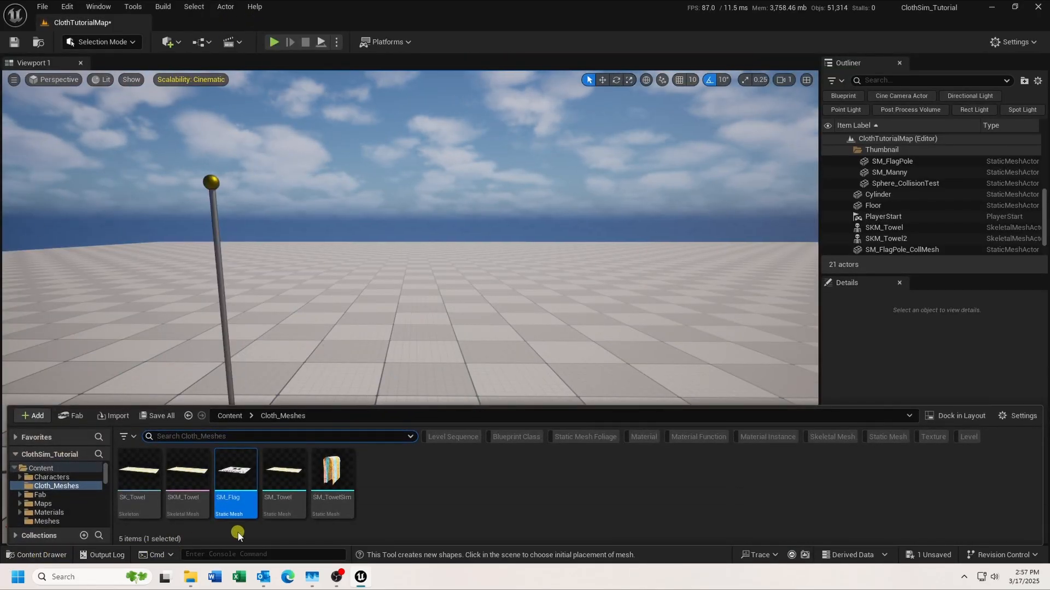
pyautogui.rightClick(234, 511)
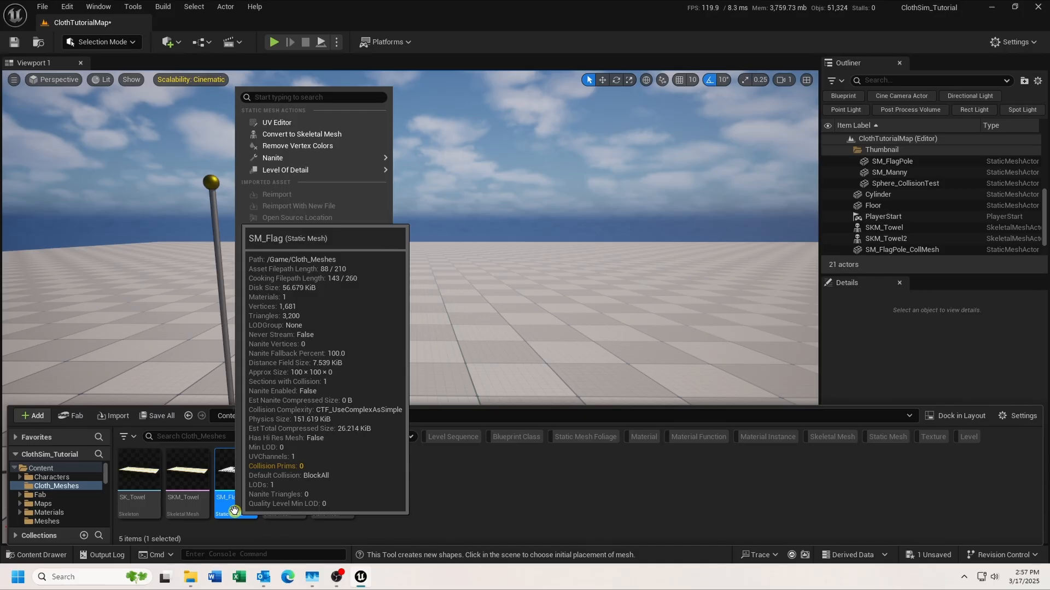
pyautogui.click(327, 134)
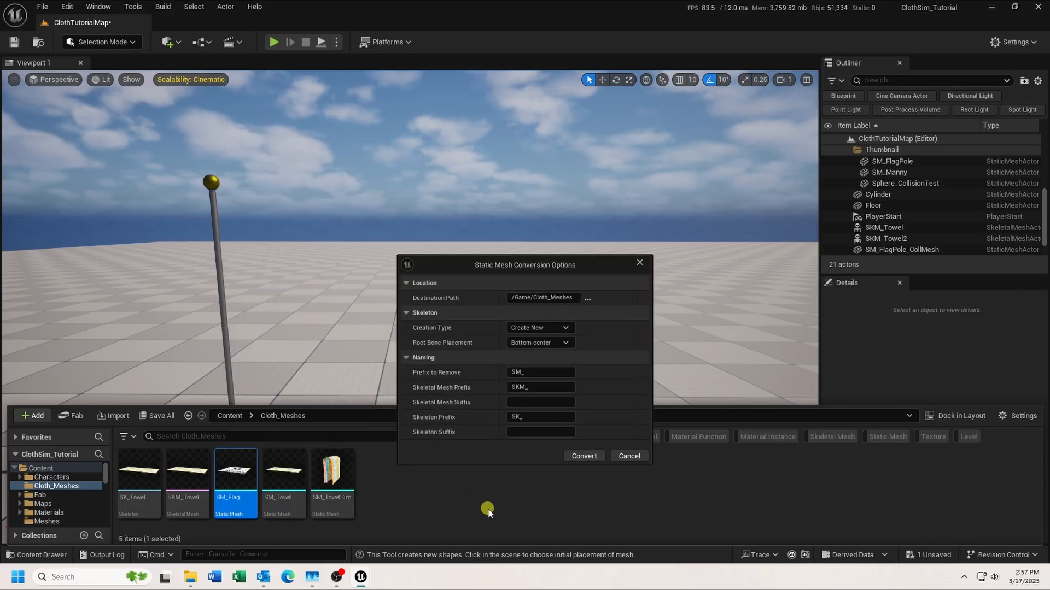
pyautogui.click(584, 456)
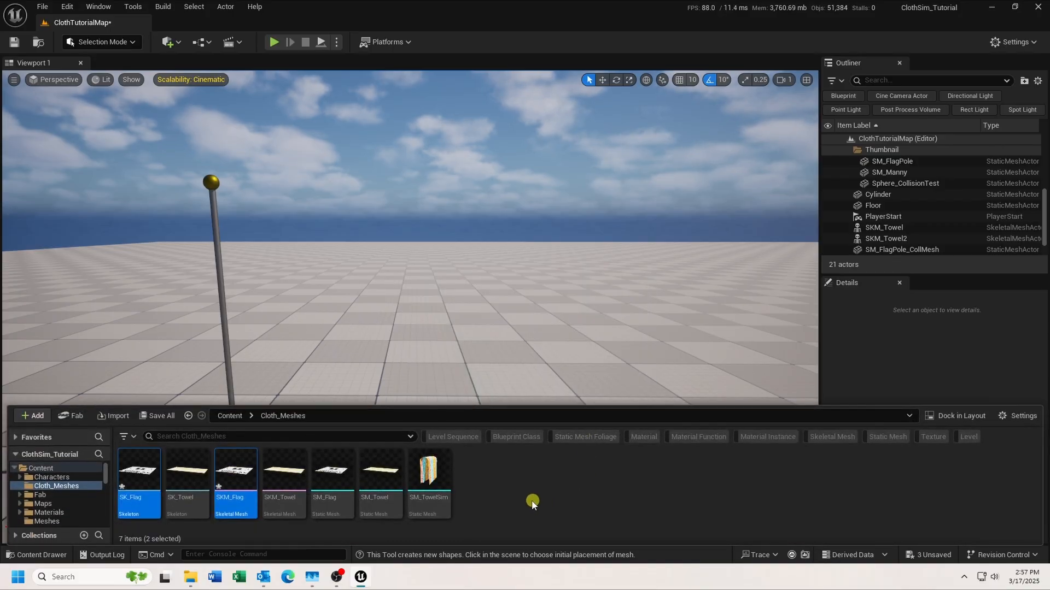
pyautogui.click(532, 504)
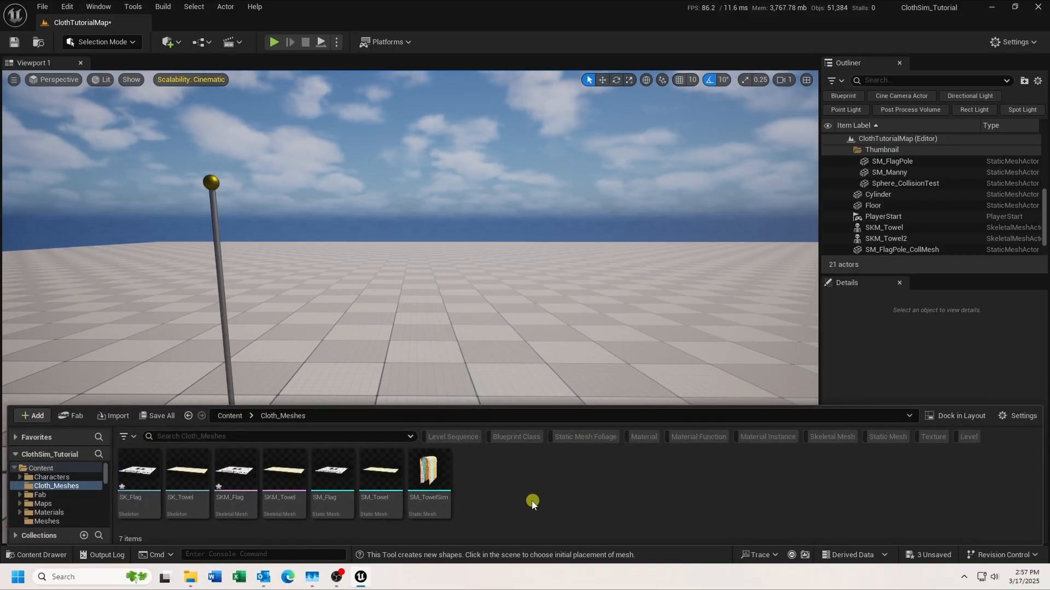
# - Open the SKM_Flag skeletal mesh and create clothing data named SKM_Flag_Clothing from the flag's section
pyautogui.doubleClick(233, 513)
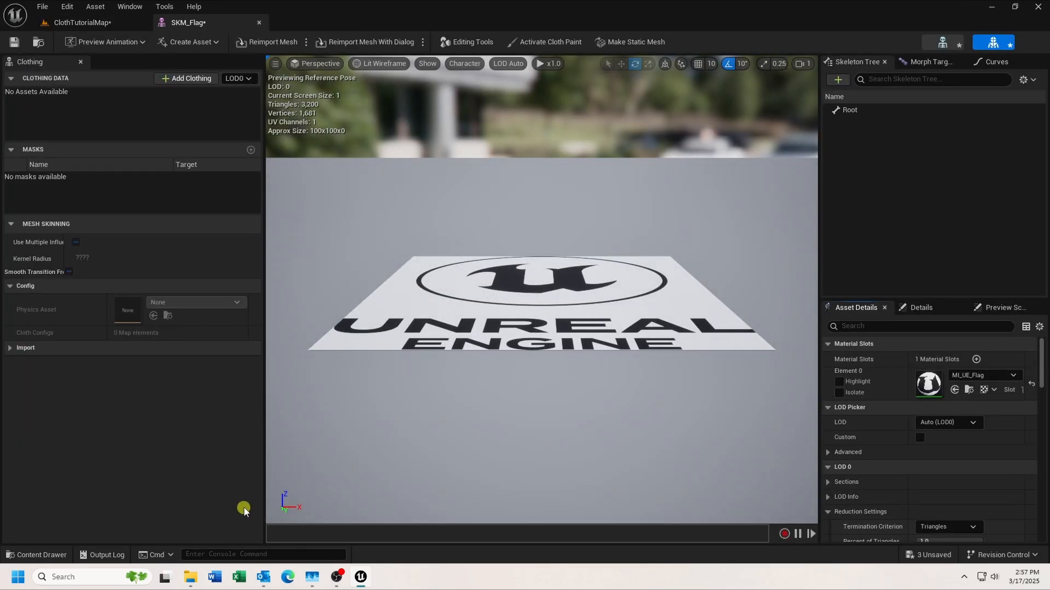
pyautogui.keyDown('alt'); pyautogui.moveTo(551, 292); pyautogui.dragTo(550, 436); pyautogui.keyUp('alt')
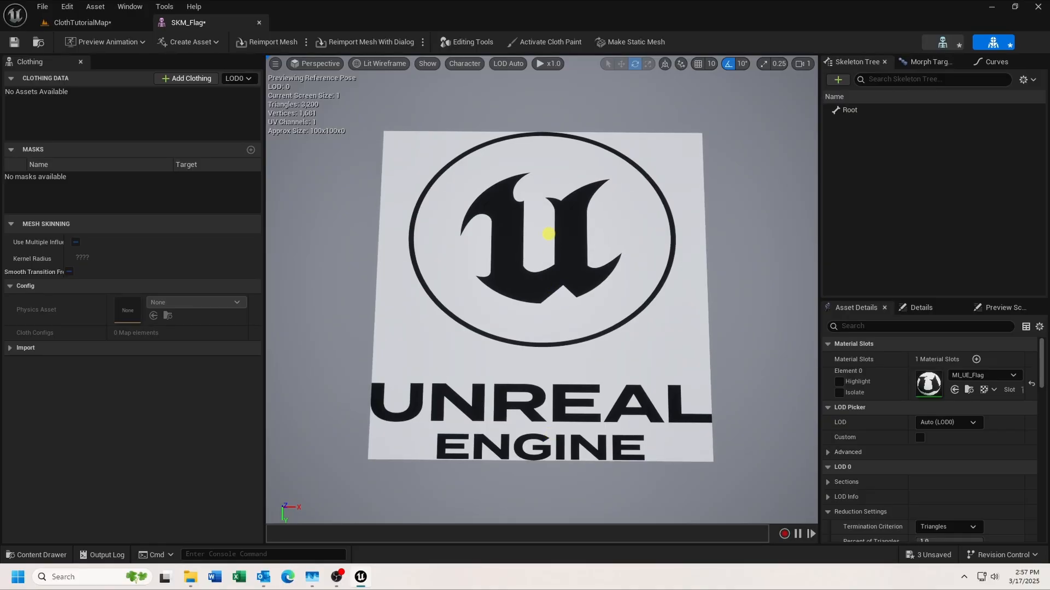
pyautogui.rightClick(549, 234)
pyautogui.moveTo(628, 308)
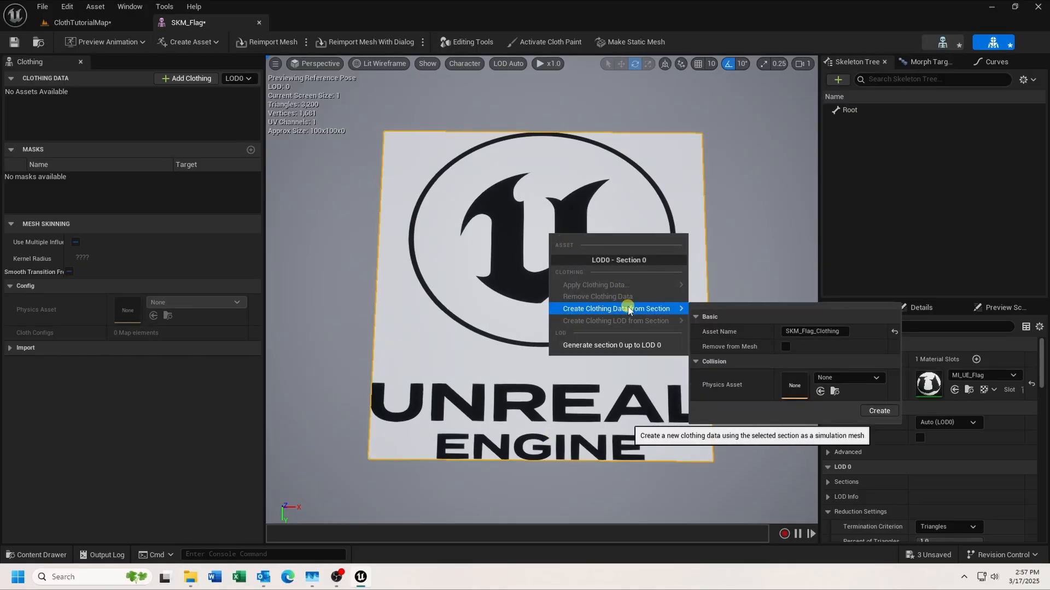
pyautogui.click(877, 411)
# - Apply the SKM_Flag_Clothing_0 - LOD0 clothing data to the flag's section
pyautogui.rightClick(579, 283)
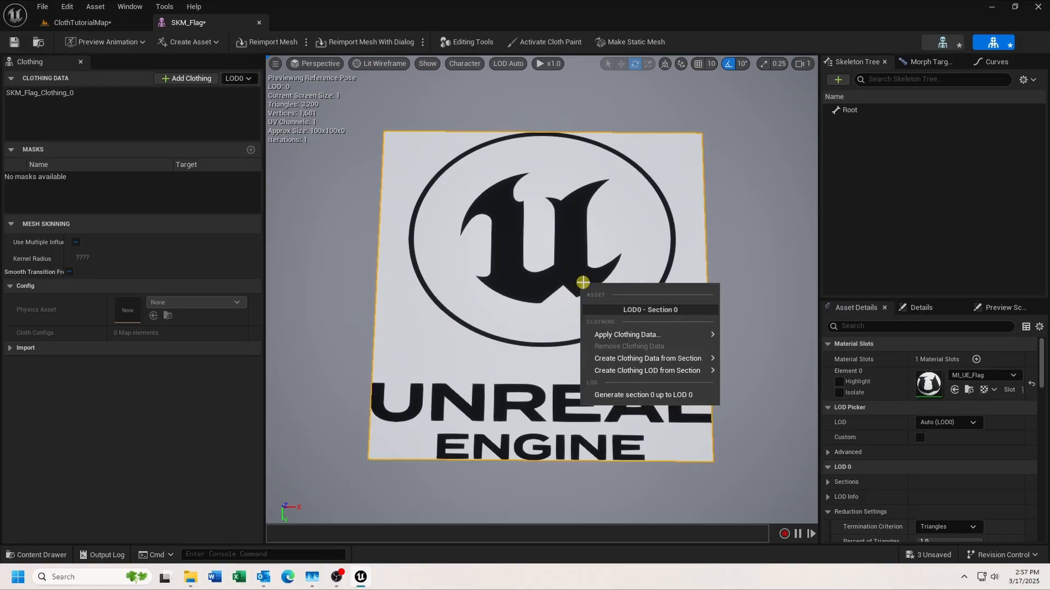
pyautogui.moveTo(654, 337)
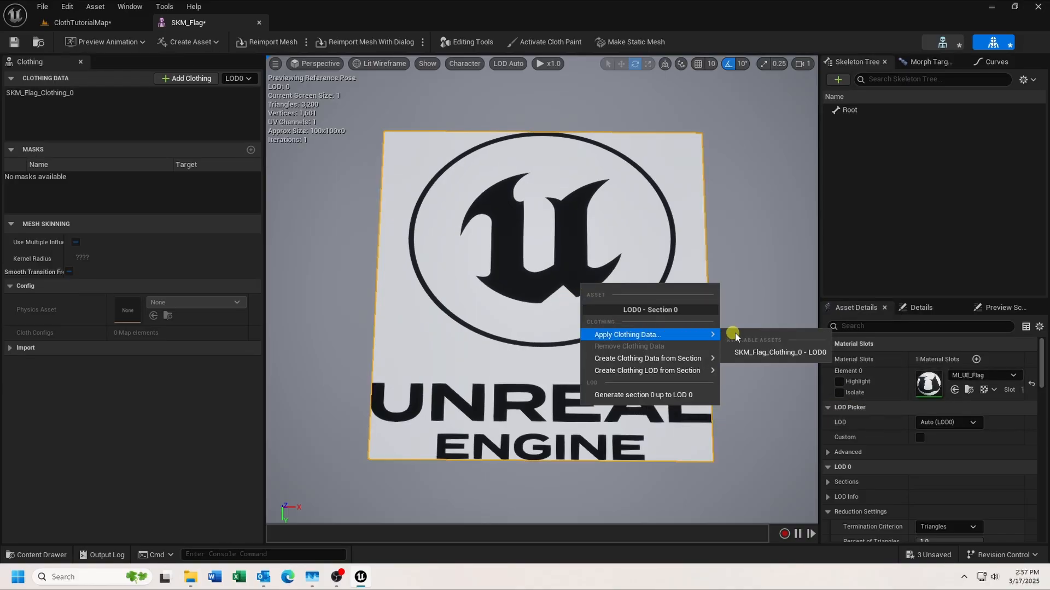
pyautogui.click(755, 352)
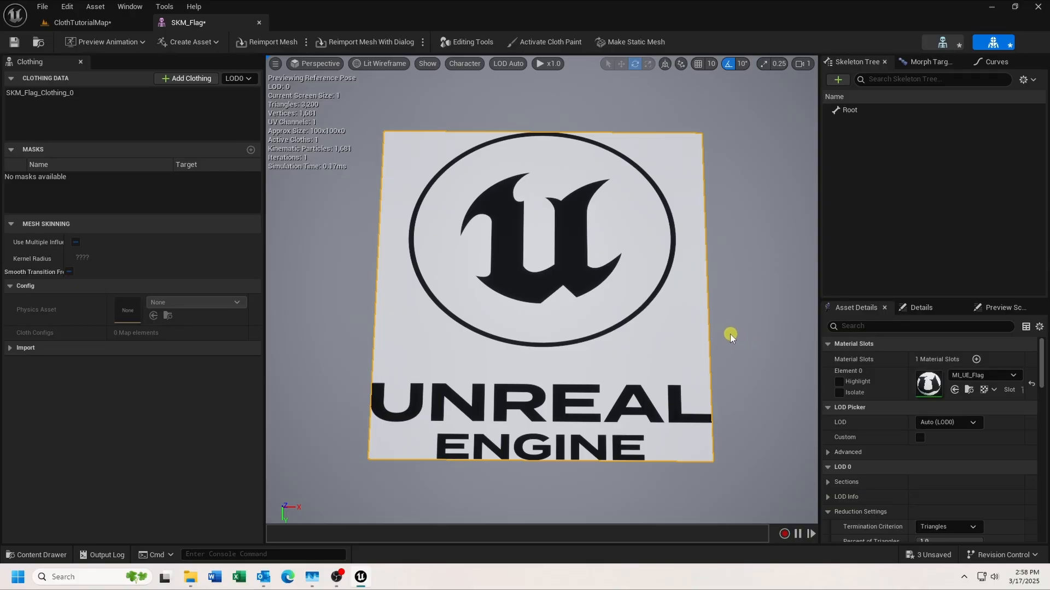
# - Activate cloth painting on SKM_Flag_Clothing_0 and paint the whole flag's Max Distance mask with value 300 and brush radius 50
pyautogui.click(538, 43)
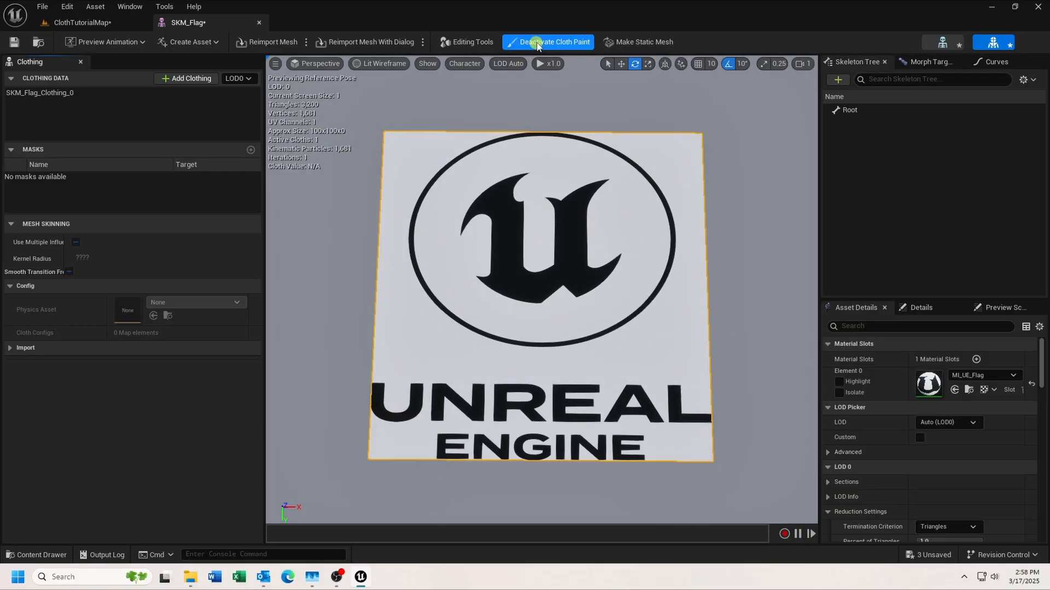
pyautogui.click(42, 93)
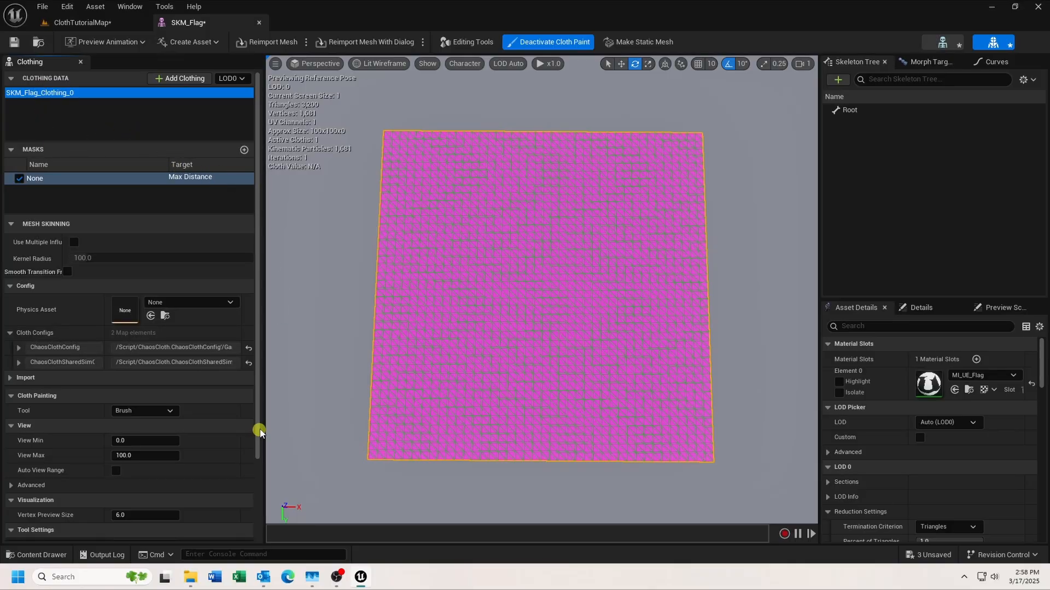
pyautogui.scroll(-5, 225, 458)
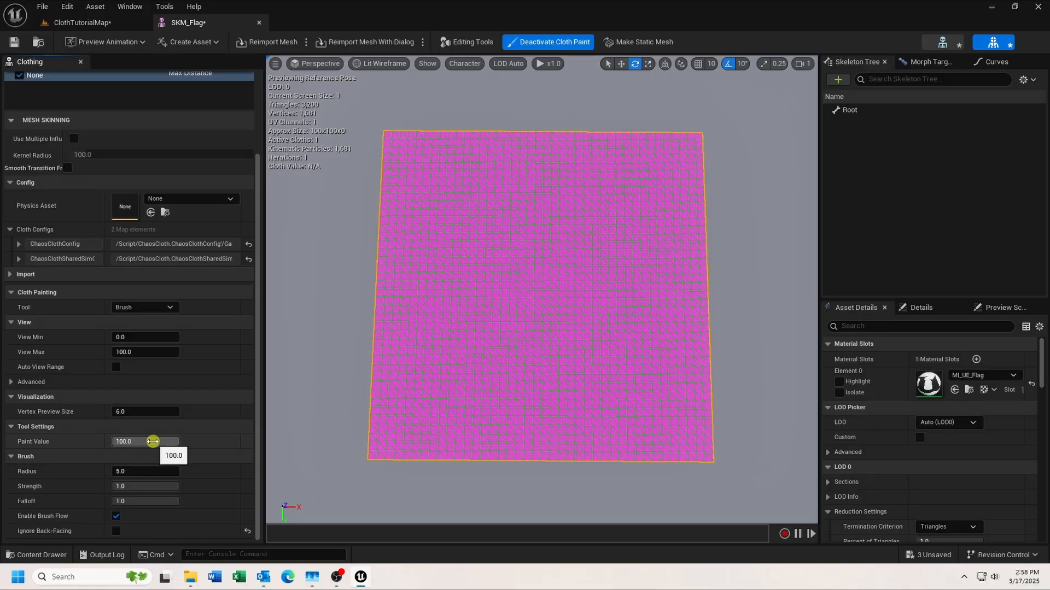
pyautogui.click(153, 441)
pyautogui.click(137, 471)
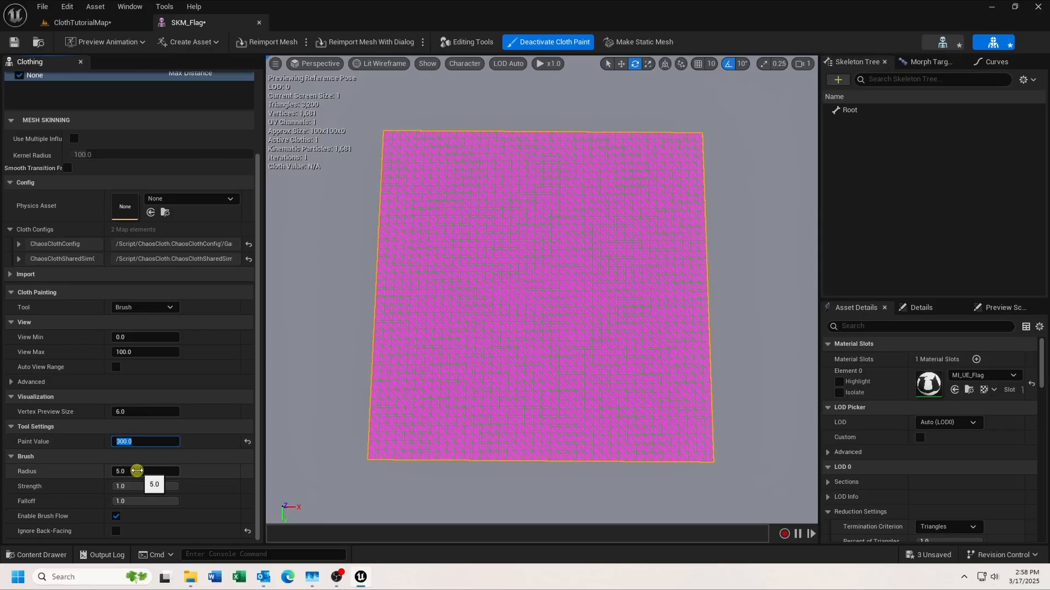
pyautogui.write('50')
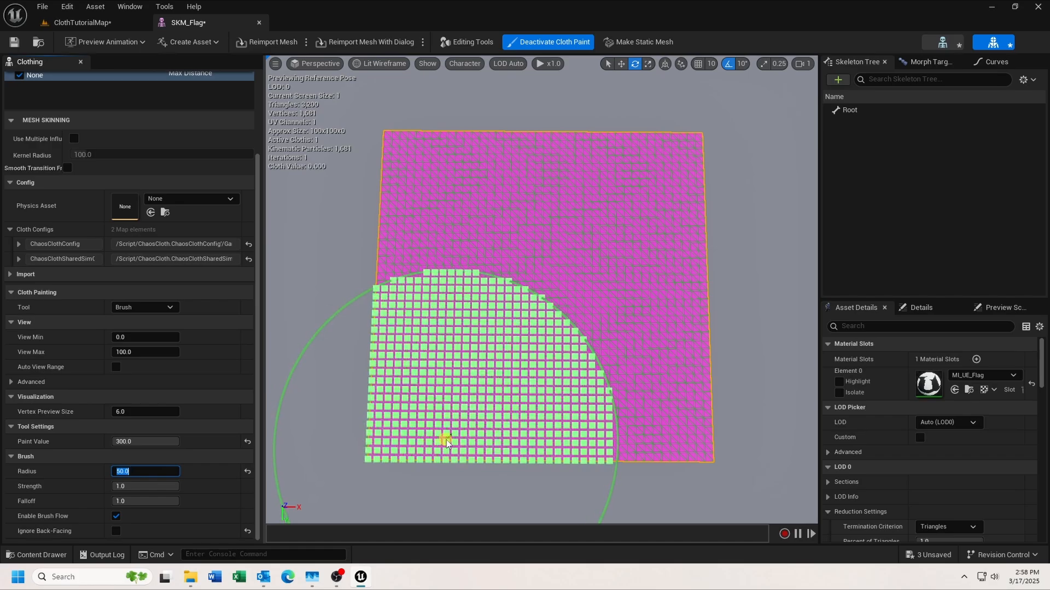
pyautogui.moveTo(446, 441)
pyautogui.mouseDown()
pyautogui.moveTo(450, 262)
pyautogui.moveTo(567, 235)
pyautogui.moveTo(642, 282)
pyautogui.moveTo(540, 351)
pyautogui.moveTo(448, 232)
pyautogui.moveTo(579, 271)
pyautogui.moveTo(576, 280)
pyautogui.mouseUp()
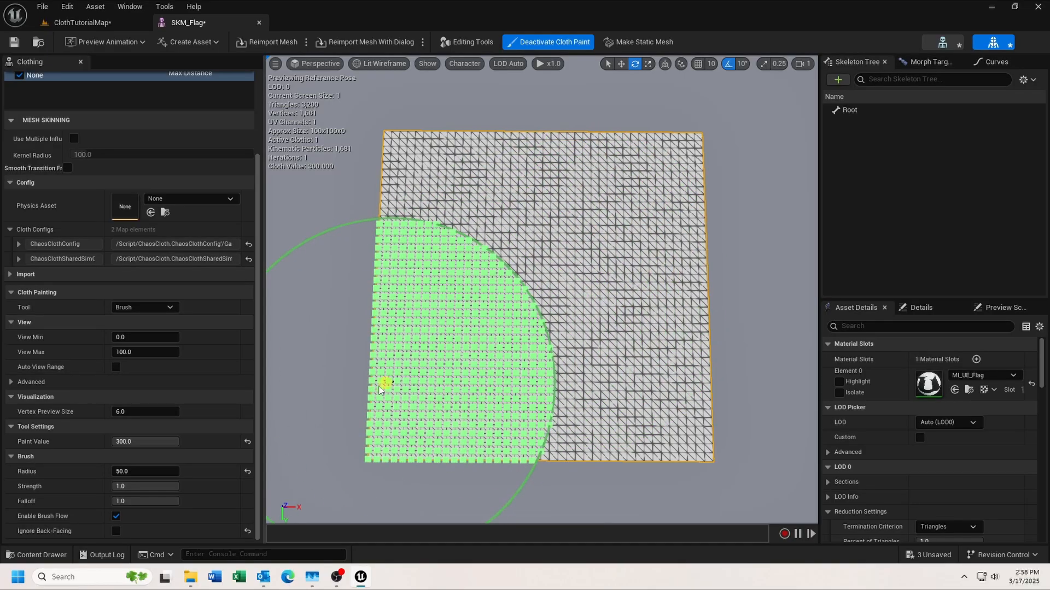
# - Paint both corners and the middle of the flag's left edge with value 0 and radius 5, then deactivate cloth painting
pyautogui.click(143, 442)
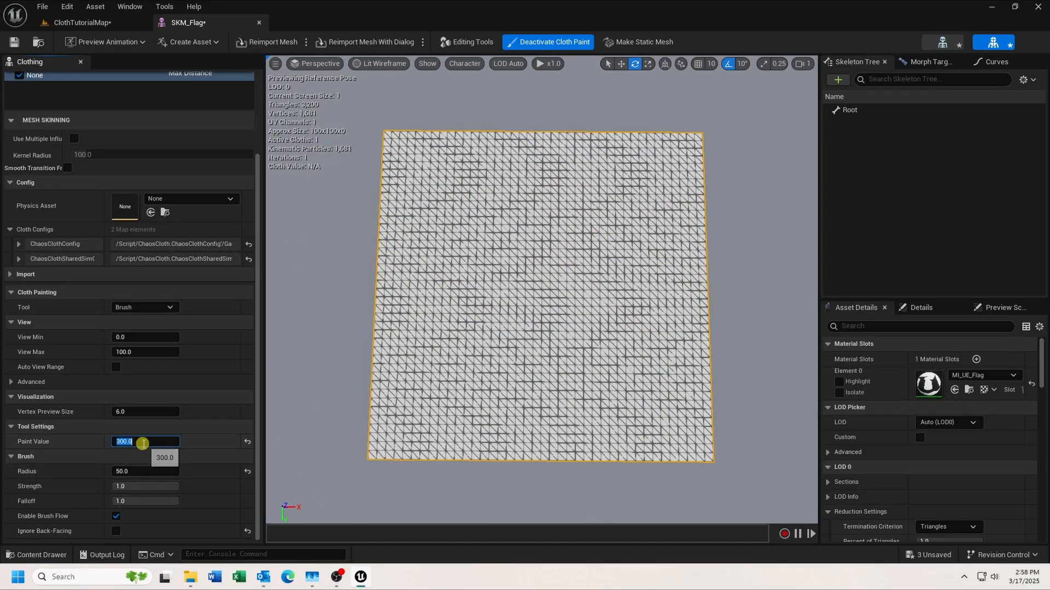
pyautogui.write('0')
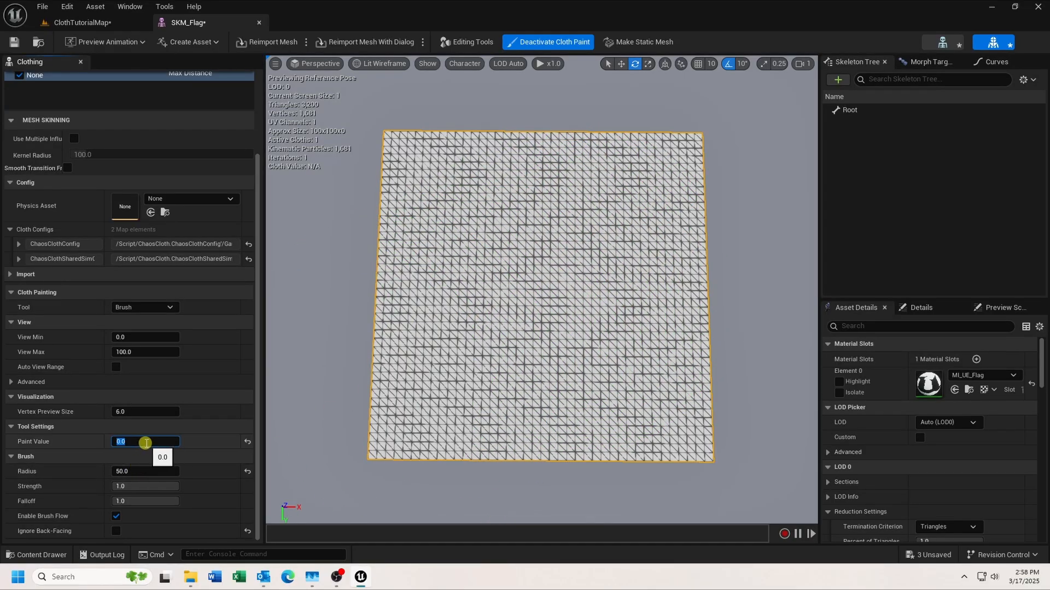
pyautogui.click(143, 471)
pyautogui.write('5')
pyautogui.press('Return')
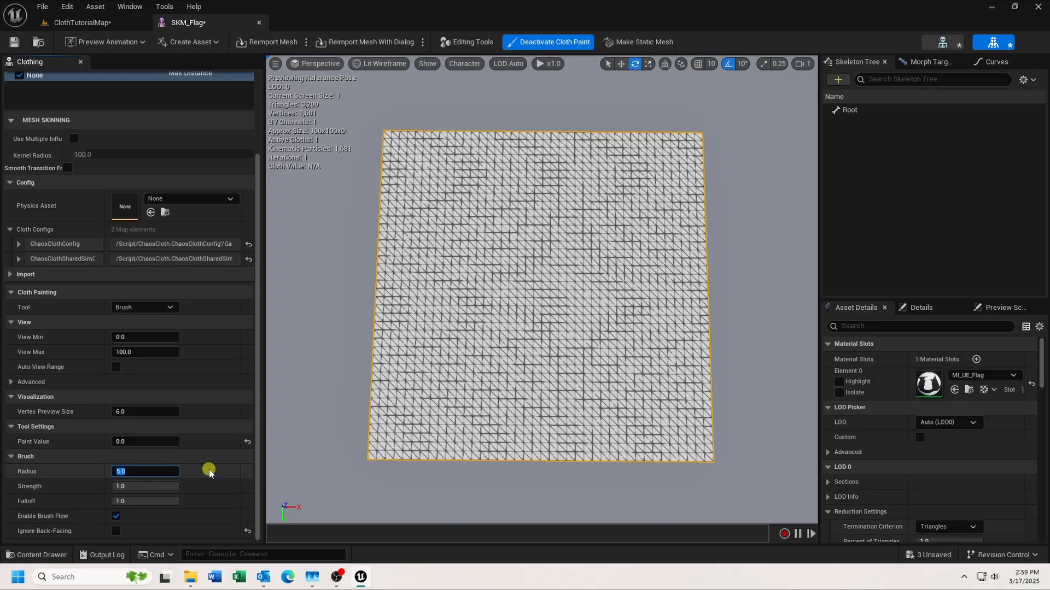
pyautogui.click(381, 447)
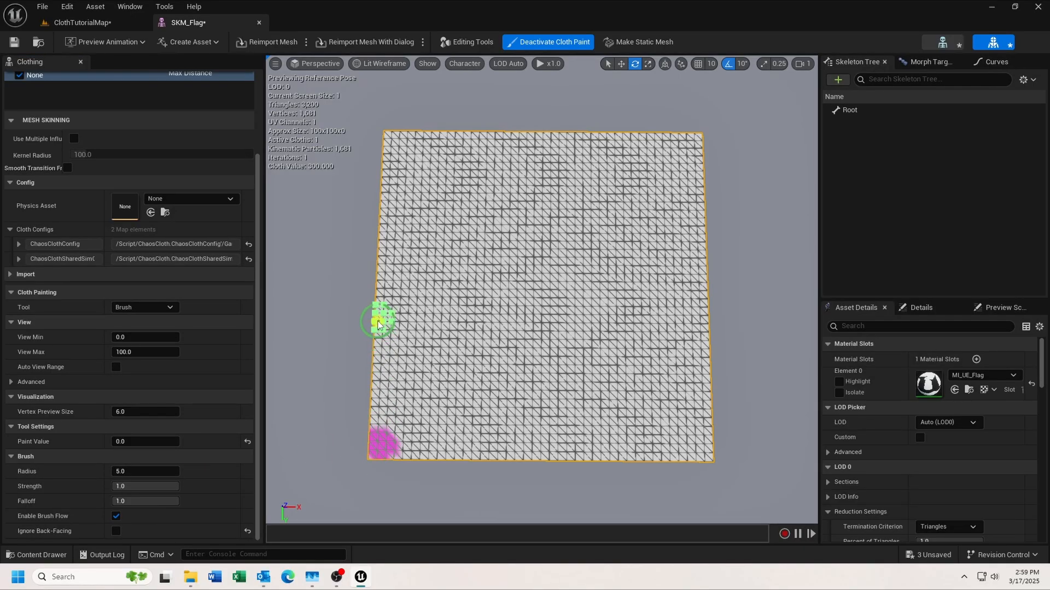
pyautogui.moveTo(387, 276)
pyautogui.mouseDown()
pyautogui.moveTo(382, 294)
pyautogui.moveTo(385, 283)
pyautogui.mouseUp()
pyautogui.moveTo(391, 136); pyautogui.dragTo(387, 155)
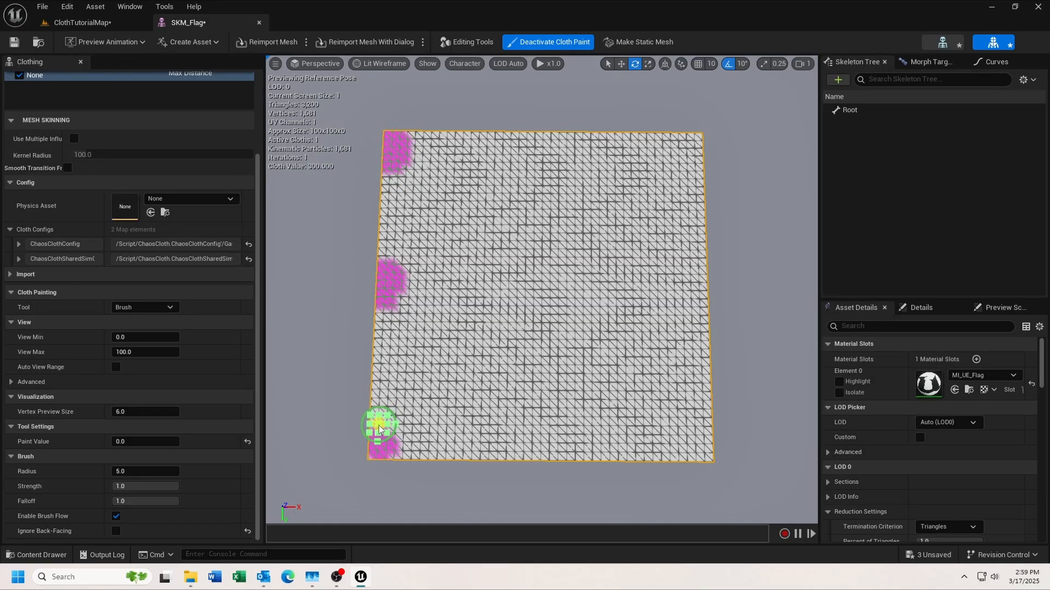
pyautogui.moveTo(375, 437); pyautogui.dragTo(364, 445)
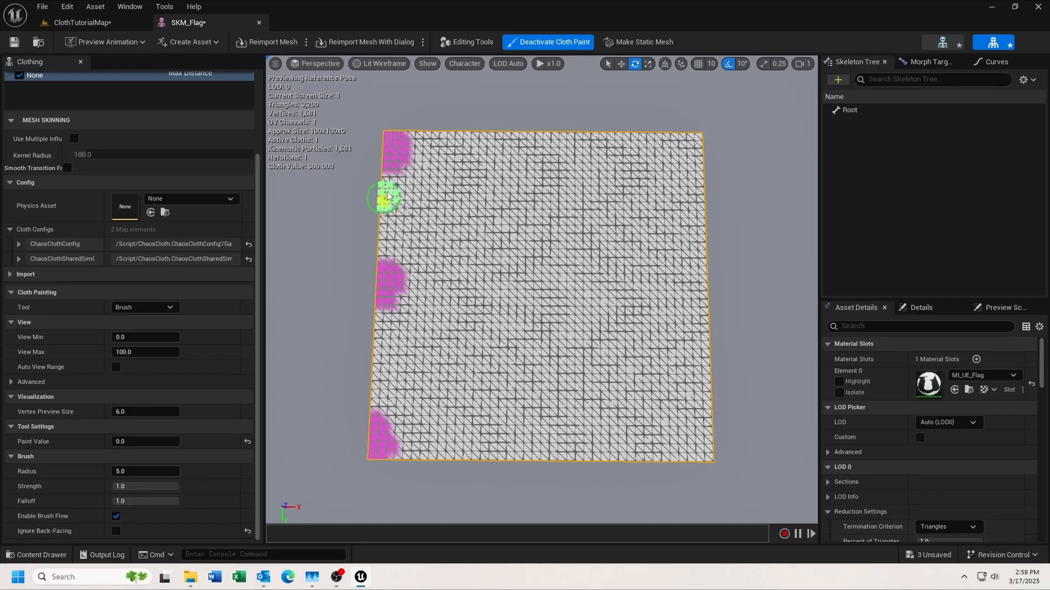
pyautogui.click(570, 42)
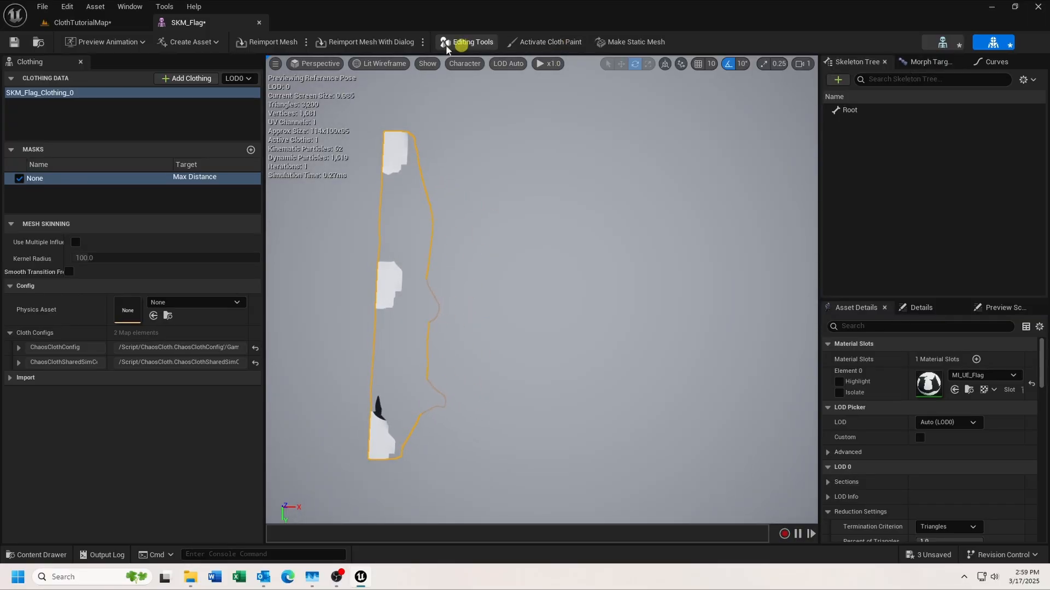
# - Save and close the SKM_Flag asset, and place the SKM_Flag mesh in the level against the upper part of the flagpole
pyautogui.click(15, 41)
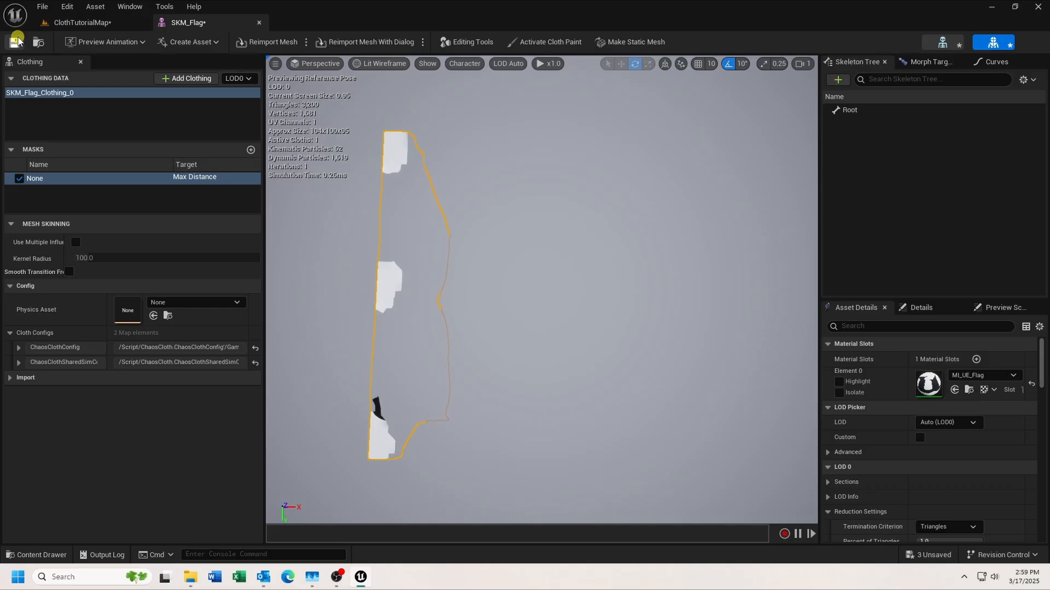
pyautogui.click(261, 22)
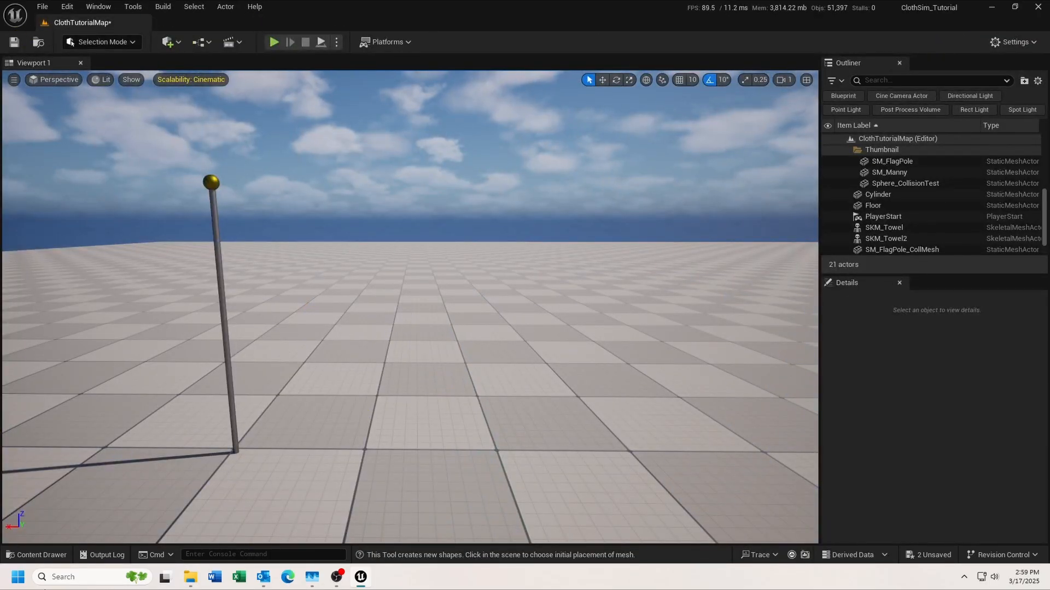
pyautogui.click(30, 555)
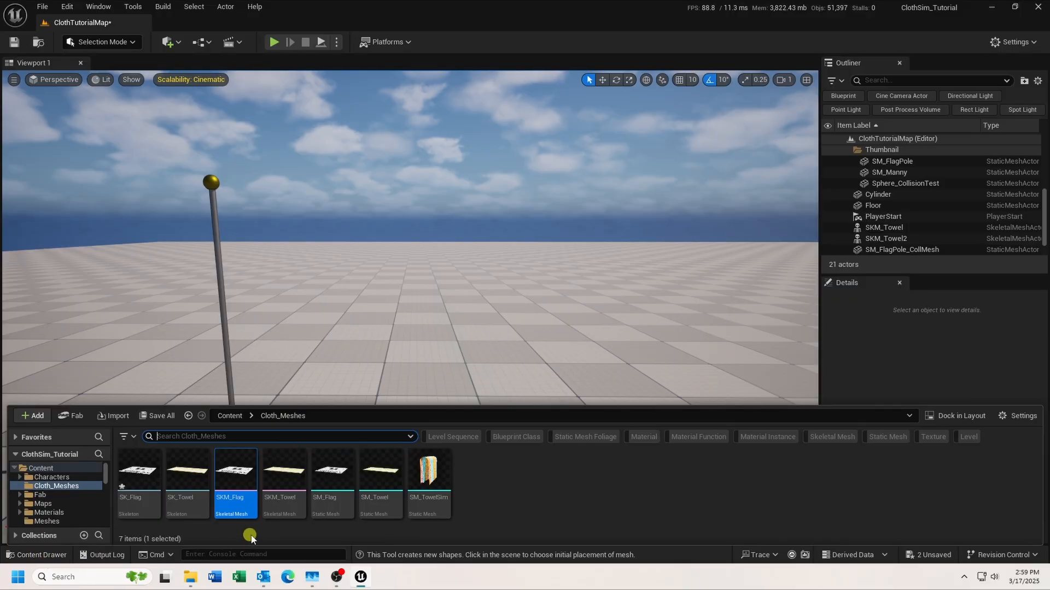
pyautogui.moveTo(236, 500); pyautogui.dragTo(358, 415)
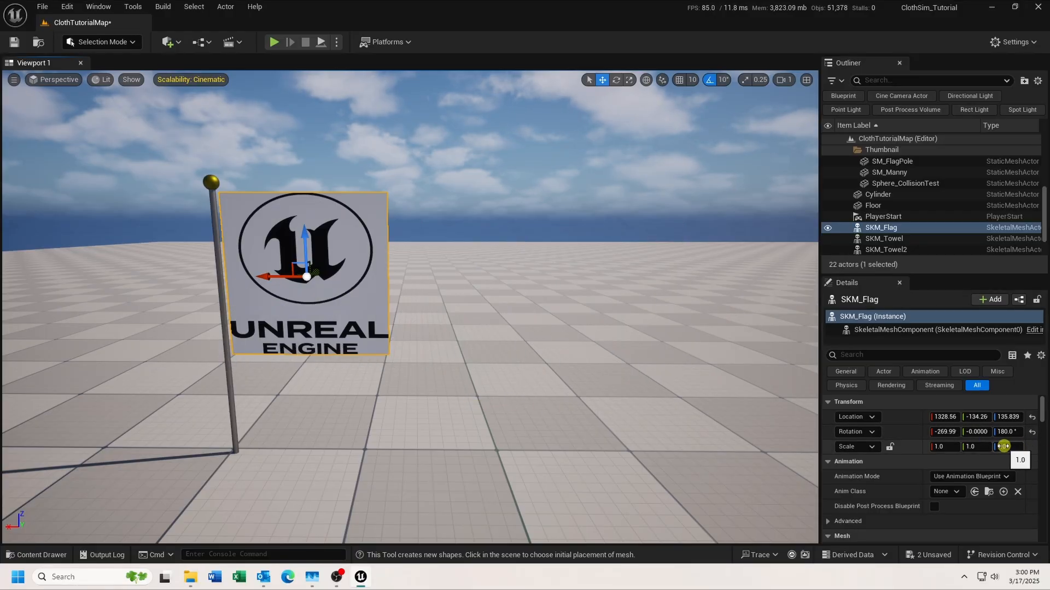
# - Enable Collide with Environment and Force Collision Update in the placed flag's Clothing settings
pyautogui.scroll(-5, 1003, 447)
pyautogui.scroll(-8, 1003, 447)
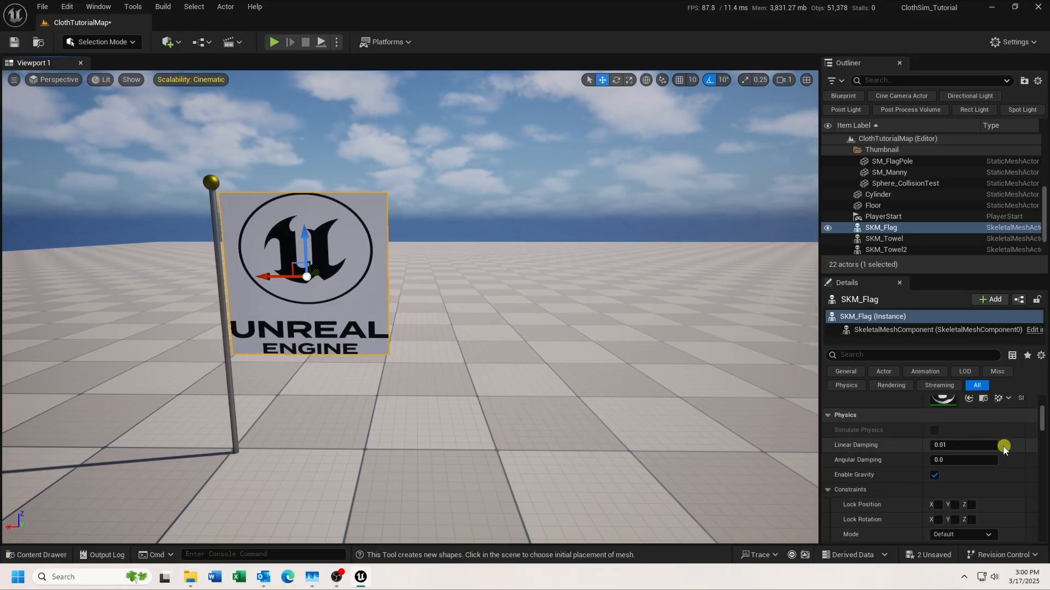
pyautogui.scroll(-8, 1003, 446)
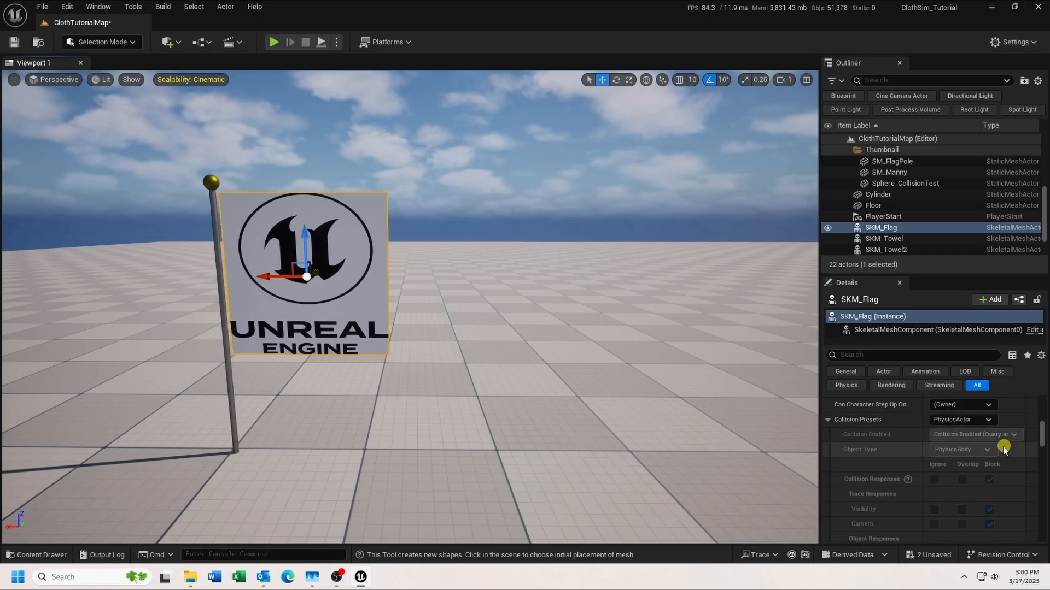
pyautogui.scroll(-3, 1003, 448)
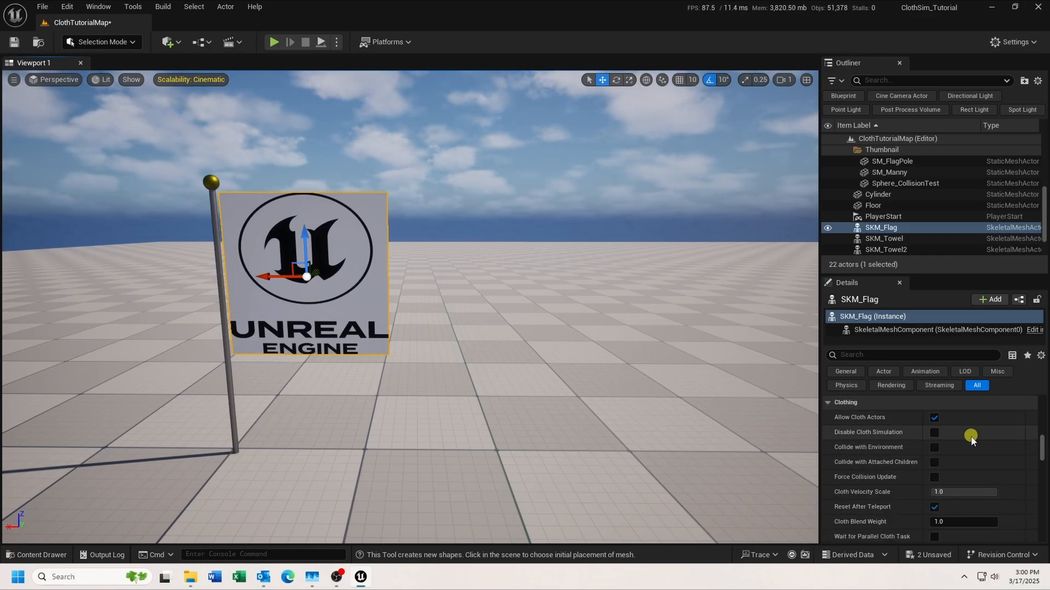
pyautogui.click(934, 448)
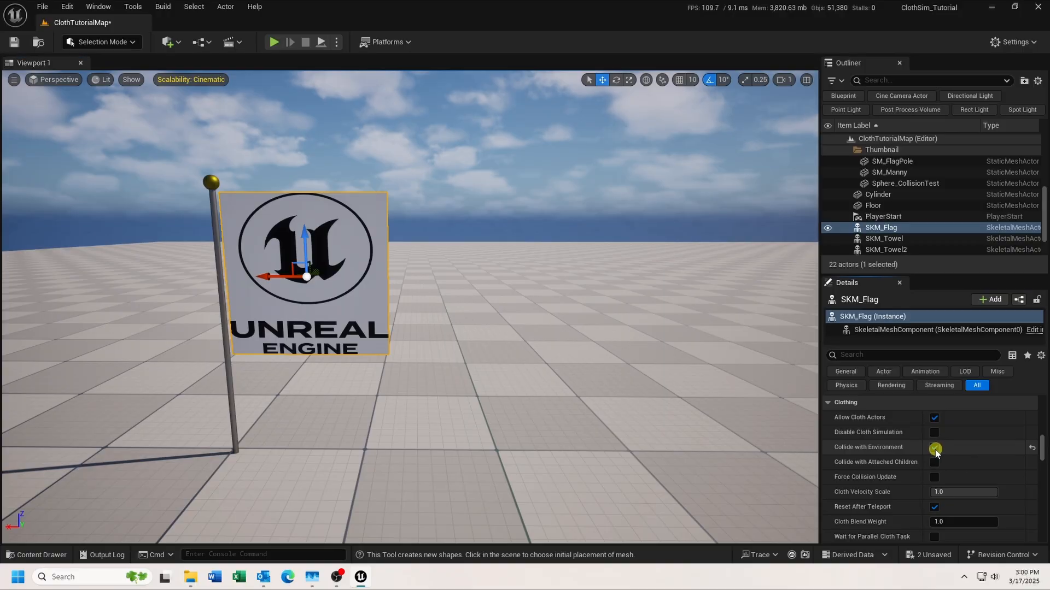
pyautogui.click(935, 478)
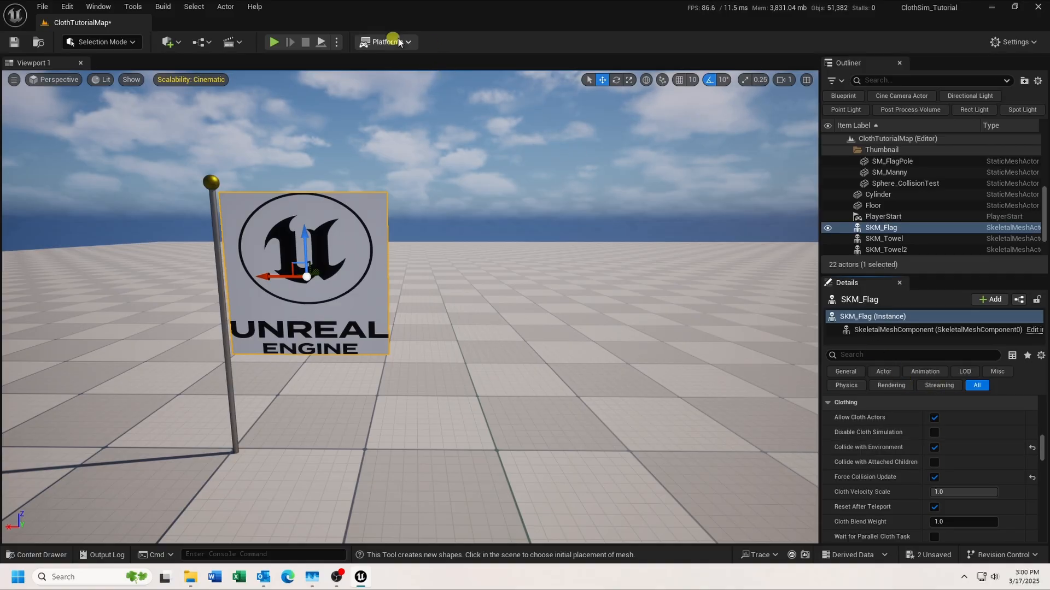
# - Place a Wind Directional Source beside the flag's free edge and rotate it to about -110° around the Z axis
pyautogui.click(179, 44)
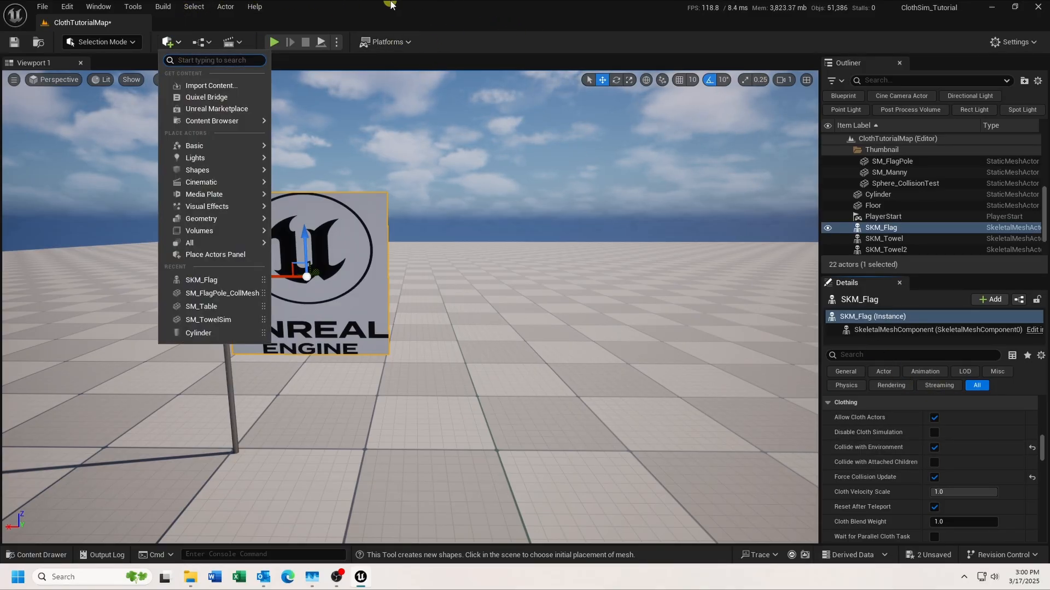
pyautogui.write('wind dire')
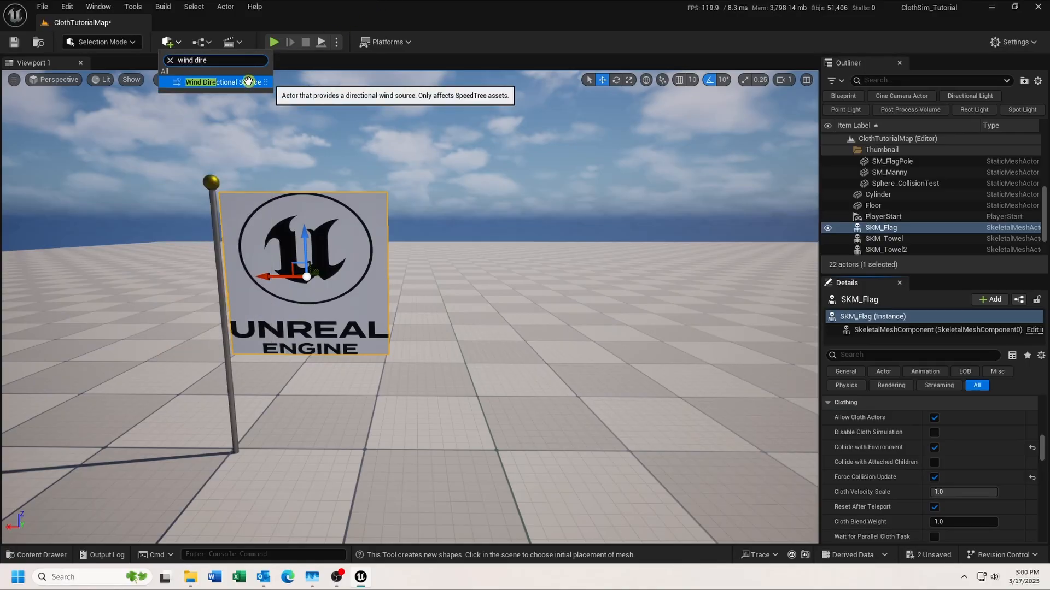
pyautogui.moveTo(222, 82); pyautogui.dragTo(473, 302)
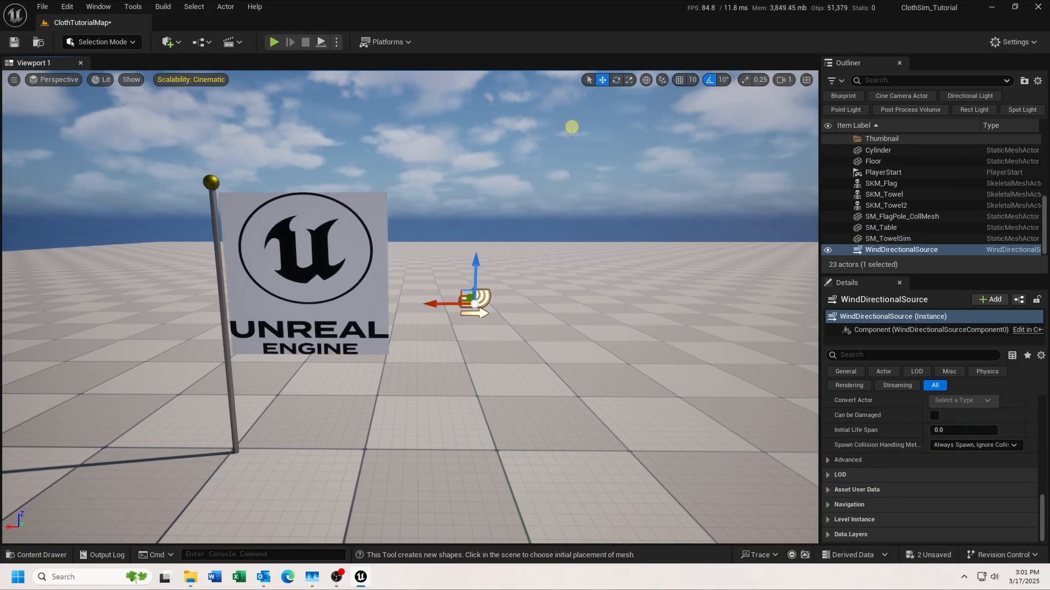
pyautogui.click(616, 80)
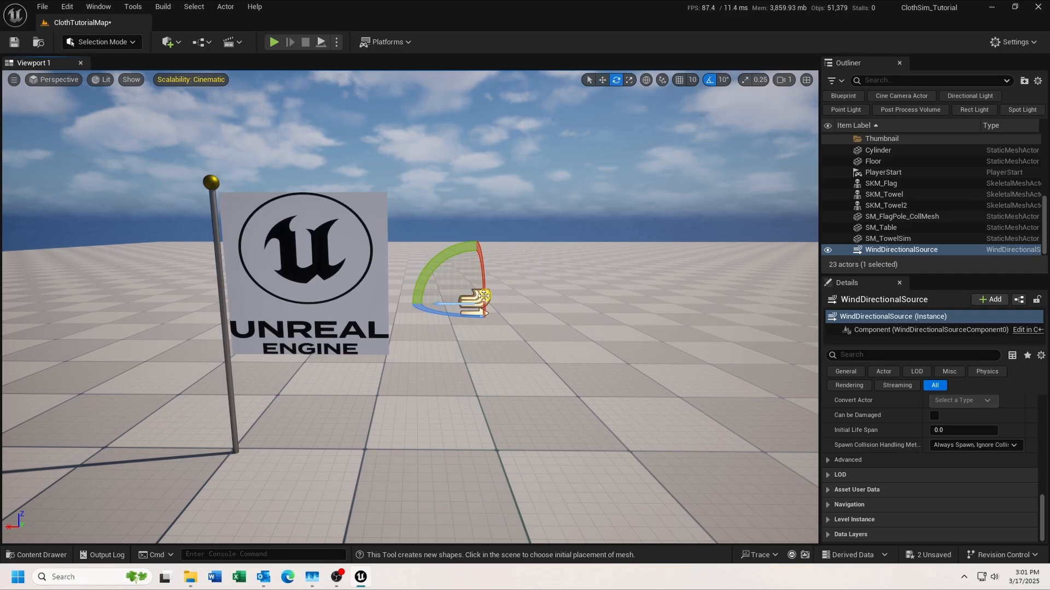
pyautogui.moveTo(433, 312); pyautogui.dragTo(705, 281)
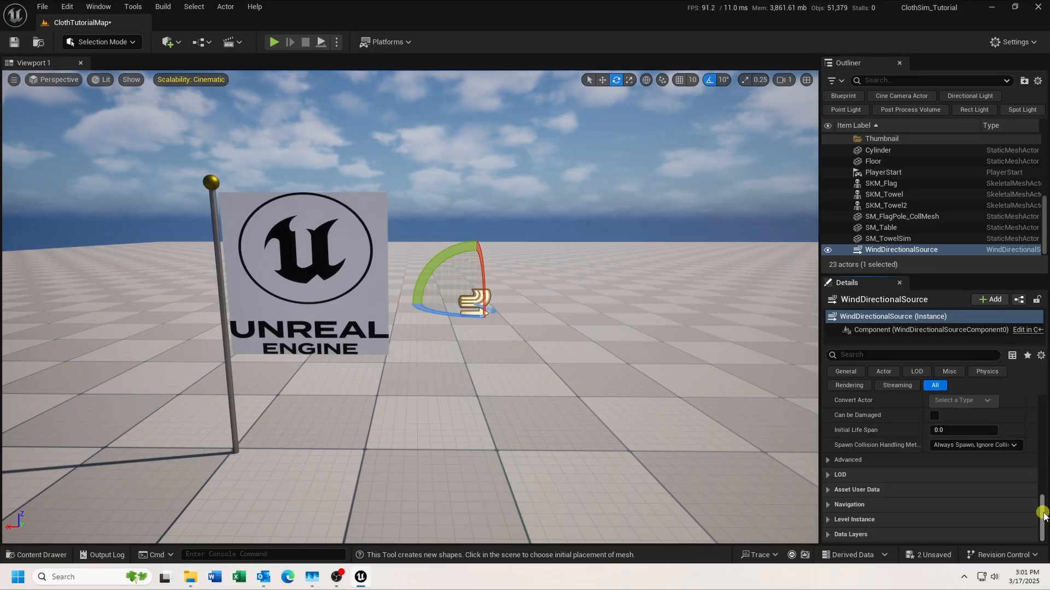
# - Set the wind source's Speed to 12 and run the level simulation to test the flag
pyautogui.scroll(10, 951, 478)
pyautogui.scroll(-1, 946, 485)
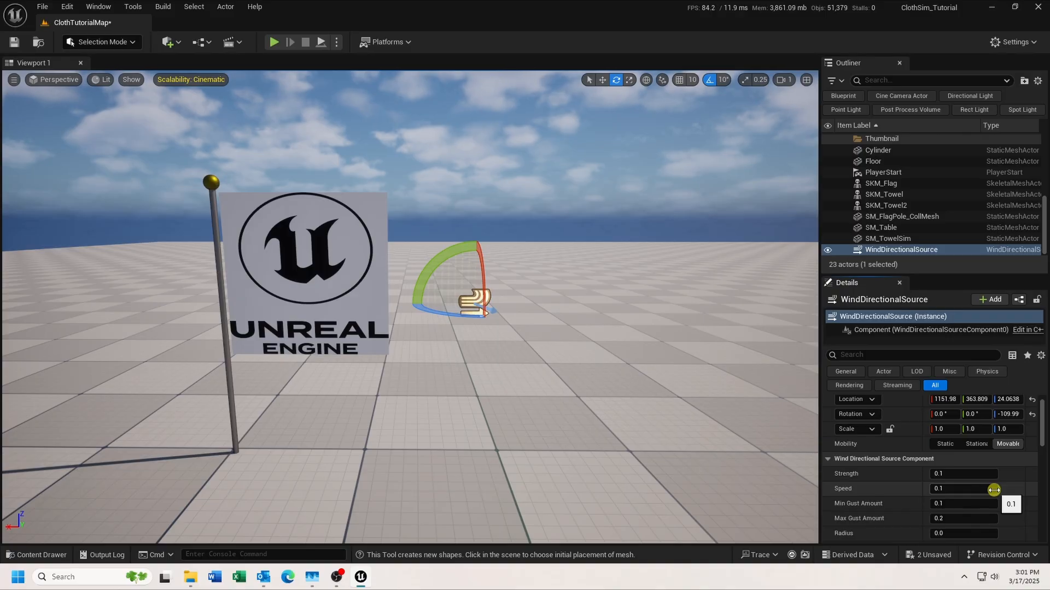
pyautogui.click(972, 489)
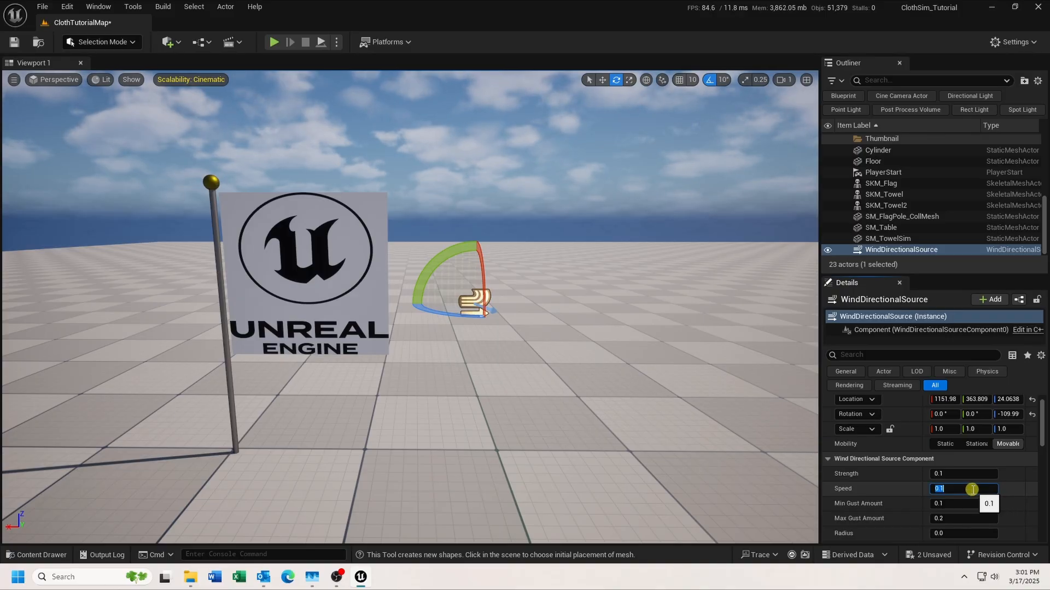
pyautogui.write('12')
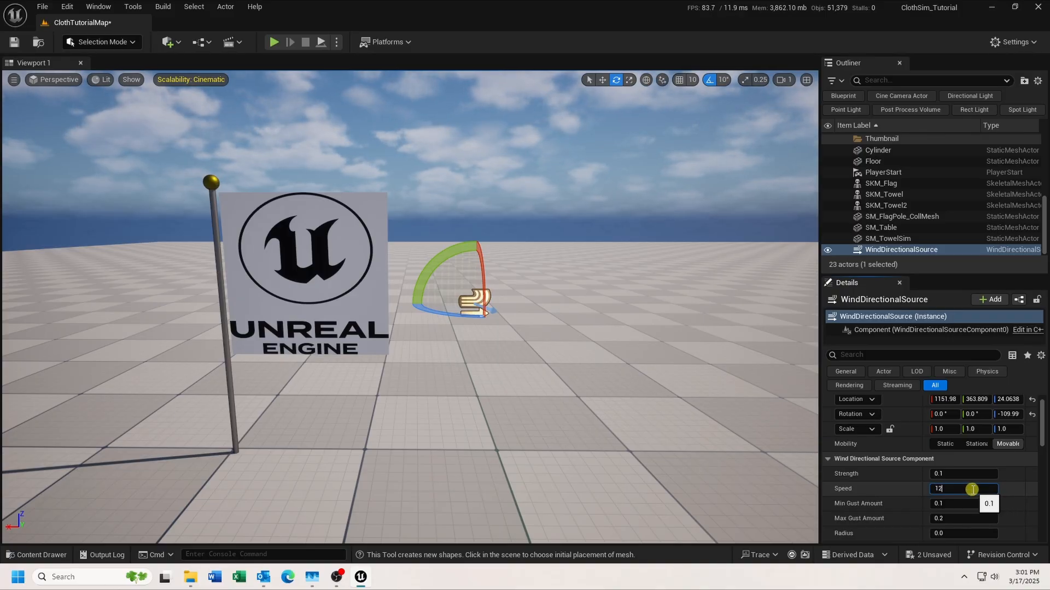
pyautogui.press('Return')
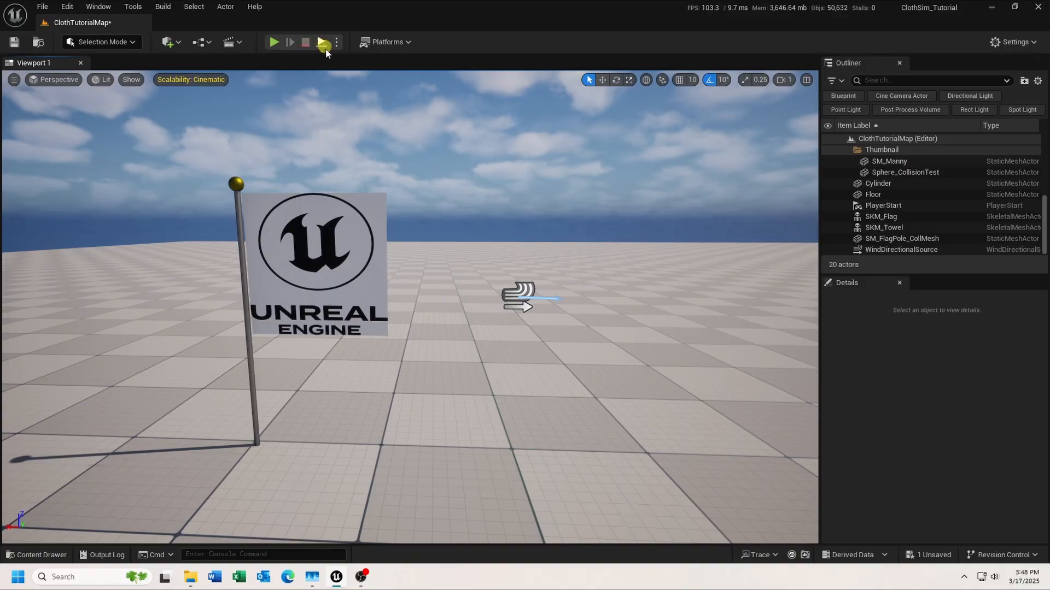
pyautogui.hotkey('alt', 'p')
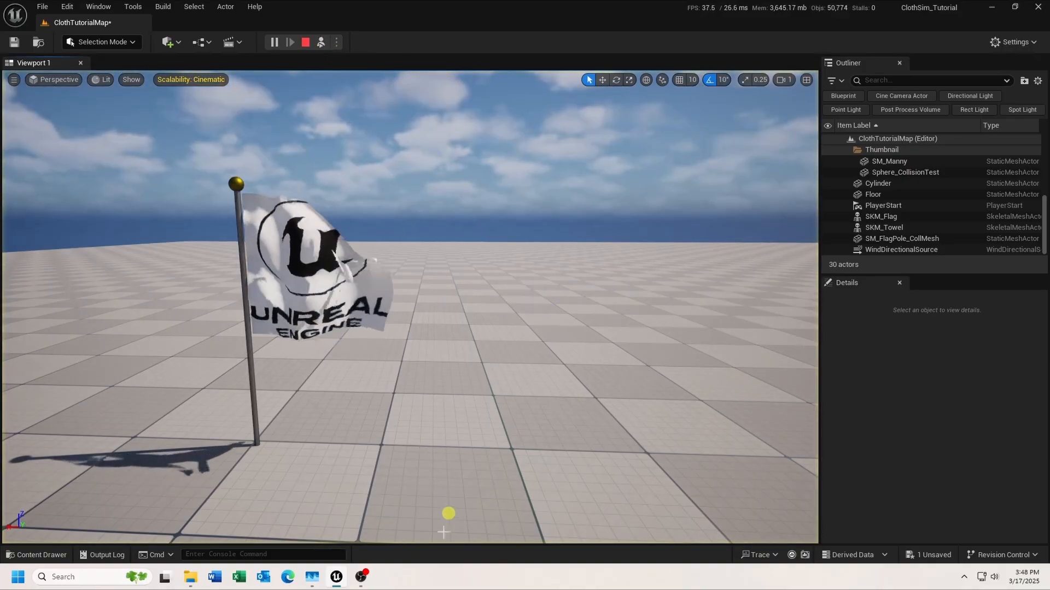
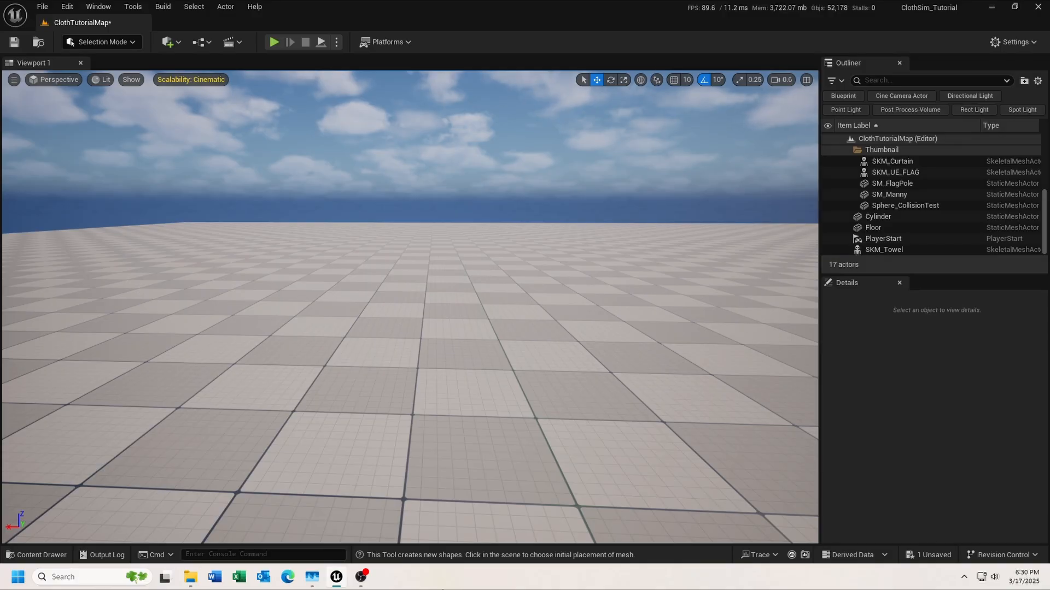
# - Make Cloth_Meshes the current content folder, and put the content browser away
pyautogui.click(55, 556)
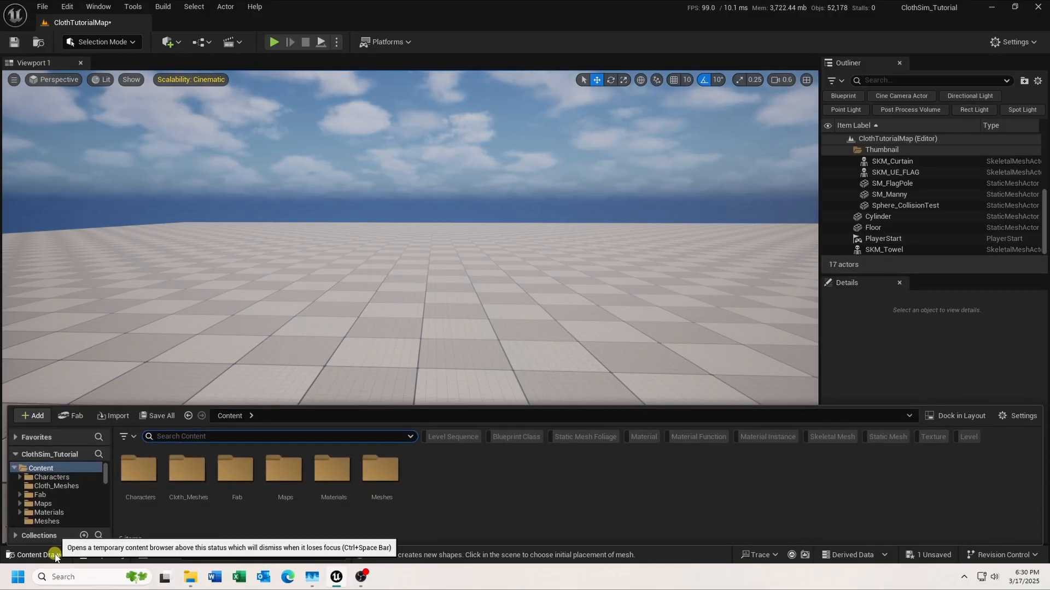
pyautogui.click(182, 477)
pyautogui.doubleClick(182, 476)
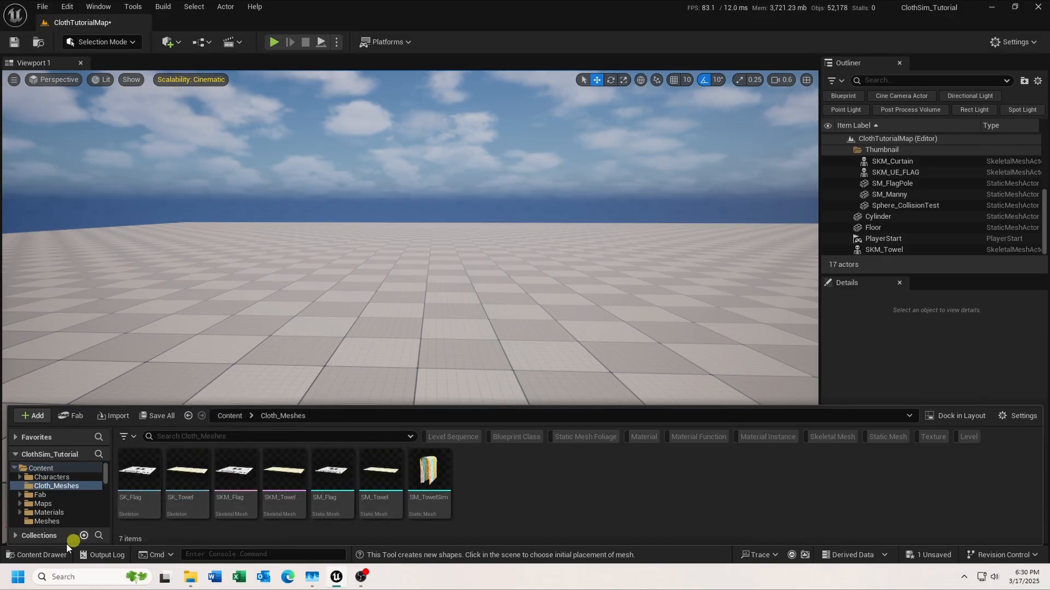
pyautogui.click(50, 556)
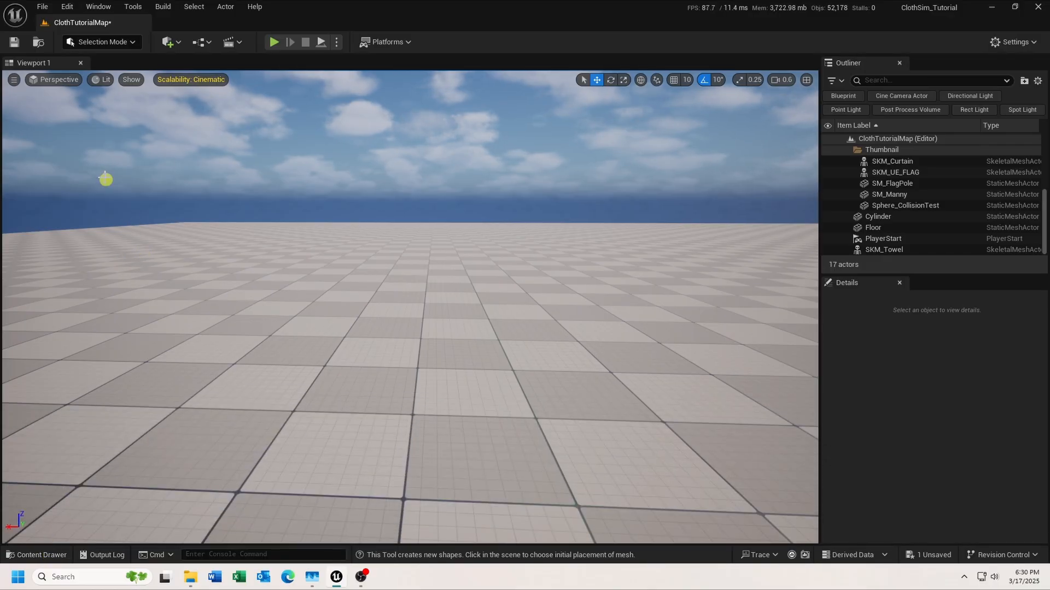
# - Switch the editor to Modeling mode and set the New Asset Location to Current Folder
pyautogui.click(133, 42)
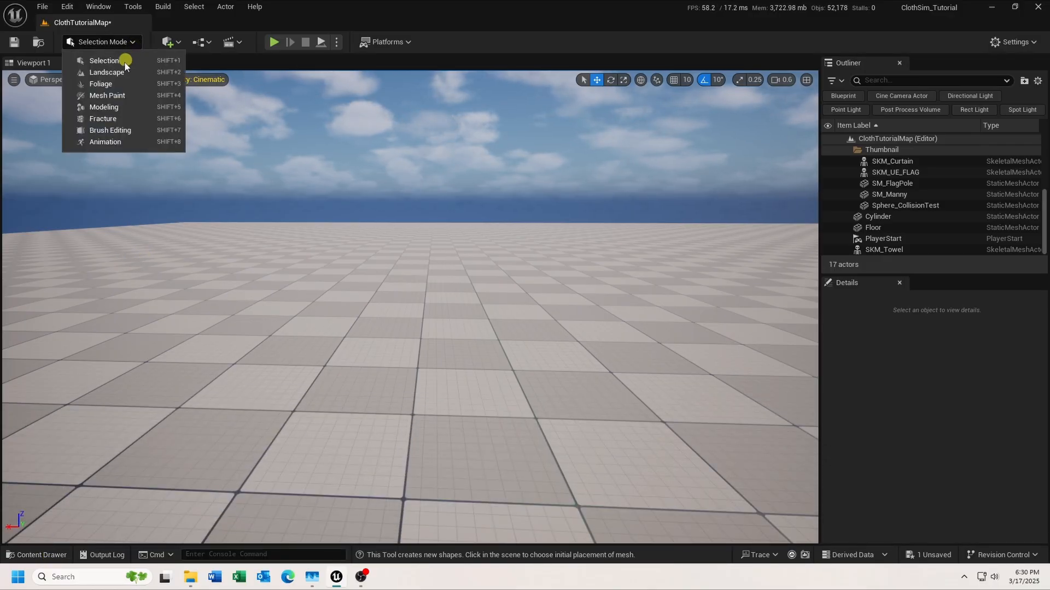
pyautogui.click(106, 107)
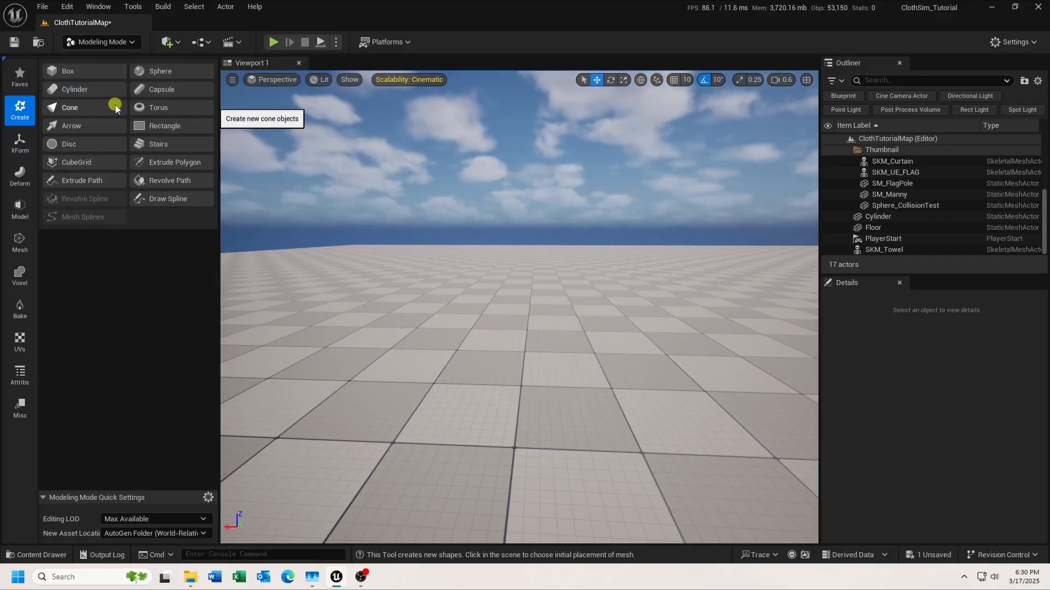
pyautogui.click(203, 534)
pyautogui.click(164, 522)
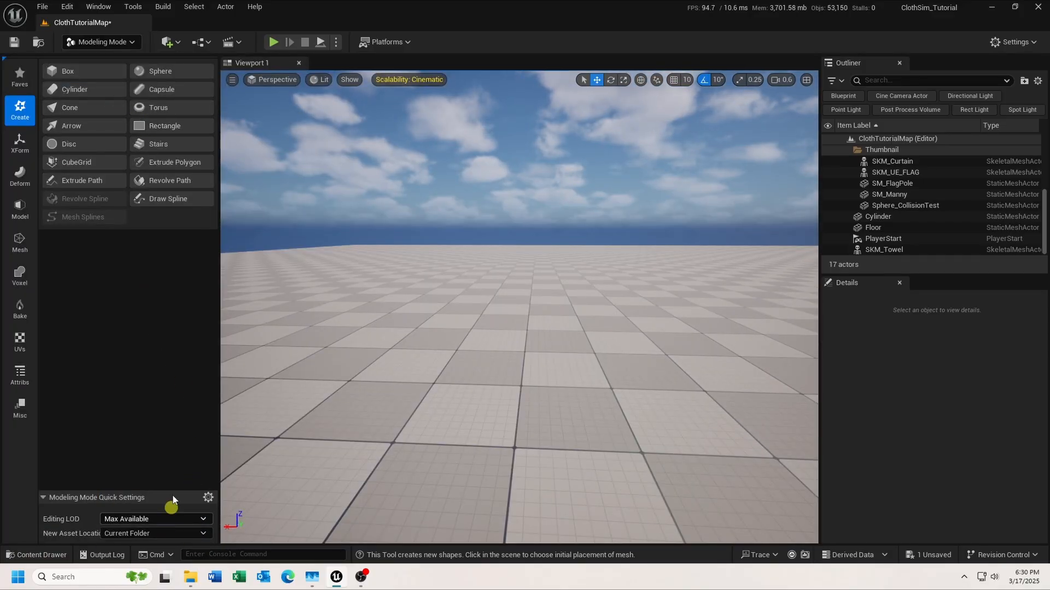
# - Set up a new rectangle mesh with width 150, depth 250, and 40 subdivisions in both width and depth
pyautogui.click(166, 127)
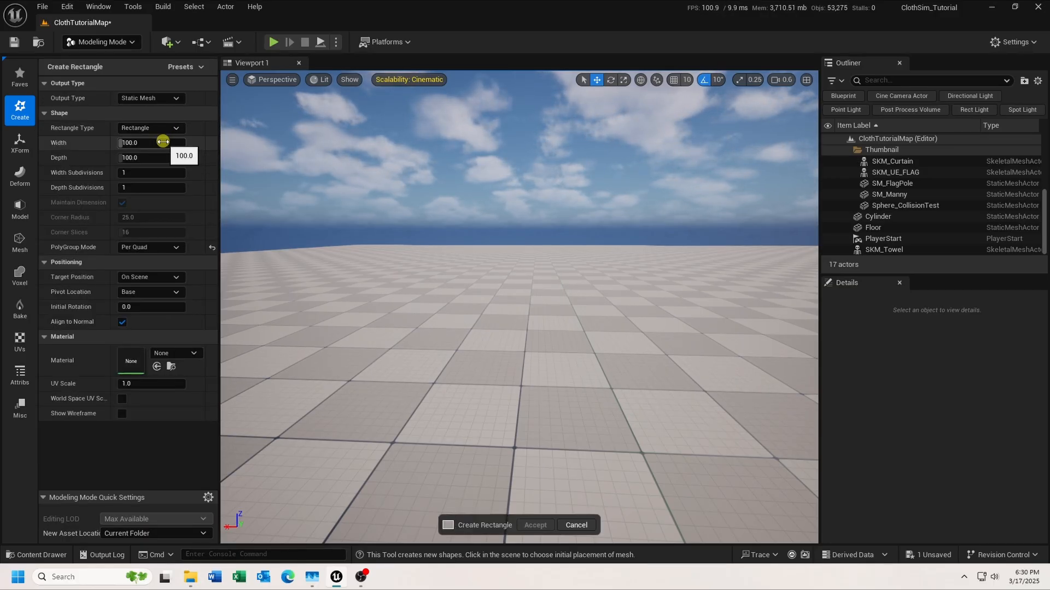
pyautogui.click(163, 141)
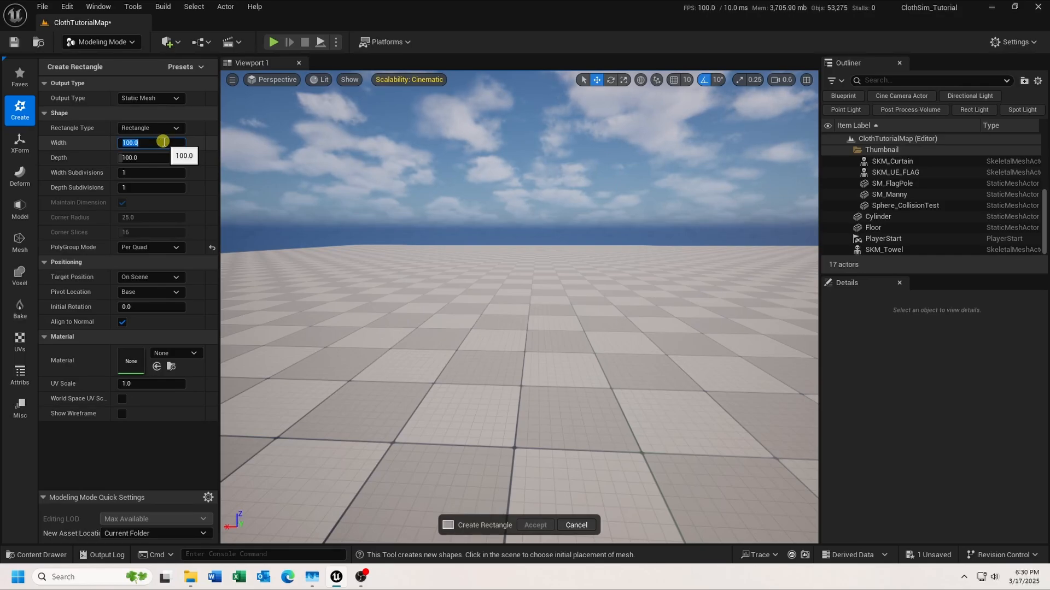
pyautogui.write('150')
pyautogui.press('Tab')
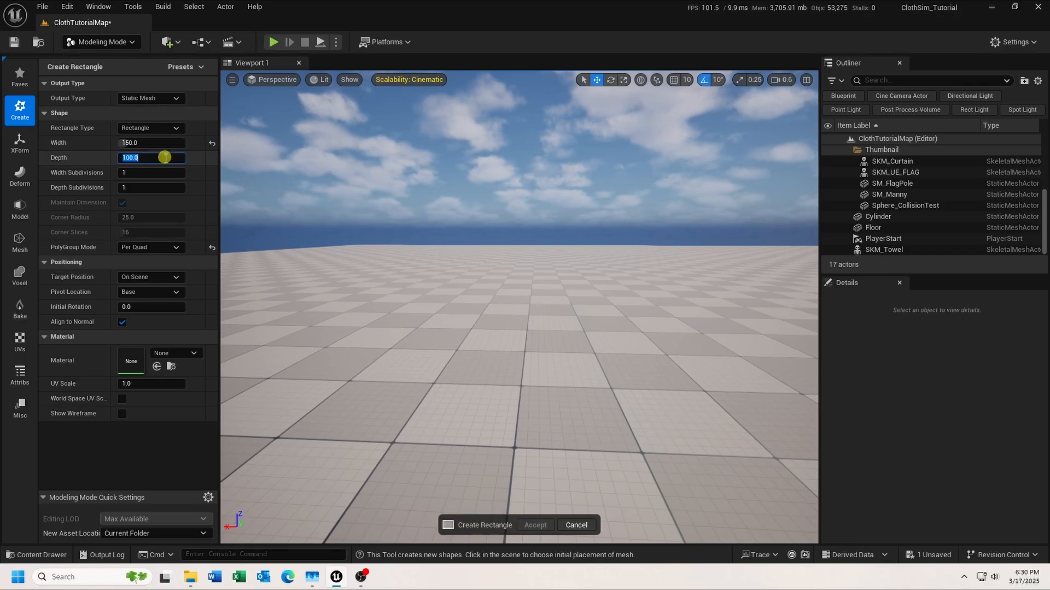
pyautogui.write('25')
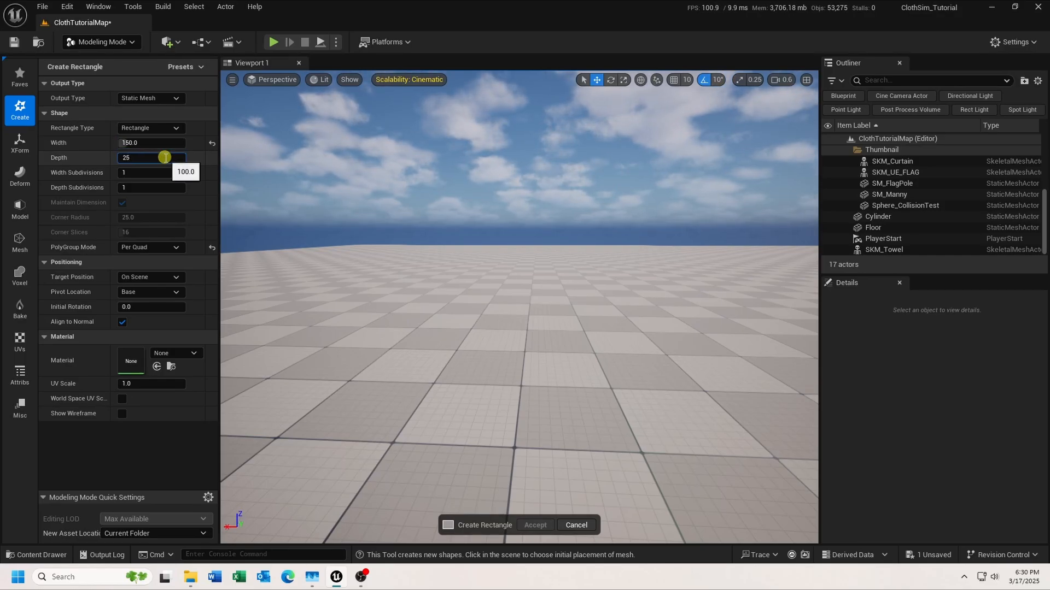
pyautogui.write('0')
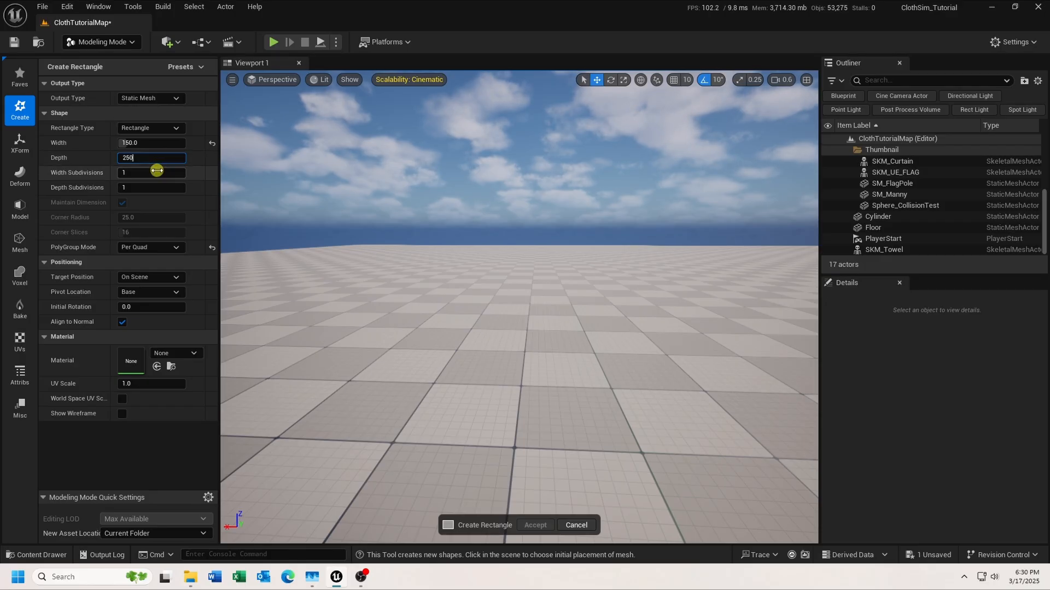
pyautogui.click(157, 171)
pyautogui.write('40')
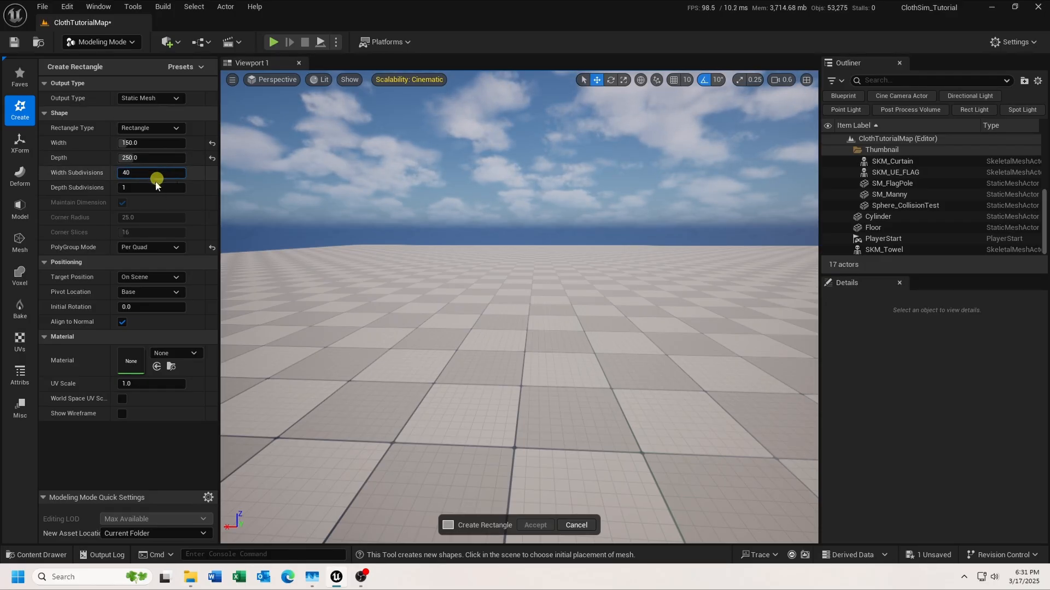
pyautogui.click(152, 188)
pyautogui.write('40')
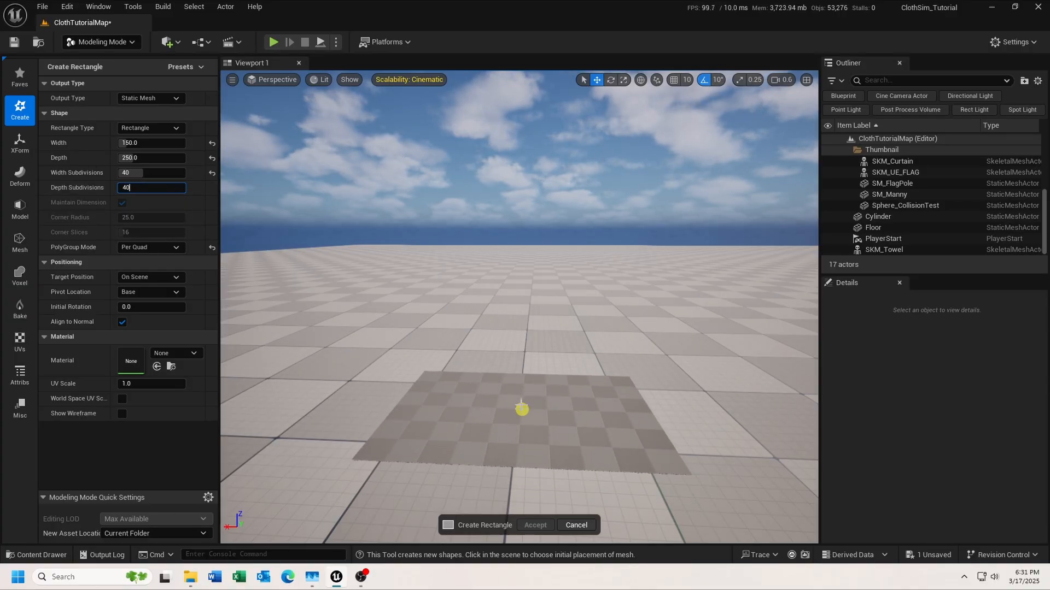
# - Place the rectangle on the floor and create it standing upright, facing the view, at a height of about 142
pyautogui.click(520, 404)
pyautogui.moveTo(459, 393); pyautogui.dragTo(548, 344)
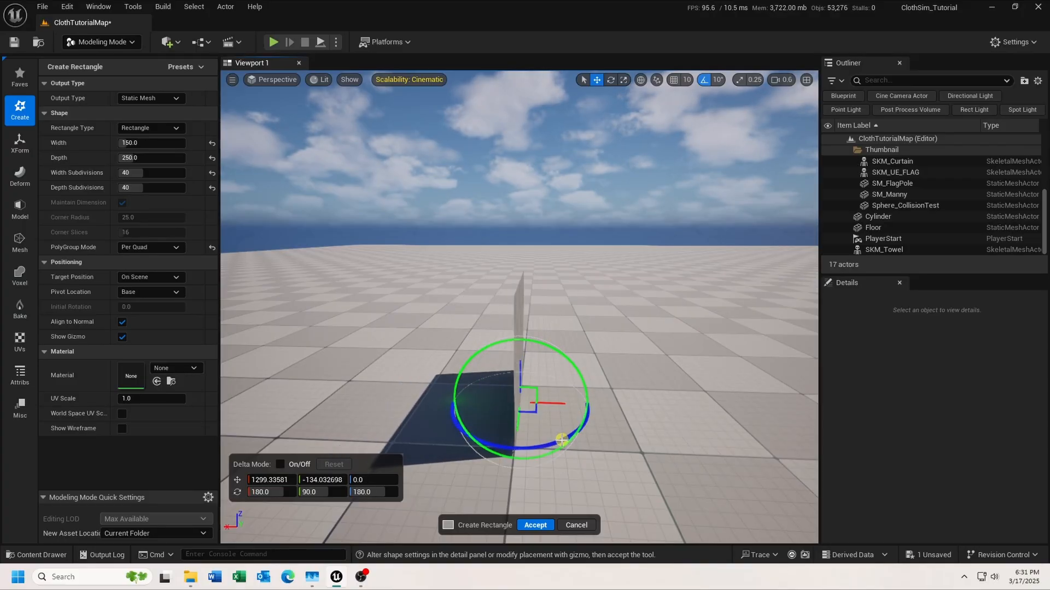
pyautogui.moveTo(561, 440); pyautogui.dragTo(408, 443)
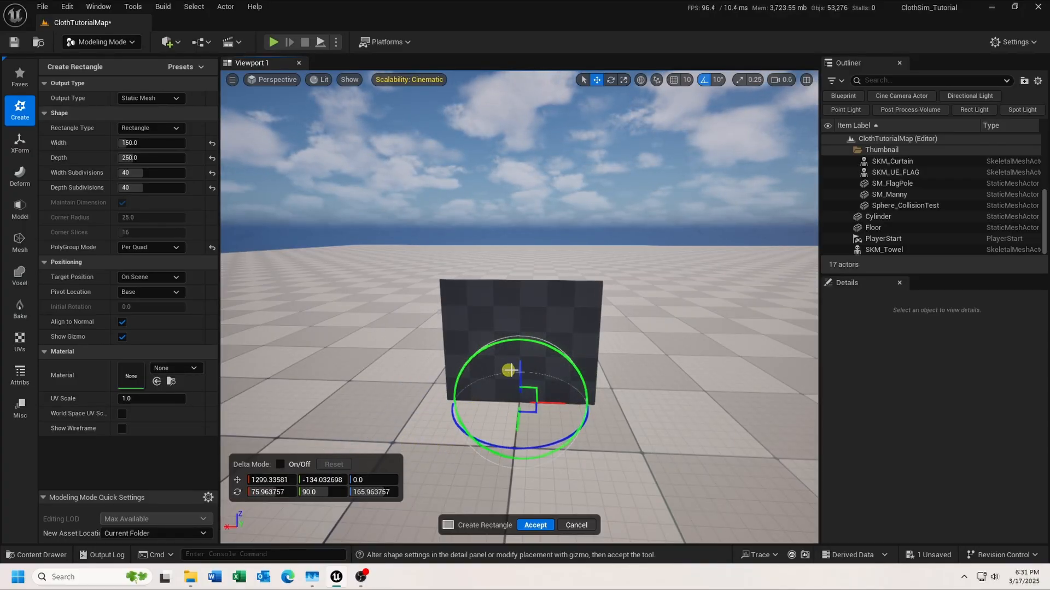
pyautogui.moveTo(519, 370); pyautogui.dragTo(528, 222)
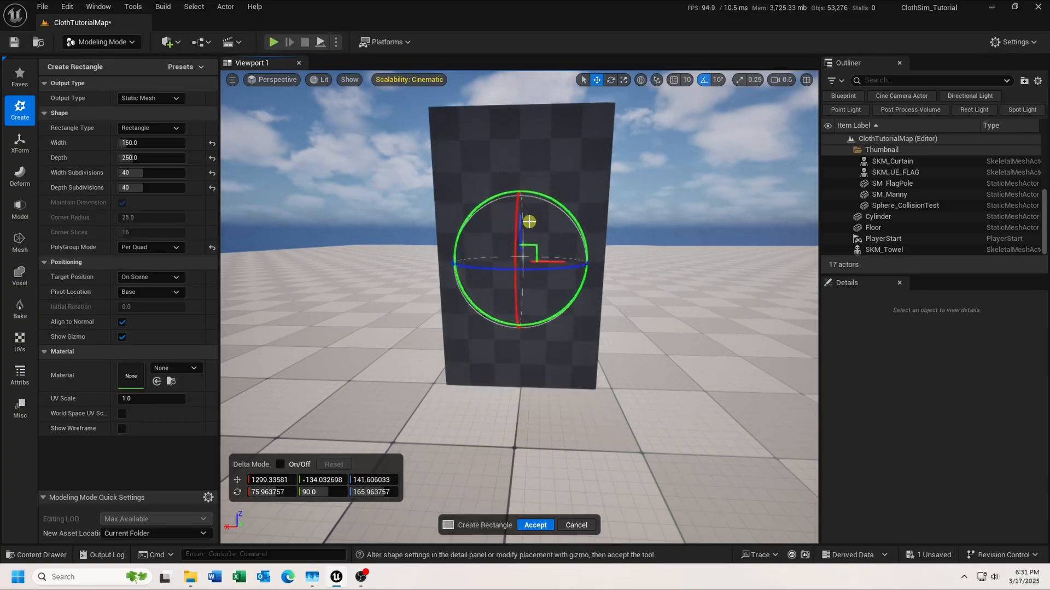
pyautogui.click(541, 524)
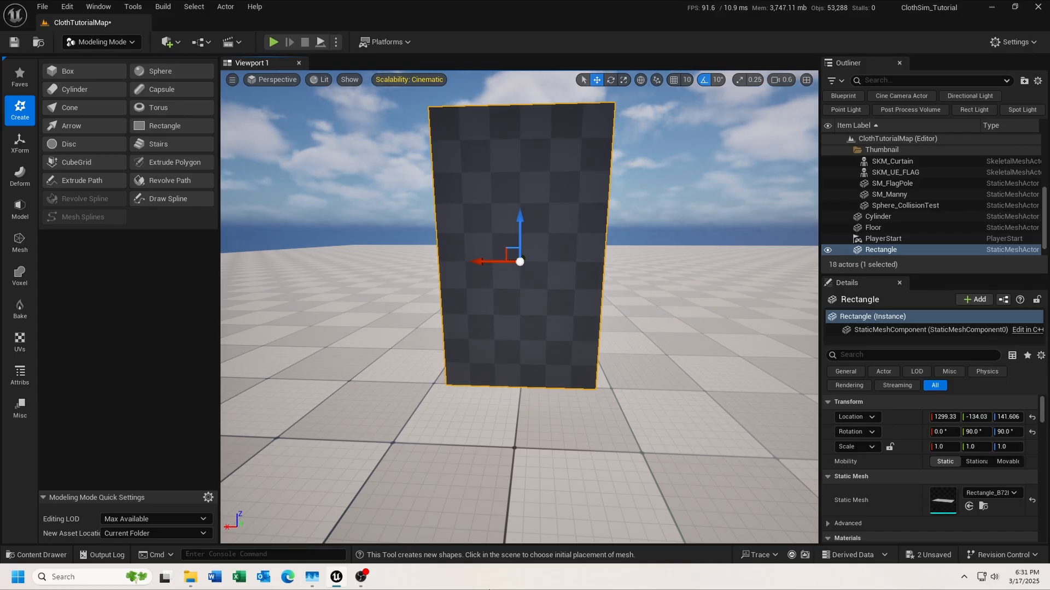
# - Project planar UVs onto the rectangle, using MM_3bar_CurtainGradient as the override preview material, and accept the projection
pyautogui.click(21, 343)
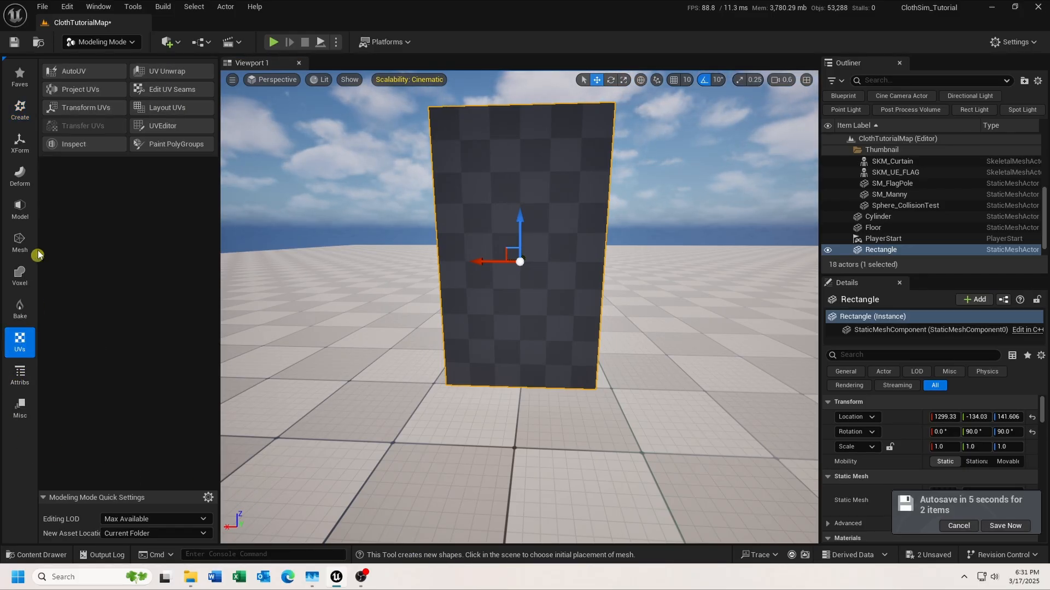
pyautogui.click(93, 90)
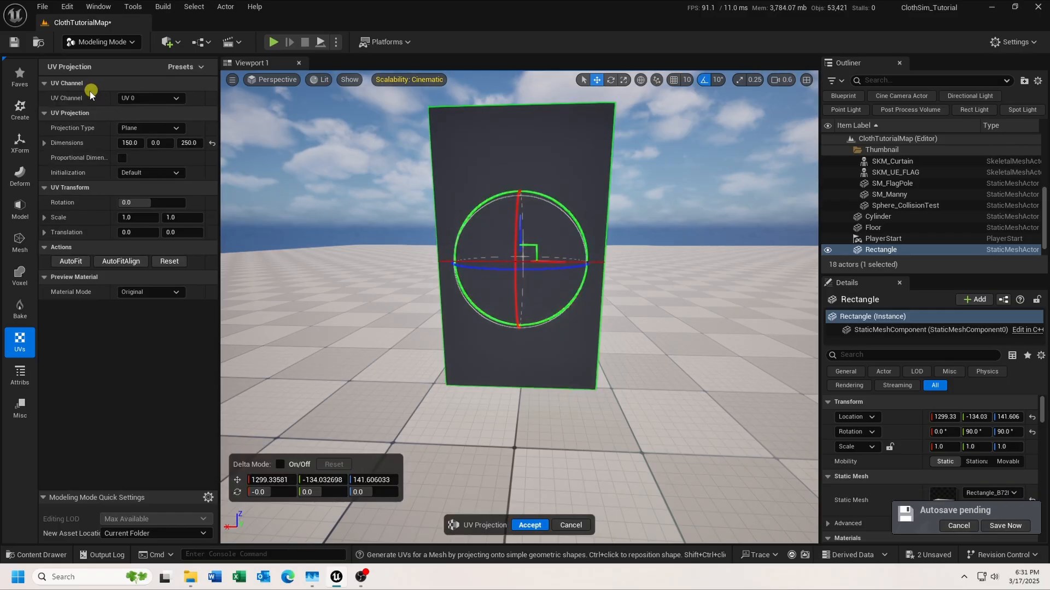
pyautogui.click(177, 292)
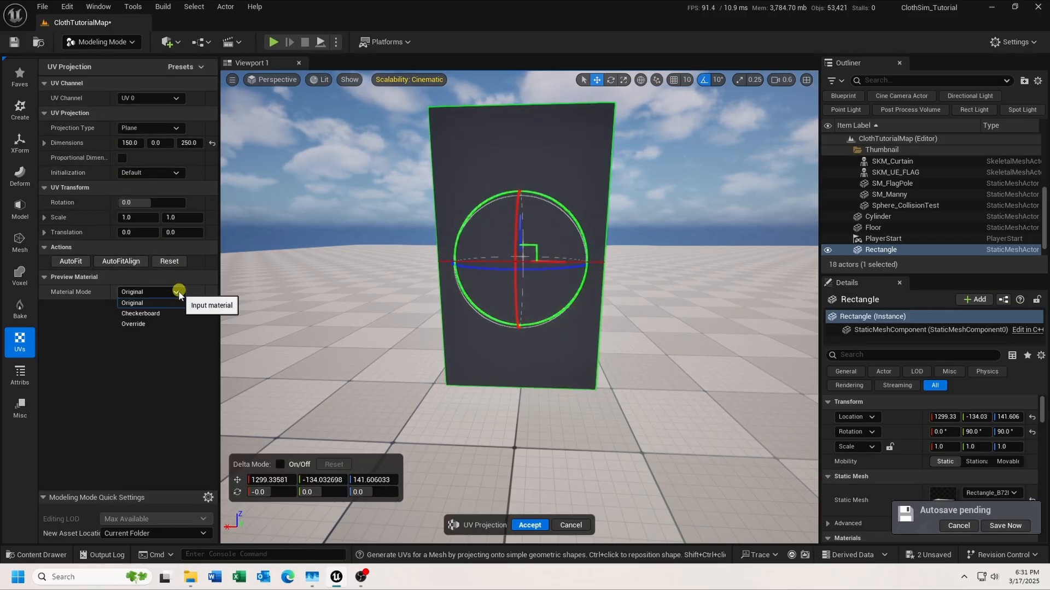
pyautogui.click(143, 325)
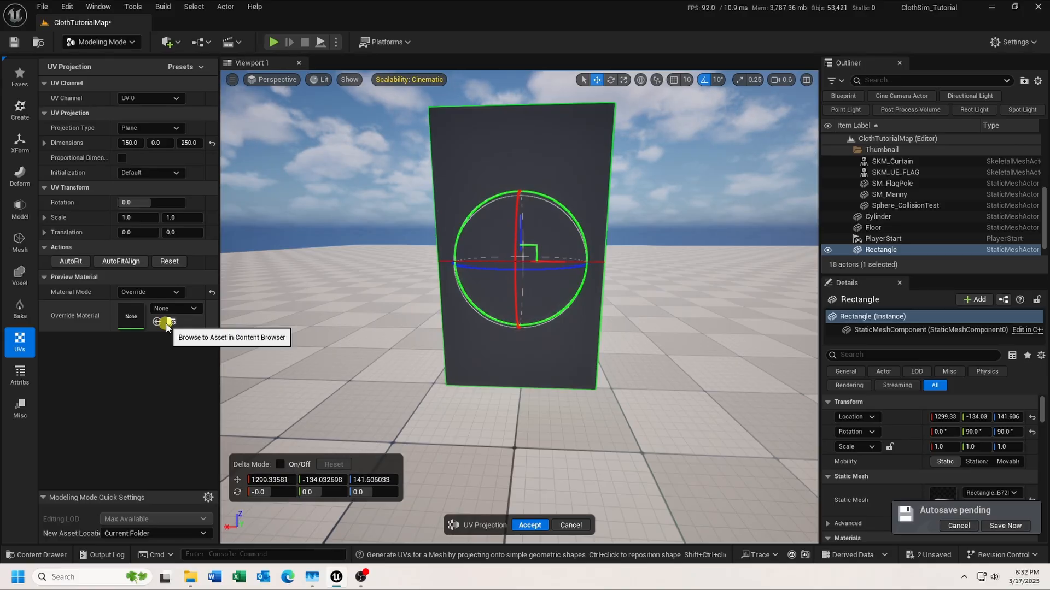
pyautogui.click(192, 309)
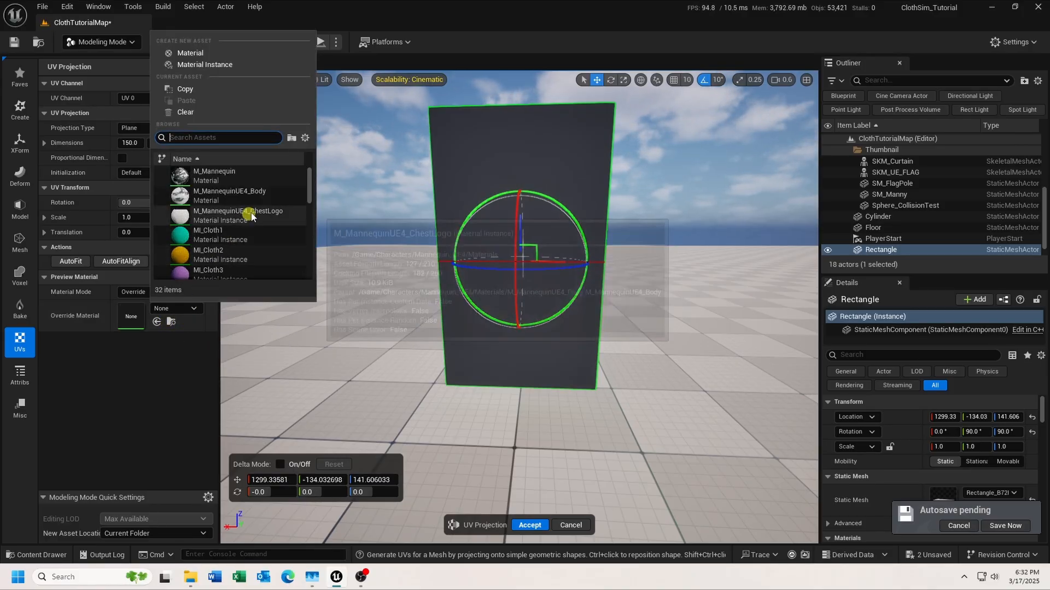
pyautogui.scroll(-3, 244, 208)
pyautogui.scroll(-5, 252, 213)
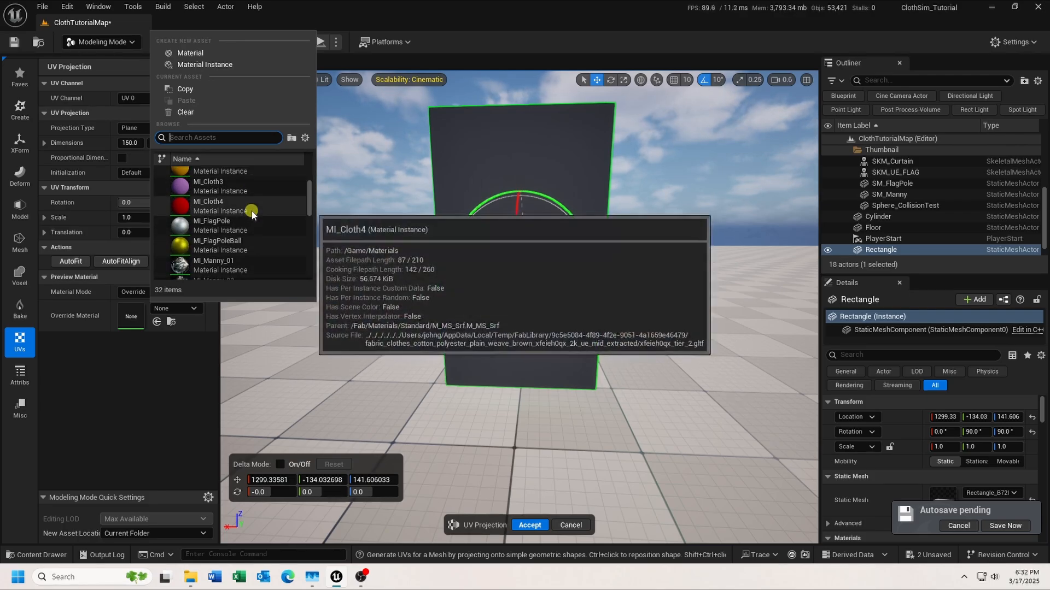
pyautogui.scroll(-5, 251, 213)
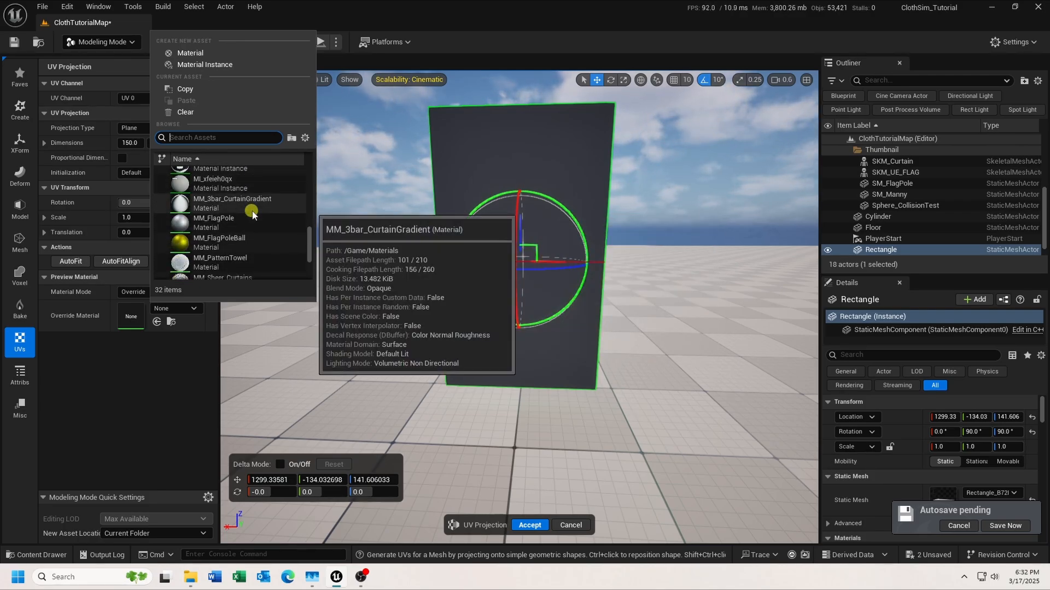
pyautogui.click(204, 201)
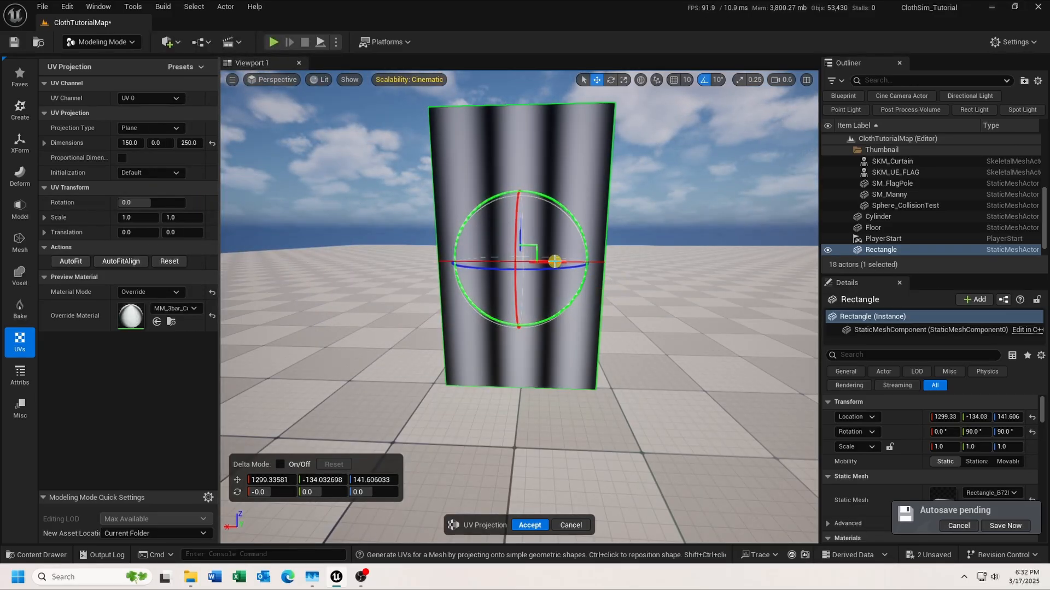
pyautogui.moveTo(555, 261); pyautogui.dragTo(557, 263)
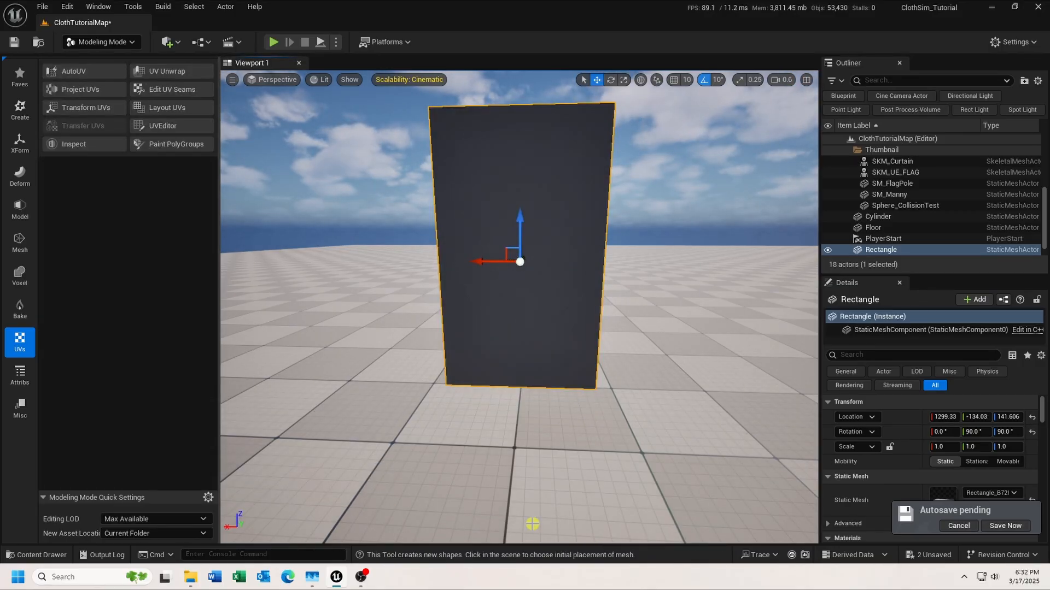
# - Start a Displace deformation on the rectangle with the Texture2D Map type and Curtain_Displacement as the displacement map
pyautogui.click(21, 188)
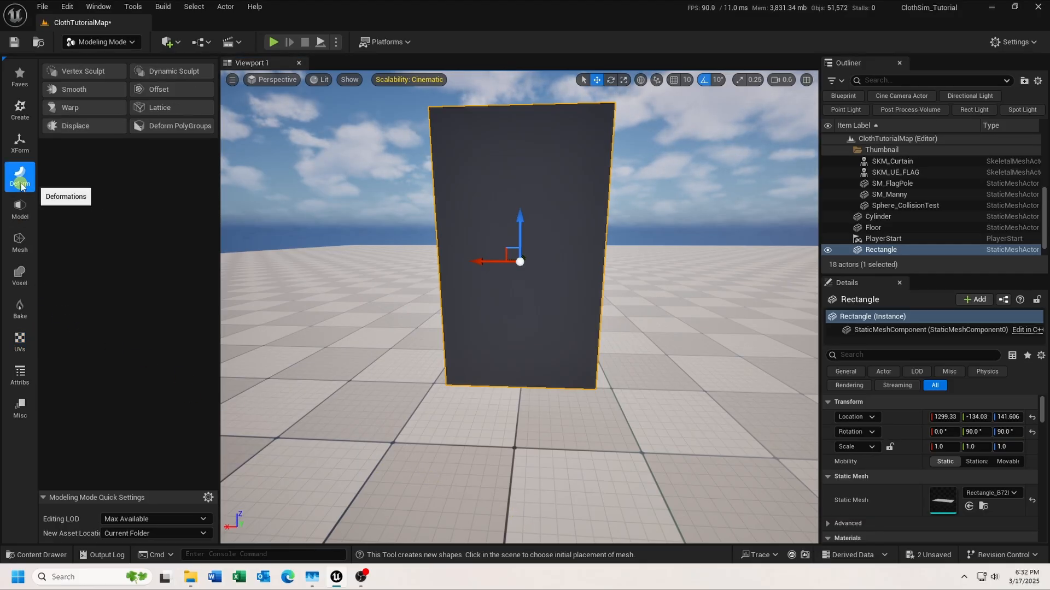
pyautogui.click(80, 126)
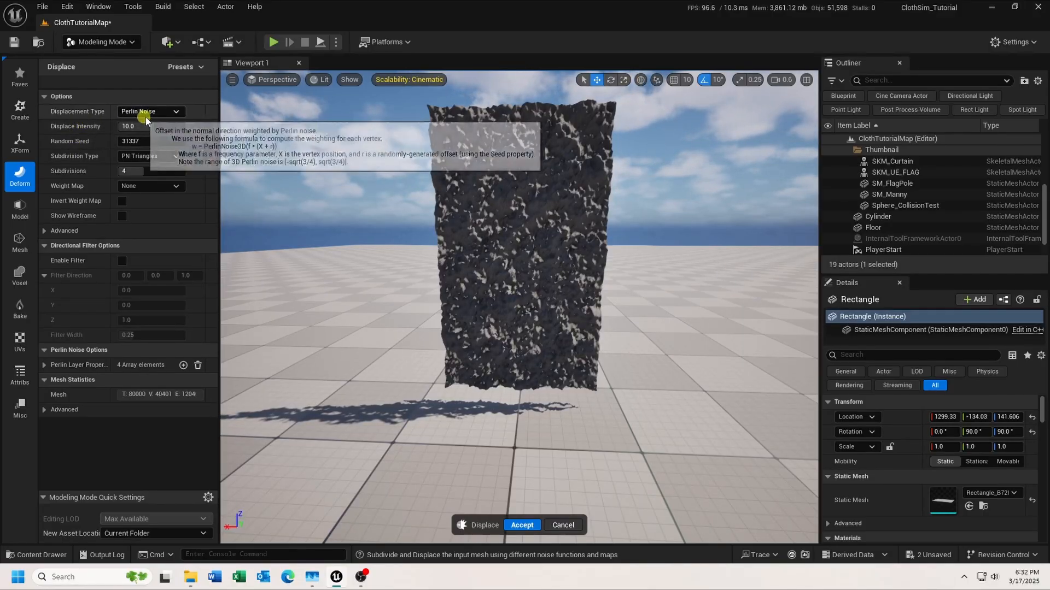
pyautogui.click(164, 112)
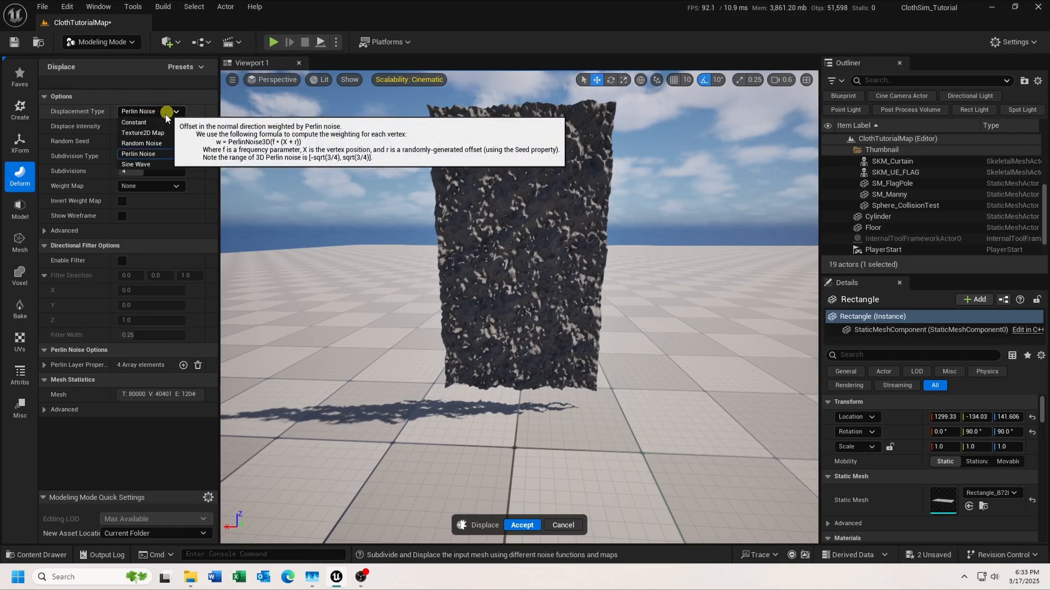
pyautogui.click(149, 133)
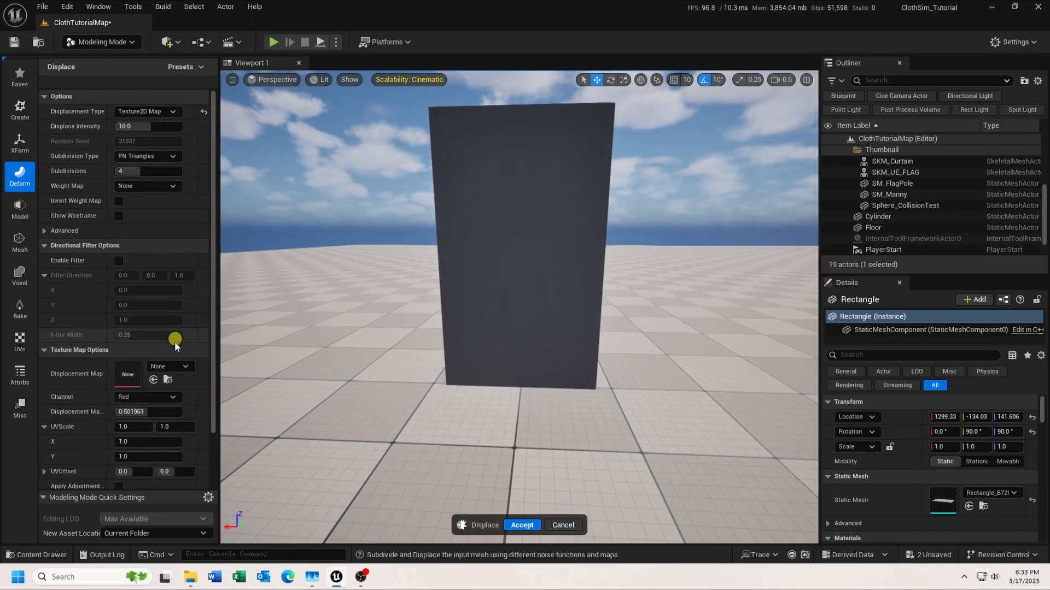
pyautogui.click(185, 366)
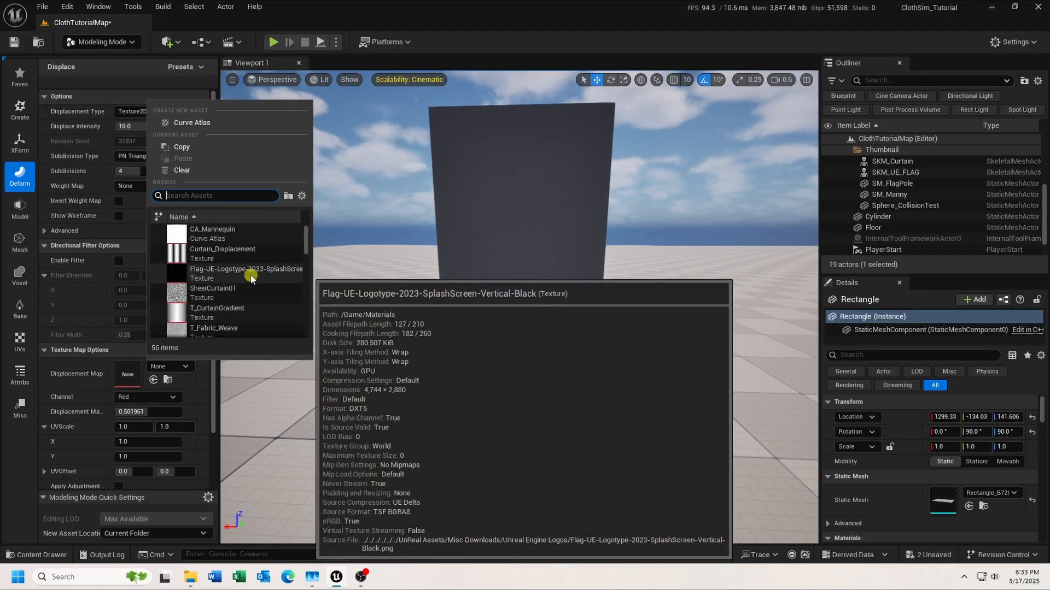
pyautogui.click(207, 254)
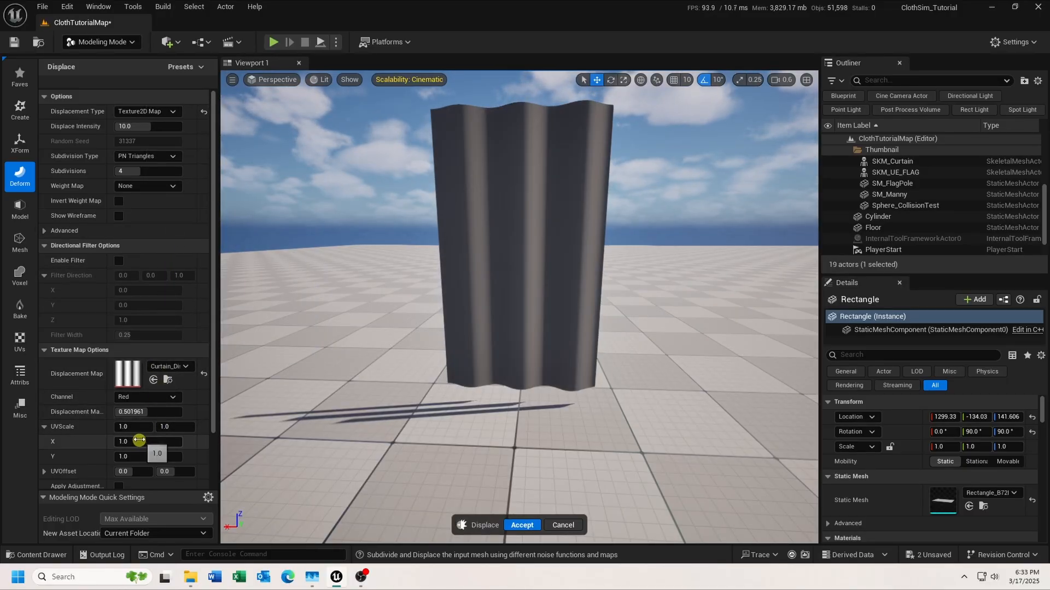
# - Set the displacement's UV scale X to 2 and its subdivisions to 0, and apply it to the mesh
pyautogui.click(139, 441)
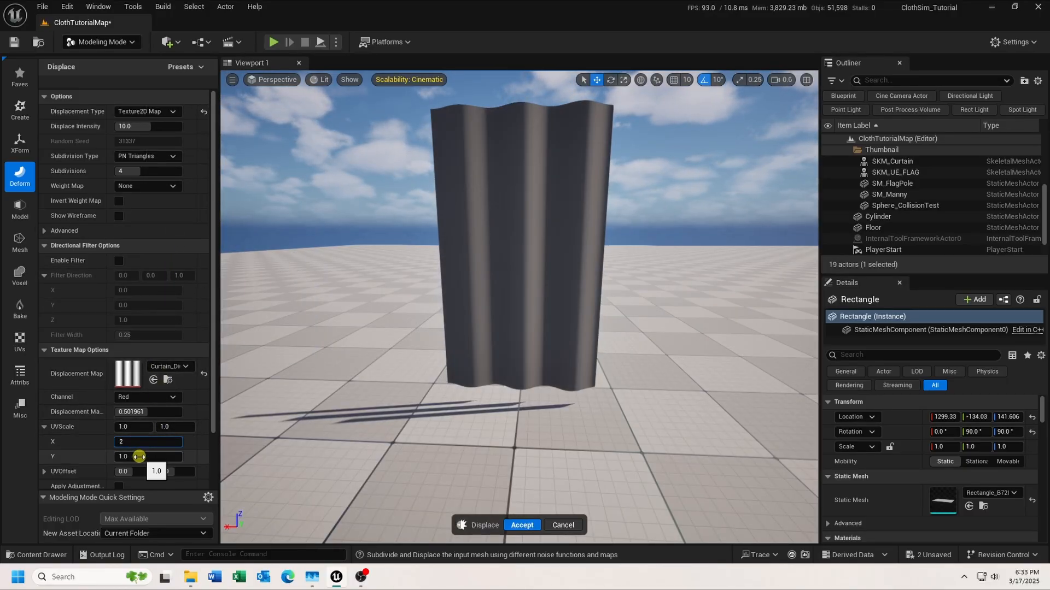
pyautogui.press('Return')
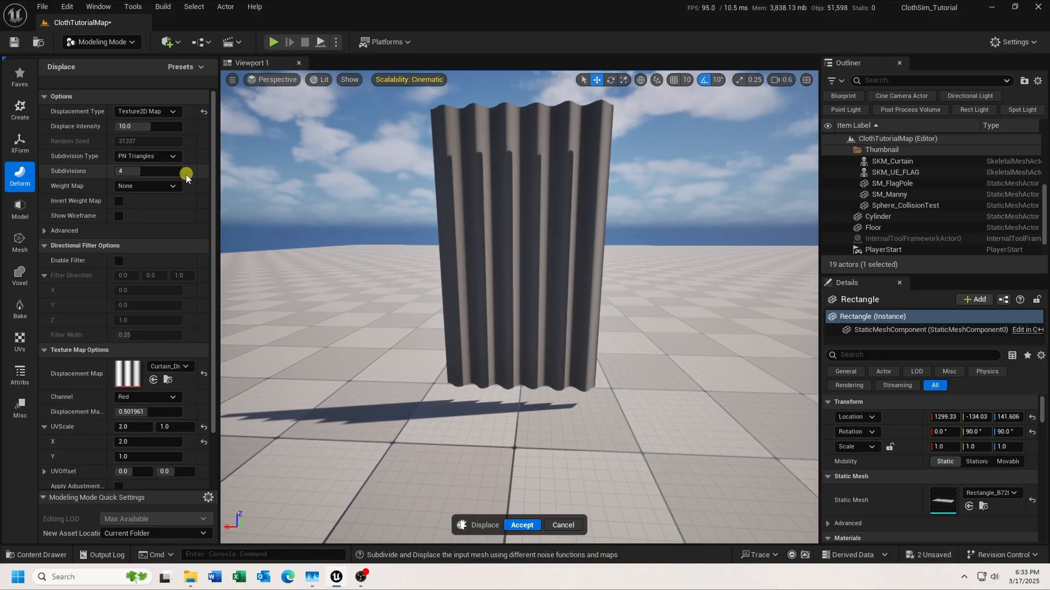
pyautogui.click(166, 172)
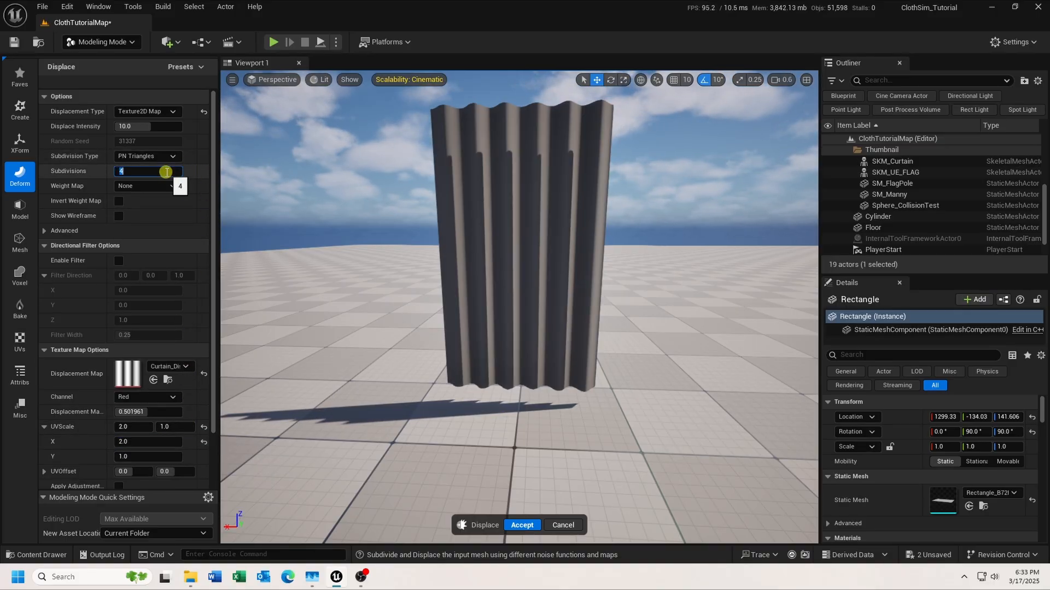
pyautogui.write('0')
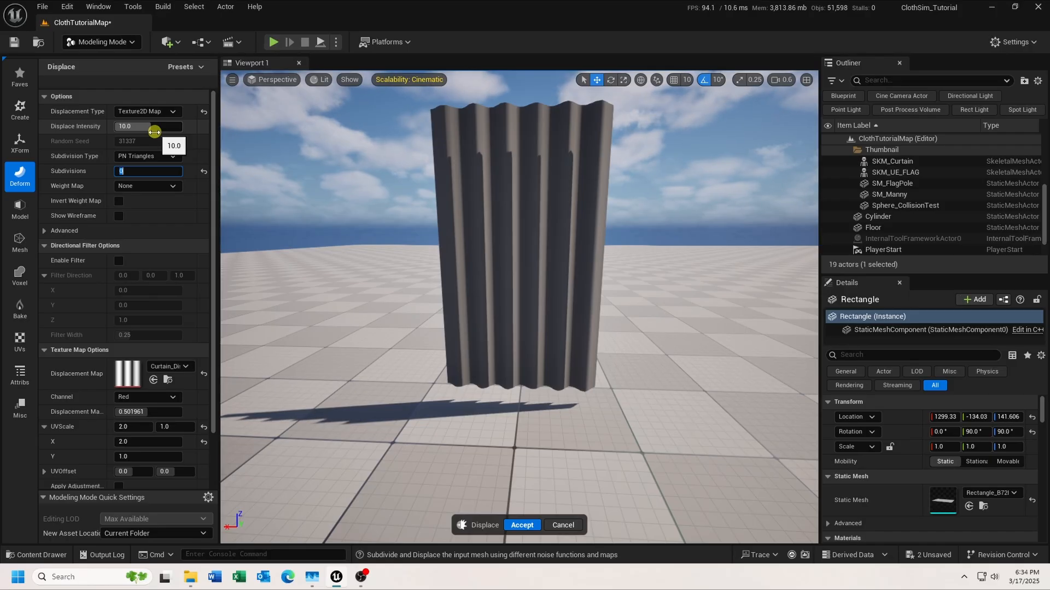
pyautogui.click(523, 526)
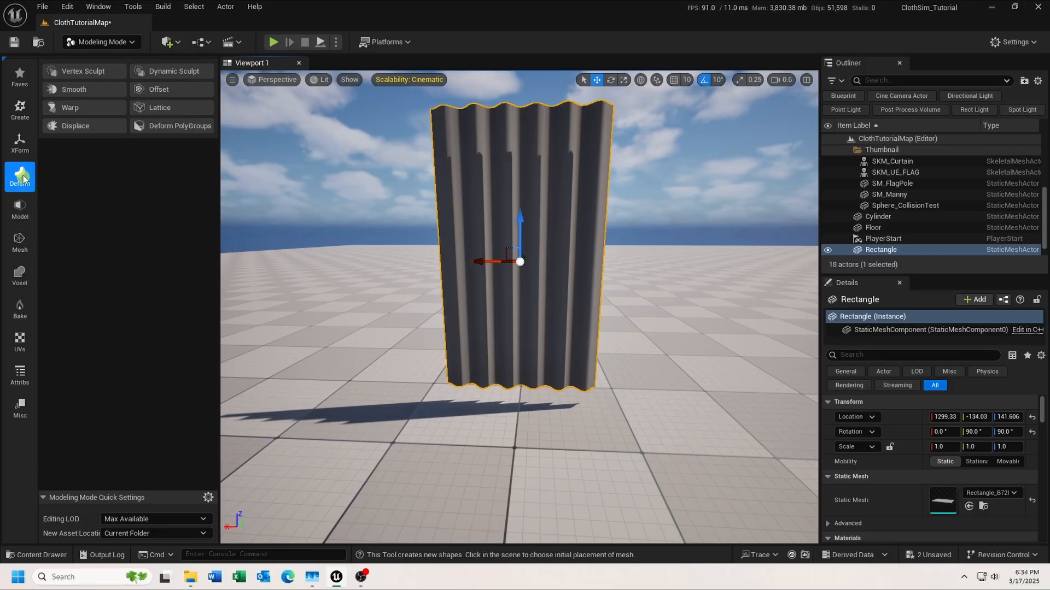
# - Edit the curtain's pivot, centering it and moving it sideways to the left vertical edge at X about 1374
pyautogui.click(22, 152)
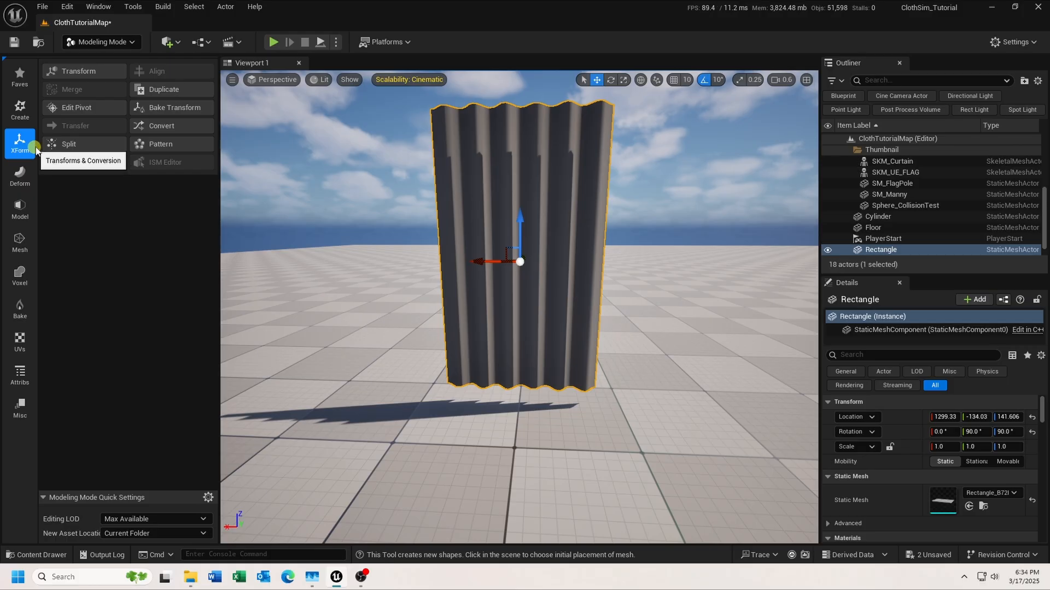
pyautogui.click(82, 108)
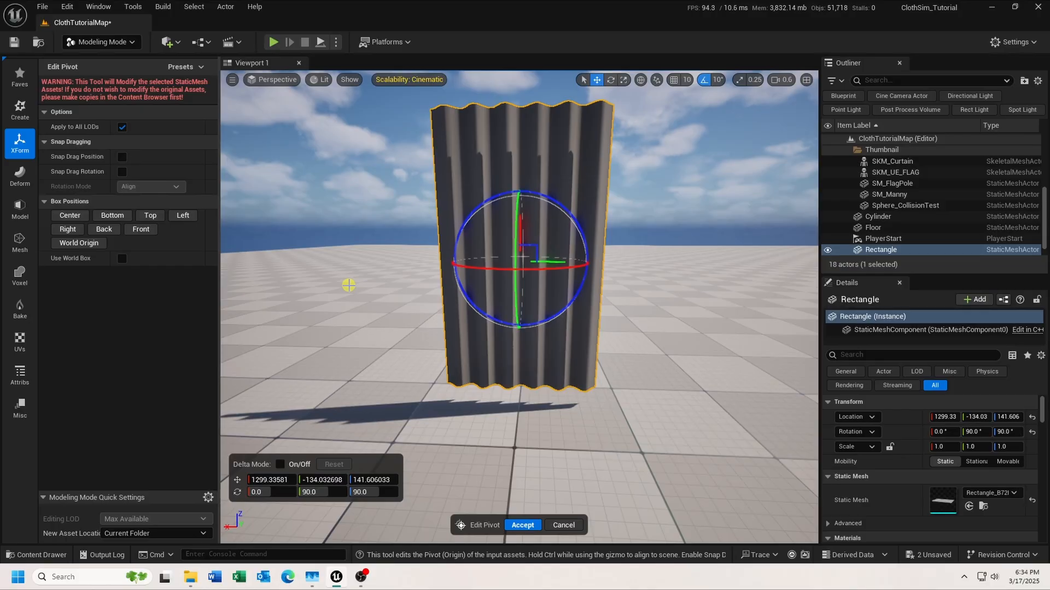
pyautogui.click(73, 218)
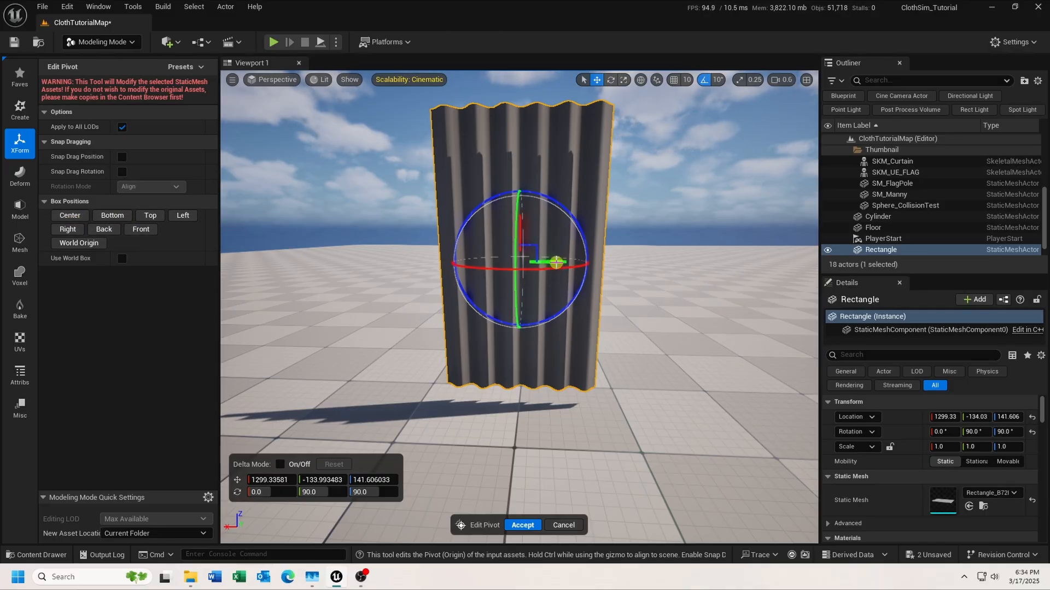
pyautogui.moveTo(556, 263); pyautogui.dragTo(514, 270)
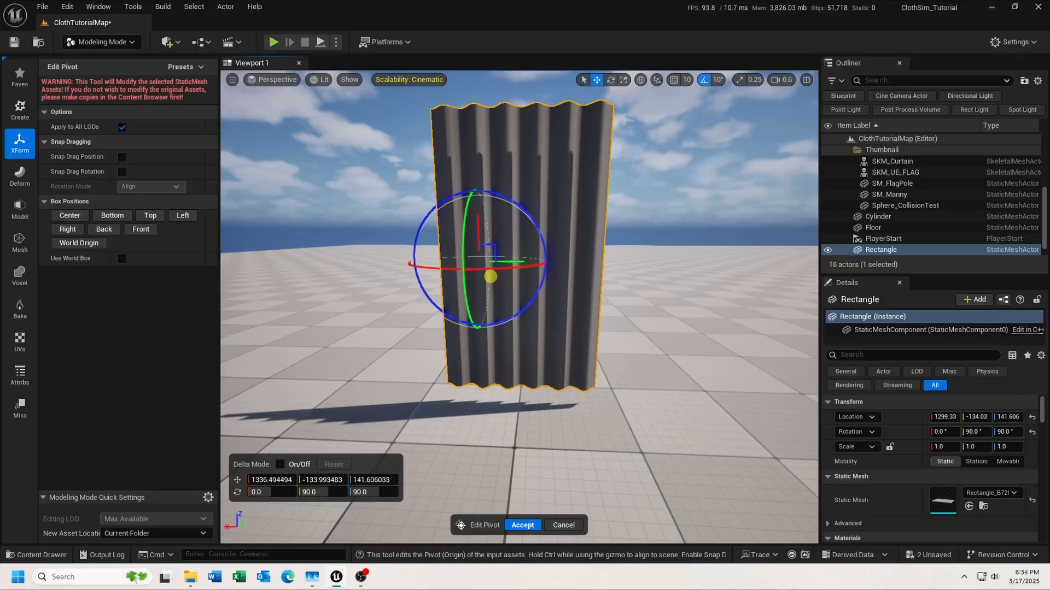
pyautogui.moveTo(491, 276); pyautogui.dragTo(493, 273, button='right')
pyautogui.moveTo(538, 255); pyautogui.dragTo(496, 265)
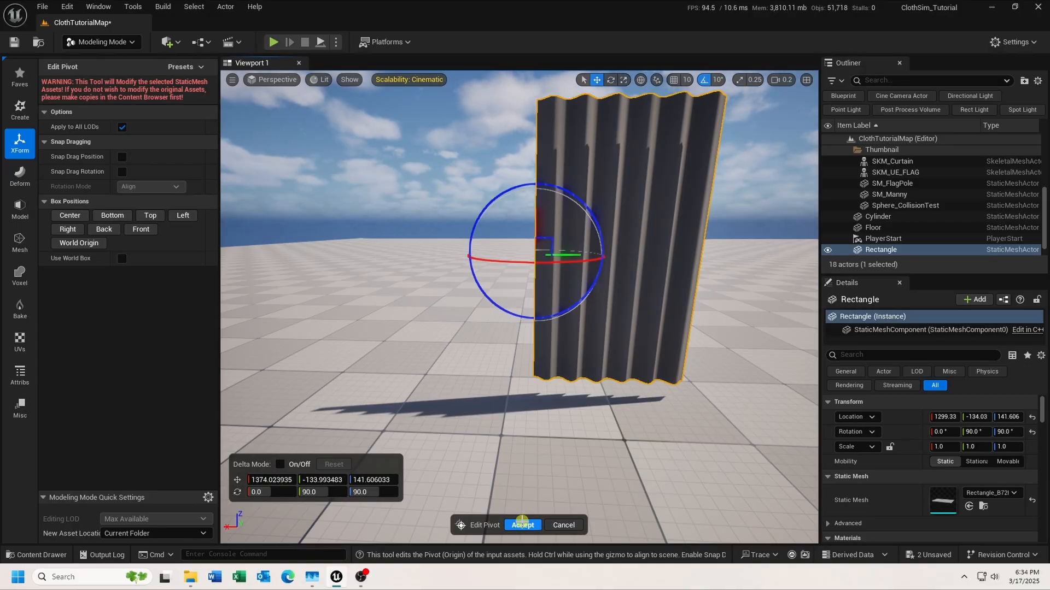
pyautogui.click(522, 524)
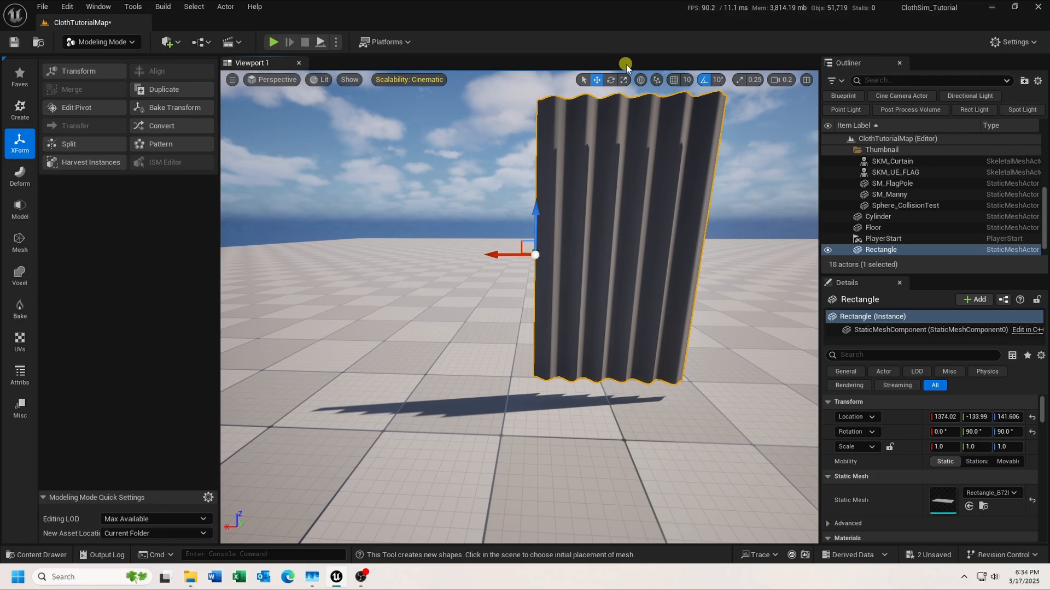
# - Try scaling the curtain along its width from the new pivot, and undo the scaling
pyautogui.click(623, 81)
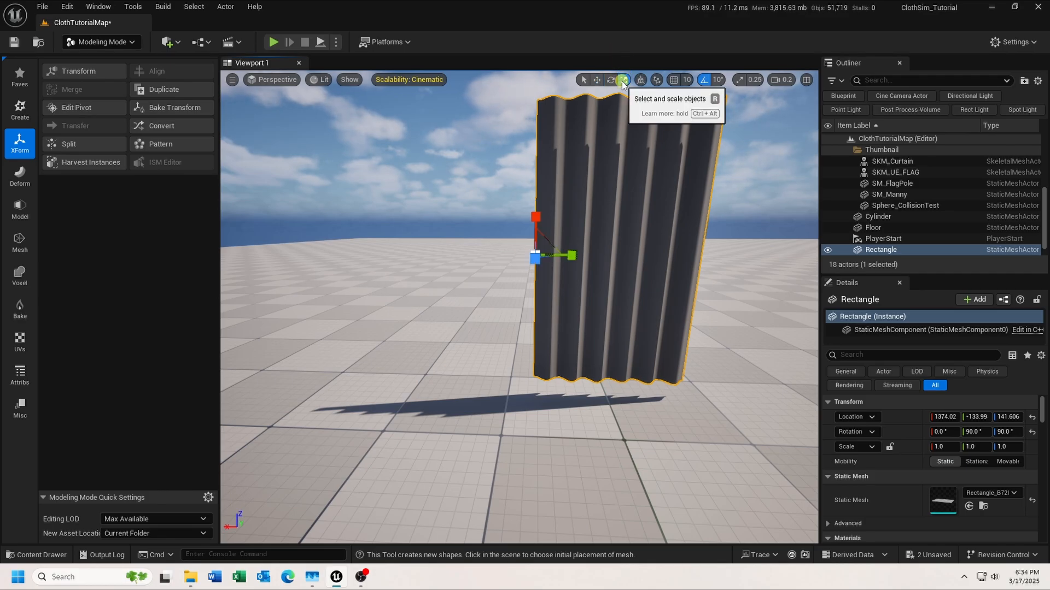
pyautogui.moveTo(574, 259)
pyautogui.mouseDown()
pyautogui.moveTo(555, 257)
pyautogui.moveTo(572, 258)
pyautogui.mouseUp()
pyautogui.hotkey('ctrl', 'z')
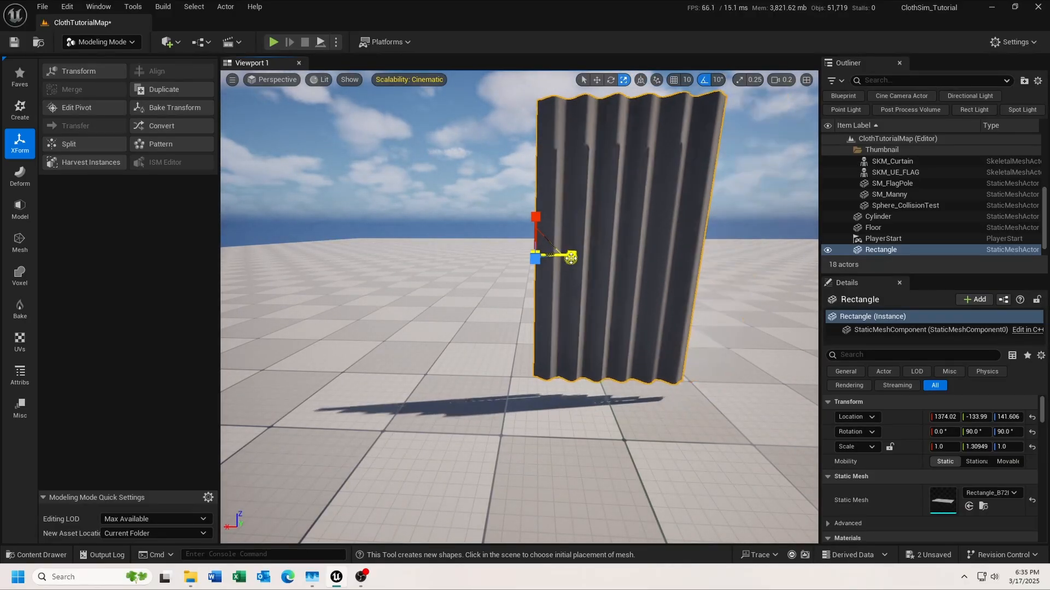
# - Return to the plain object selection tool and switch the editor from Modeling to Selection mode
pyautogui.click(582, 81)
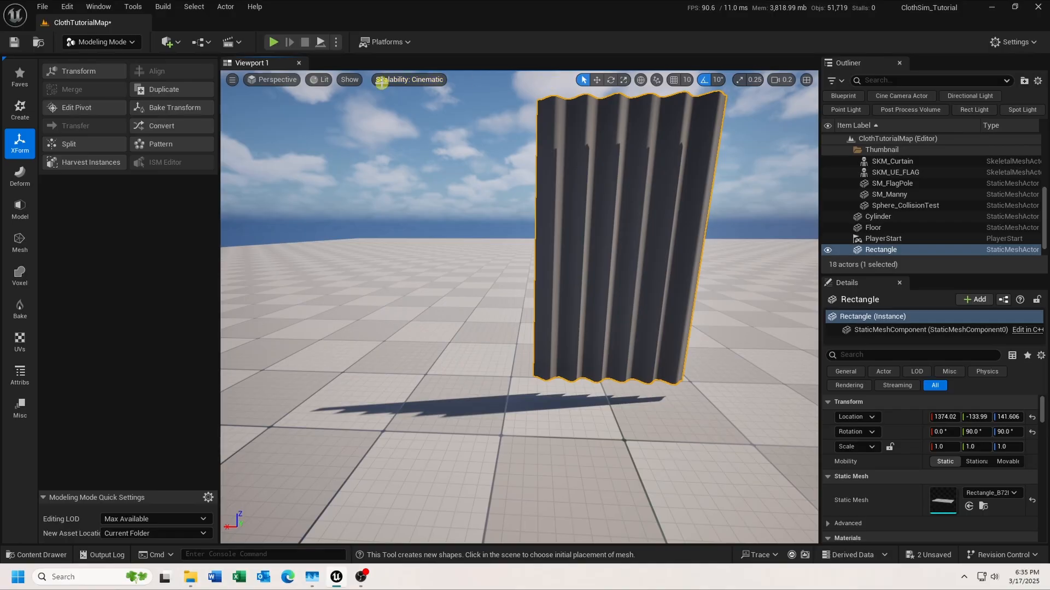
pyautogui.click(135, 42)
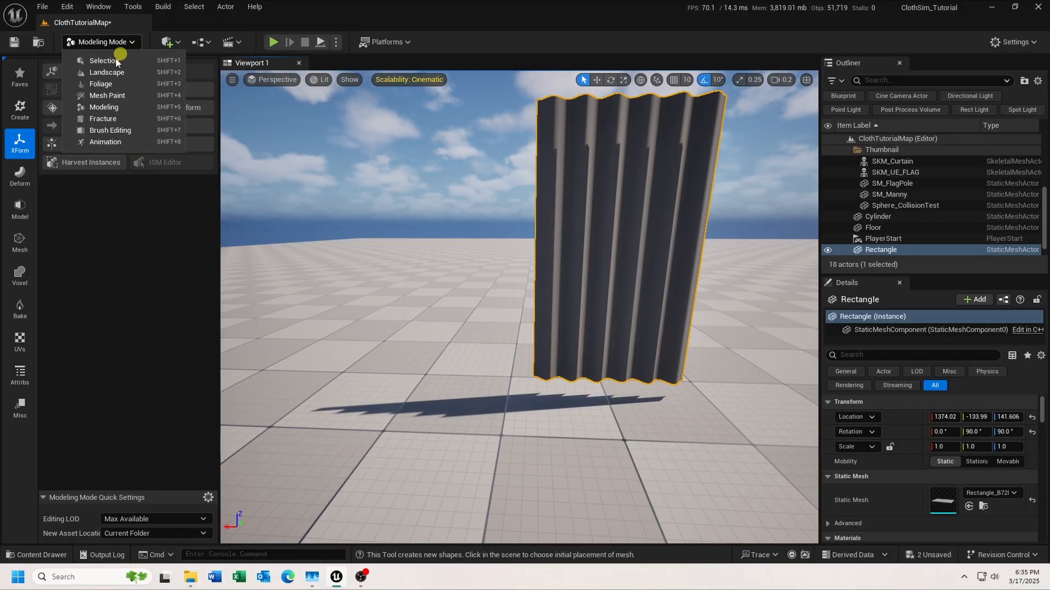
pyautogui.click(116, 62)
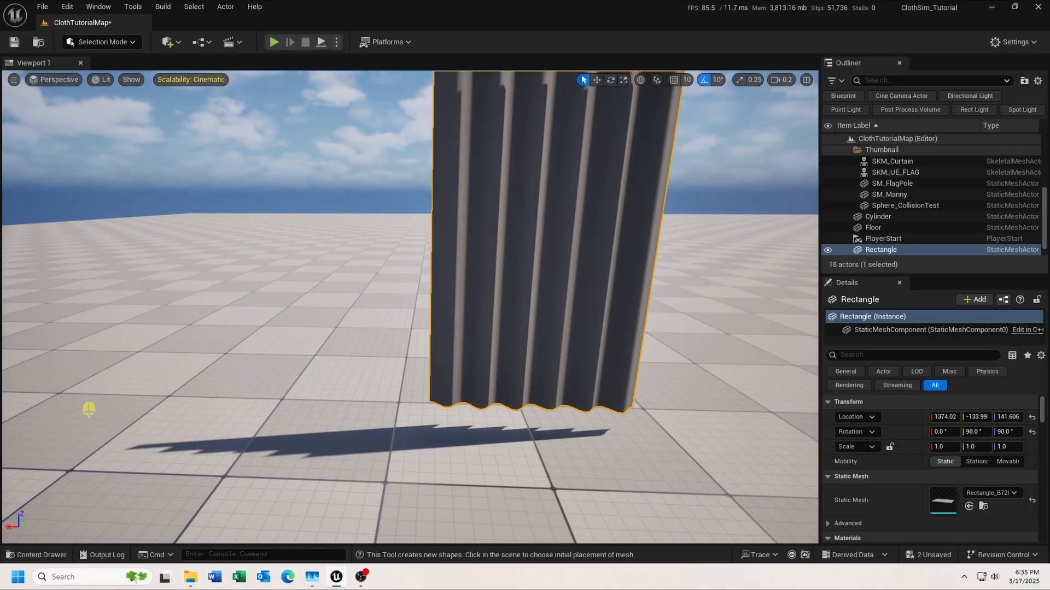
# - Rename the new rectangle static mesh asset in Cloth_Meshes as SM_Curtains, and delete the curtain actor from the level
pyautogui.click(30, 555)
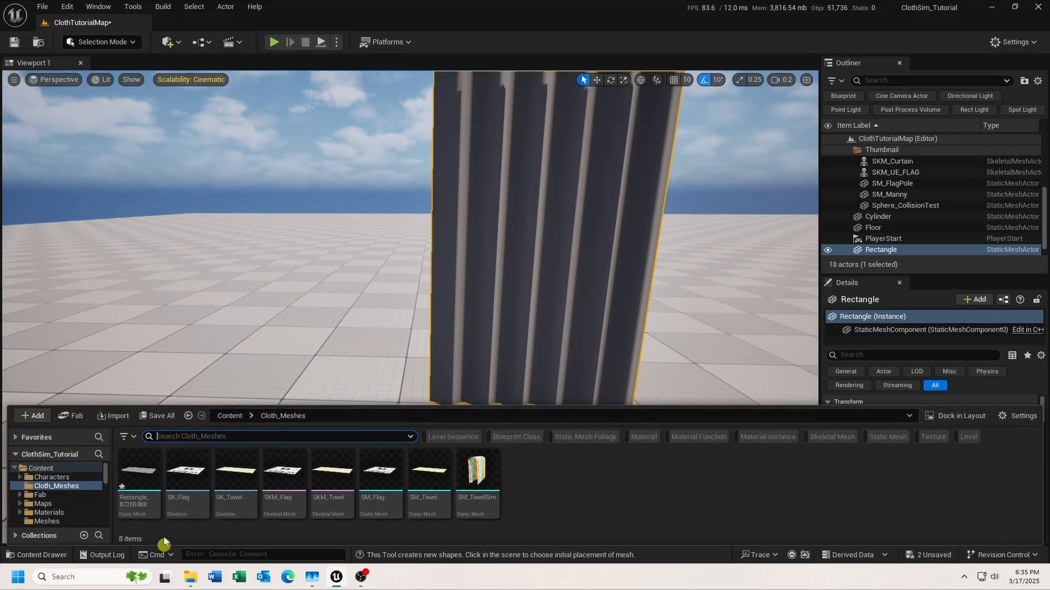
pyautogui.click(139, 475)
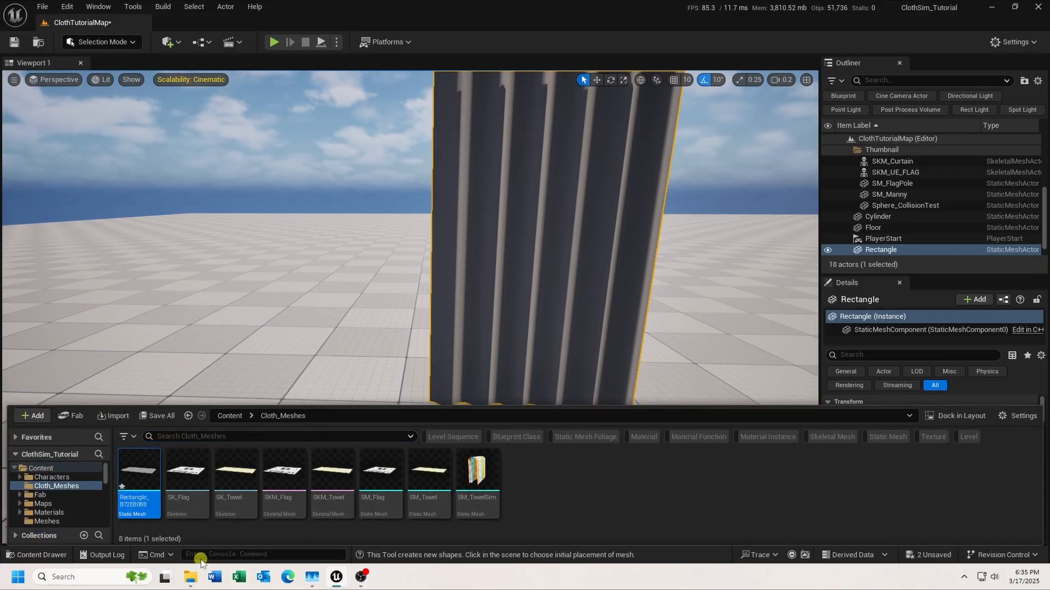
pyautogui.press('F2')
pyautogui.write('SM_')
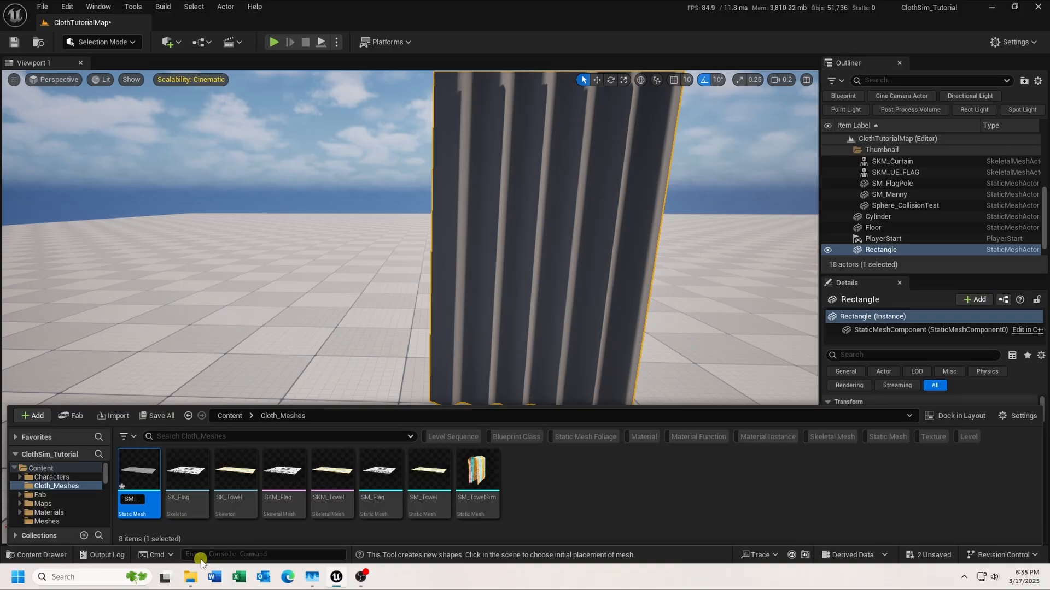
pyautogui.write('Curtains')
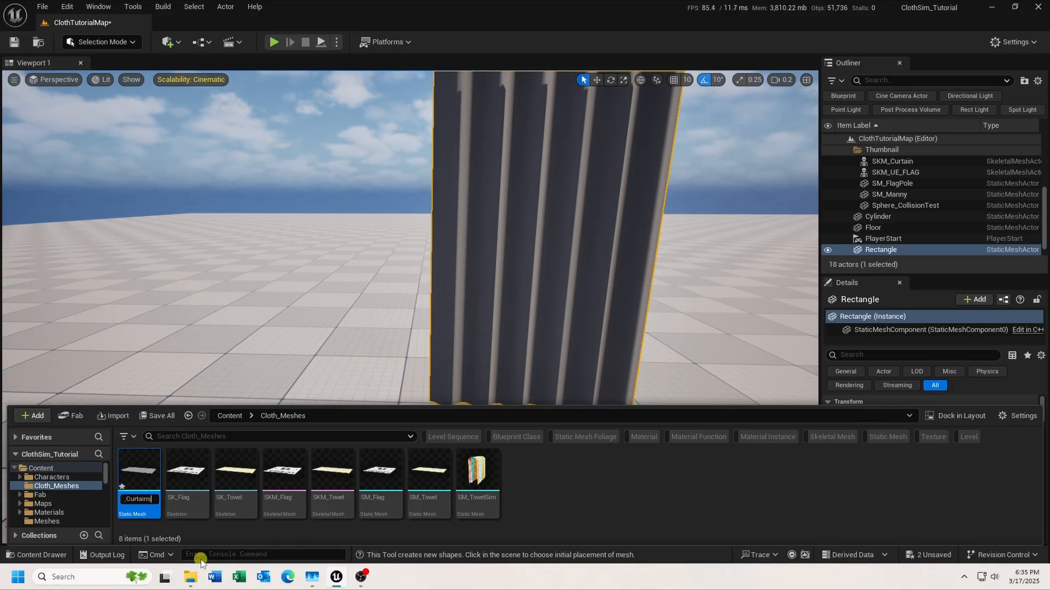
pyautogui.press('Return')
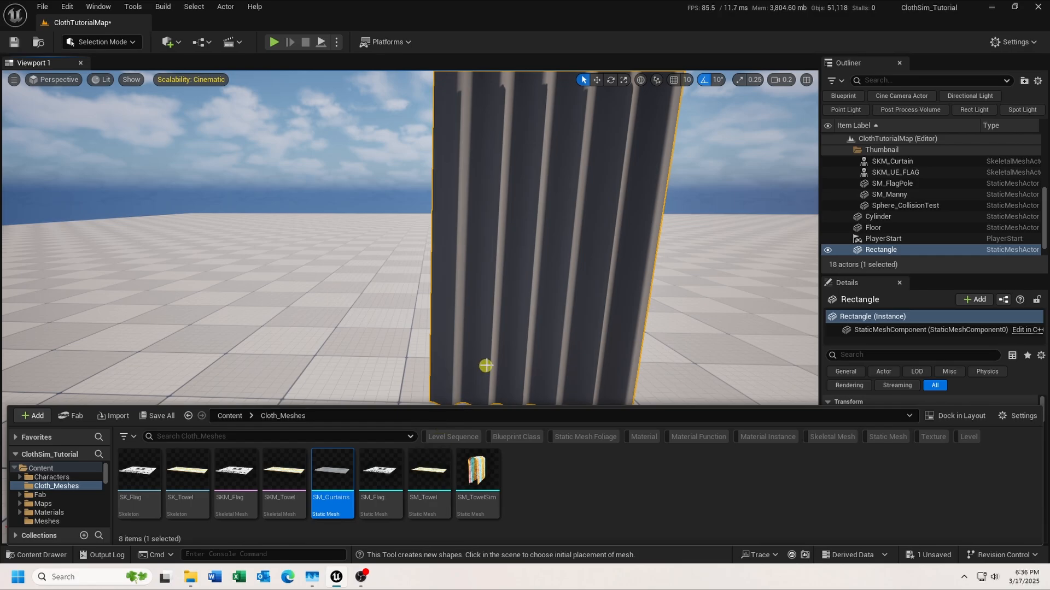
pyautogui.hotkey('ctrl', 'space')
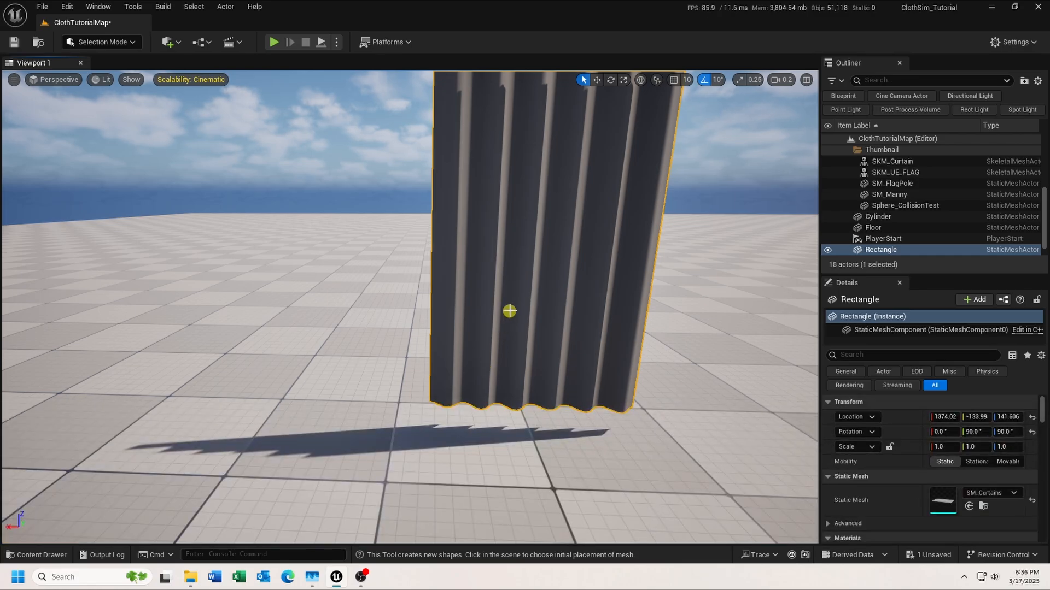
pyautogui.press('Delete')
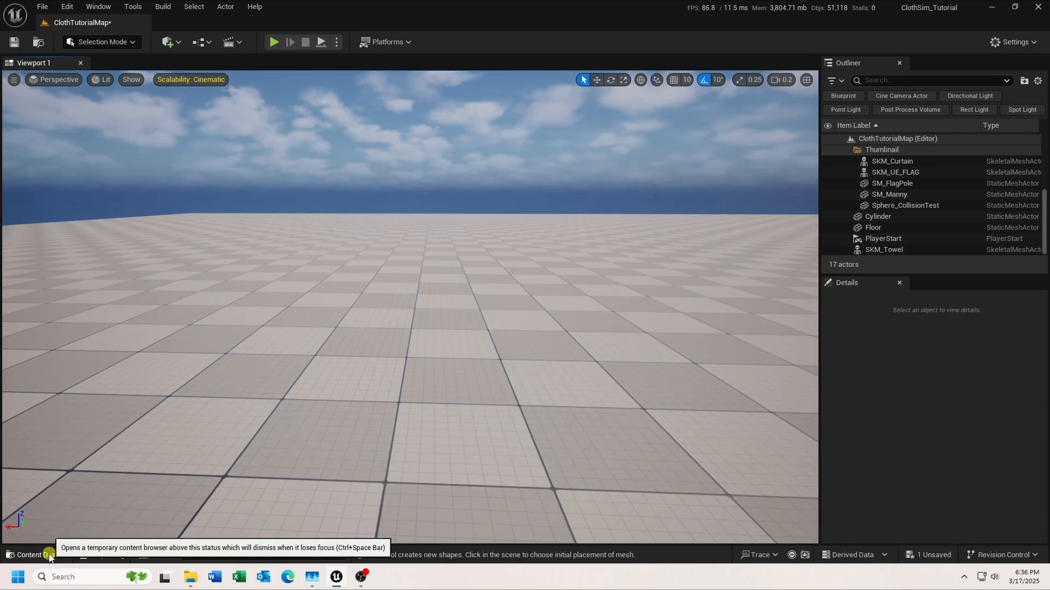
# - Convert SM_Curtains to a skeletal mesh with a new skeleton and bottom-center root bone, using the SKM_ and SK_ prefixes
pyautogui.click(48, 556)
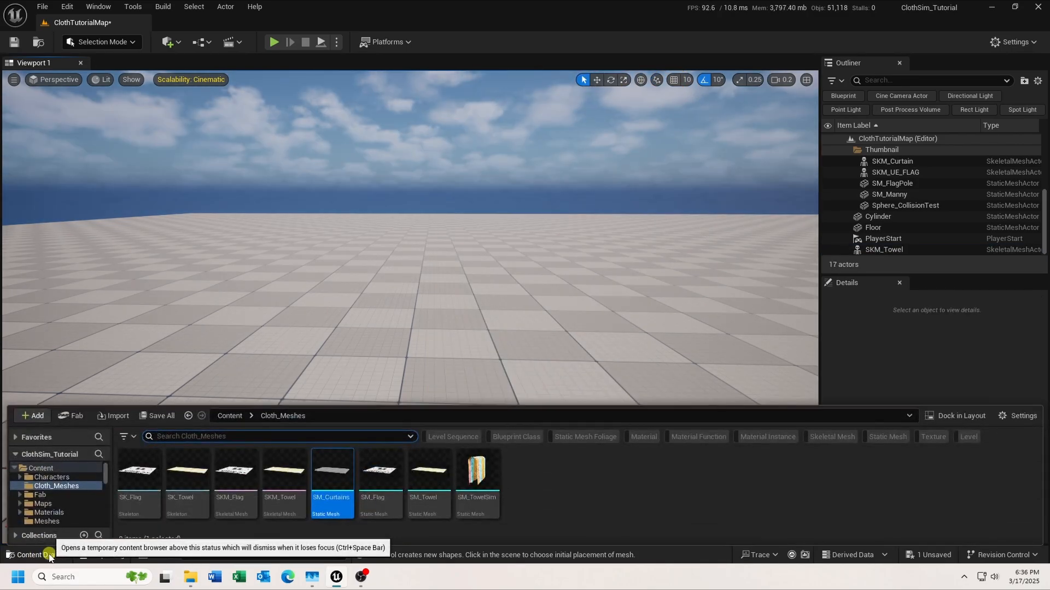
pyautogui.rightClick(326, 510)
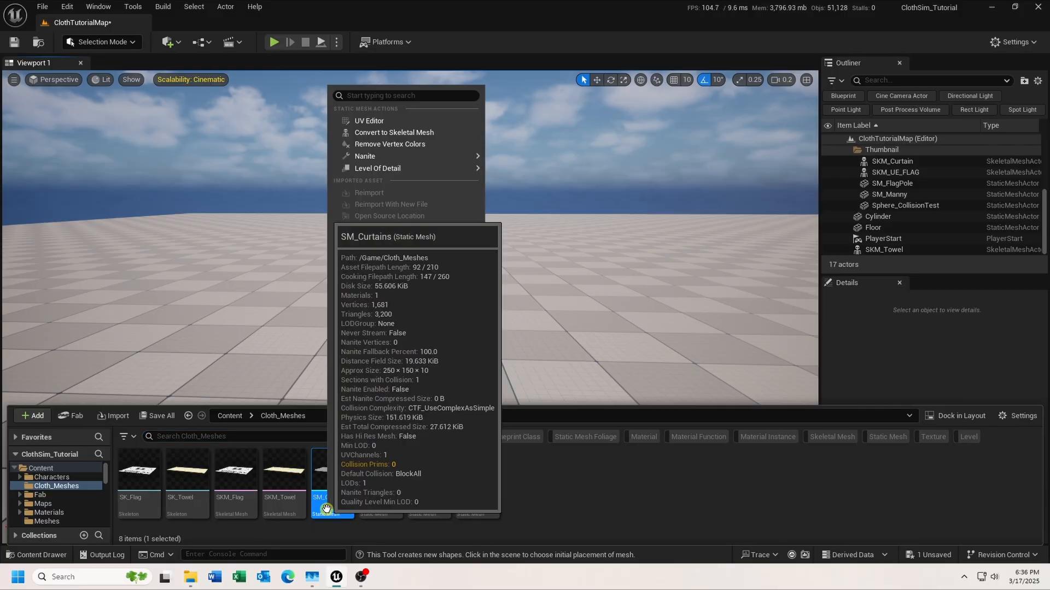
pyautogui.click(424, 133)
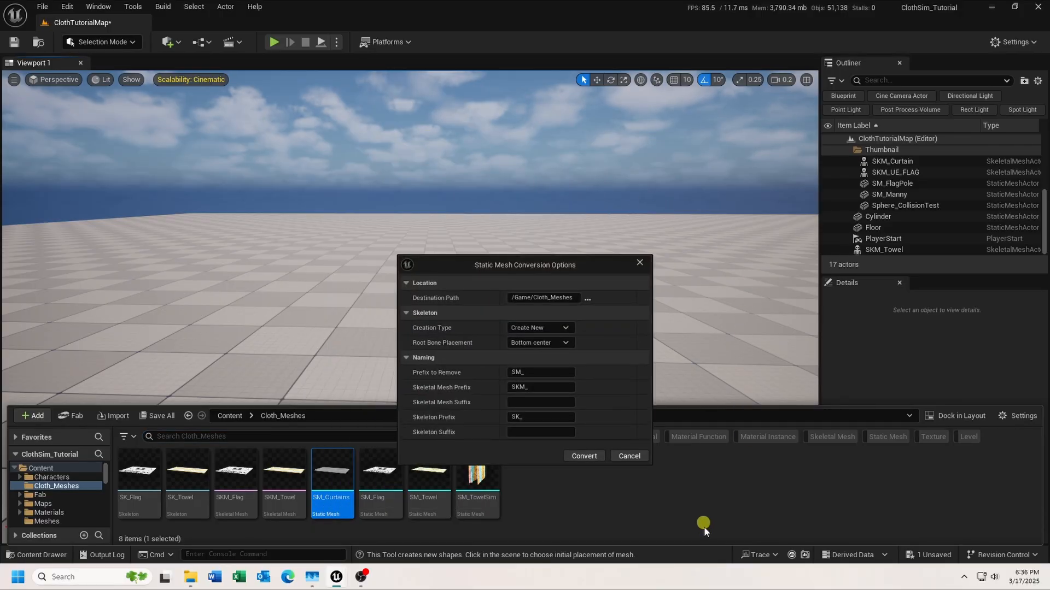
pyautogui.click(583, 456)
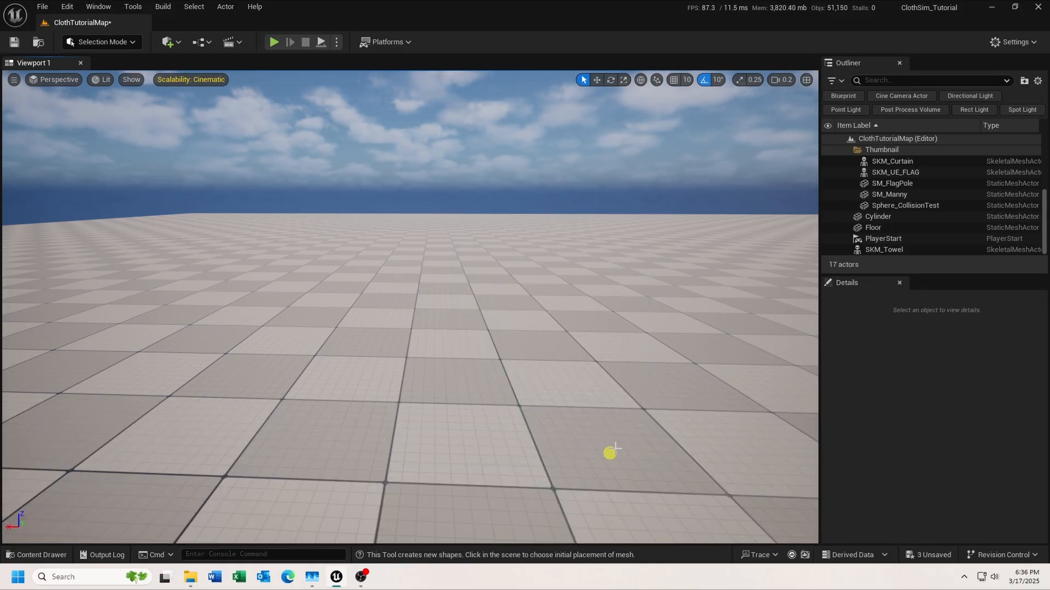
# - Open the SKM_Curtains skeletal mesh for editing with its pleated face in view, and check that the Clothing window is enabled
pyautogui.click(58, 557)
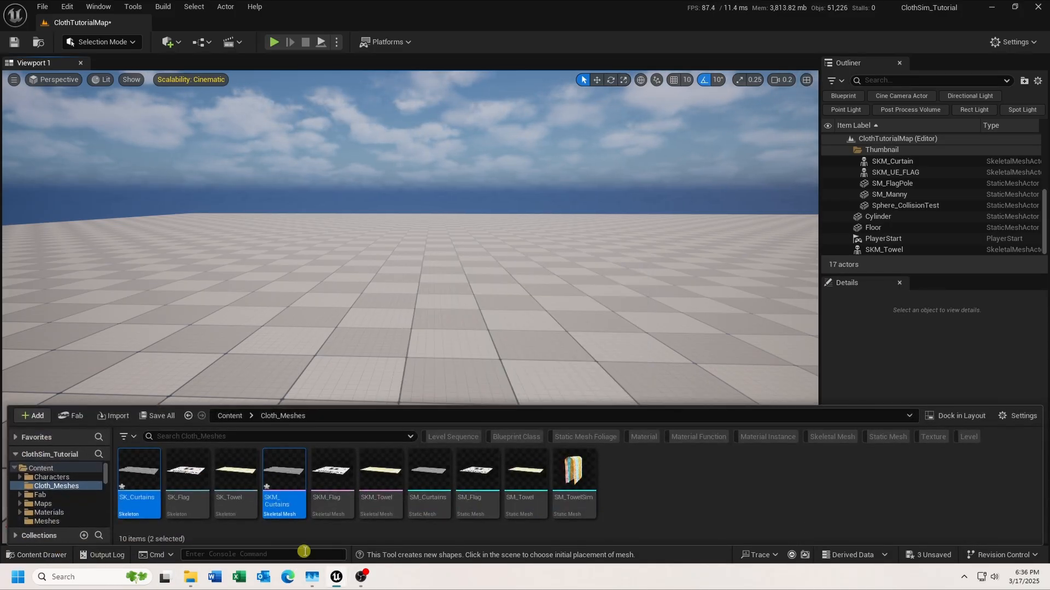
pyautogui.click(683, 479)
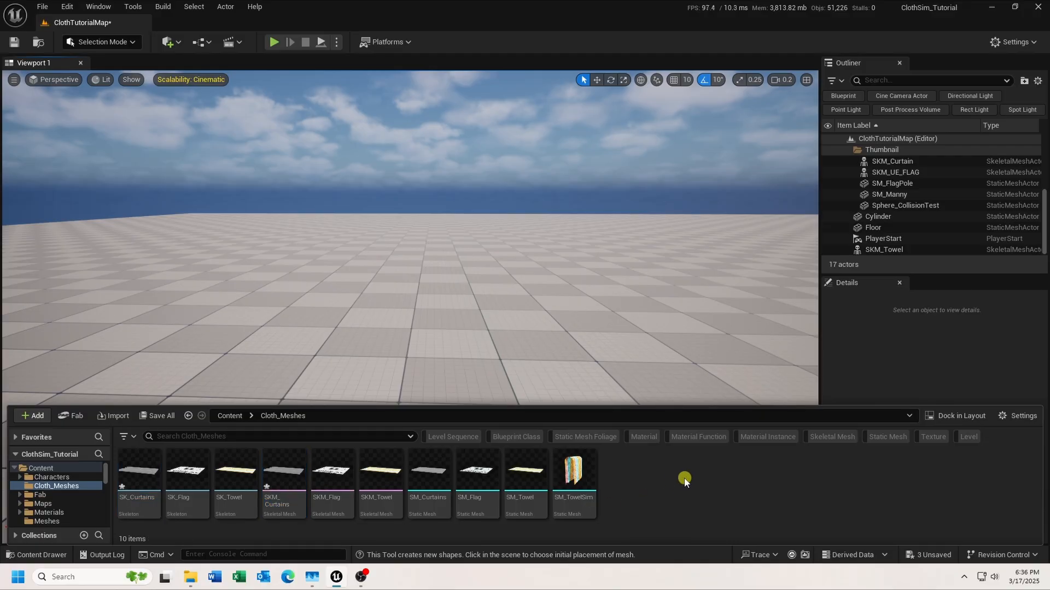
pyautogui.doubleClick(278, 509)
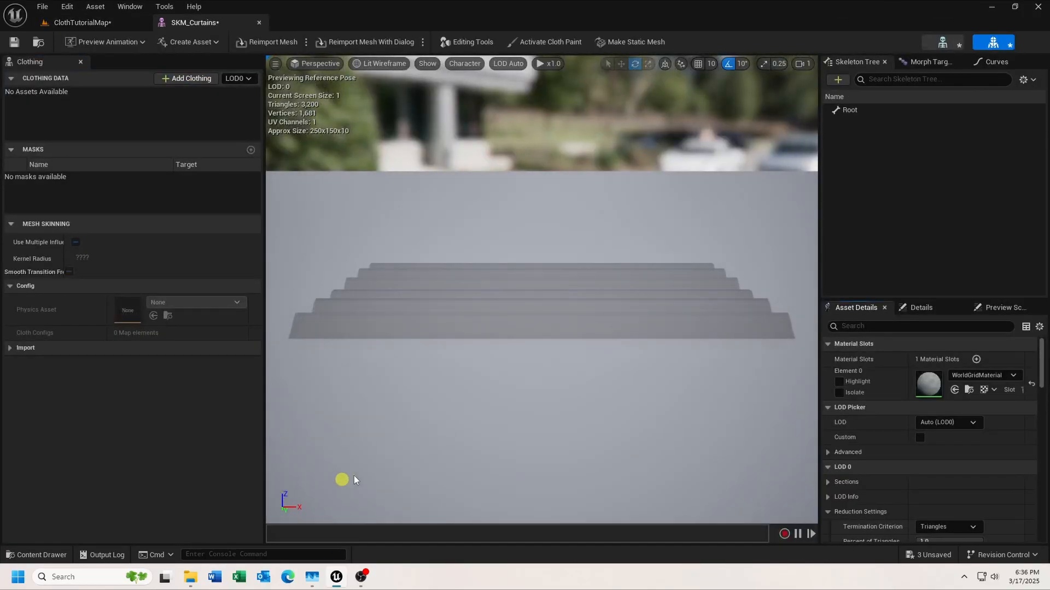
pyautogui.moveTo(611, 317); pyautogui.dragTo(364, 491)
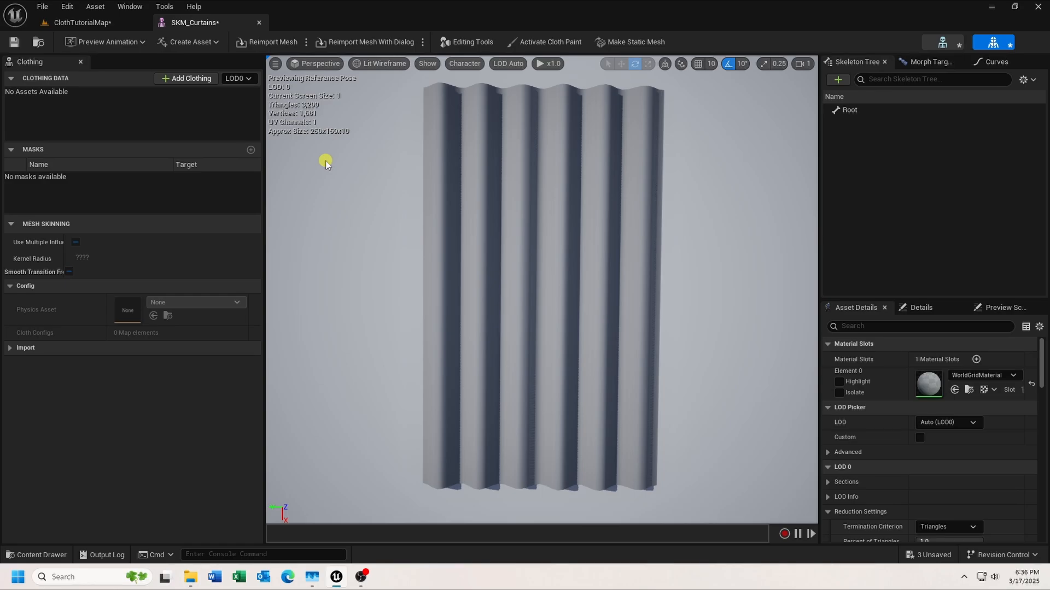
pyautogui.click(133, 8)
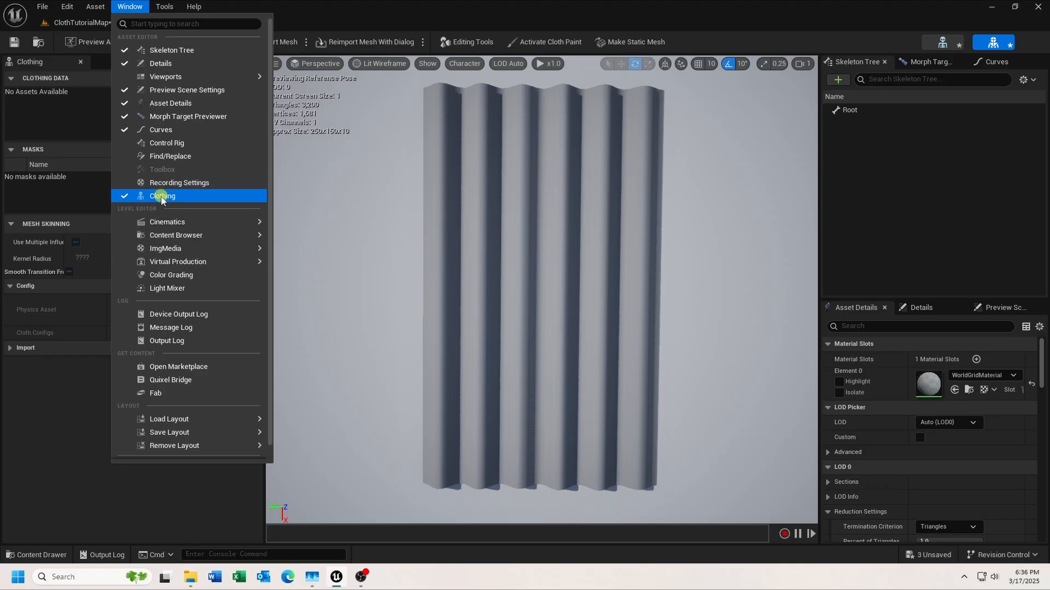
pyautogui.click(135, 7)
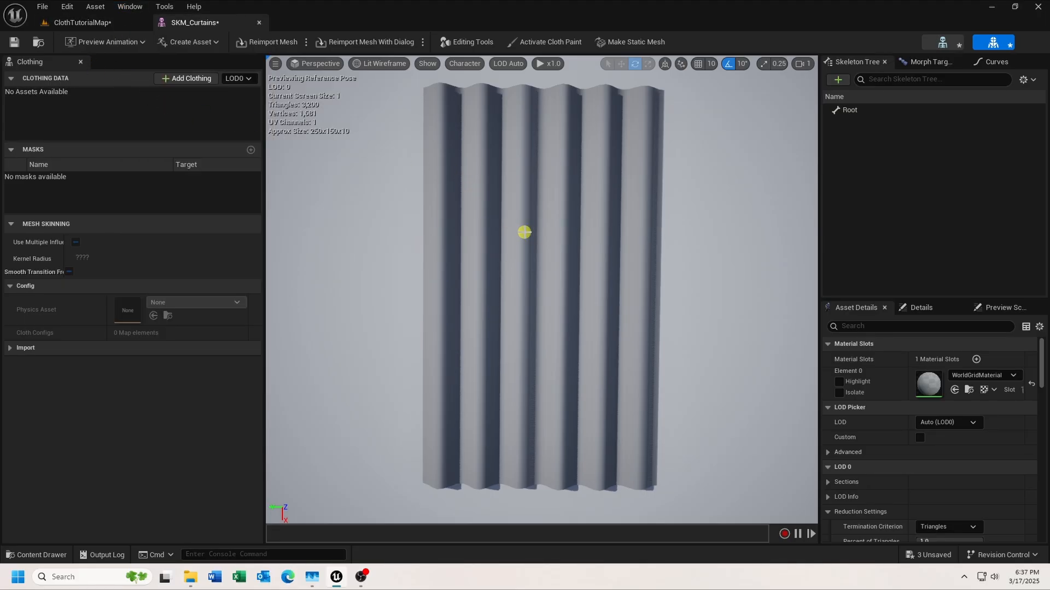
# - Create clothing data named SKM_Curtains_Clothing from the curtain's mesh section without a physics asset, and apply it to that section
pyautogui.rightClick(524, 234)
pyautogui.click(640, 308)
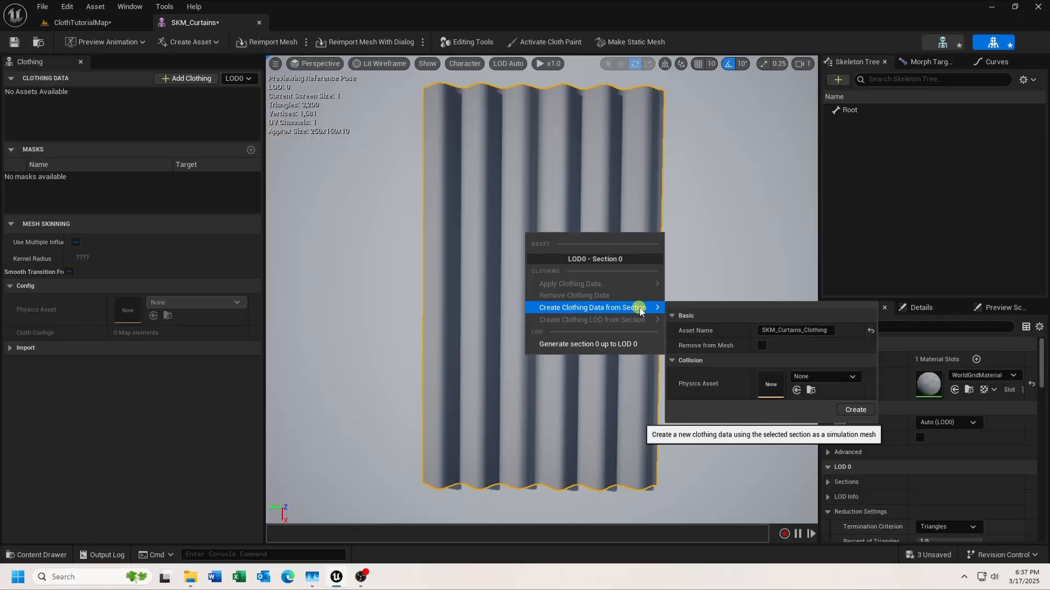
pyautogui.click(855, 410)
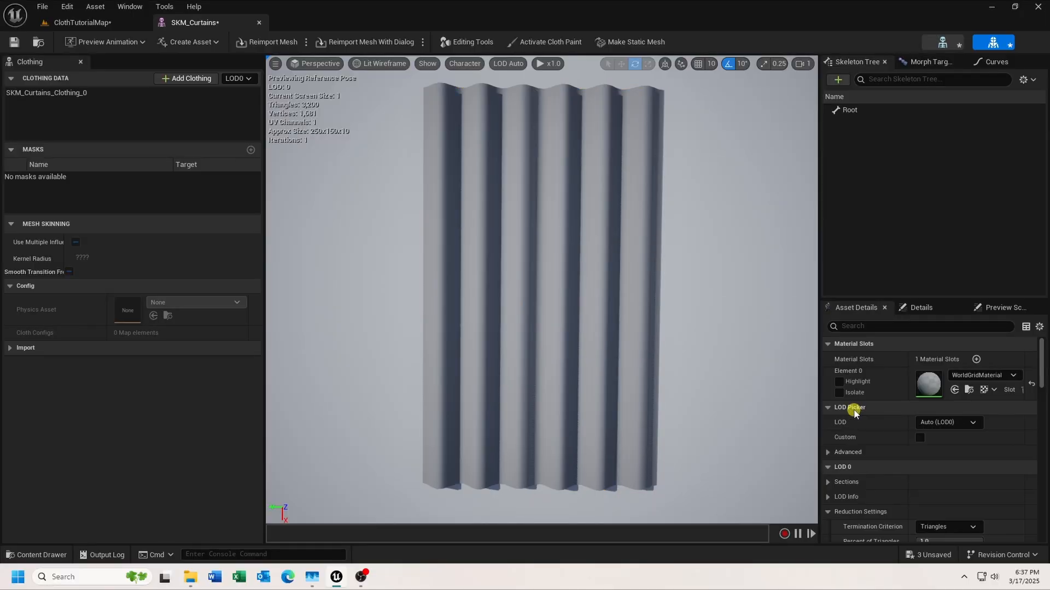
pyautogui.rightClick(578, 277)
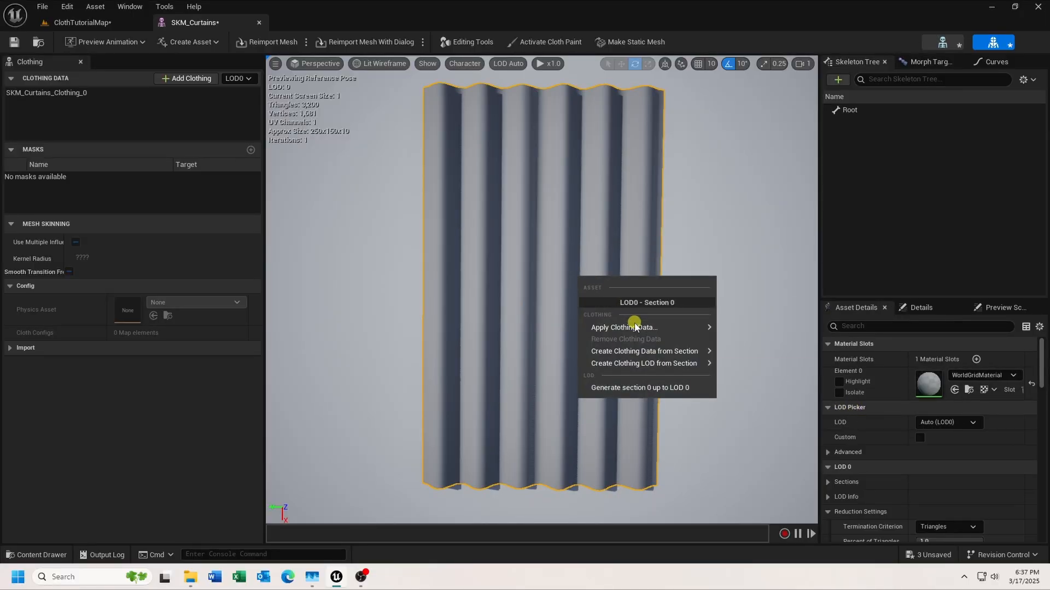
pyautogui.moveTo(634, 327)
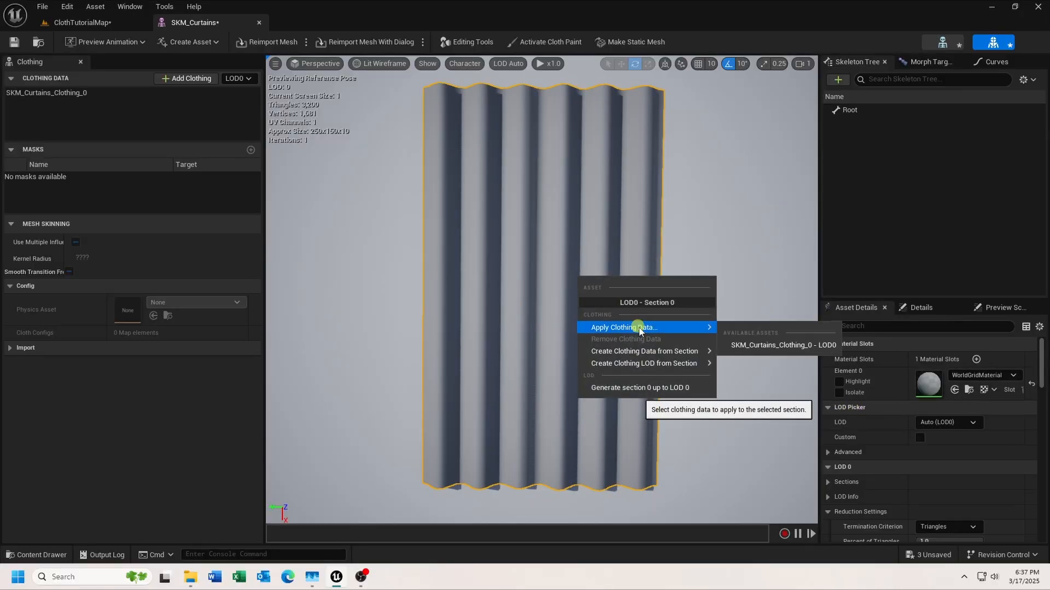
pyautogui.click(752, 345)
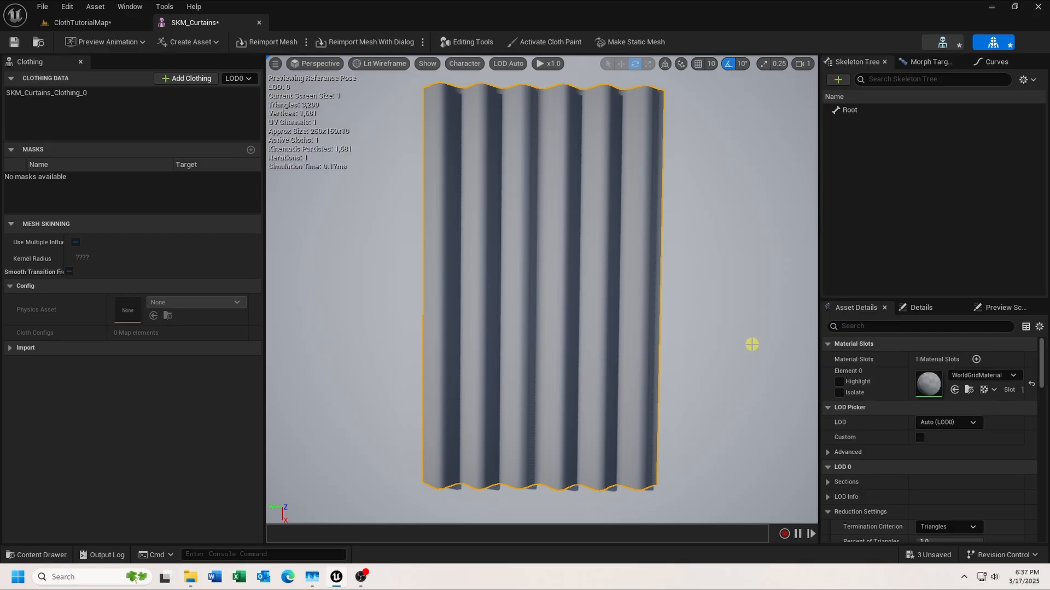
# - Activate cloth painting on the curtain's clothing data and paint the entire mesh with Max Distance value 500 and brush radius 50
pyautogui.click(571, 47)
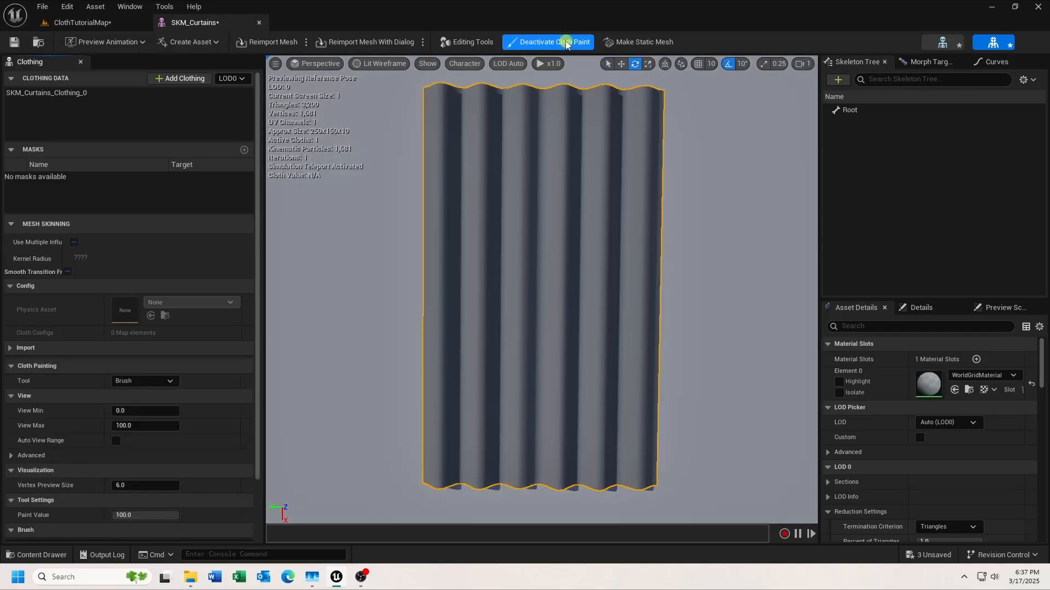
pyautogui.click(71, 94)
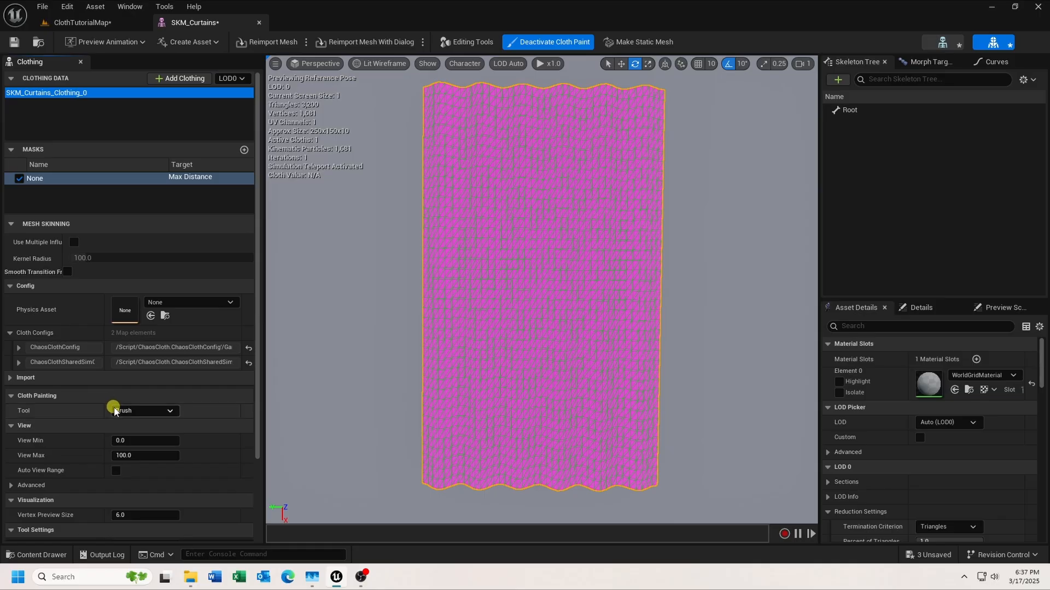
pyautogui.scroll(-3, 111, 407)
pyautogui.scroll(-1, 112, 414)
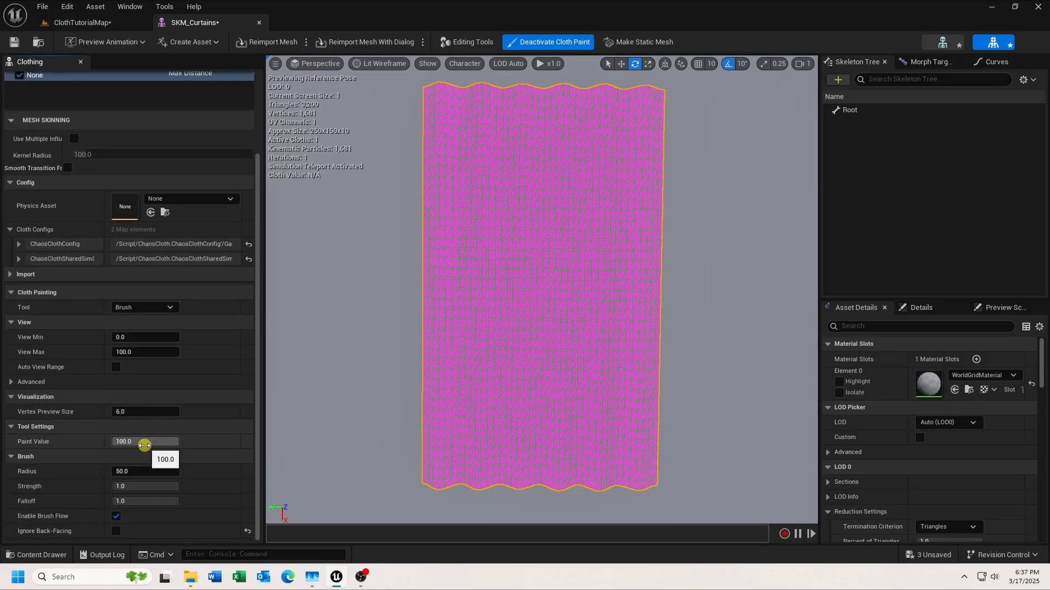
pyautogui.click(144, 441)
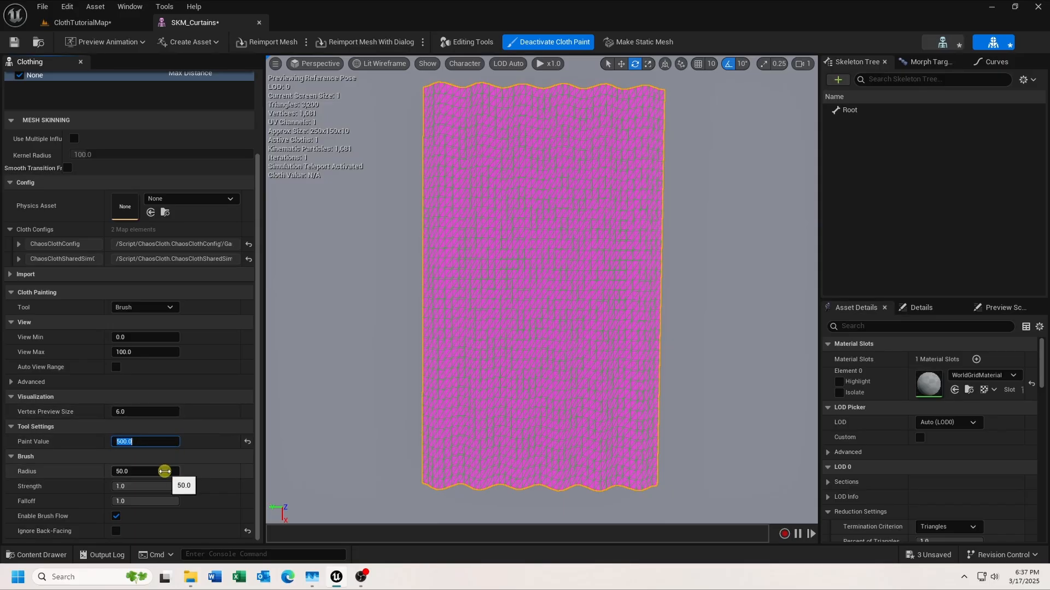
pyautogui.click(165, 471)
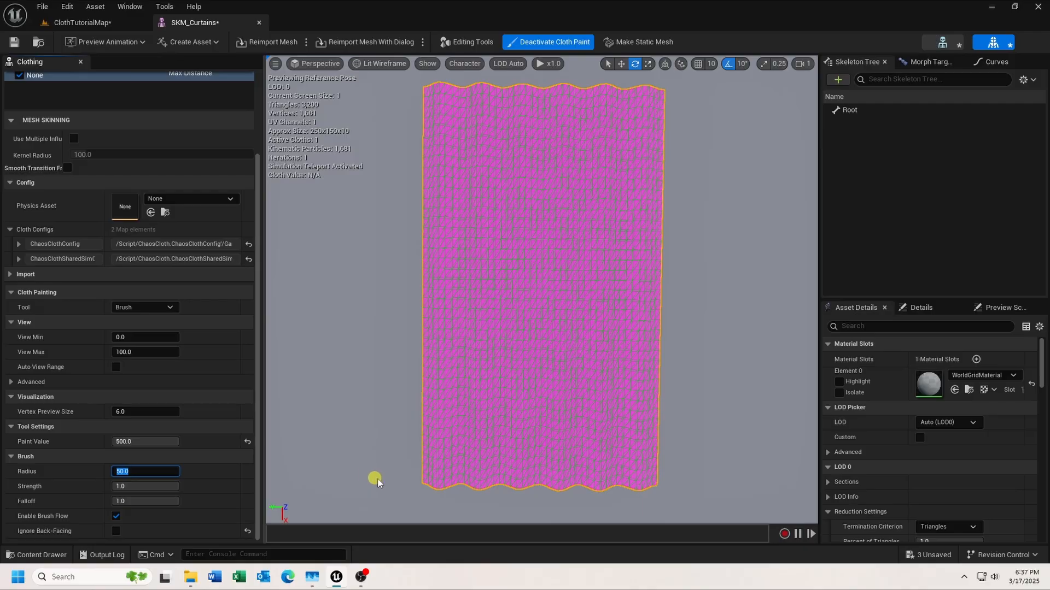
pyautogui.moveTo(423, 494)
pyautogui.mouseDown()
pyautogui.moveTo(434, 457)
pyautogui.moveTo(440, 476)
pyautogui.moveTo(456, 292)
pyautogui.moveTo(445, 140)
pyautogui.moveTo(468, 130)
pyautogui.moveTo(510, 191)
pyautogui.moveTo(544, 429)
pyautogui.moveTo(572, 435)
pyautogui.moveTo(520, 316)
pyautogui.moveTo(587, 152)
pyautogui.moveTo(605, 129)
pyautogui.moveTo(632, 159)
pyautogui.moveTo(632, 257)
pyautogui.moveTo(663, 457)
pyautogui.moveTo(649, 480)
pyautogui.moveTo(465, 479)
pyautogui.moveTo(428, 129)
pyautogui.moveTo(598, 107)
pyautogui.moveTo(565, 107)
pyautogui.moveTo(614, 134)
pyautogui.moveTo(573, 148)
pyautogui.mouseUp()
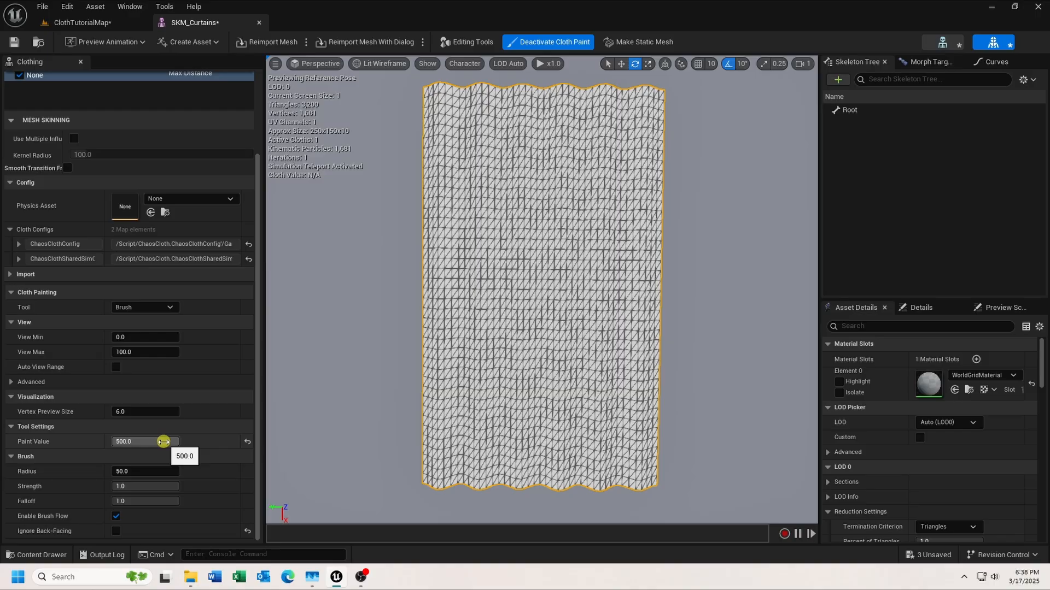
# - Paint a fixed strip along the curtain's top edge with value 0 and brush radius 10, and deactivate cloth painting
pyautogui.click(164, 442)
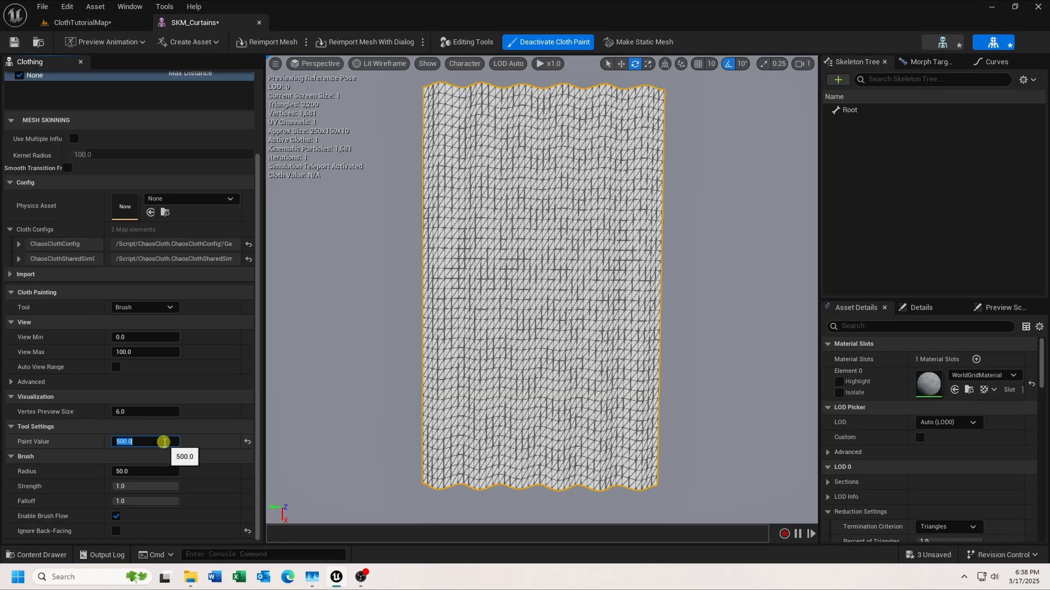
pyautogui.write('0')
pyautogui.click(157, 471)
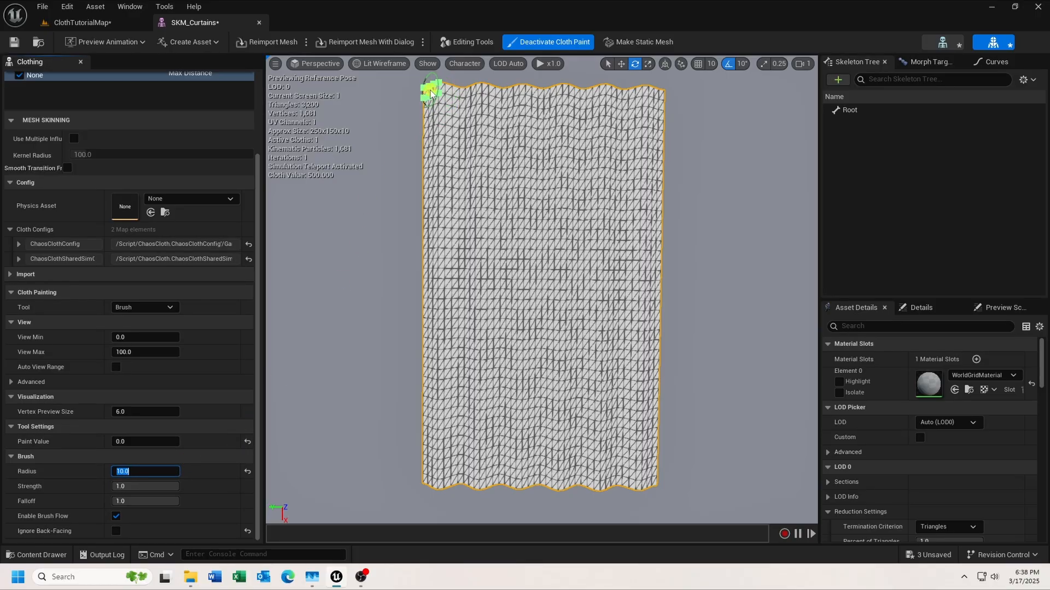
pyautogui.moveTo(431, 93)
pyautogui.mouseDown()
pyautogui.moveTo(664, 99)
pyautogui.moveTo(608, 104)
pyautogui.mouseUp()
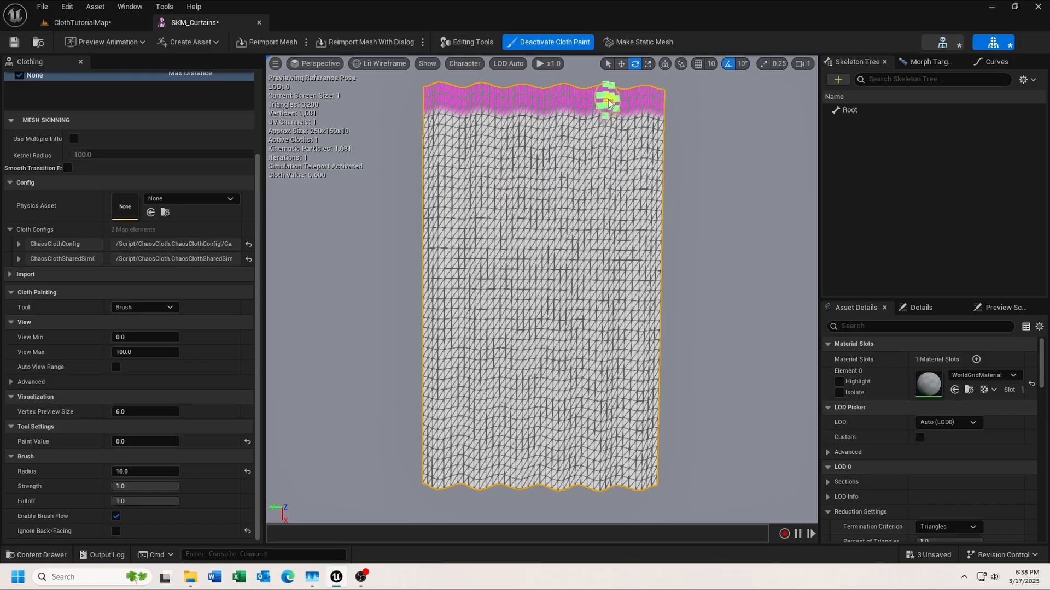
pyautogui.click(575, 42)
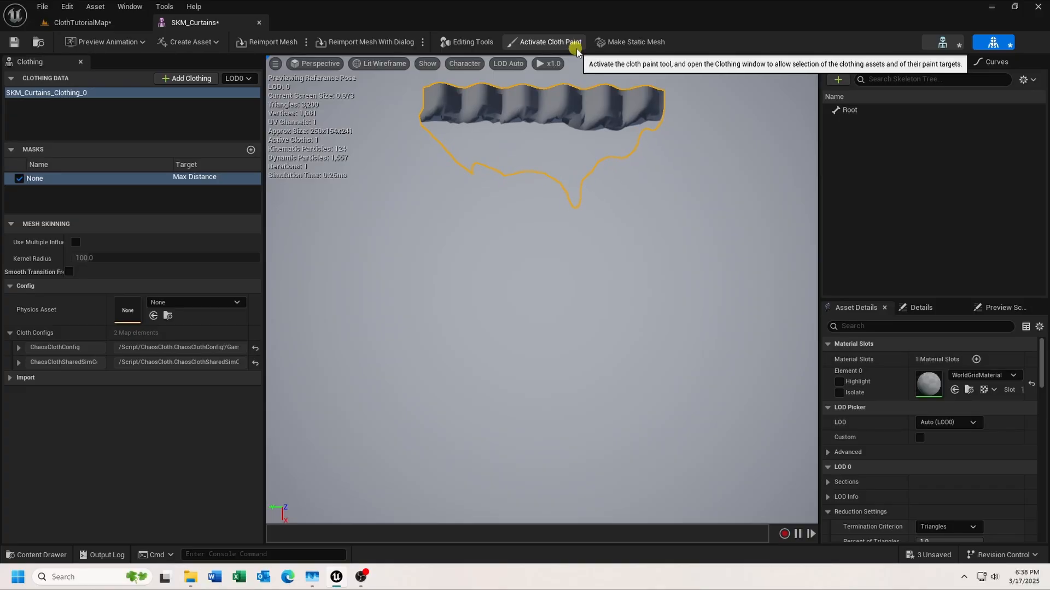
# - Assign the MI_Cloth2 material to the curtain's Element 0 slot and save the skeletal mesh
pyautogui.click(1014, 375)
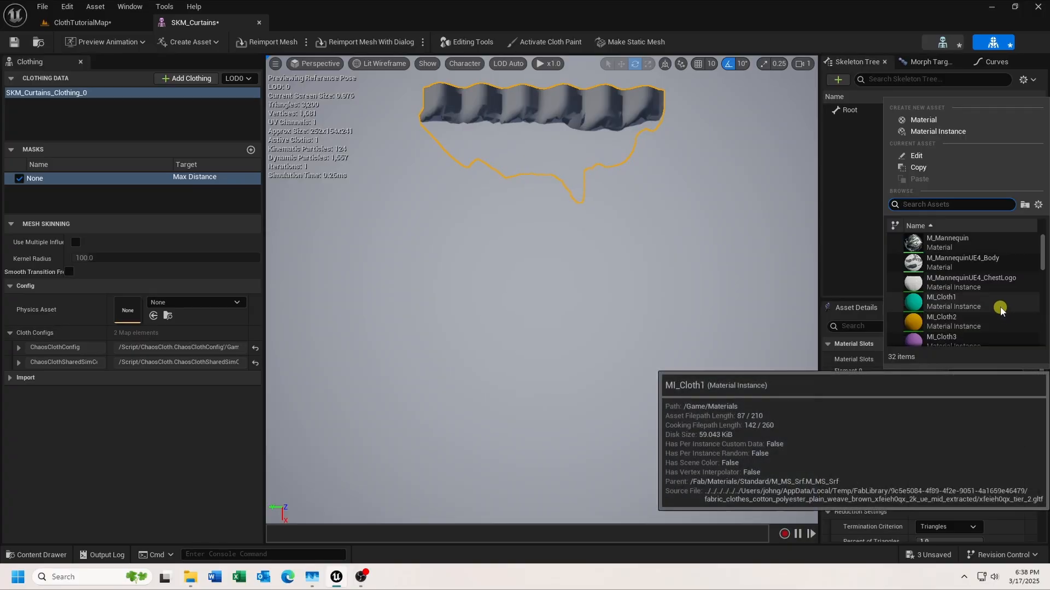
pyautogui.click(943, 323)
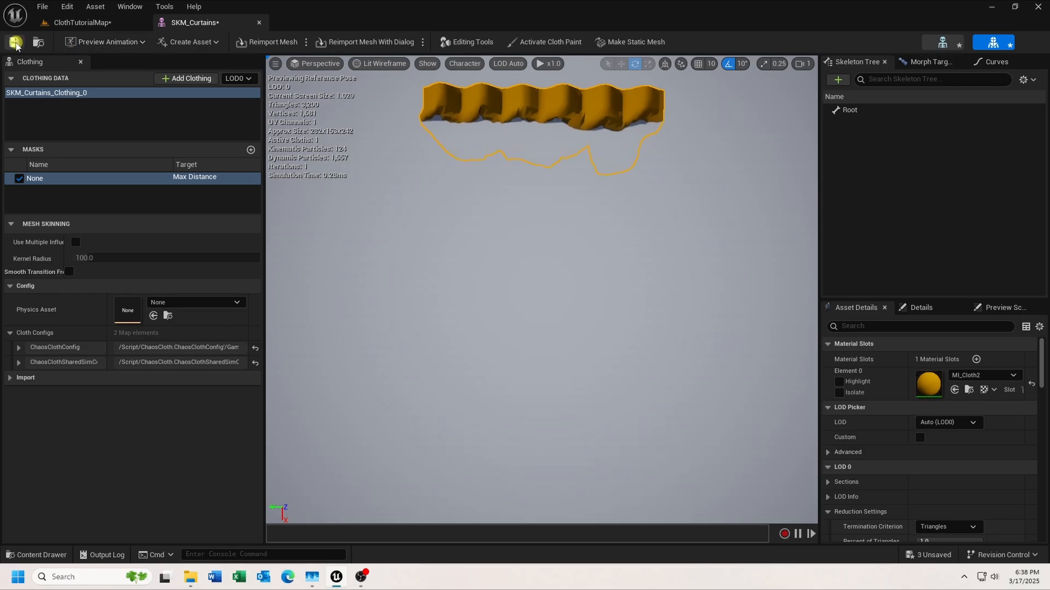
pyautogui.click(12, 43)
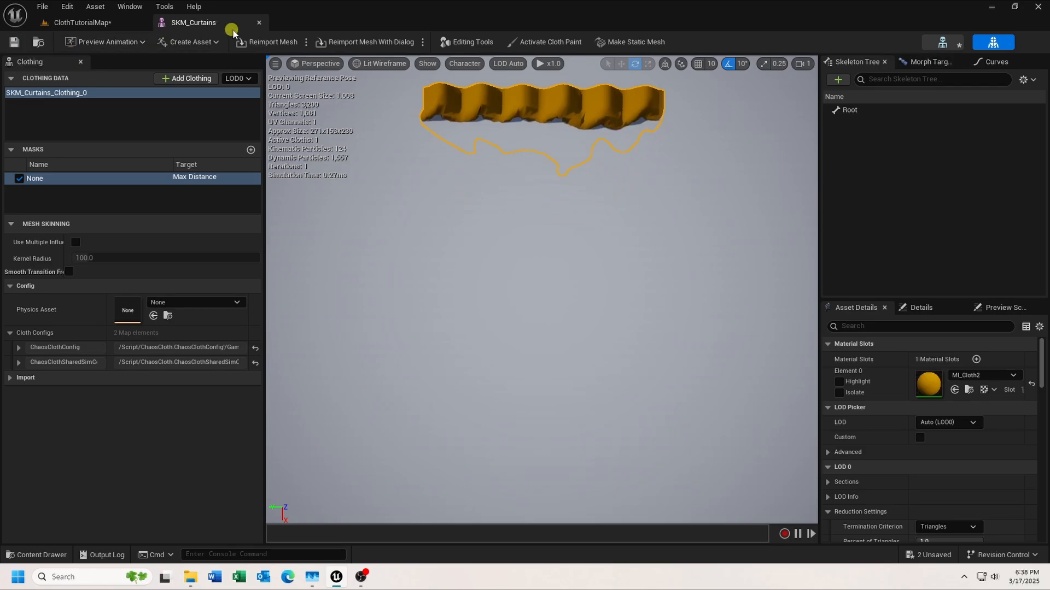
# - Close the skeletal mesh editor, place SKM_Curtains in the level, and raise it above the floor to a Z location of about 70
pyautogui.click(260, 23)
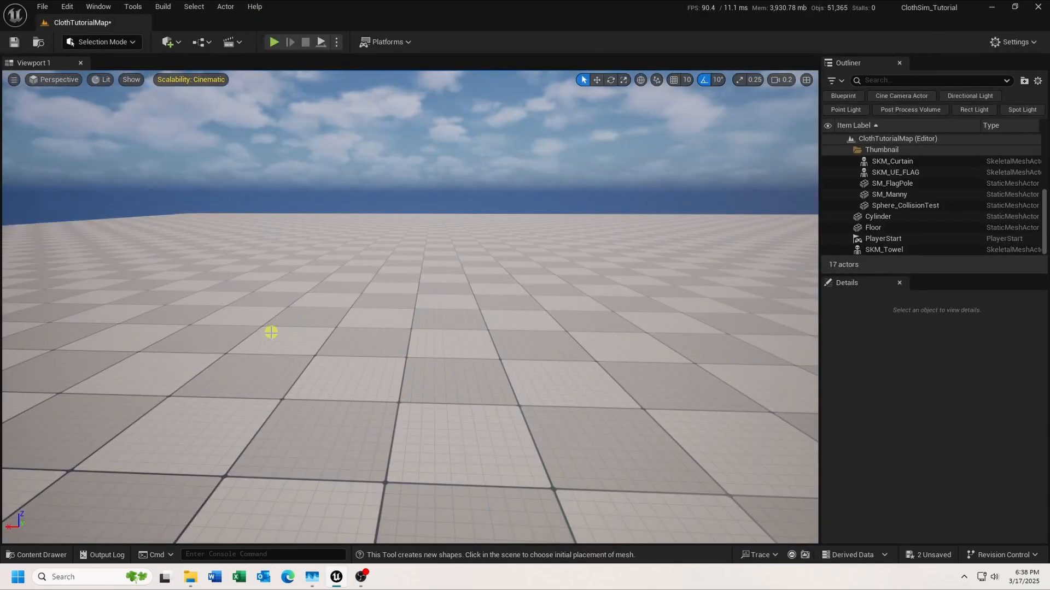
pyautogui.click(48, 555)
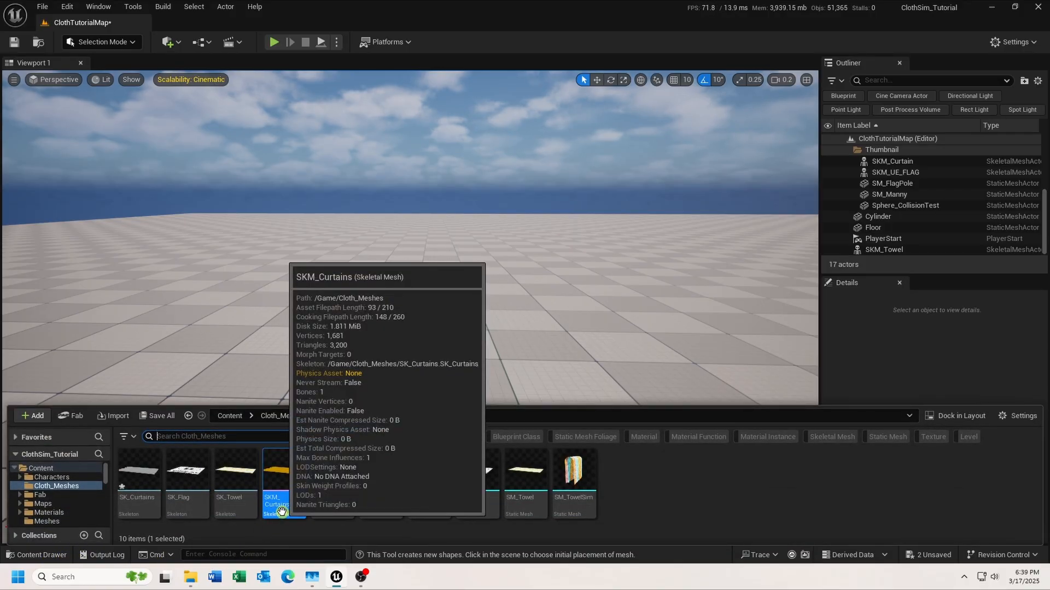
pyautogui.moveTo(281, 500); pyautogui.dragTo(454, 368)
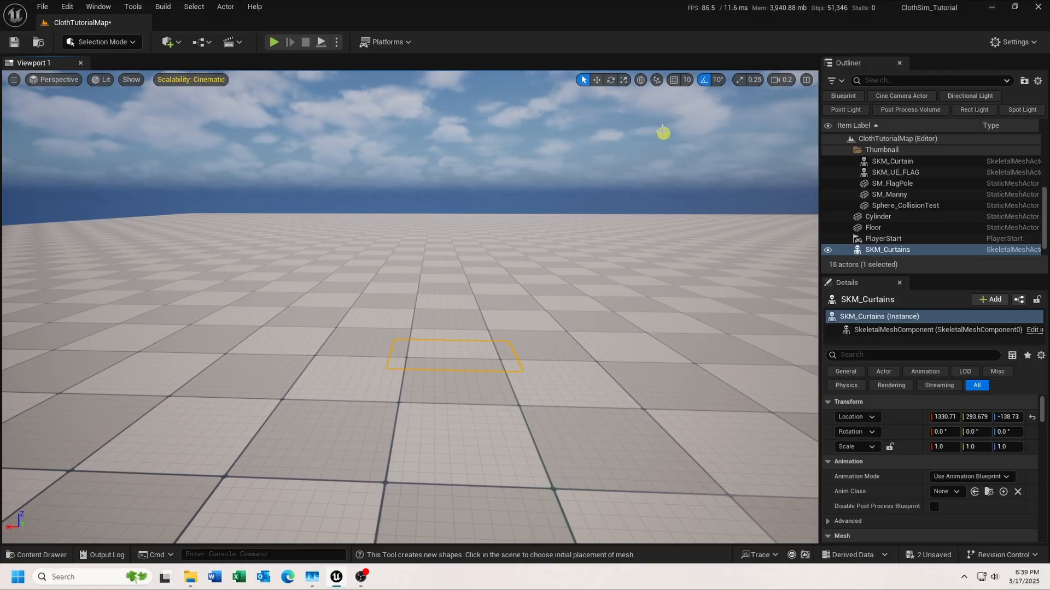
pyautogui.click(597, 80)
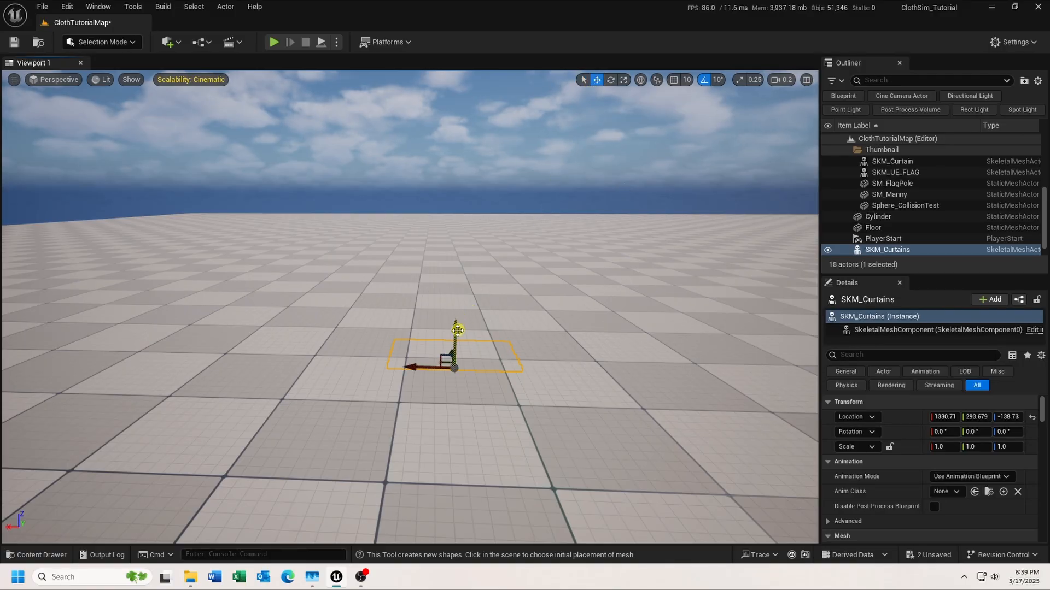
pyautogui.moveTo(457, 330); pyautogui.dragTo(477, 211)
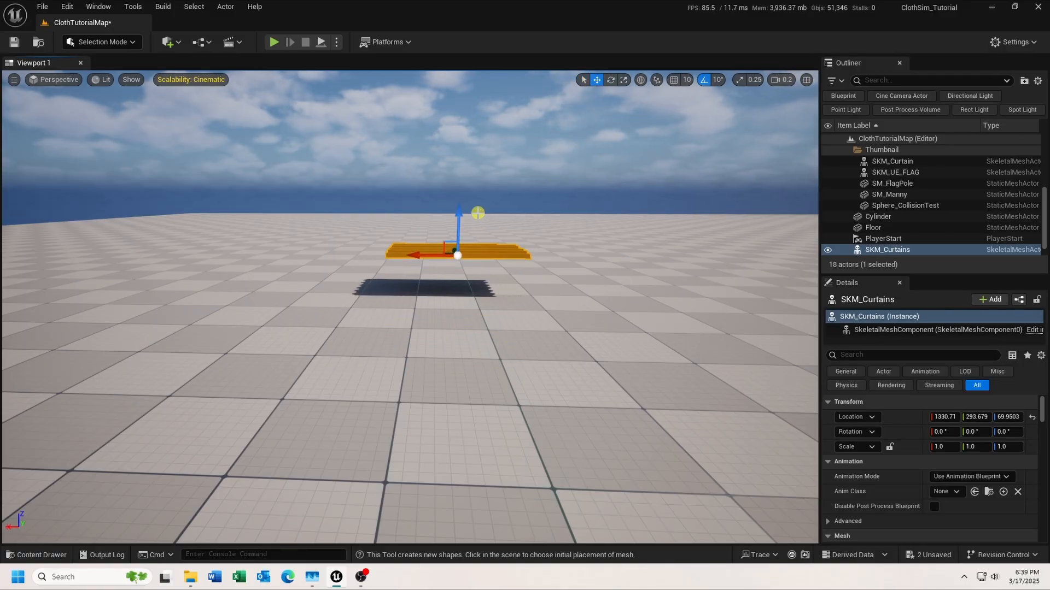
# - Rotate SKM_Curtains upright to face the camera, with a rotation of about -90°, 90°, 0°
pyautogui.click(610, 80)
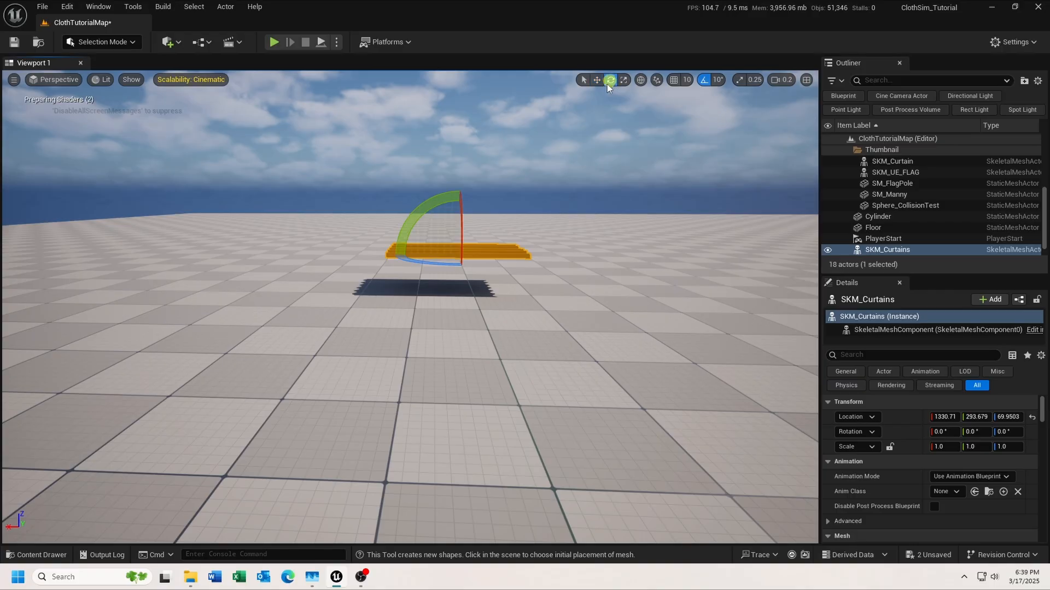
pyautogui.moveTo(465, 204); pyautogui.dragTo(637, 171)
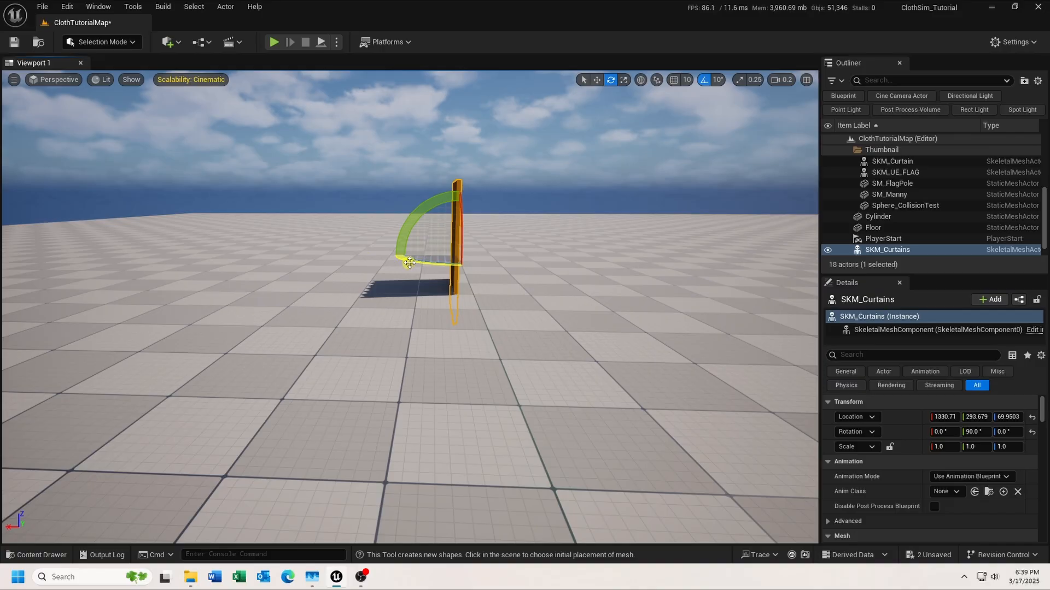
pyautogui.moveTo(405, 261); pyautogui.dragTo(227, 260)
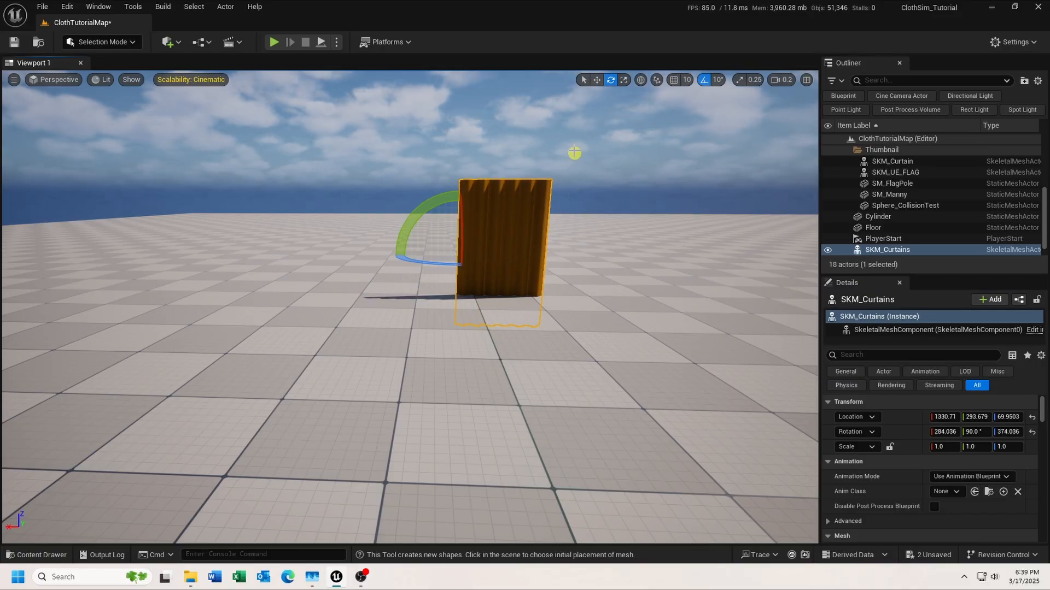
# - Move the curtain closer to the camera and clear of the floor, to a location of about 1440, -165, 134
pyautogui.click(595, 83)
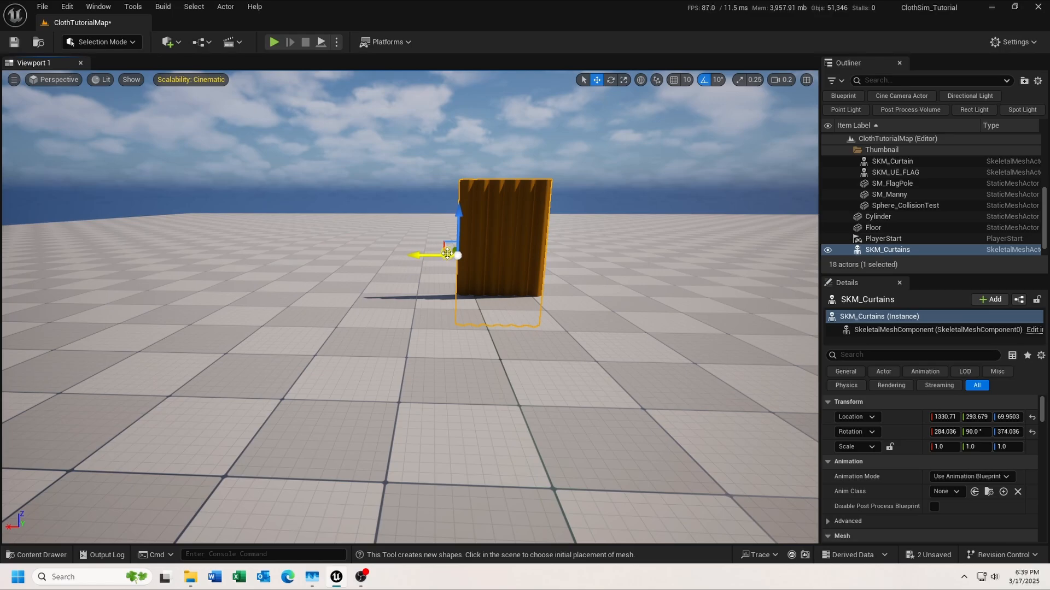
pyautogui.moveTo(447, 254); pyautogui.dragTo(330, 221)
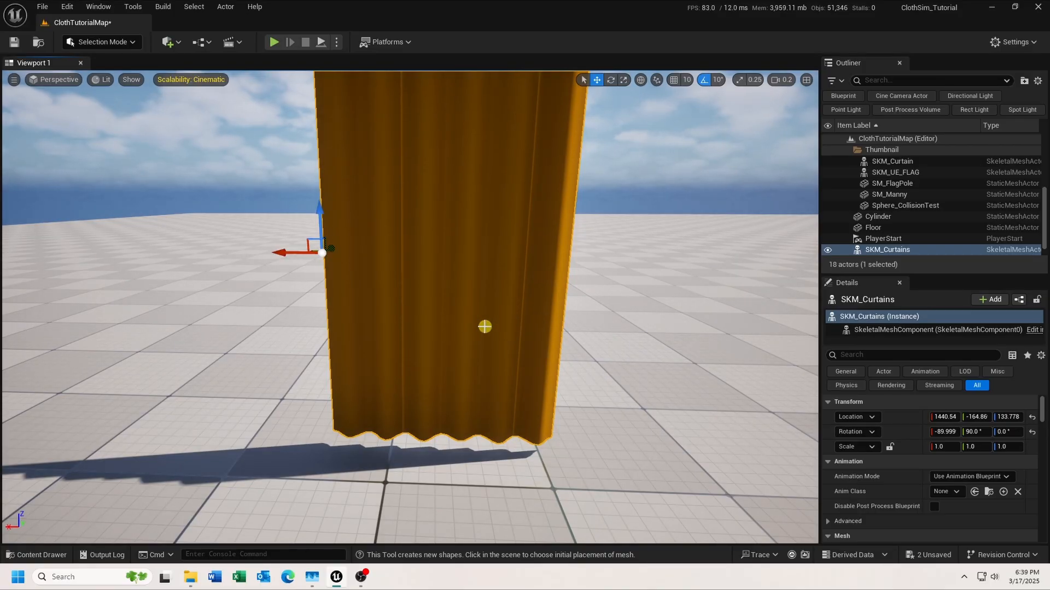
pyautogui.moveTo(577, 329); pyautogui.dragTo(572, 316, button='right')
pyautogui.press('q')
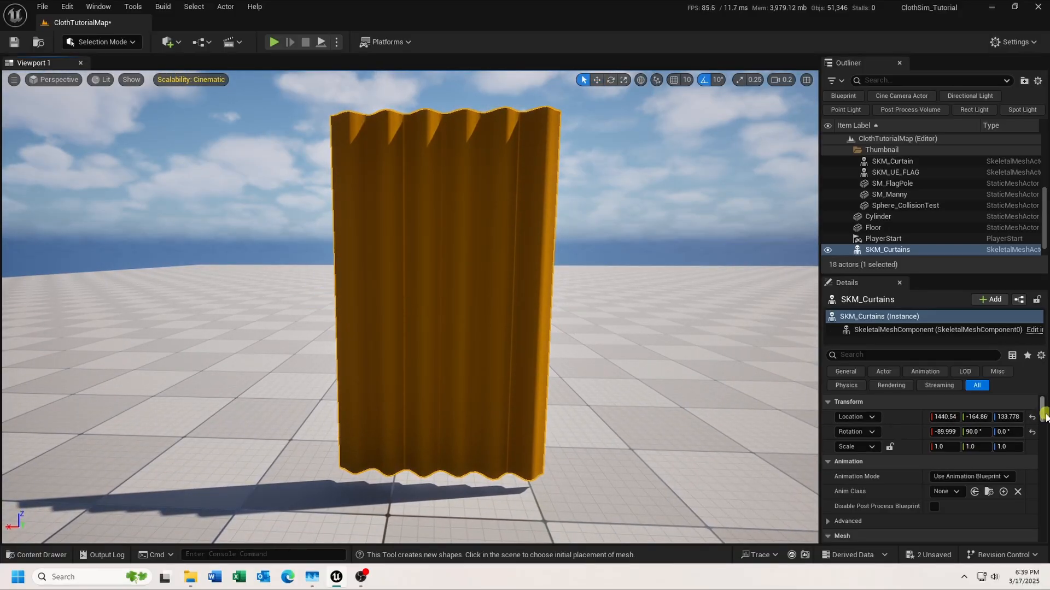
# - Enable Collide with Environment and Force Collision Update in the curtain's clothing settings
pyautogui.moveTo(1044, 417); pyautogui.dragTo(1015, 468)
pyautogui.scroll(-3, 1015, 468)
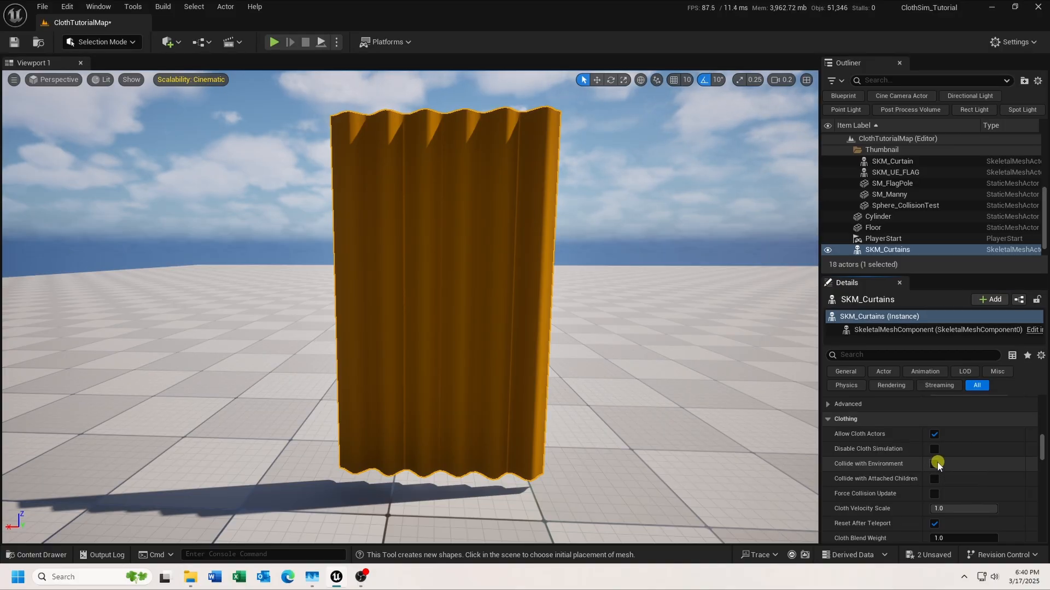
pyautogui.click(935, 464)
pyautogui.click(934, 493)
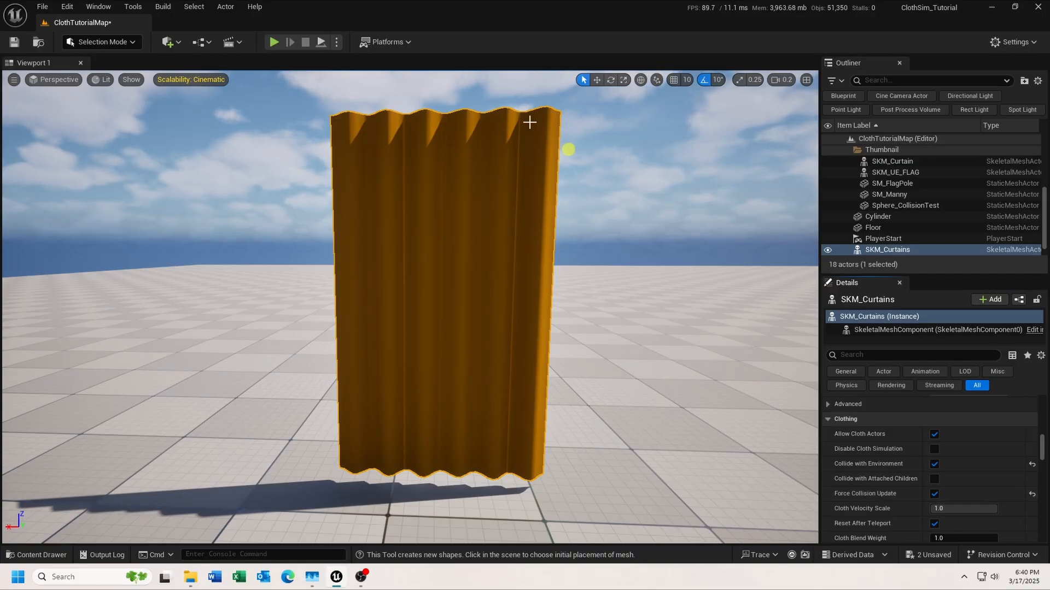
# - Add a Wind Directional Source beside the curtain and rotate it to about -90° around Z
pyautogui.click(179, 42)
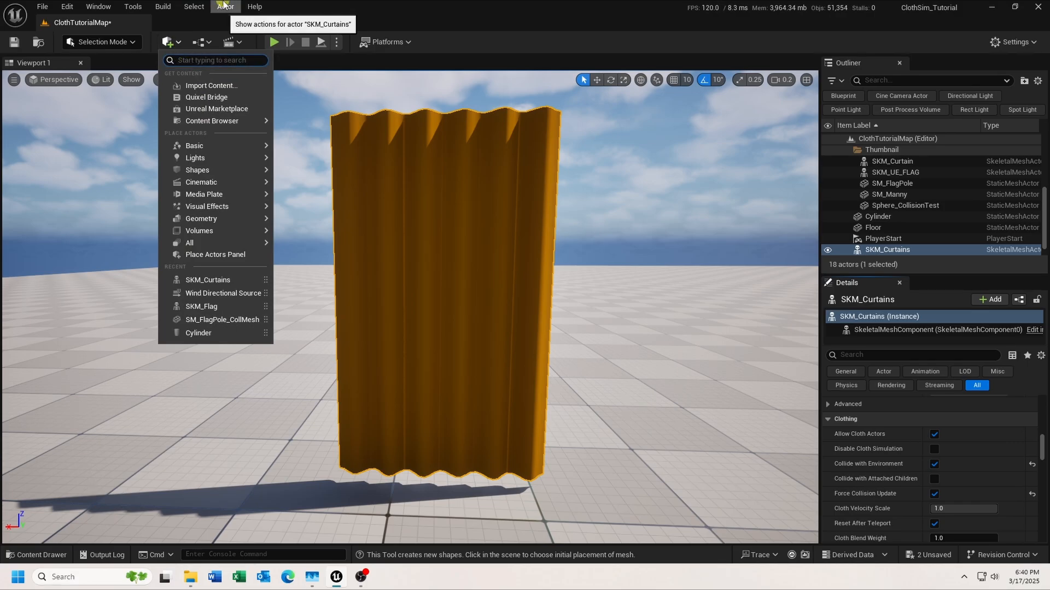
pyautogui.write('wind')
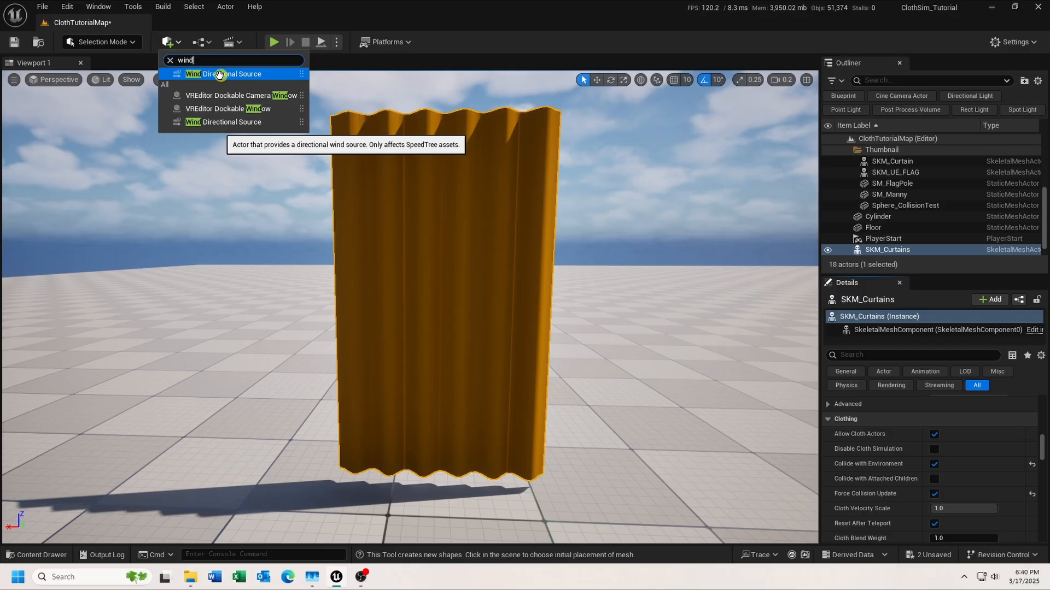
pyautogui.moveTo(219, 79); pyautogui.dragTo(197, 313)
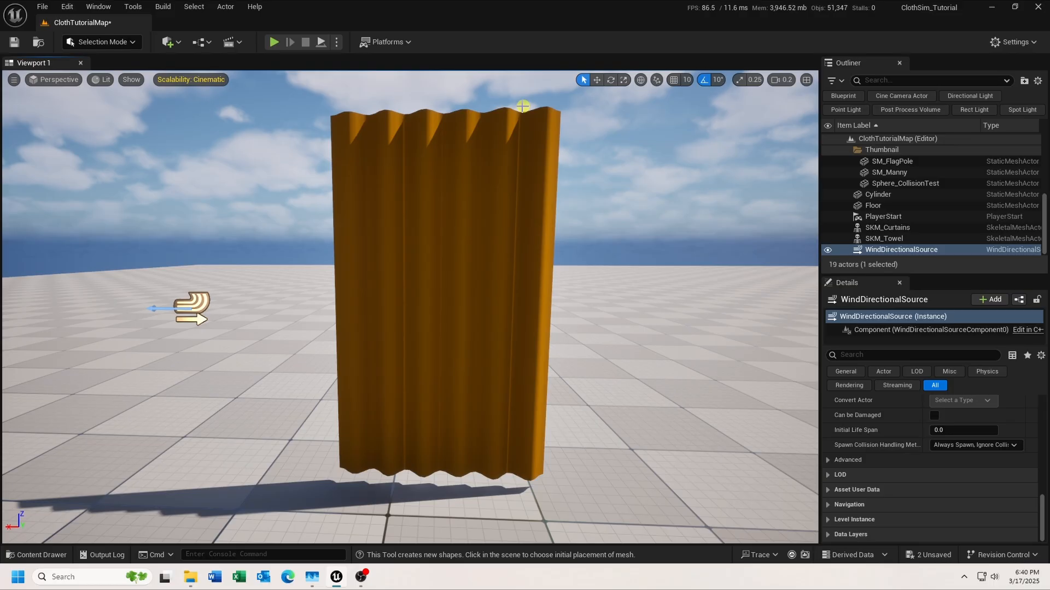
pyautogui.click(611, 79)
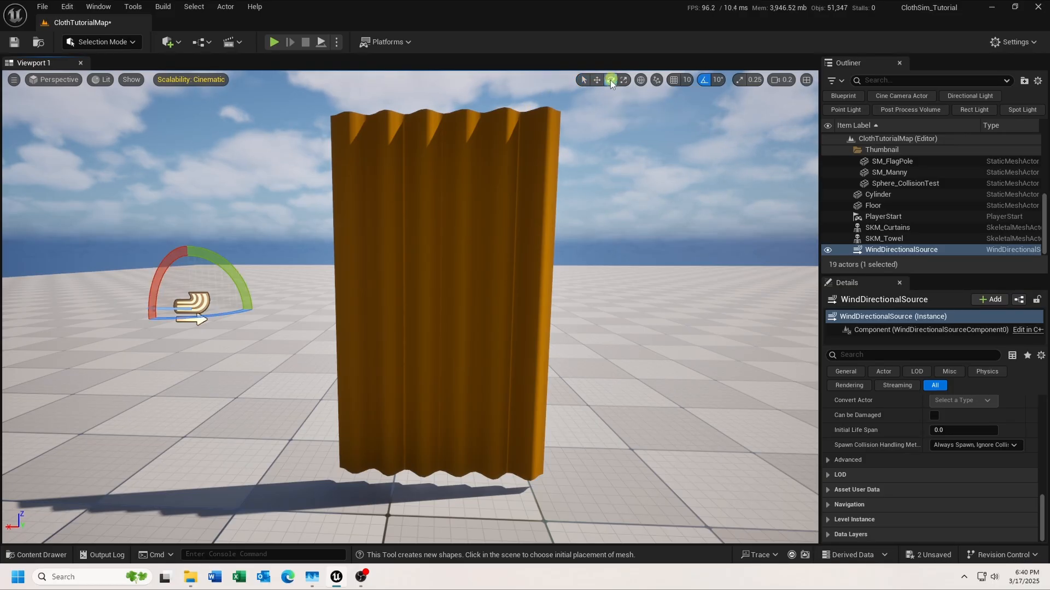
pyautogui.moveTo(230, 311); pyautogui.dragTo(429, 252)
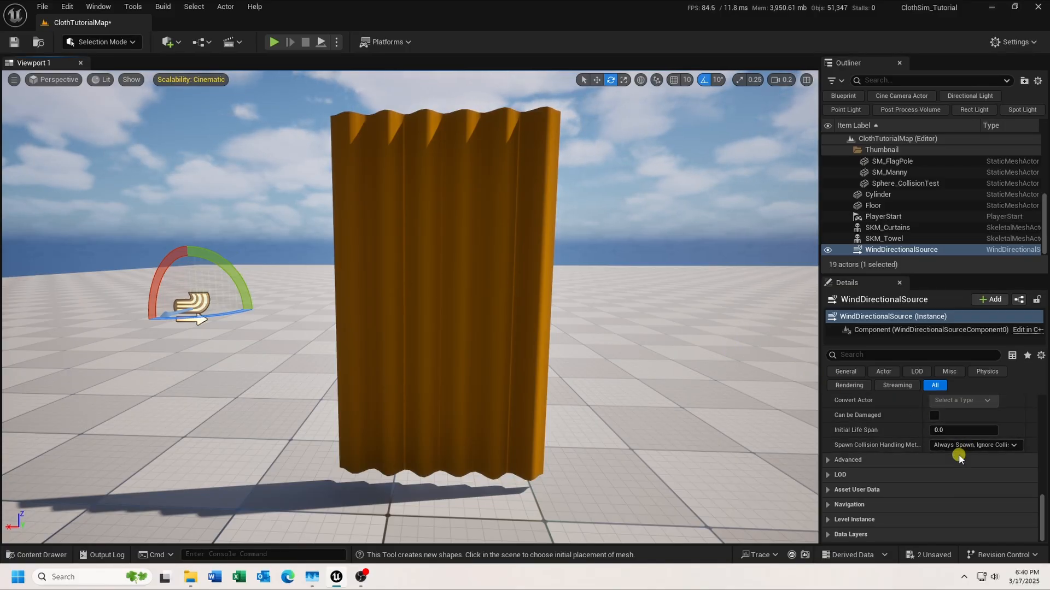
# - Set the wind source's Speed to 3
pyautogui.scroll(3, 974, 434)
pyautogui.scroll(10, 974, 434)
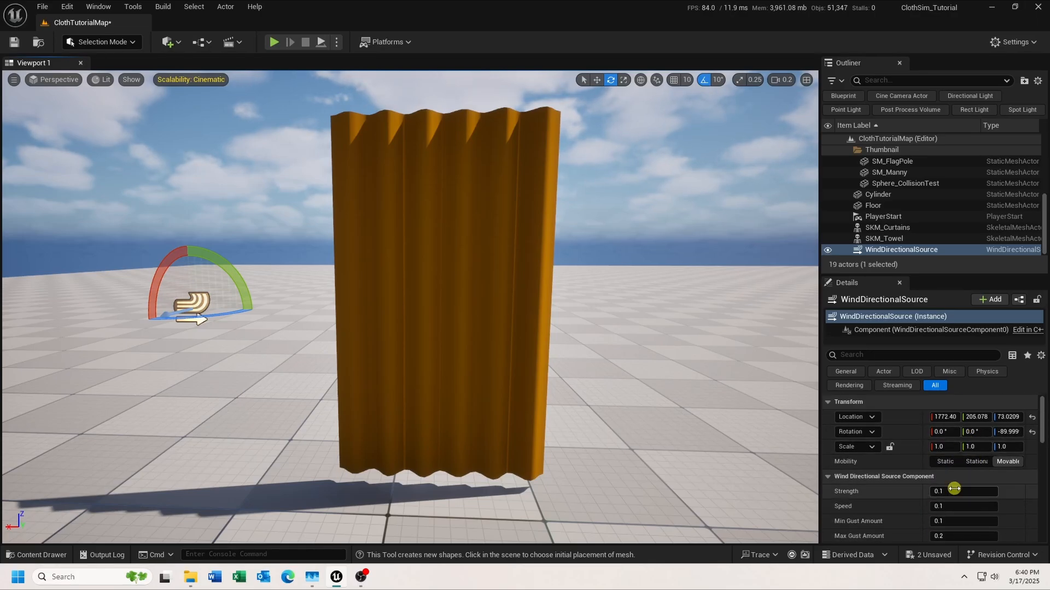
pyautogui.click(960, 506)
pyautogui.write('3')
pyautogui.press('Return')
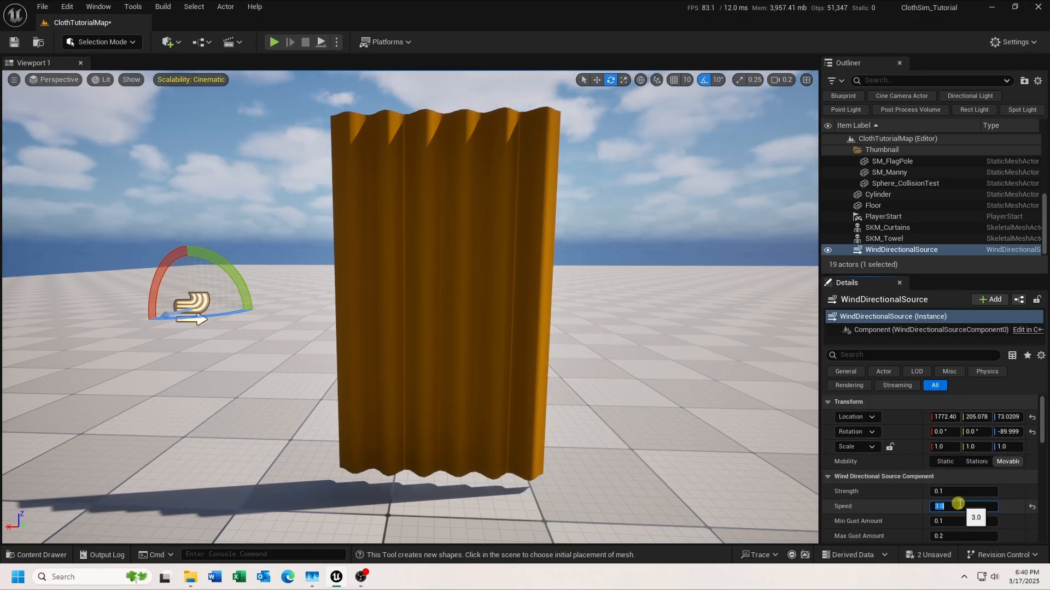
# - Simulate the level to watch the curtain in the wind, and scale it along its Y axis during the simulation
pyautogui.click(323, 43)
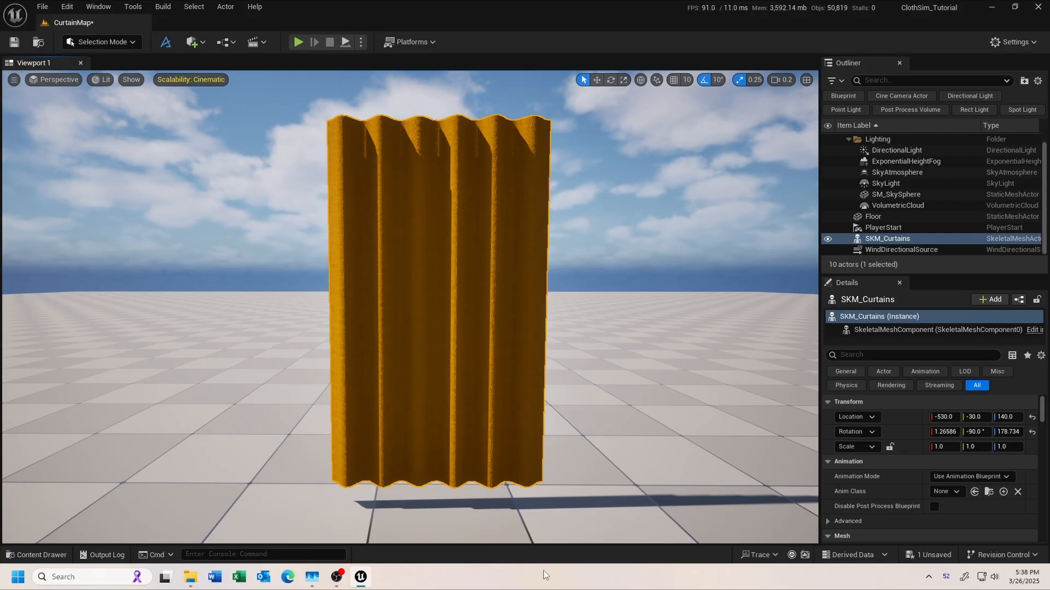
pyautogui.click(348, 43)
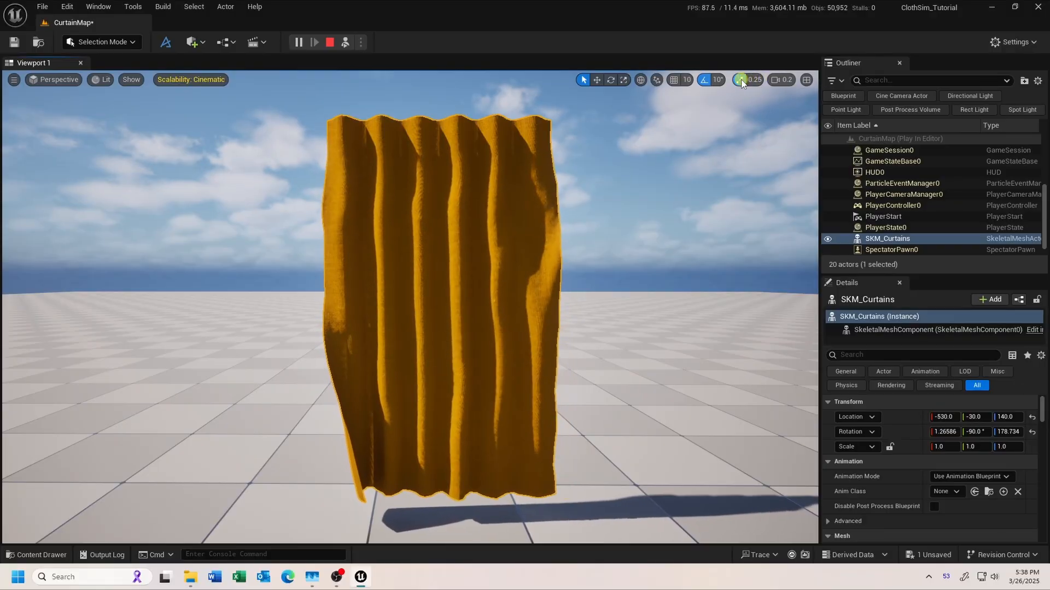
pyautogui.click(623, 80)
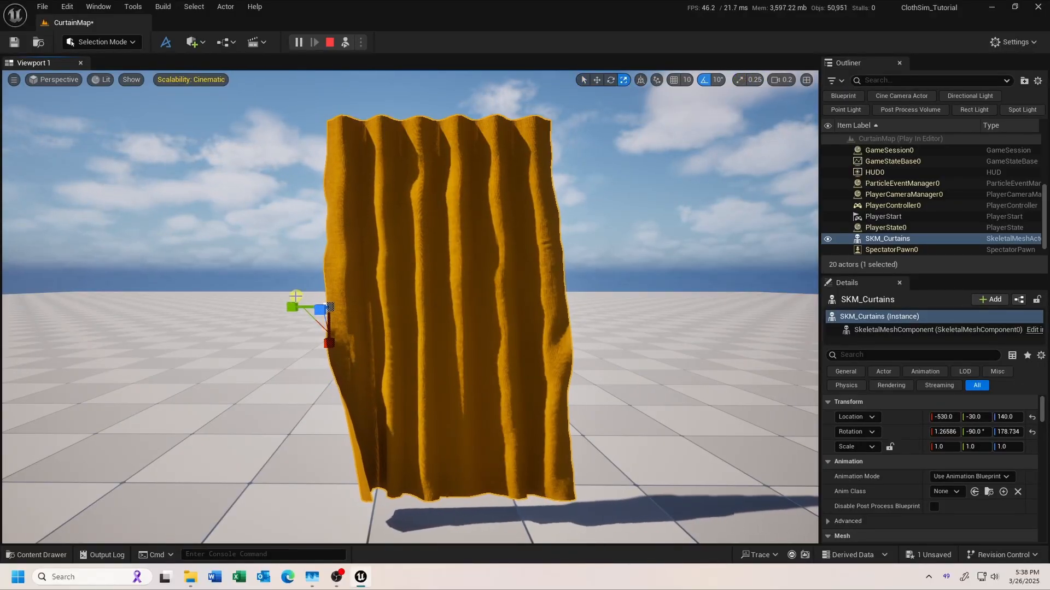
pyautogui.moveTo(290, 308)
pyautogui.mouseDown()
pyautogui.moveTo(305, 306)
pyautogui.moveTo(291, 307)
pyautogui.mouseUp()
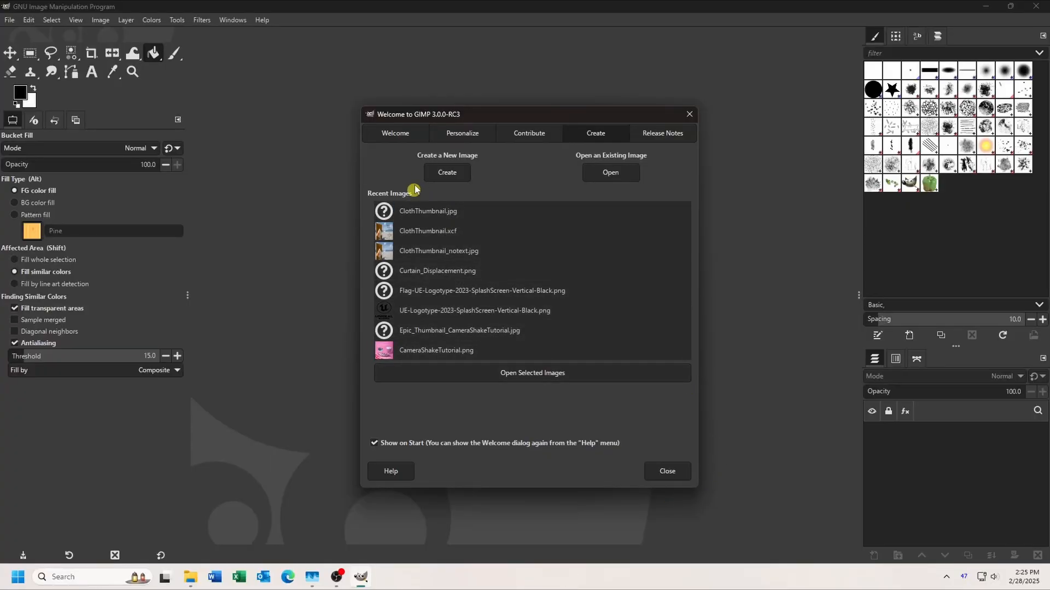
# - Switch to GIMP and create a new image of 1024 × 1024 pixels
pyautogui.click(440, 174)
pyautogui.click(382, 168)
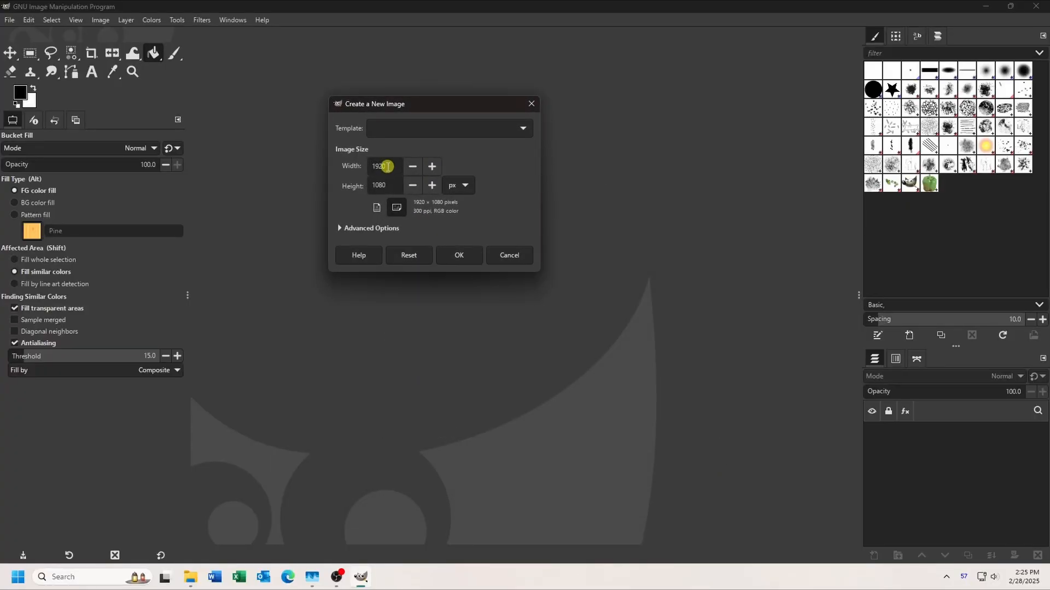
pyautogui.doubleClick(382, 167)
pyautogui.write('1024')
pyautogui.press('Tab')
pyautogui.write('1024')
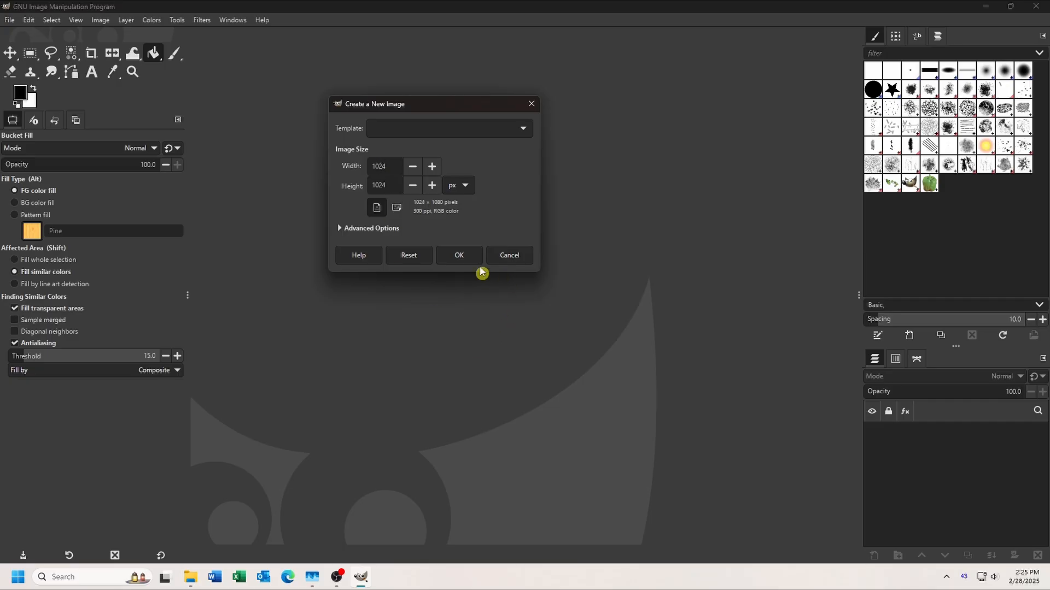
pyautogui.click(468, 253)
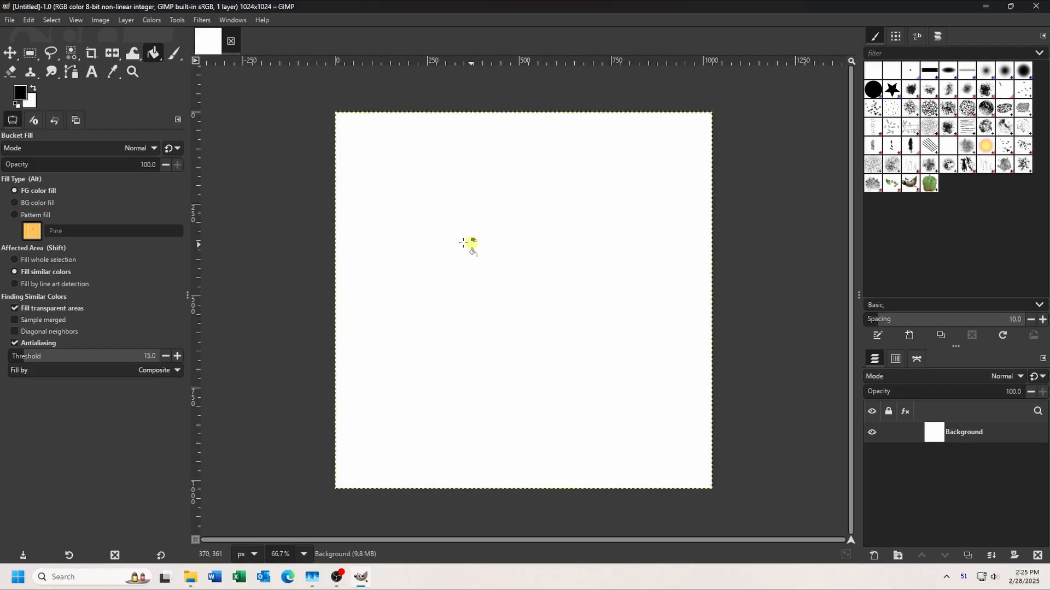
# - Choose the Gradient tool and set its gradient to Three Bars Sin
pyautogui.rightClick(154, 53)
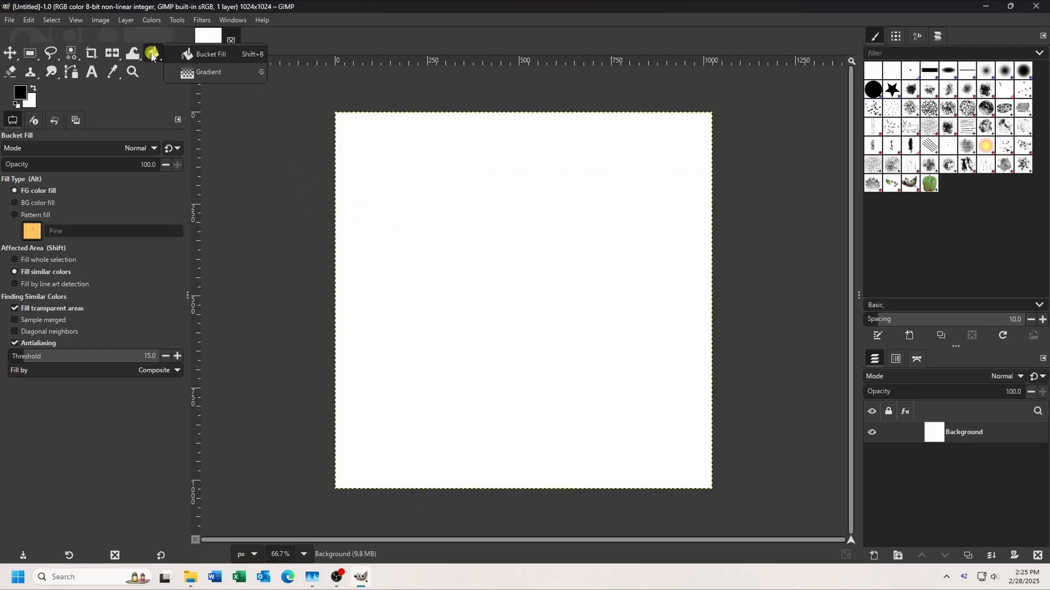
pyautogui.click(206, 72)
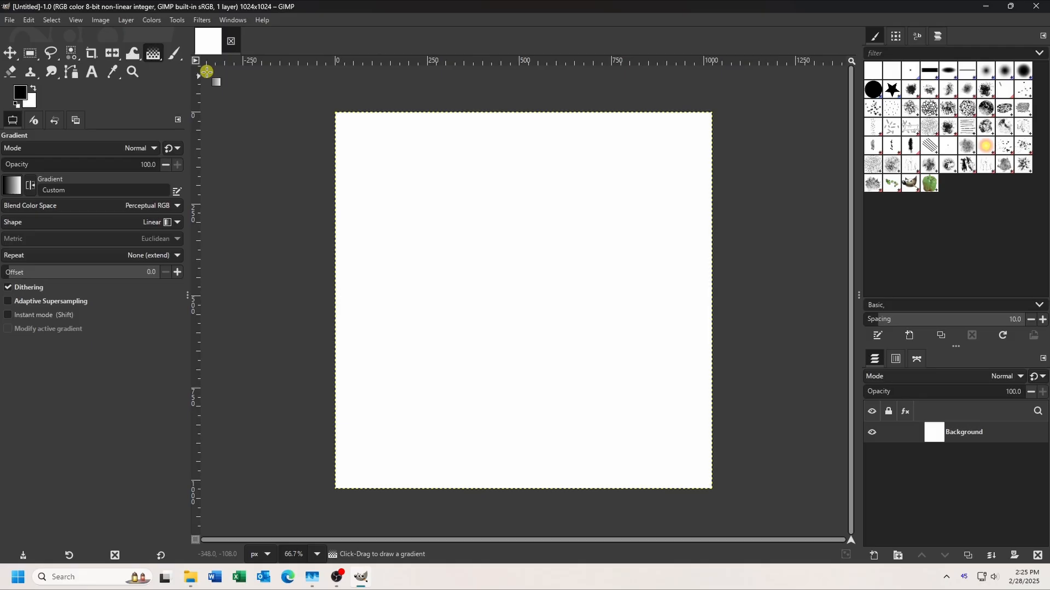
pyautogui.click(12, 185)
pyautogui.scroll(-5, 65, 291)
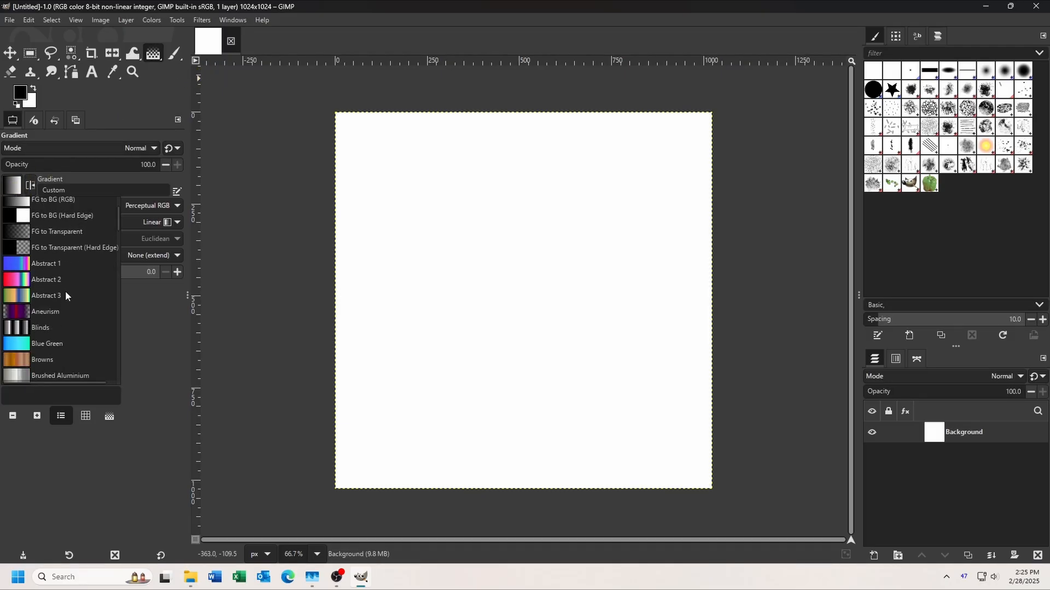
pyautogui.scroll(-6, 75, 295)
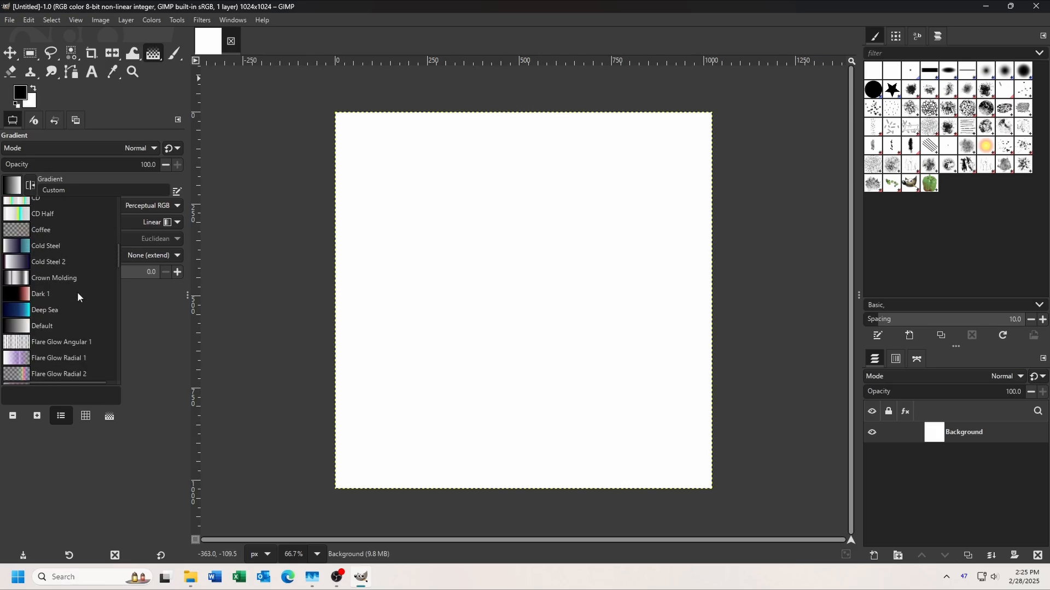
pyautogui.scroll(-8, 76, 299)
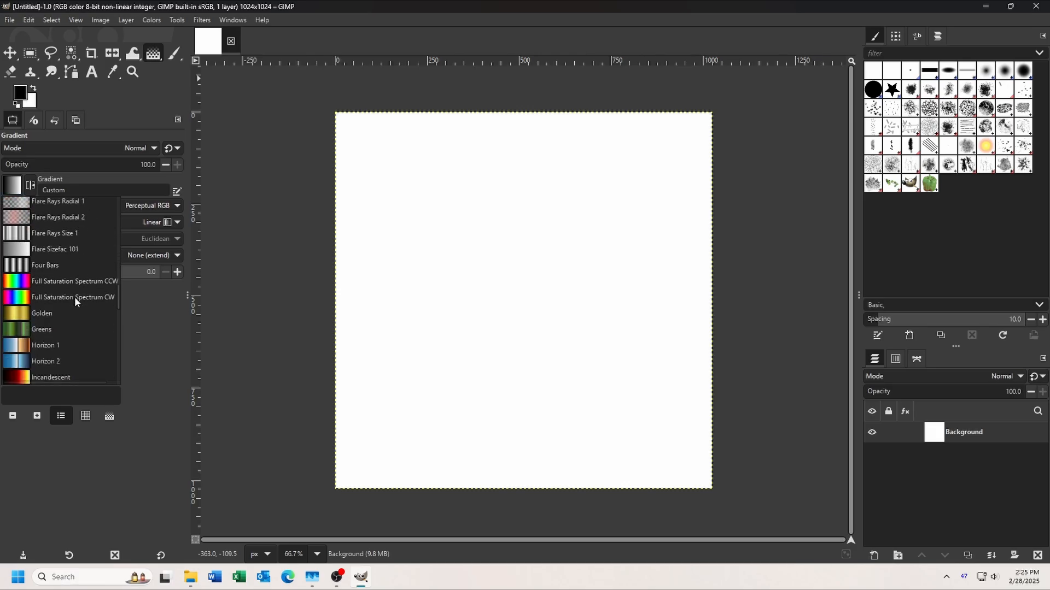
pyautogui.scroll(-8, 74, 299)
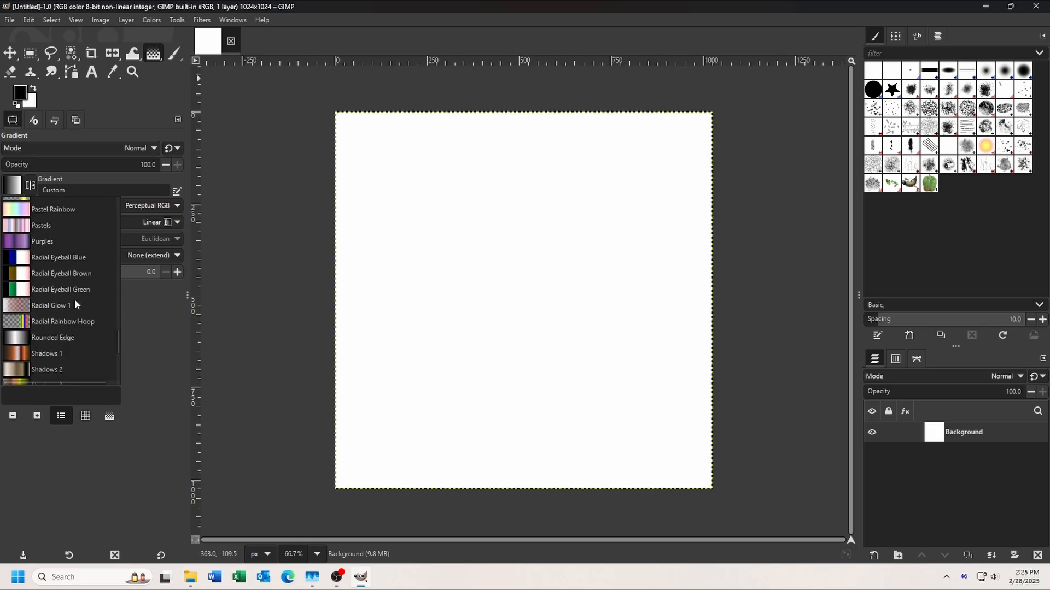
pyautogui.scroll(-3, 74, 300)
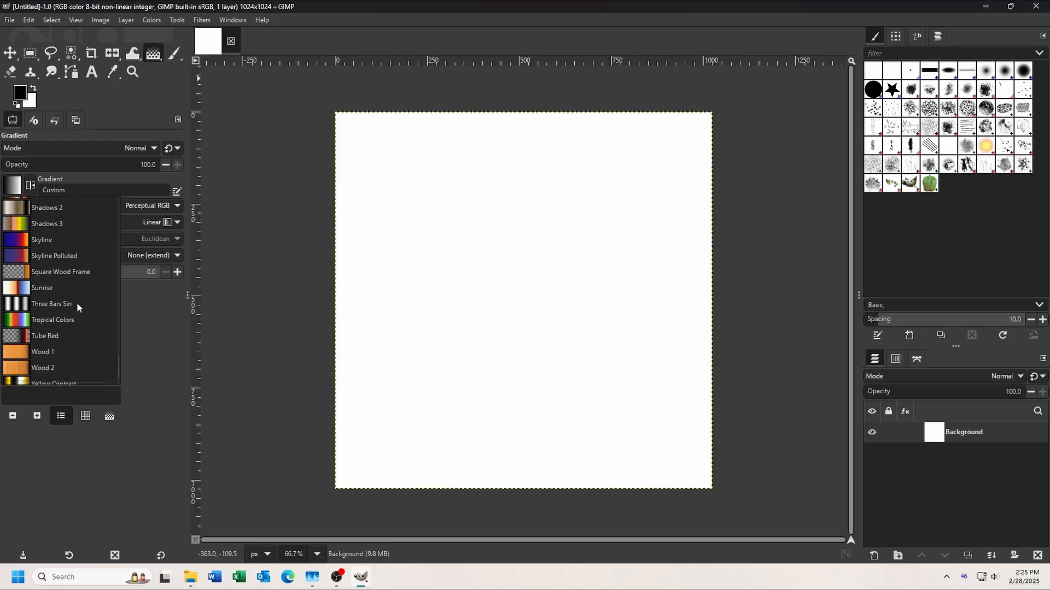
pyautogui.click(25, 305)
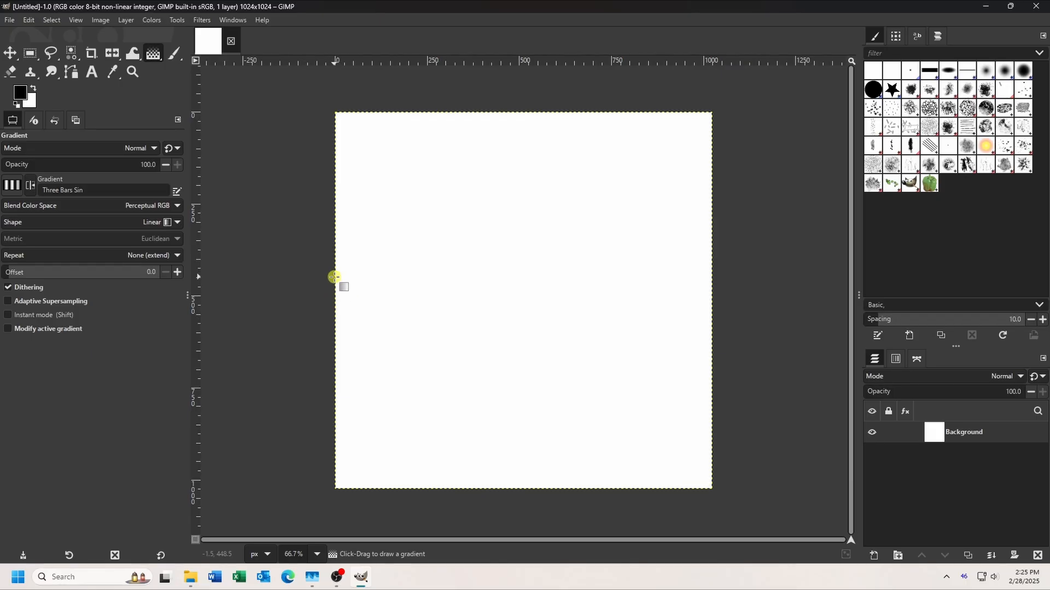
# - Draw the gradient horizontally from the canvas's left edge to its right edge, and choose PNG image as the export file type
pyautogui.moveTo(334, 278); pyautogui.dragTo(709, 282)
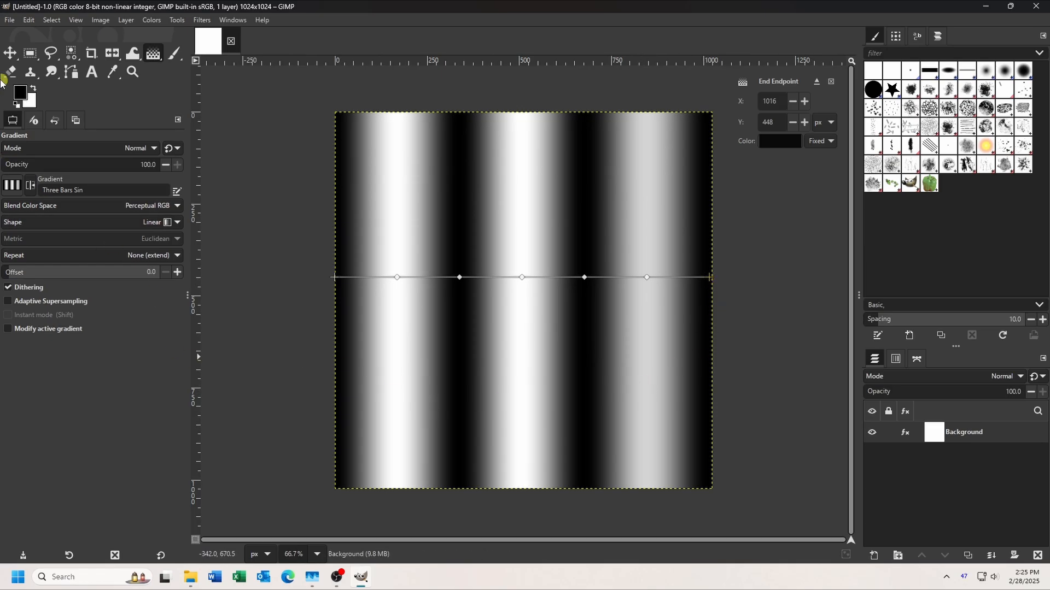
pyautogui.click(9, 22)
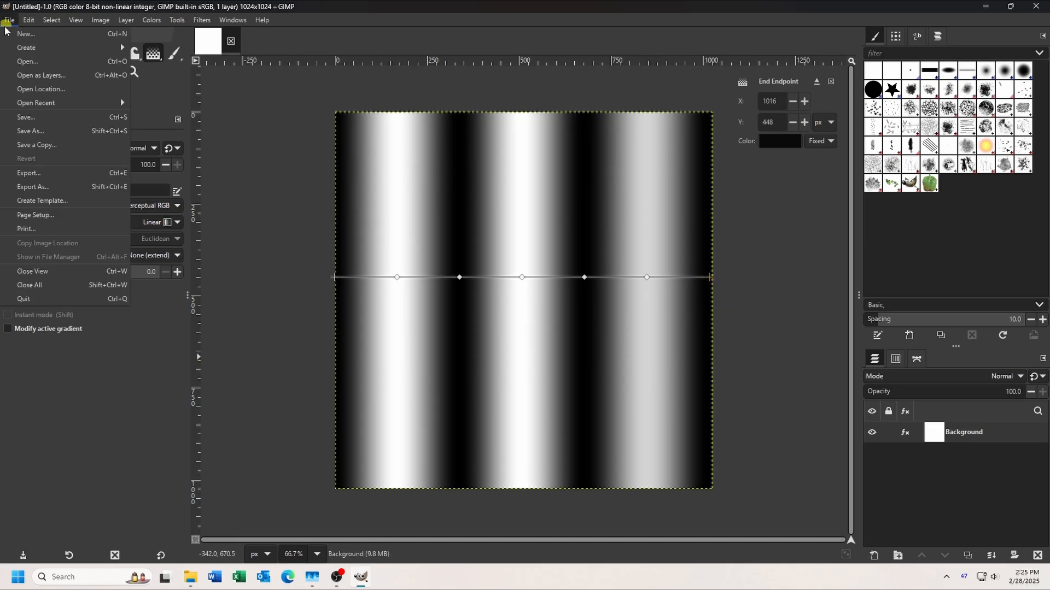
pyautogui.click(36, 175)
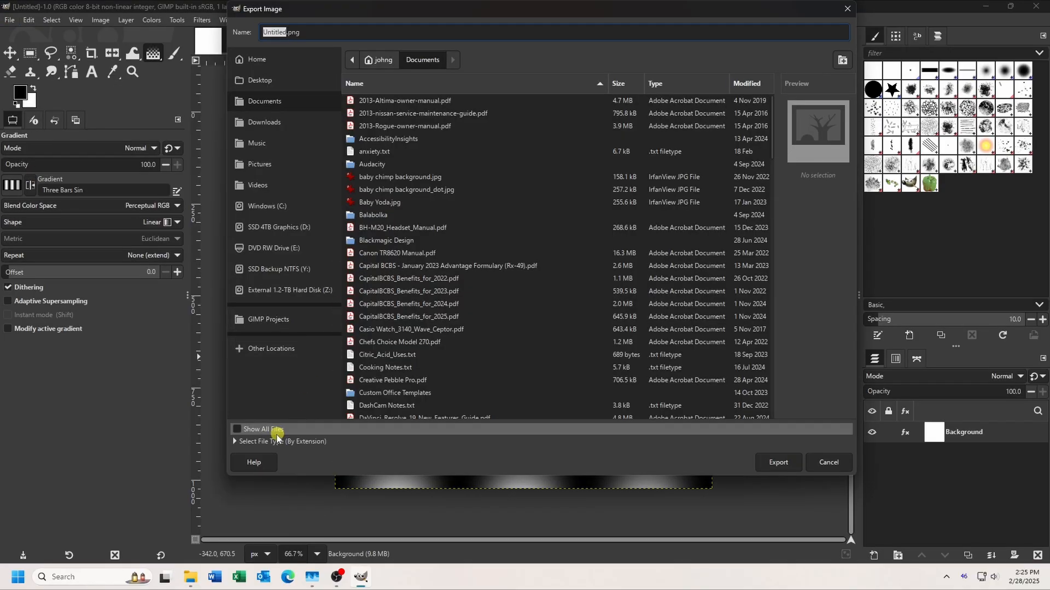
pyautogui.click(236, 442)
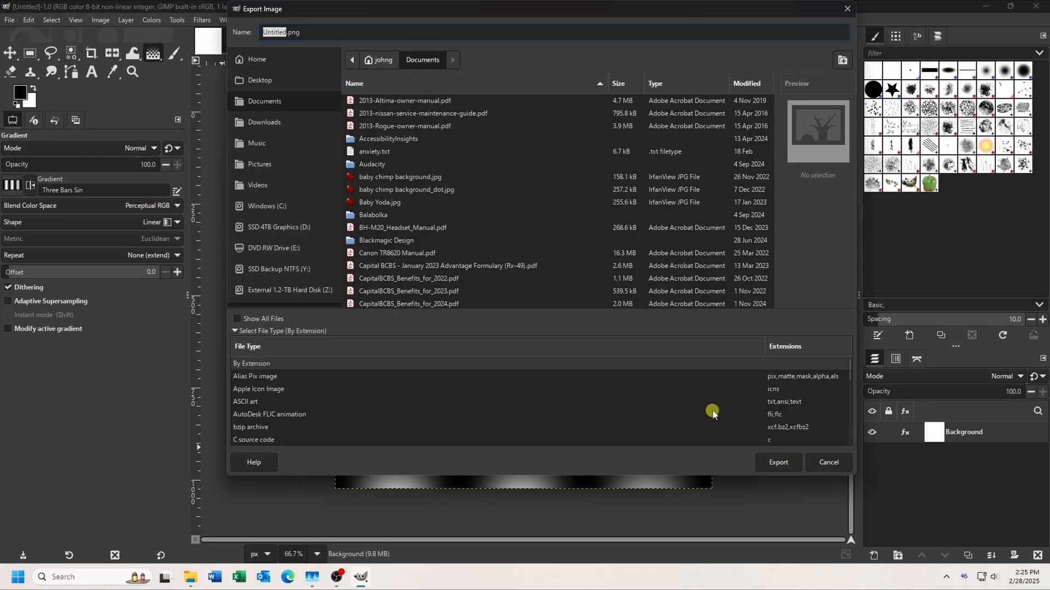
pyautogui.scroll(-1, 714, 409)
pyautogui.scroll(-6, 714, 408)
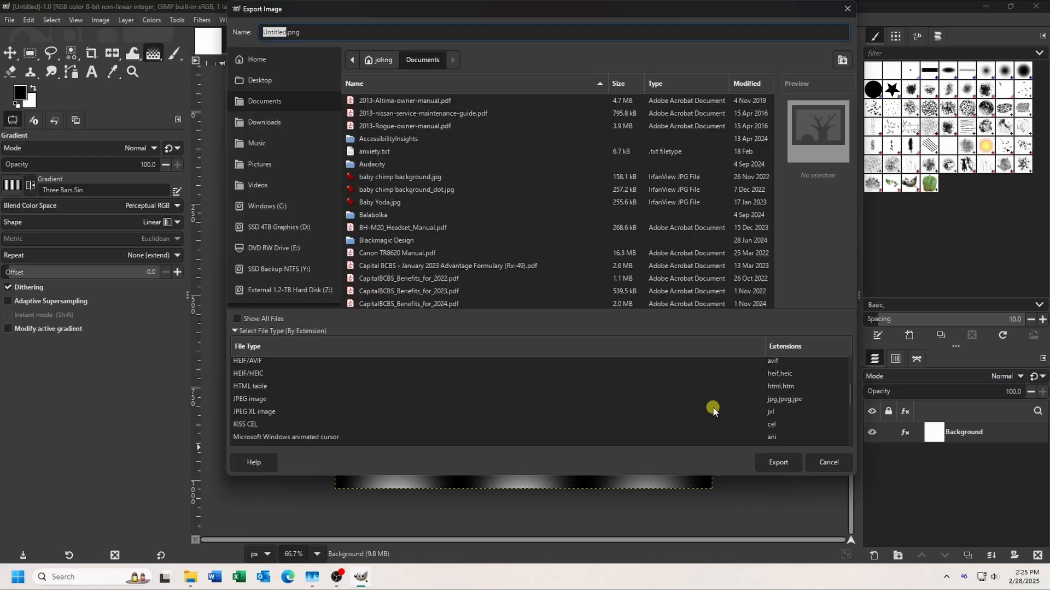
pyautogui.scroll(-3, 714, 409)
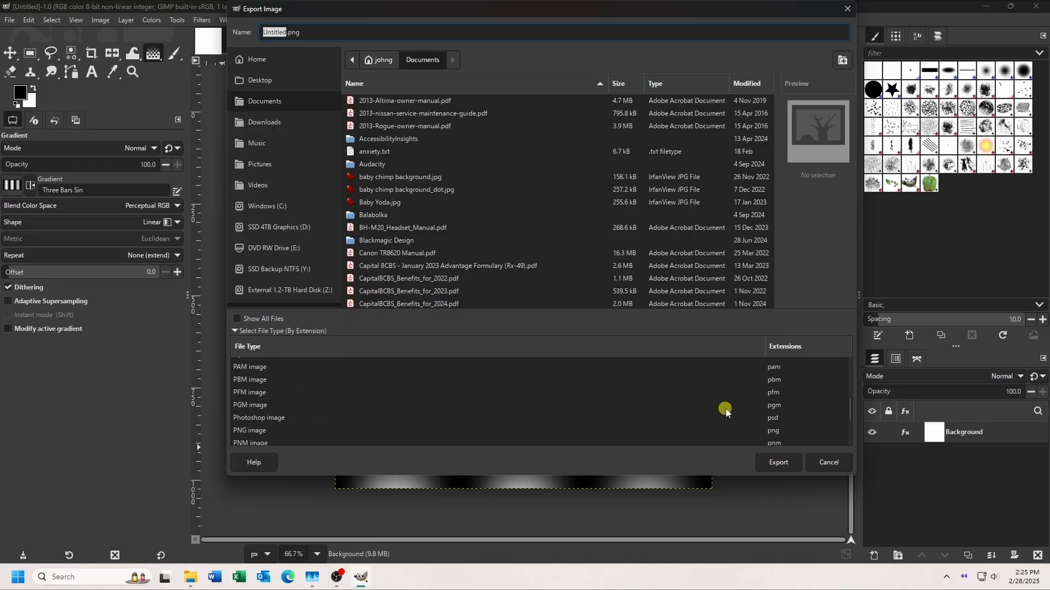
pyautogui.click(773, 431)
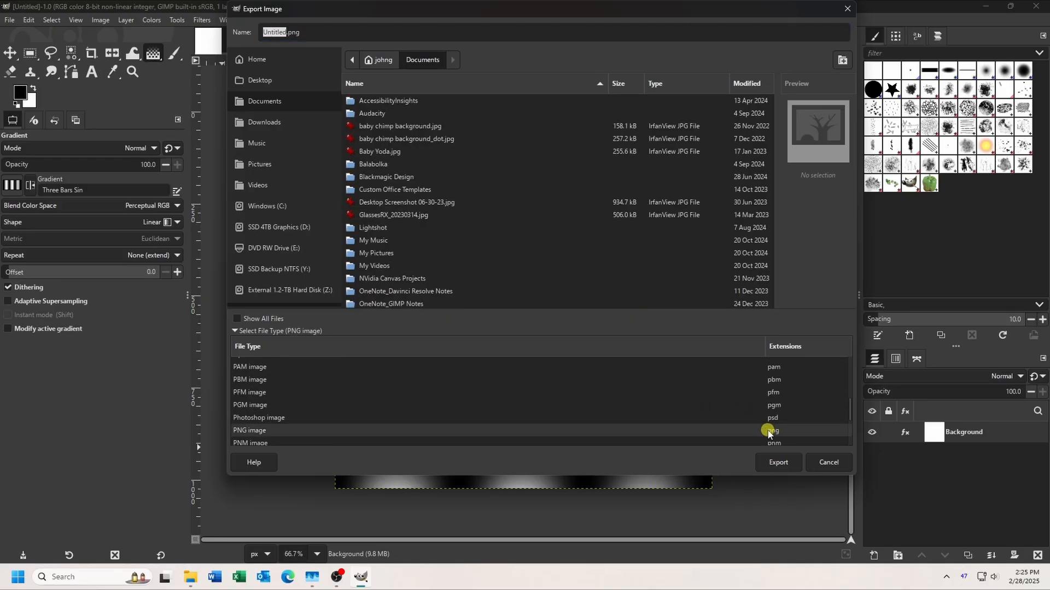
# - Export the gradient image to the Desktop as CurtainGradient.png with the default PNG options
pyautogui.click(262, 82)
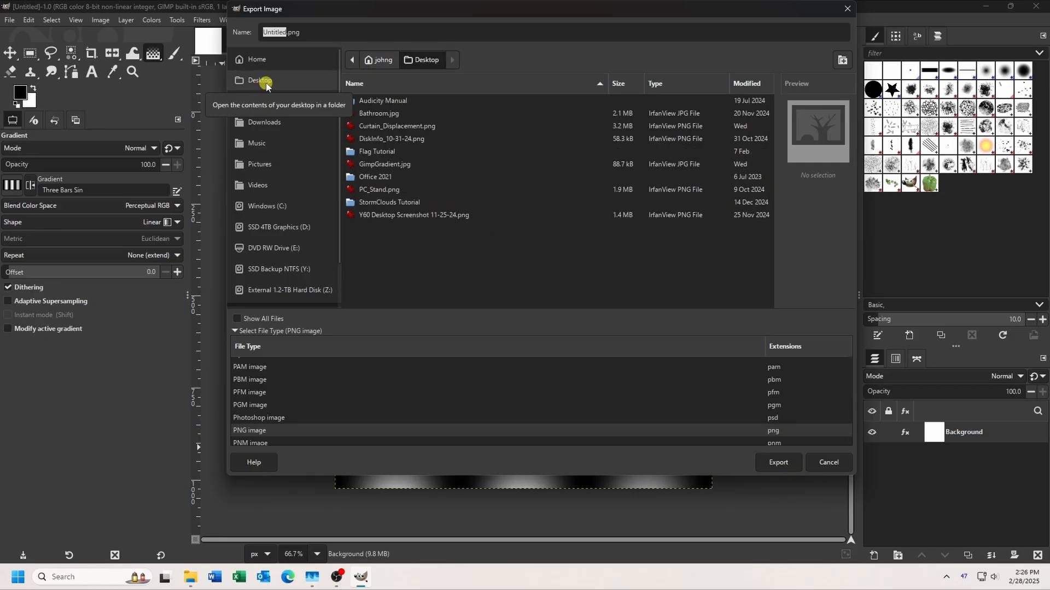
pyautogui.click(321, 32)
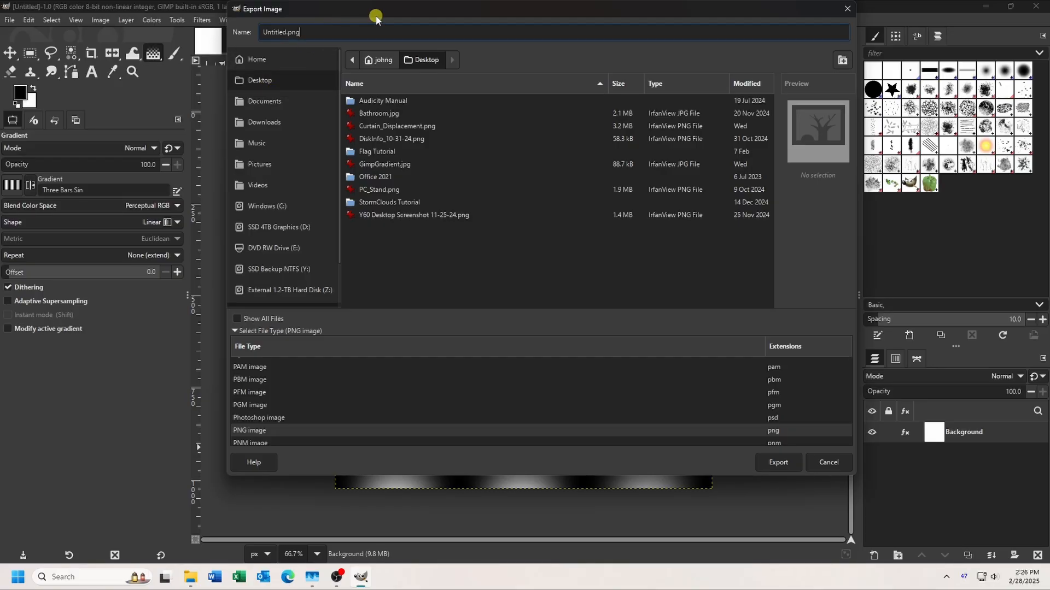
pyautogui.press('Home')
pyautogui.press('Delete')
pyautogui.press('Delete')
pyautogui.press('Delete')
pyautogui.press('Delete')
pyautogui.press('Delete')
pyautogui.press('Delete')
pyautogui.press('Delete')
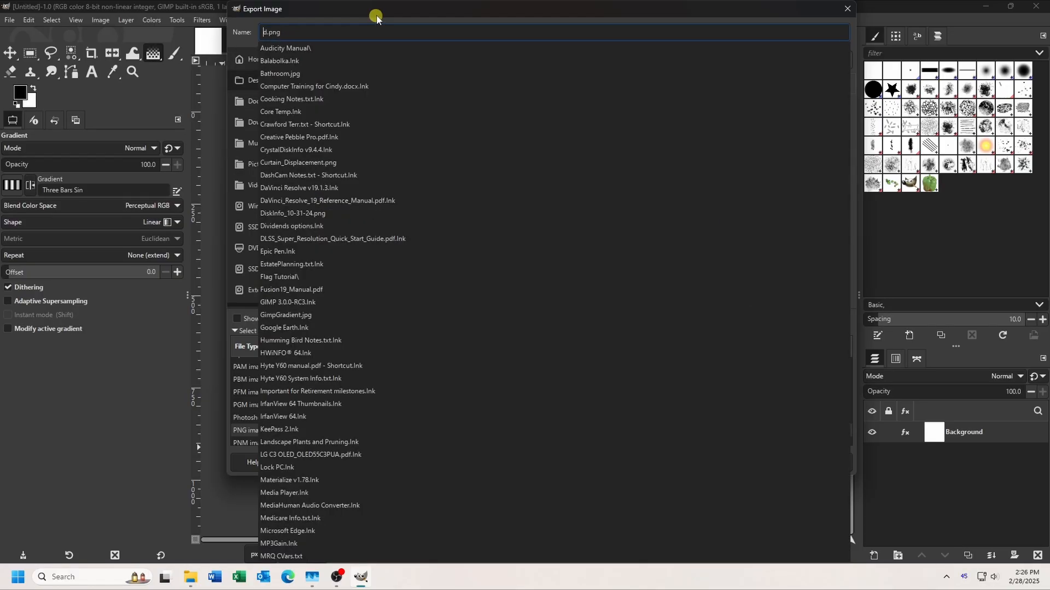
pyautogui.press('Delete')
pyautogui.write('Curta')
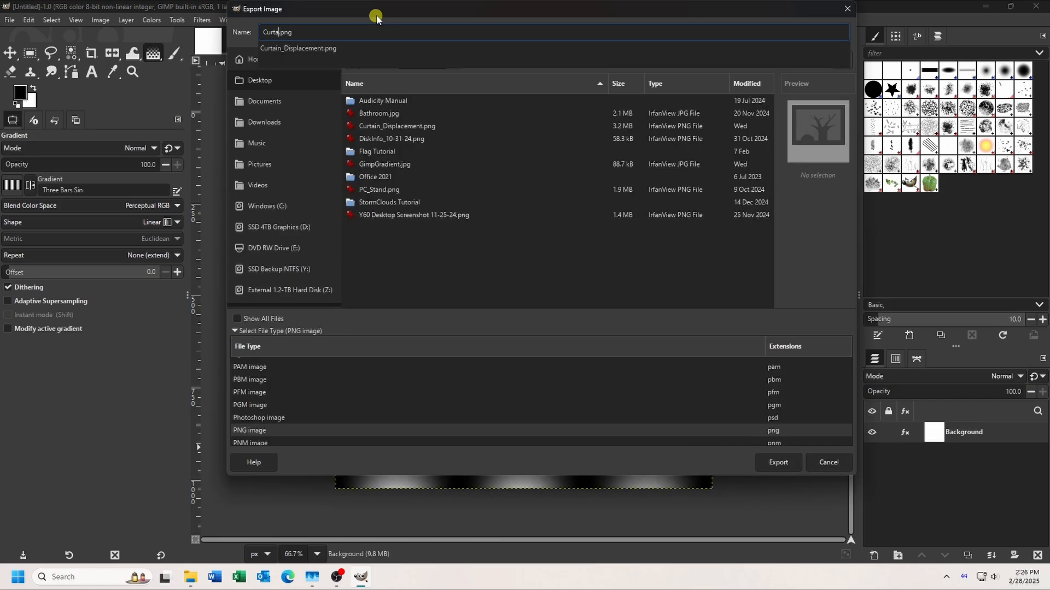
pyautogui.write('inGradient')
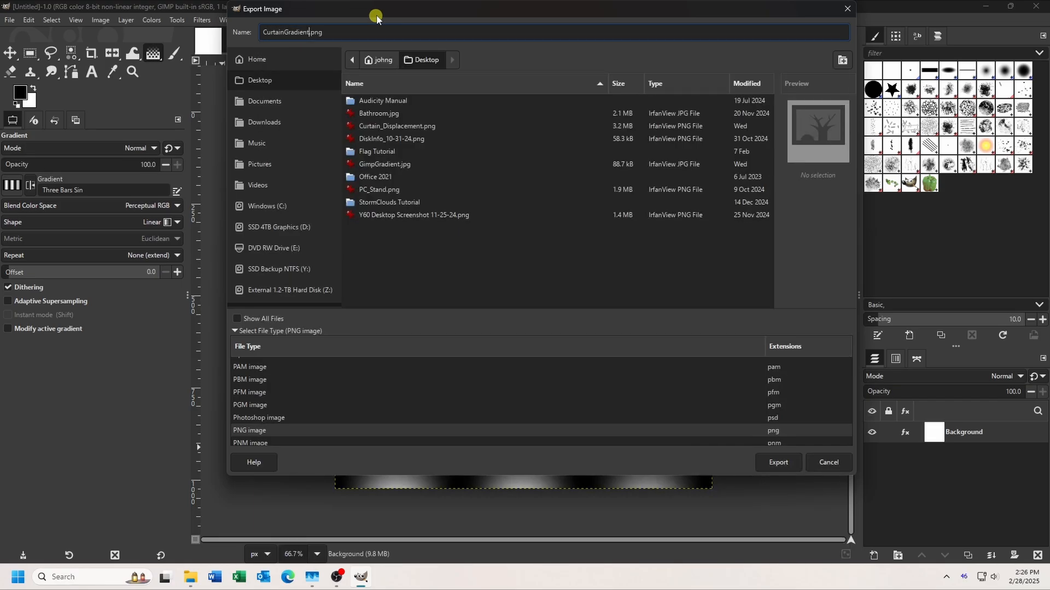
pyautogui.click(768, 463)
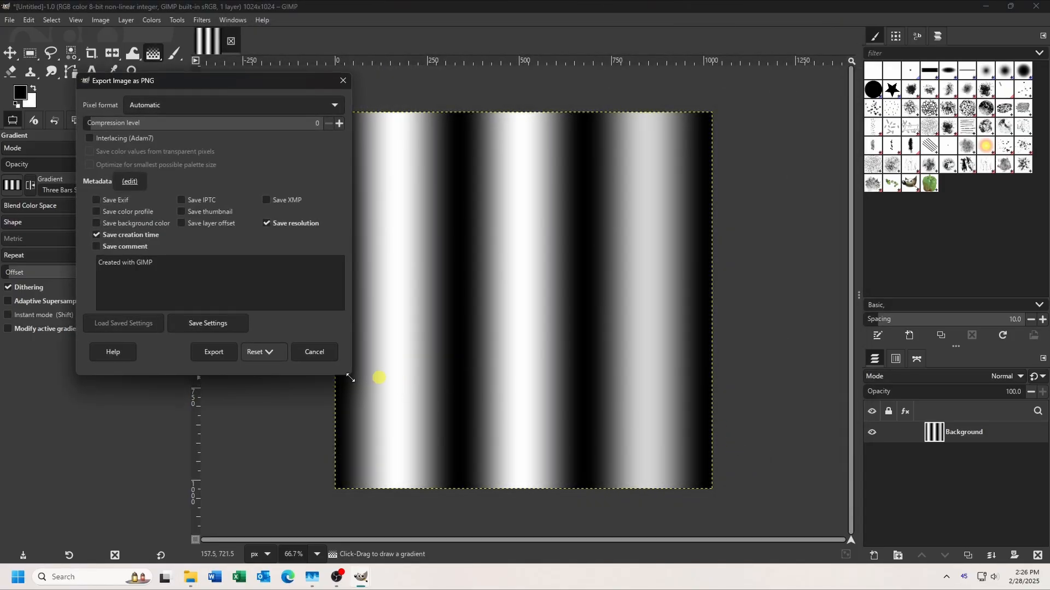
pyautogui.click(214, 352)
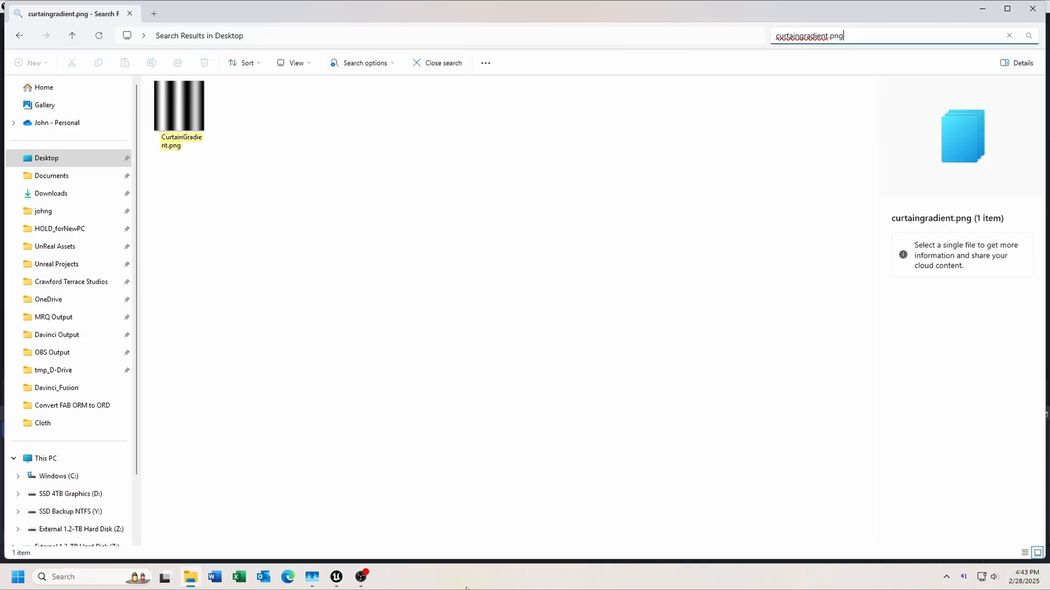
# - Import CurtainGradient.png from the Desktop into the Textures folder of the Flag_Tutorial project in Unreal Engine
pyautogui.click(174, 115)
pyautogui.moveTo(174, 115); pyautogui.dragTo(280, 470)
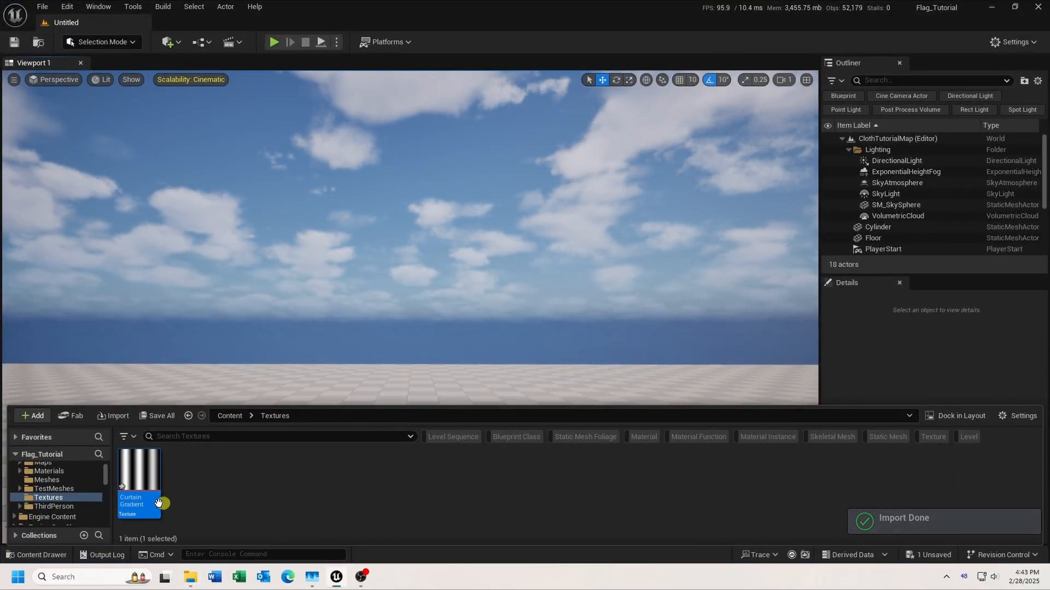
# - Set the CurtainGradient texture's compression to Grayscale (G8/16, RGB8 sRGB), turn off sRGB, and save the texture
pyautogui.moveTo(139, 506)
pyautogui.doubleClick(136, 502)
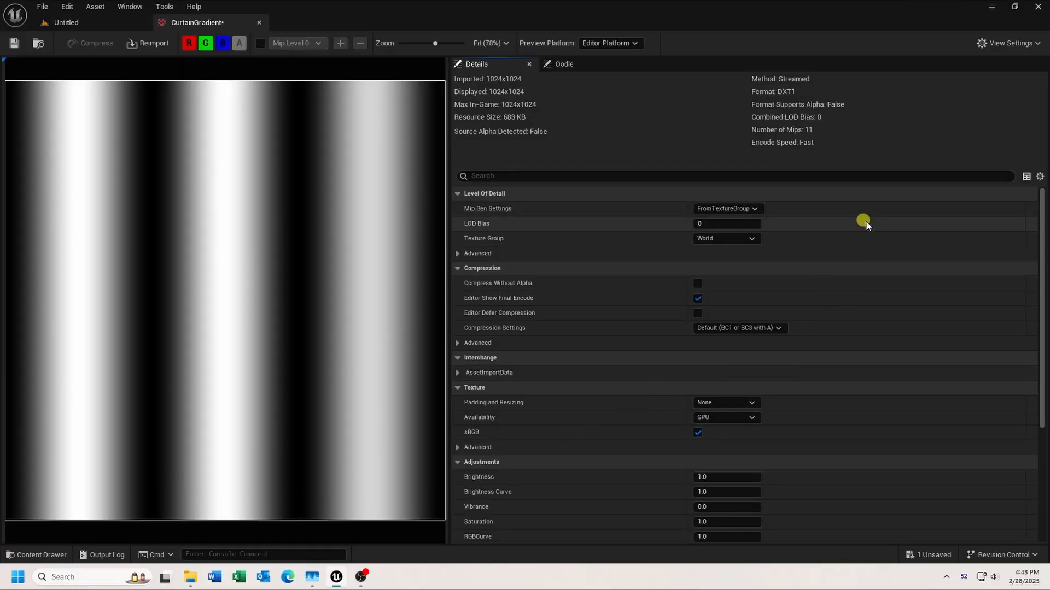
pyautogui.click(778, 328)
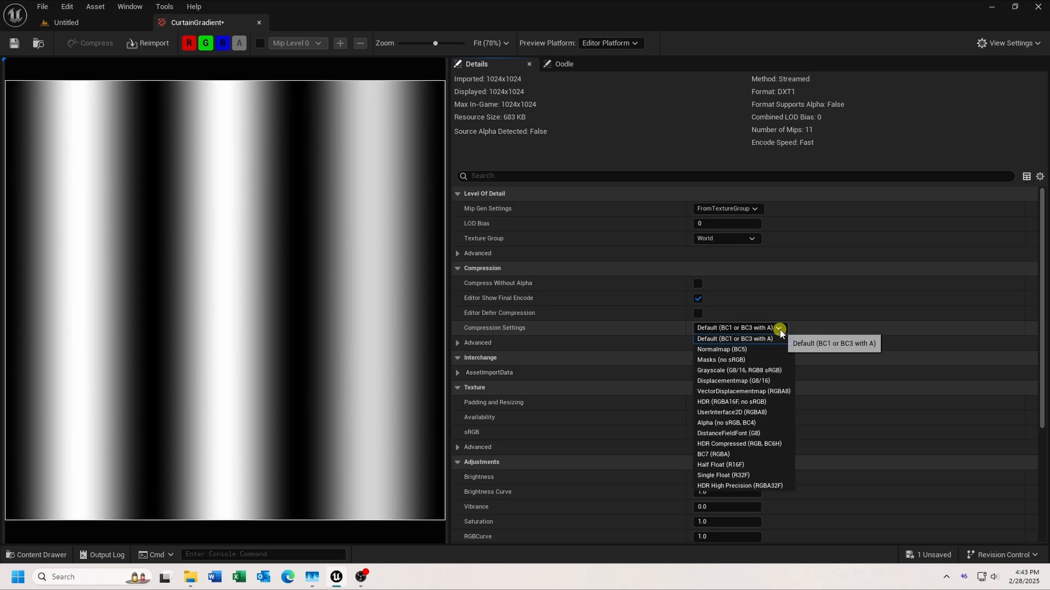
pyautogui.click(767, 370)
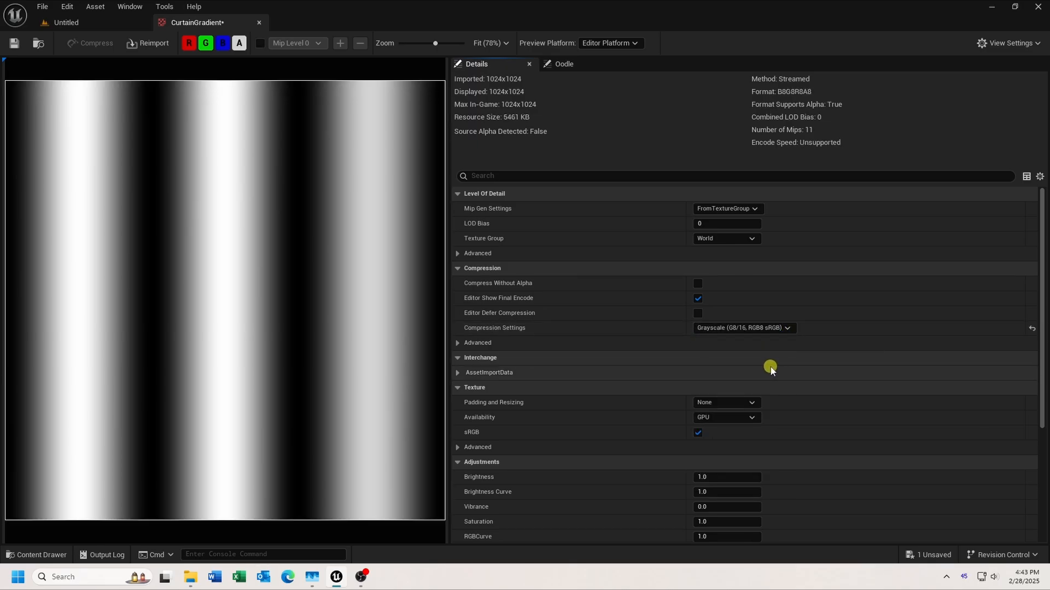
pyautogui.click(697, 434)
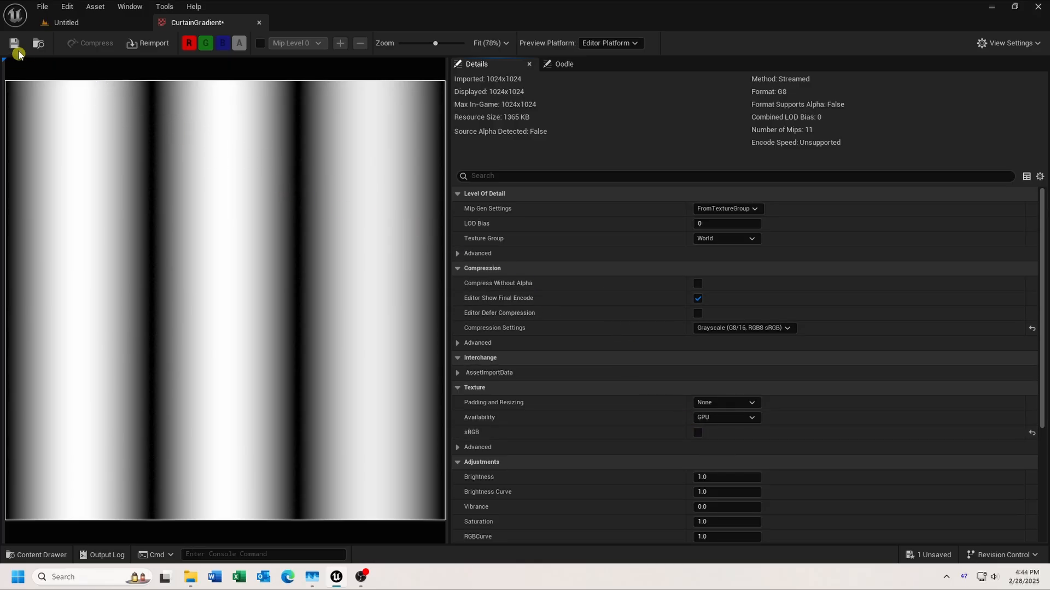
pyautogui.click(14, 47)
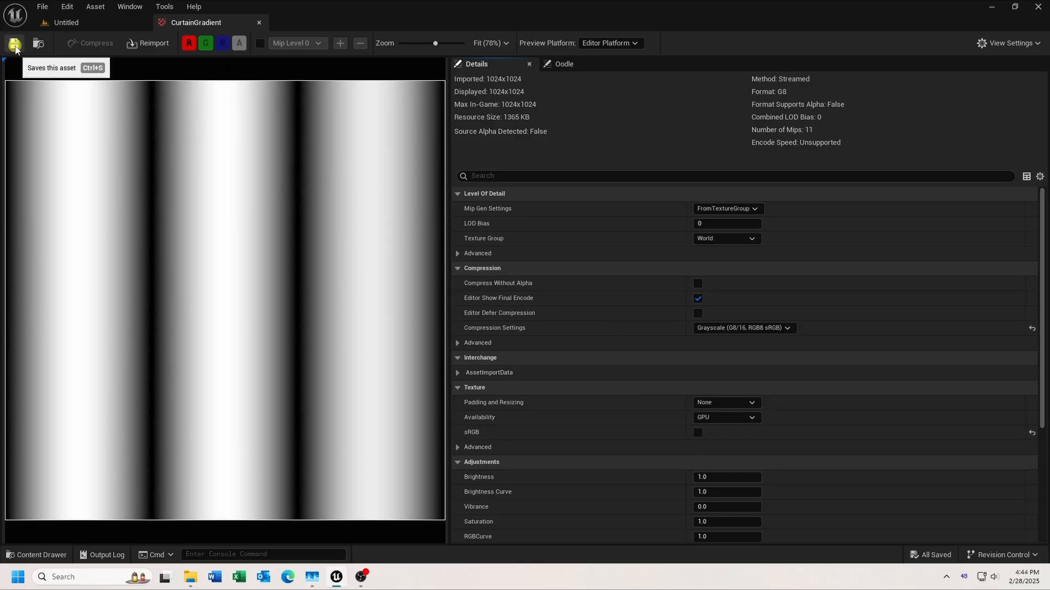